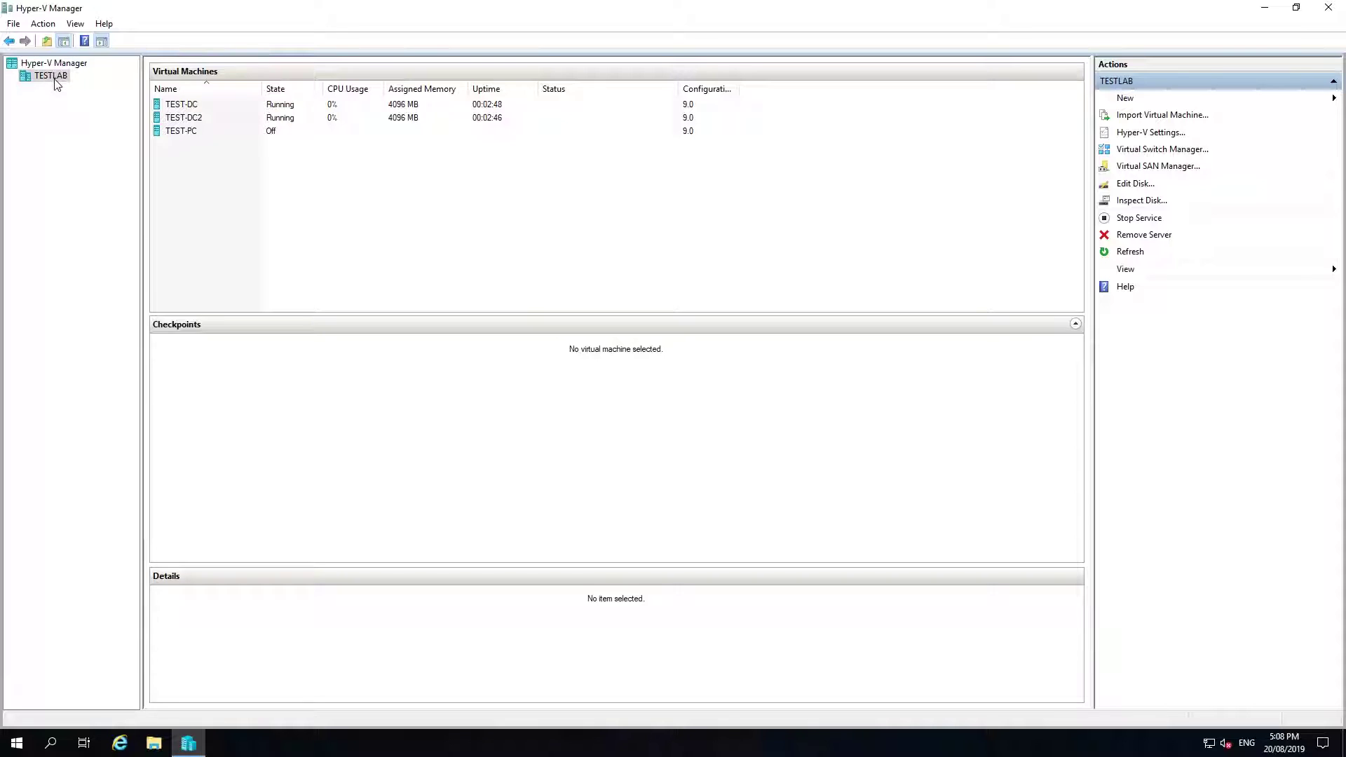
# Step: Start a new virtual machine on TESTLAB named TEST-FS, Generation 2
pyautogui.rightClick(56, 84)
pyautogui.moveTo(105, 85)
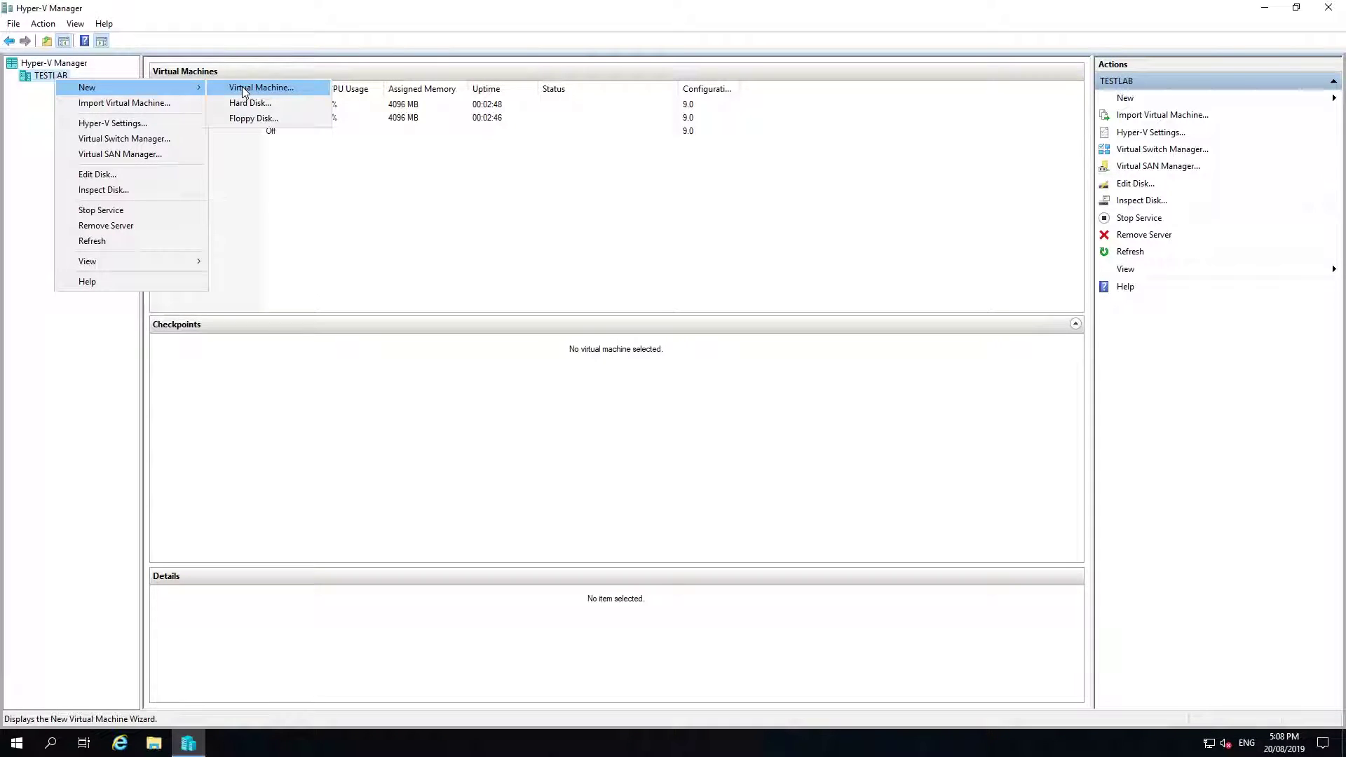
pyautogui.click(242, 86)
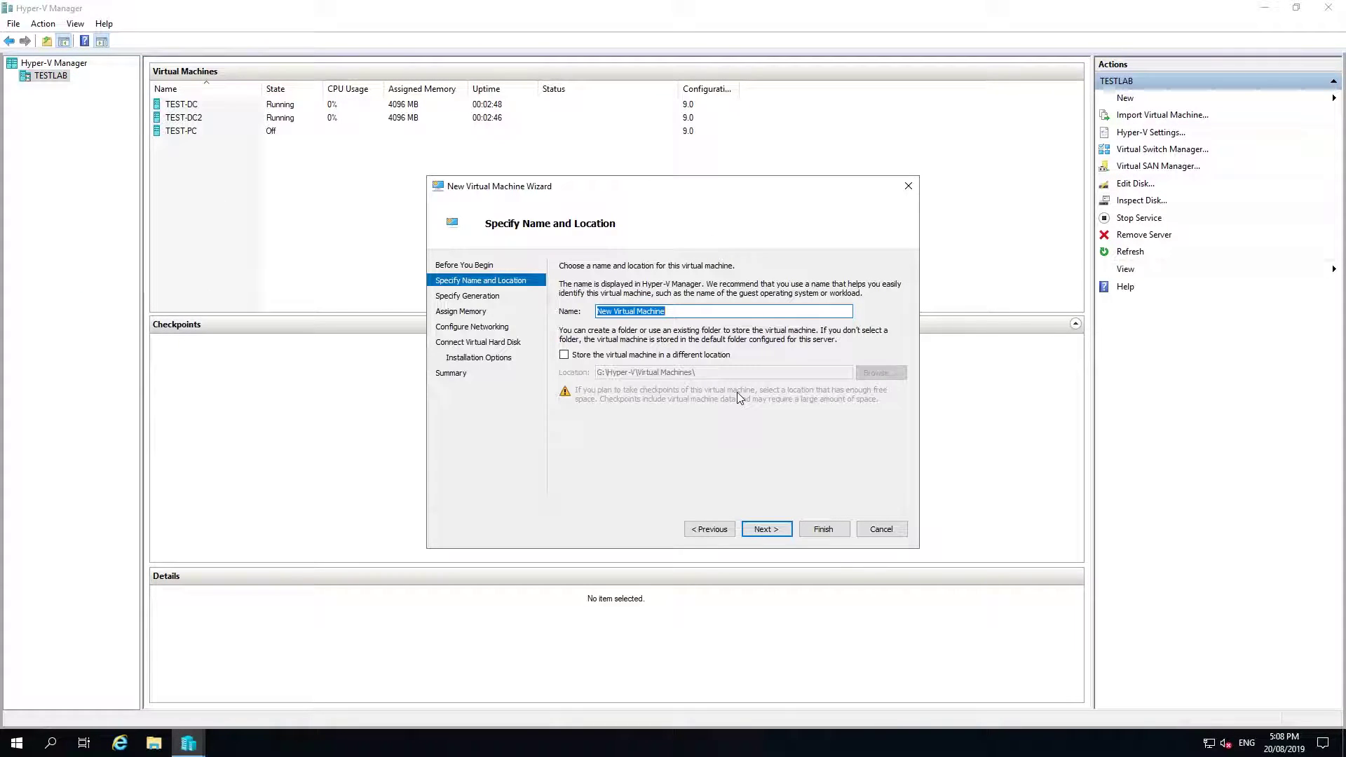
pyautogui.write('TEST-FS')
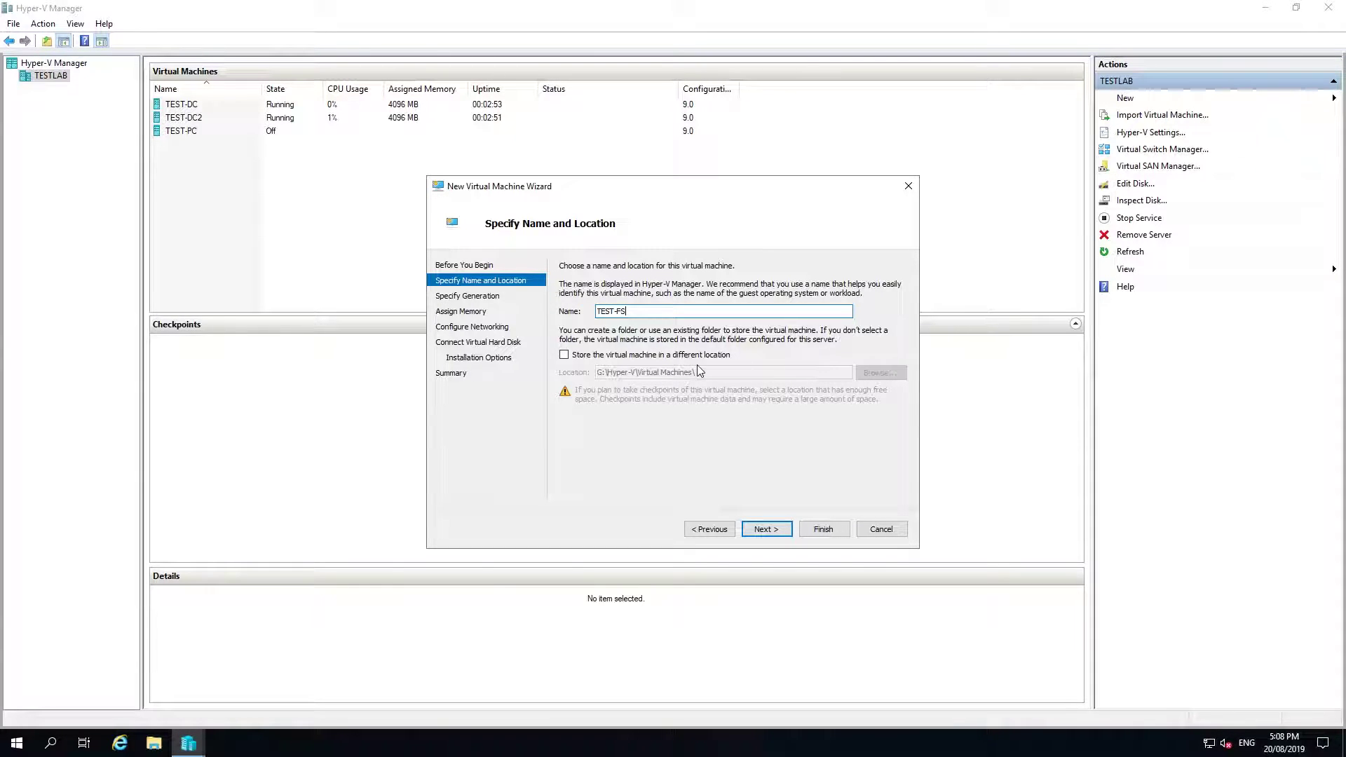
pyautogui.click(766, 528)
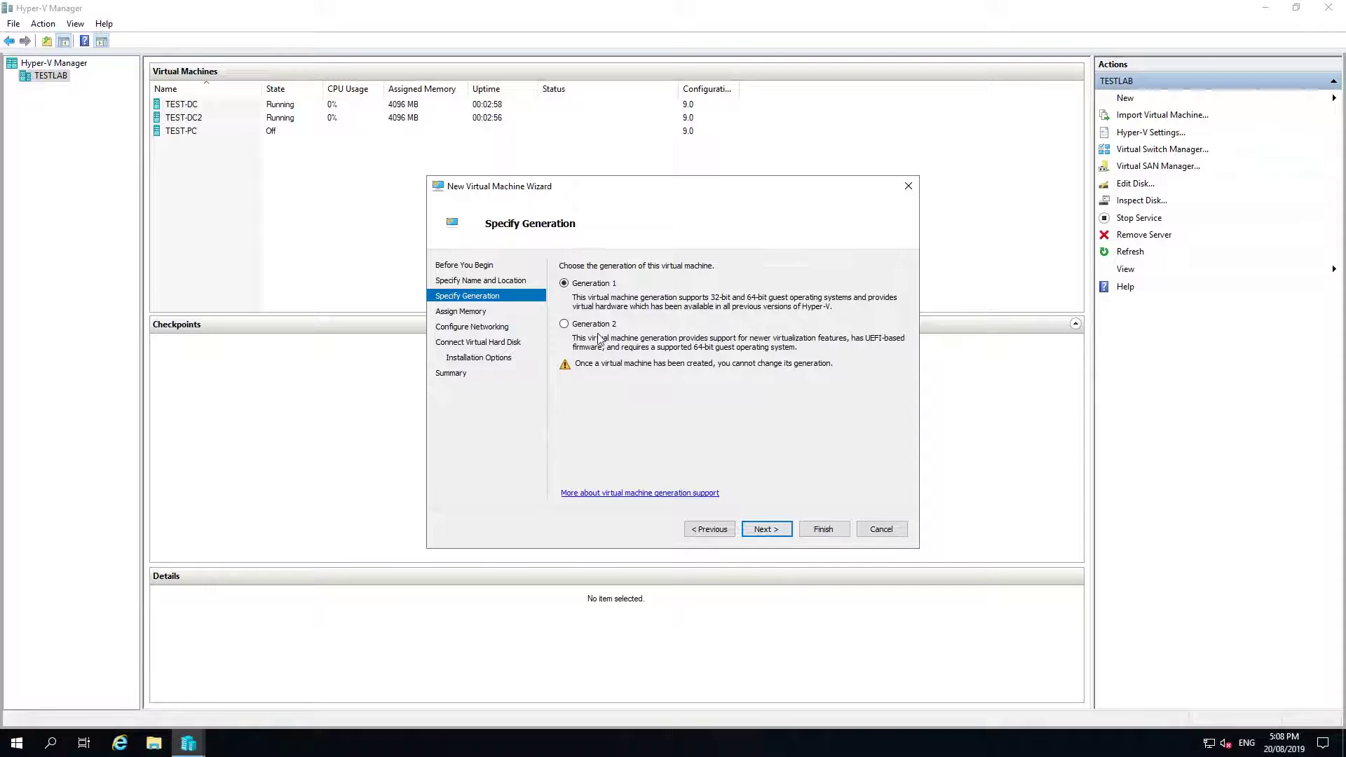
pyautogui.click(781, 533)
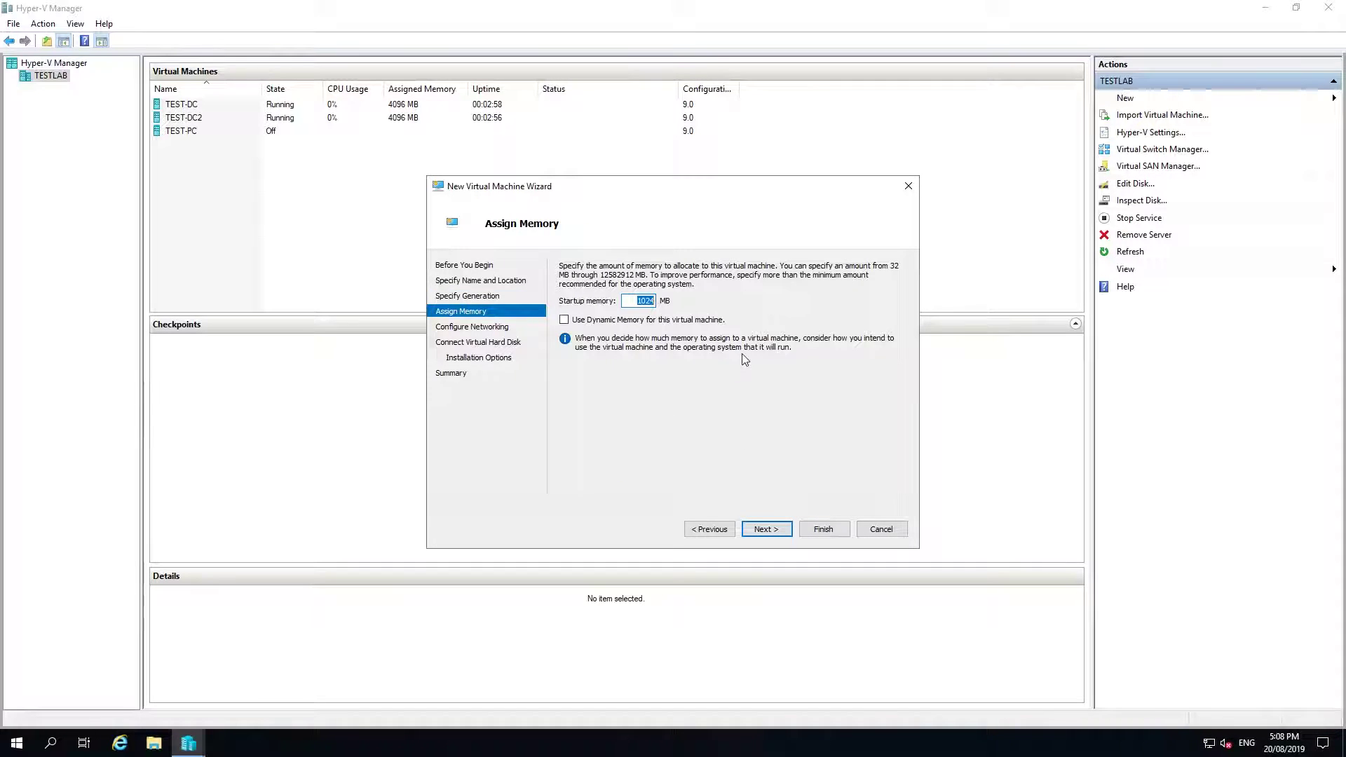
# Step: Give the VM 4096 MB startup memory and connect it to the QLogic virtual switch
pyautogui.write('40963')
pyautogui.press('BackSpace')
pyautogui.press('Return')
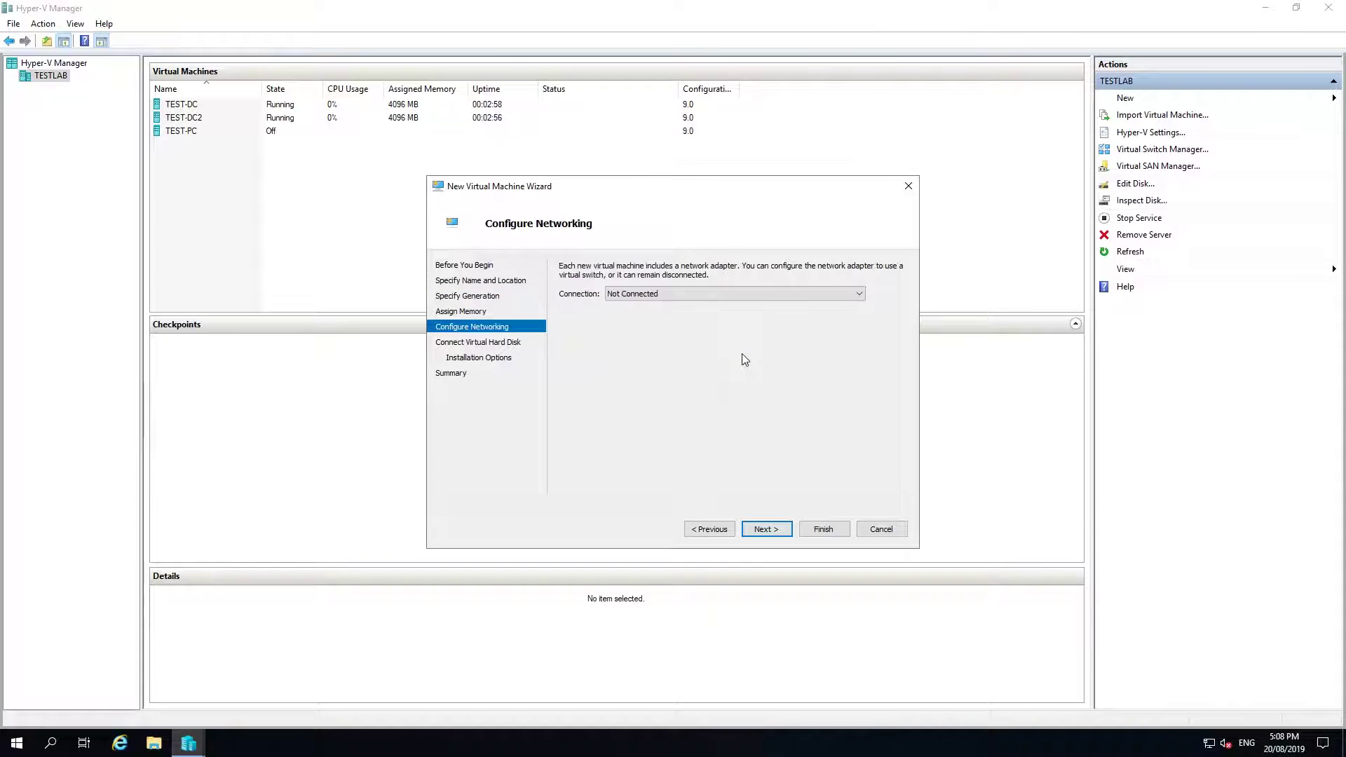
pyautogui.click(739, 293)
pyautogui.click(710, 327)
pyautogui.click(703, 294)
pyautogui.click(701, 324)
pyautogui.click(726, 298)
pyautogui.click(725, 317)
# Step: Add a 50 GB VHDX disk and the ISO install media, then finish creating the VM
pyautogui.click(766, 528)
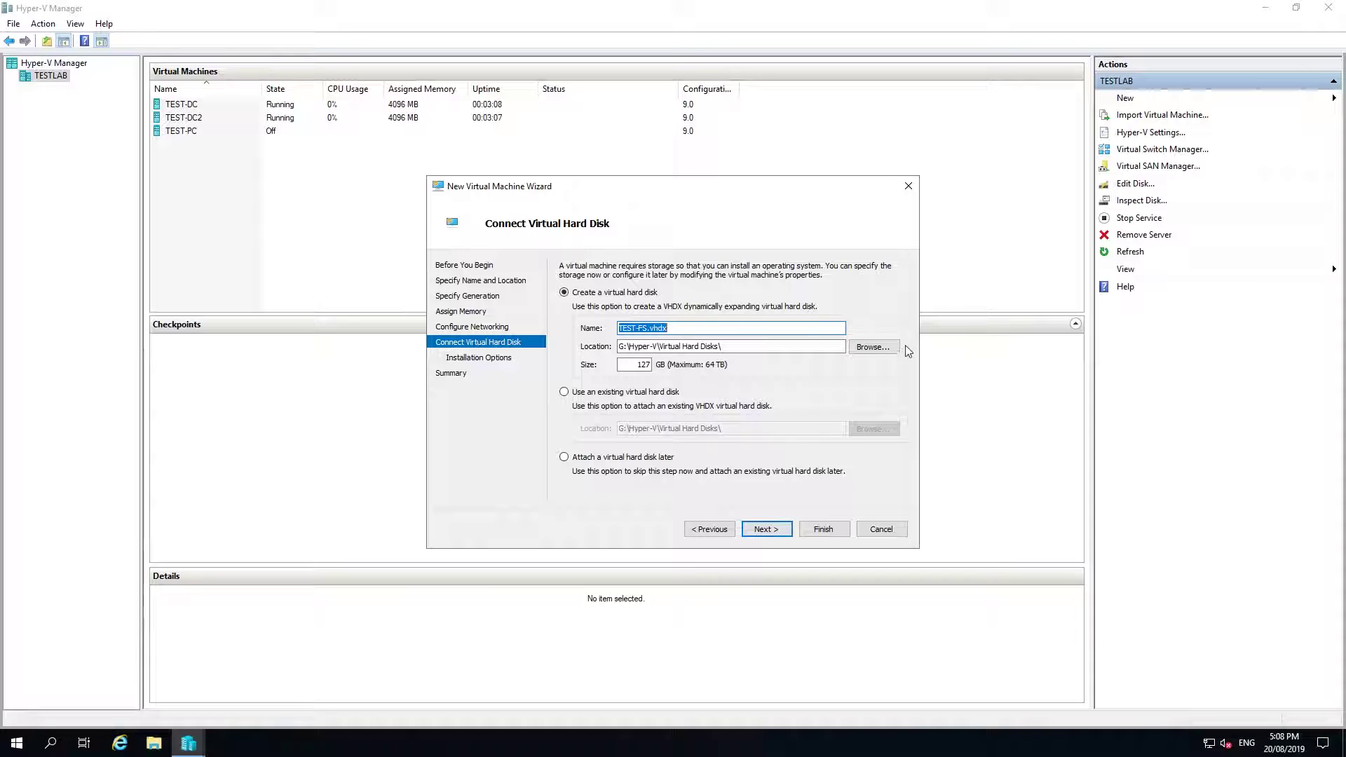
pyautogui.doubleClick(637, 364)
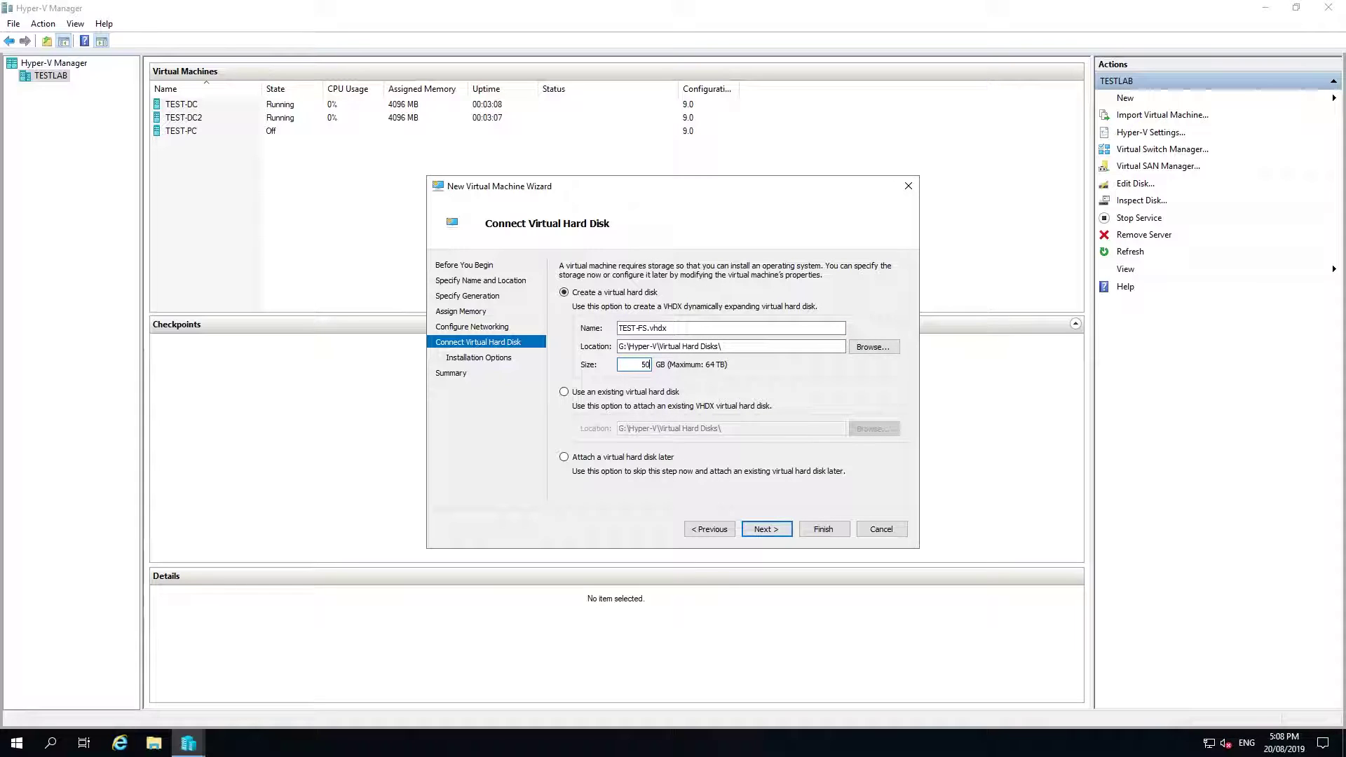
pyautogui.press('Return')
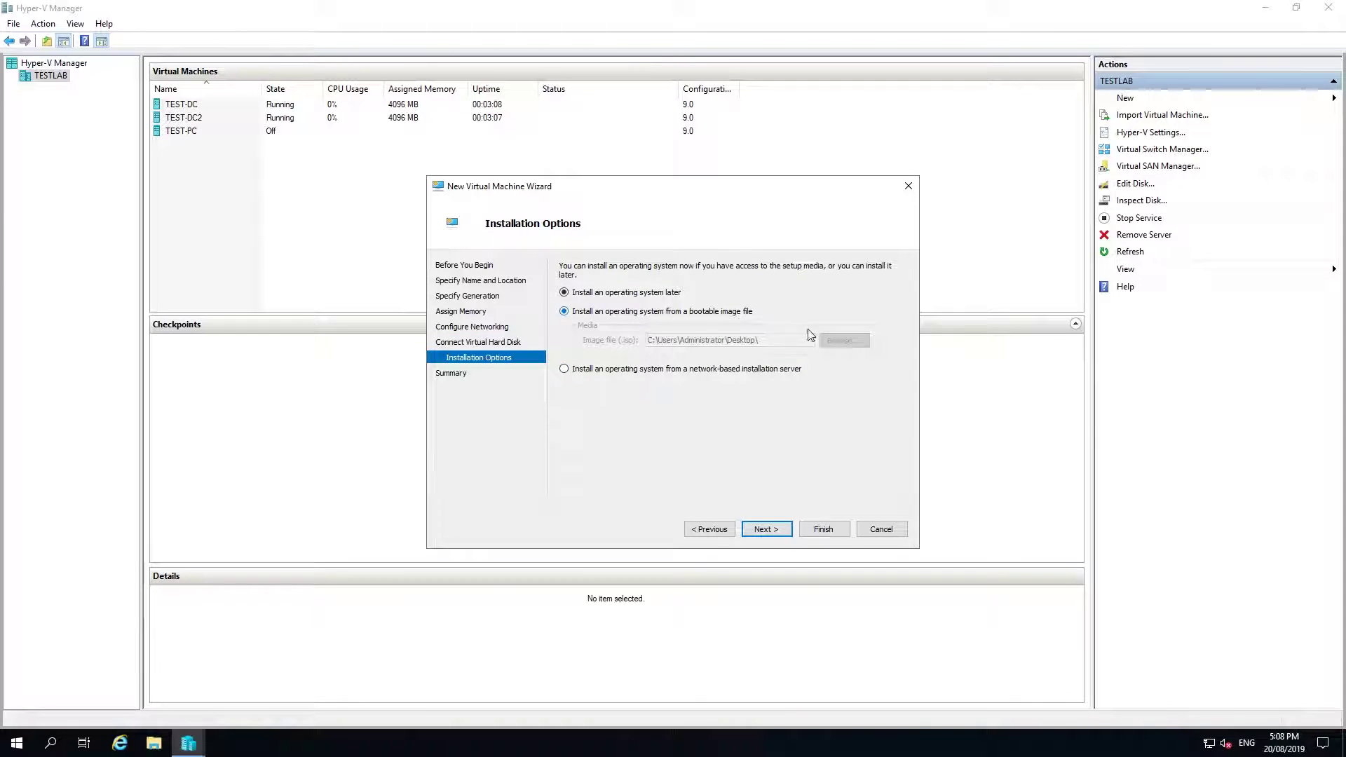
pyautogui.click(842, 340)
pyautogui.doubleClick(650, 302)
pyautogui.click(788, 527)
pyautogui.click(823, 529)
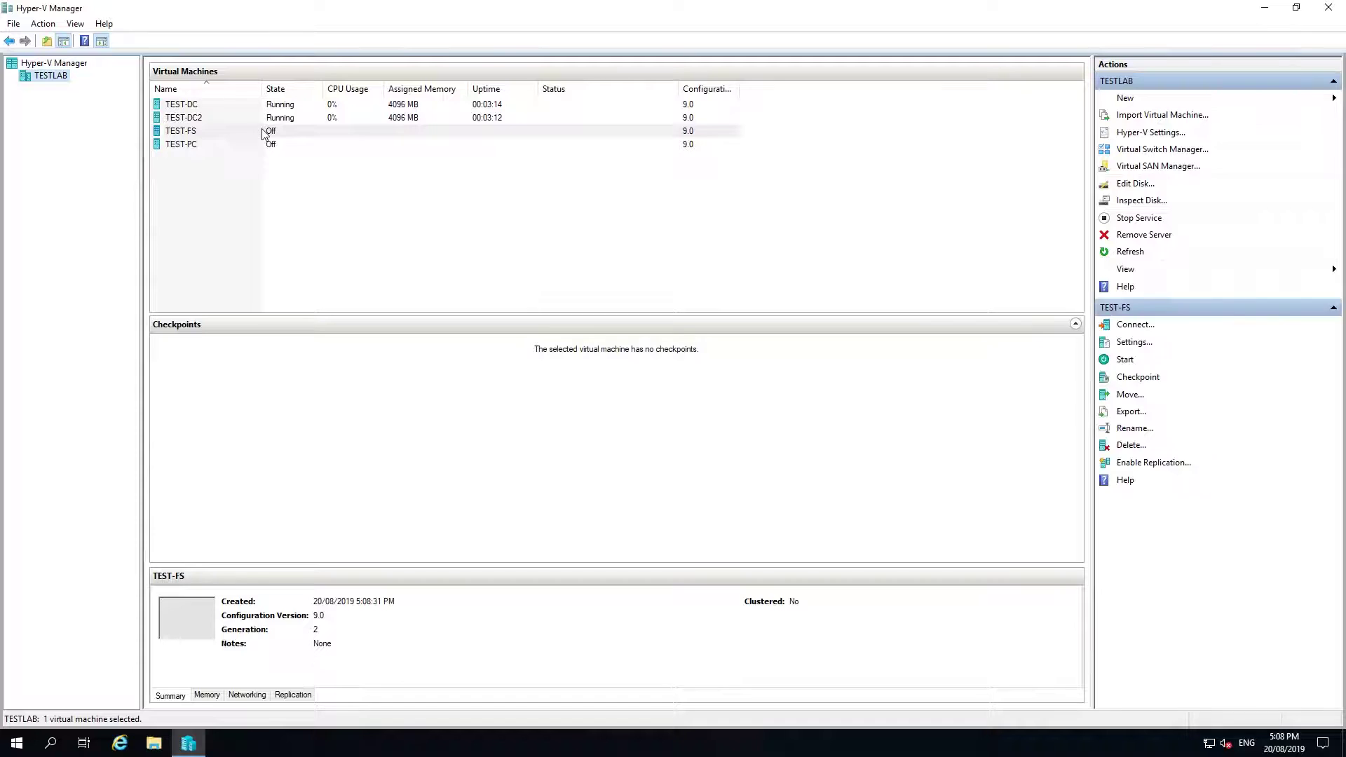
# Step: Connect to the TEST-FS console and power the machine on
pyautogui.rightClick(265, 134)
pyautogui.click(288, 138)
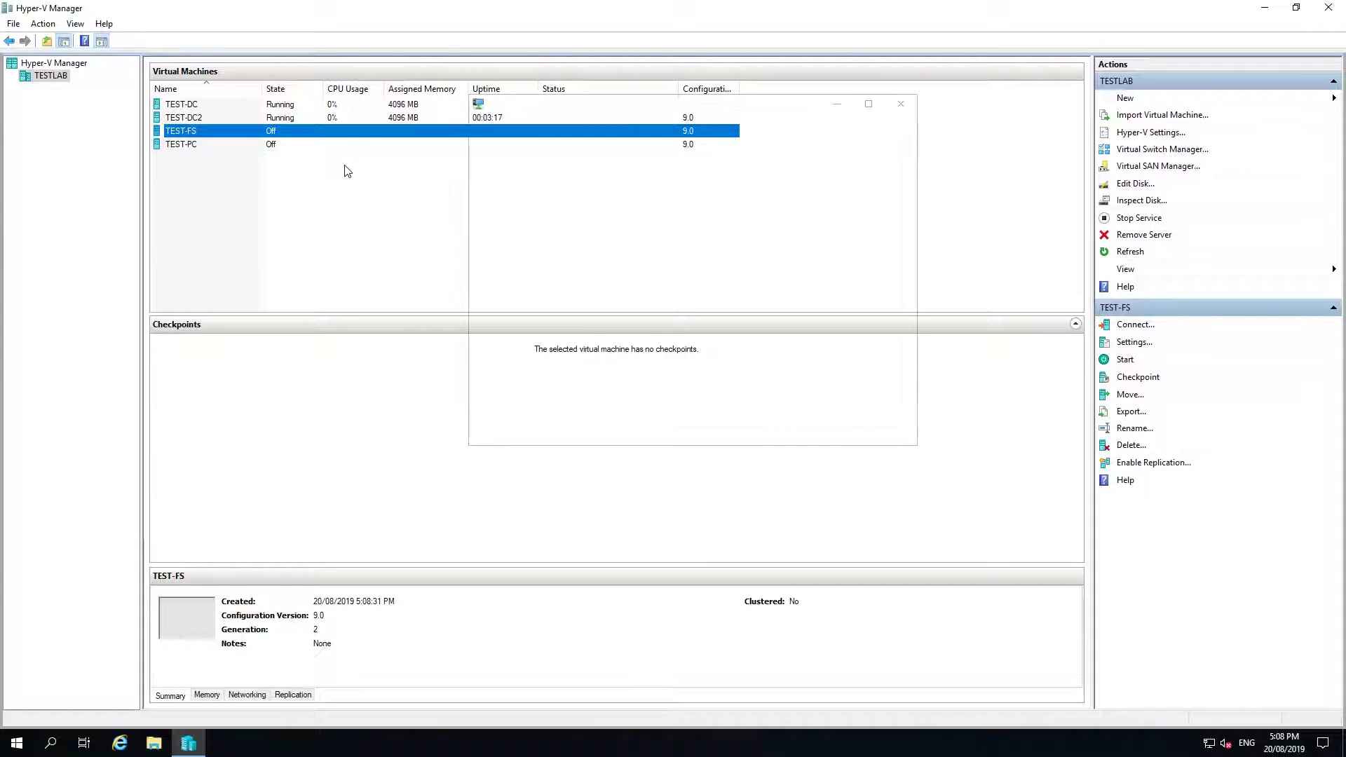
pyautogui.click(520, 121)
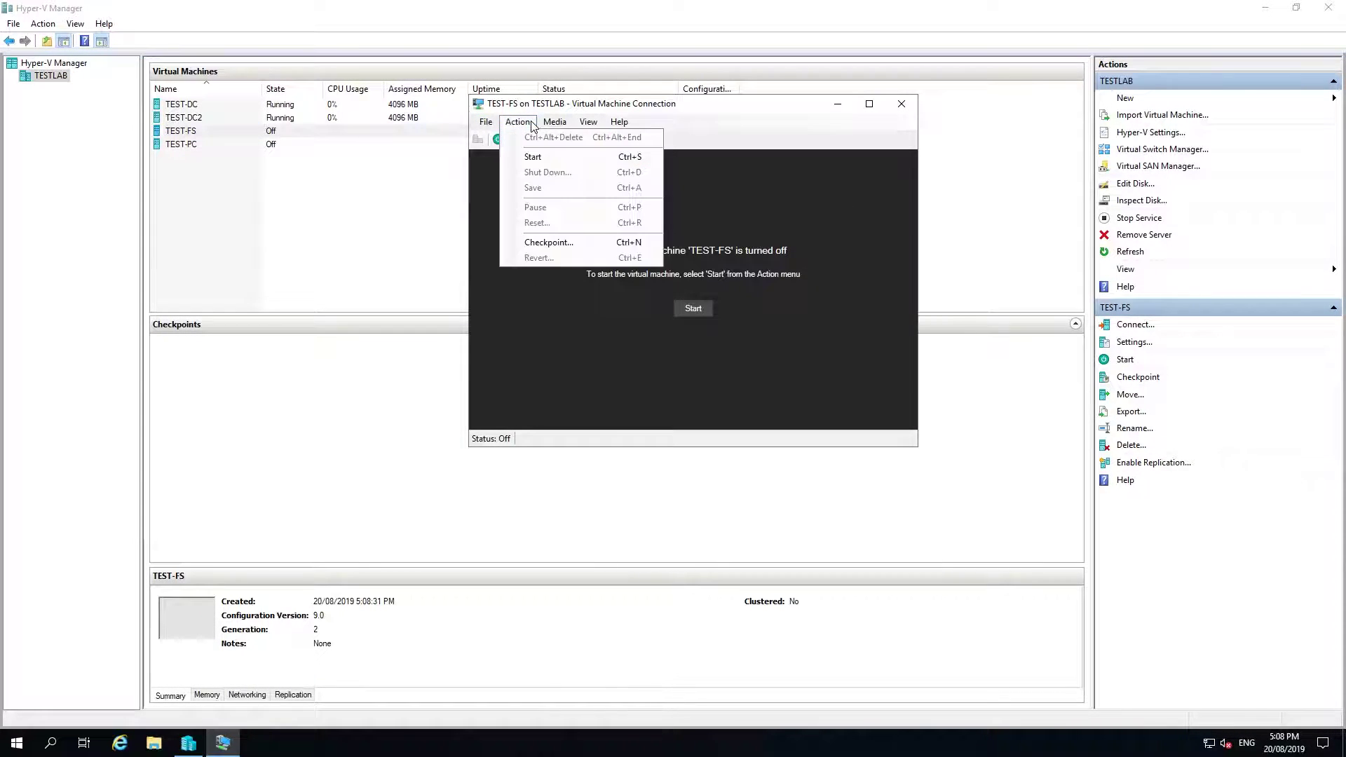
pyautogui.click(537, 156)
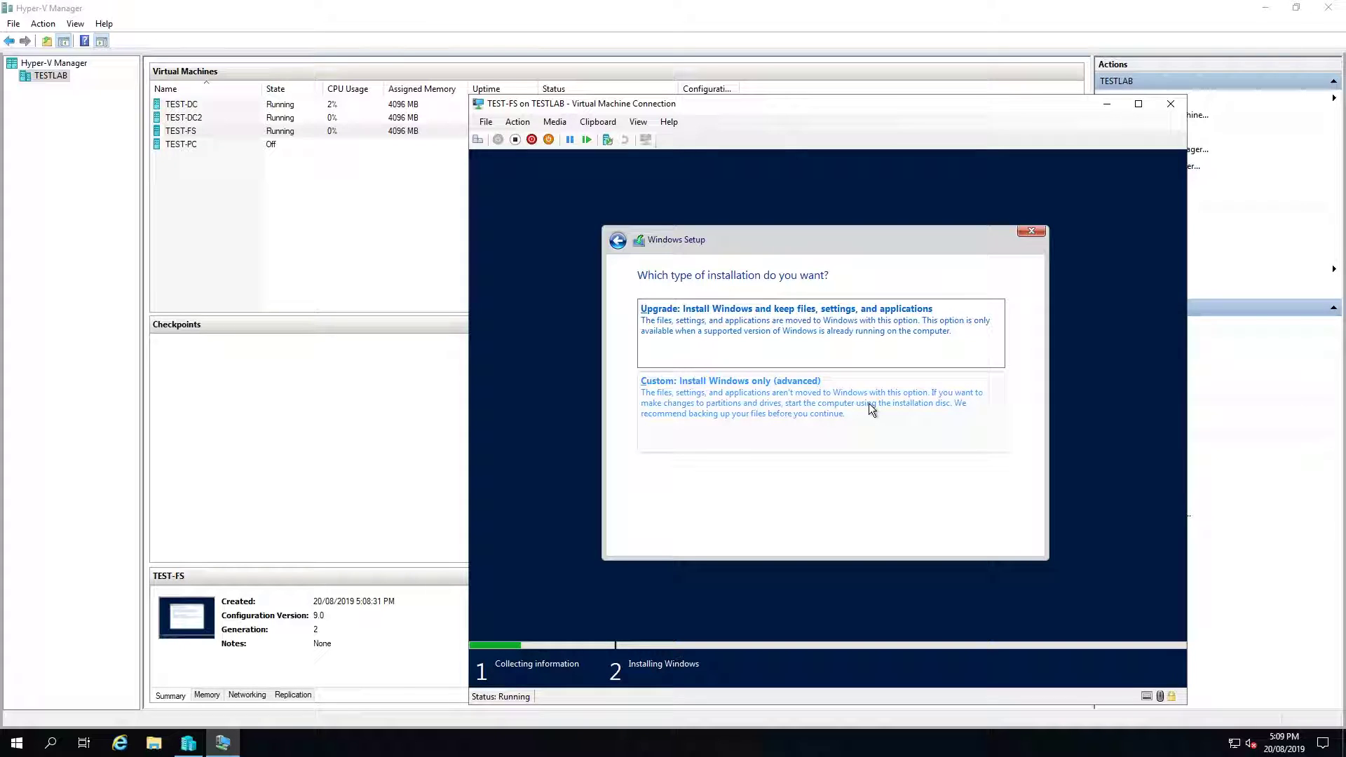
# Step: Run a custom Windows install onto a new 97.1 GB partition on Drive 0, then restart
pyautogui.click(868, 402)
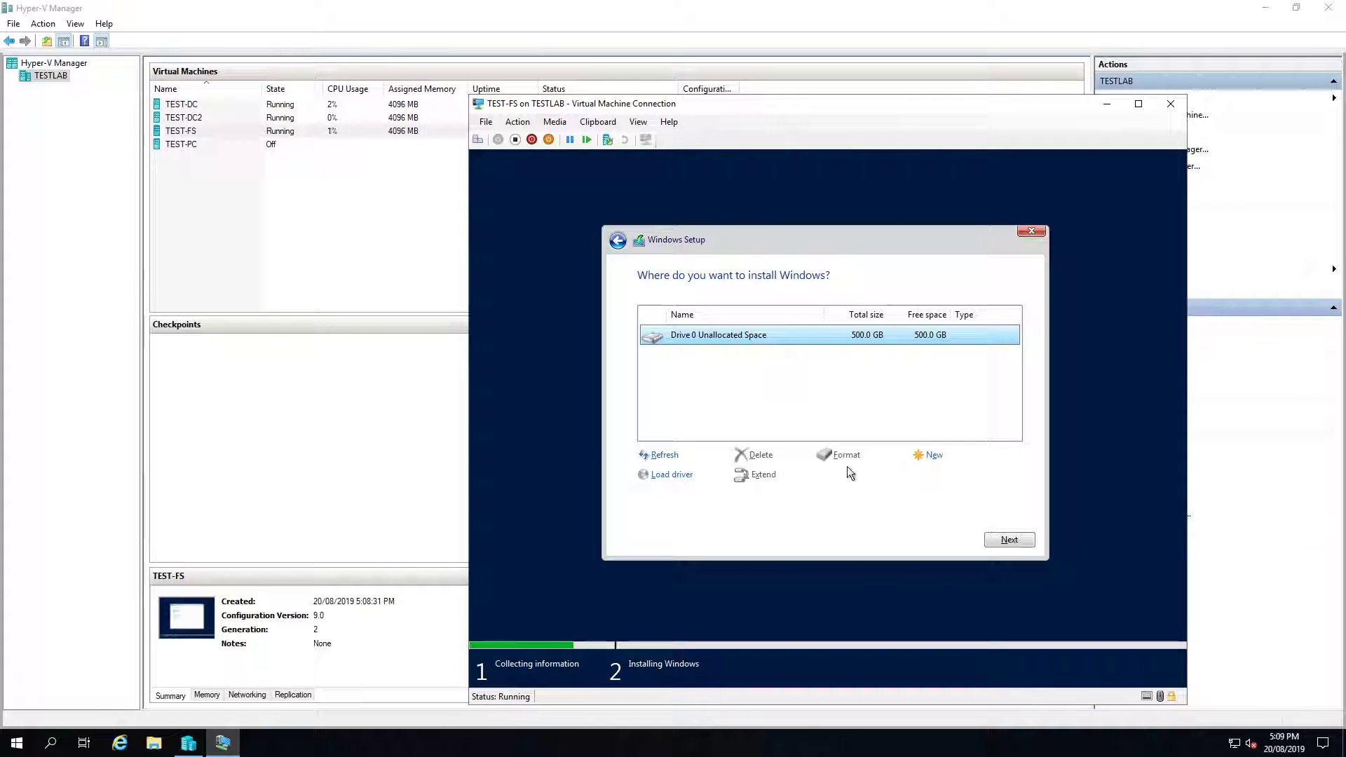
pyautogui.click(931, 455)
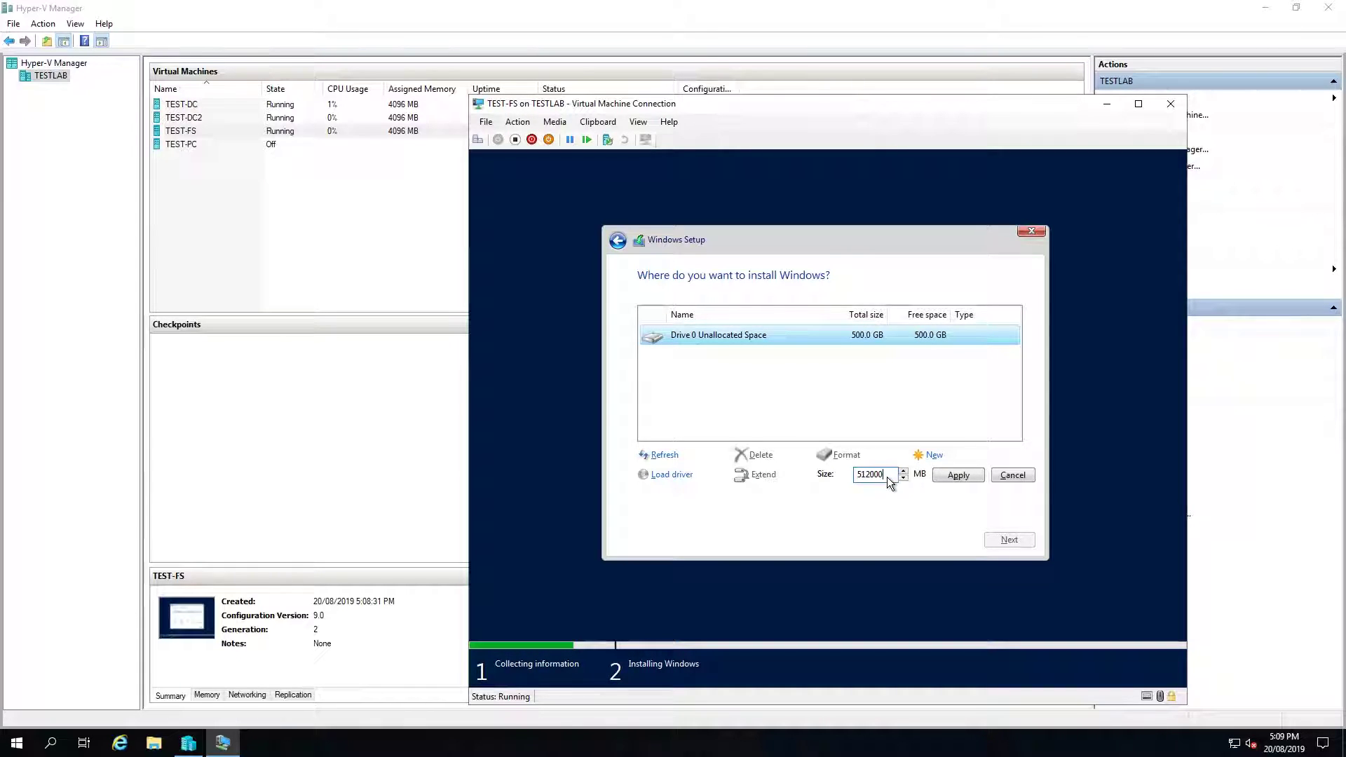
pyautogui.click(865, 473)
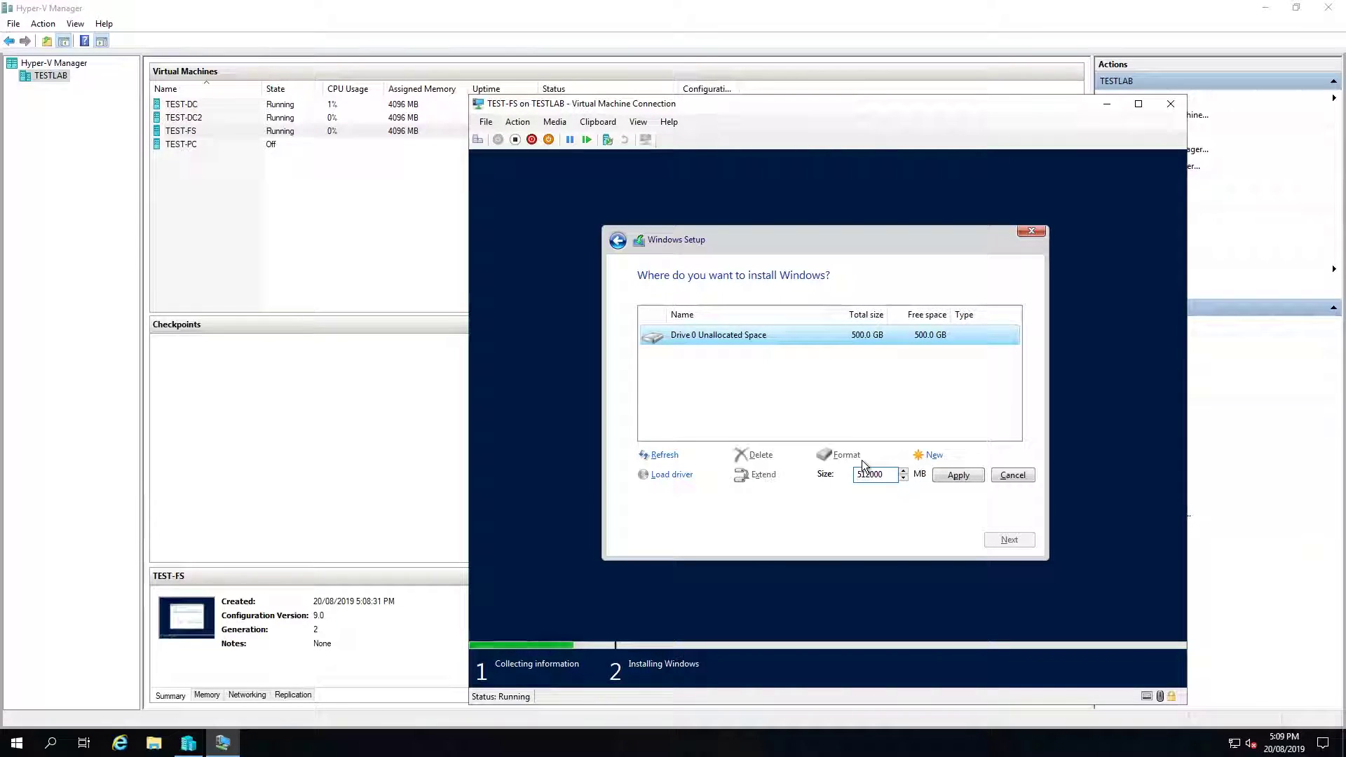
pyautogui.press('Delete')
pyautogui.press('Delete')
pyautogui.press('Delete')
pyautogui.press('Delete')
pyautogui.press('BackSpace')
pyautogui.press('BackSpace')
pyautogui.write('100')
pyautogui.click(952, 479)
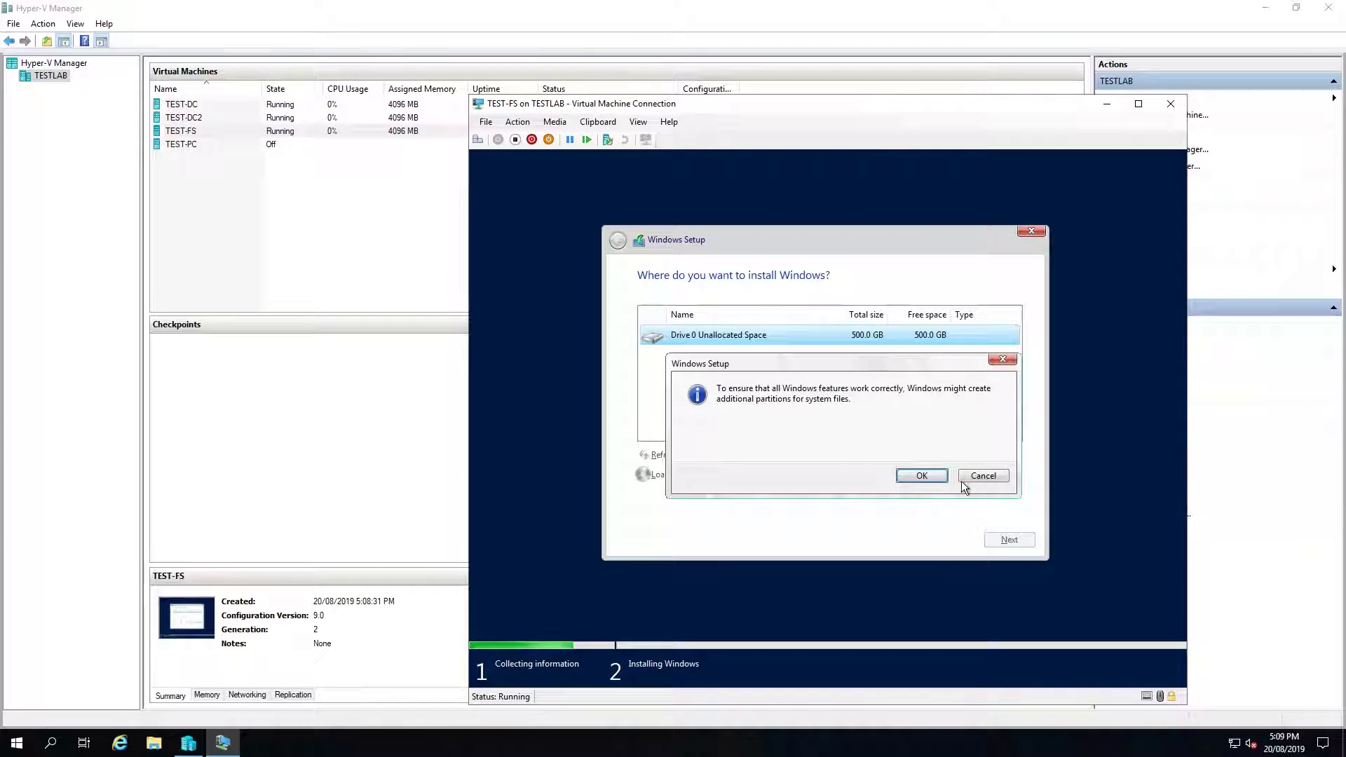
pyautogui.click(923, 473)
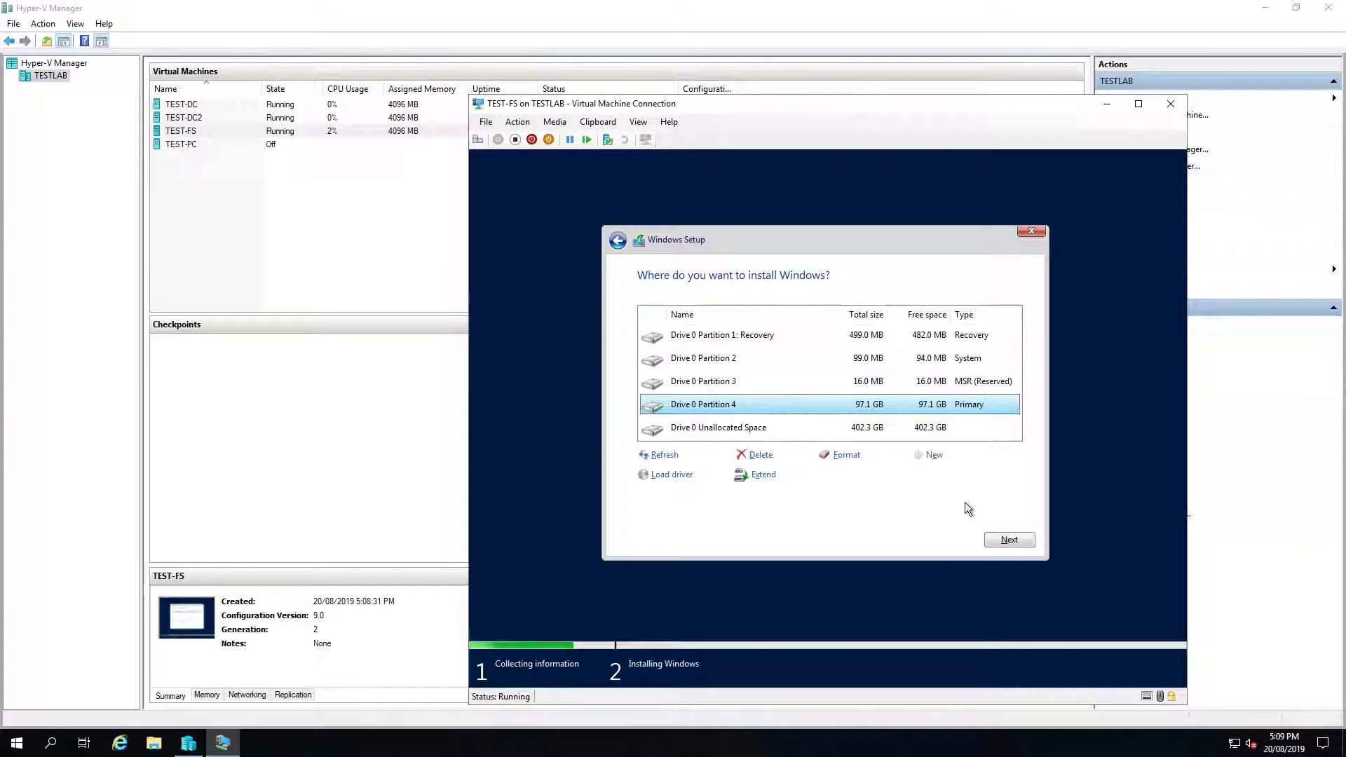
pyautogui.click(1001, 537)
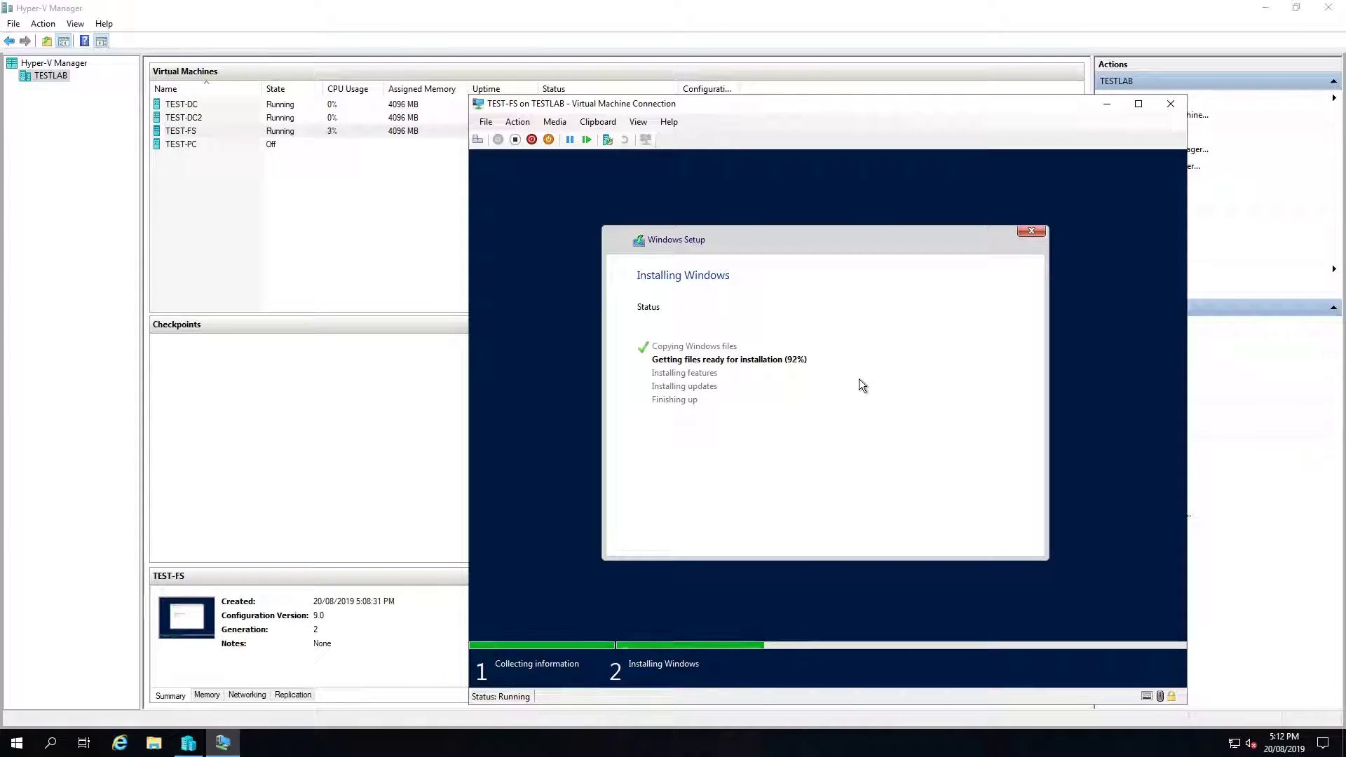
pyautogui.click(1031, 537)
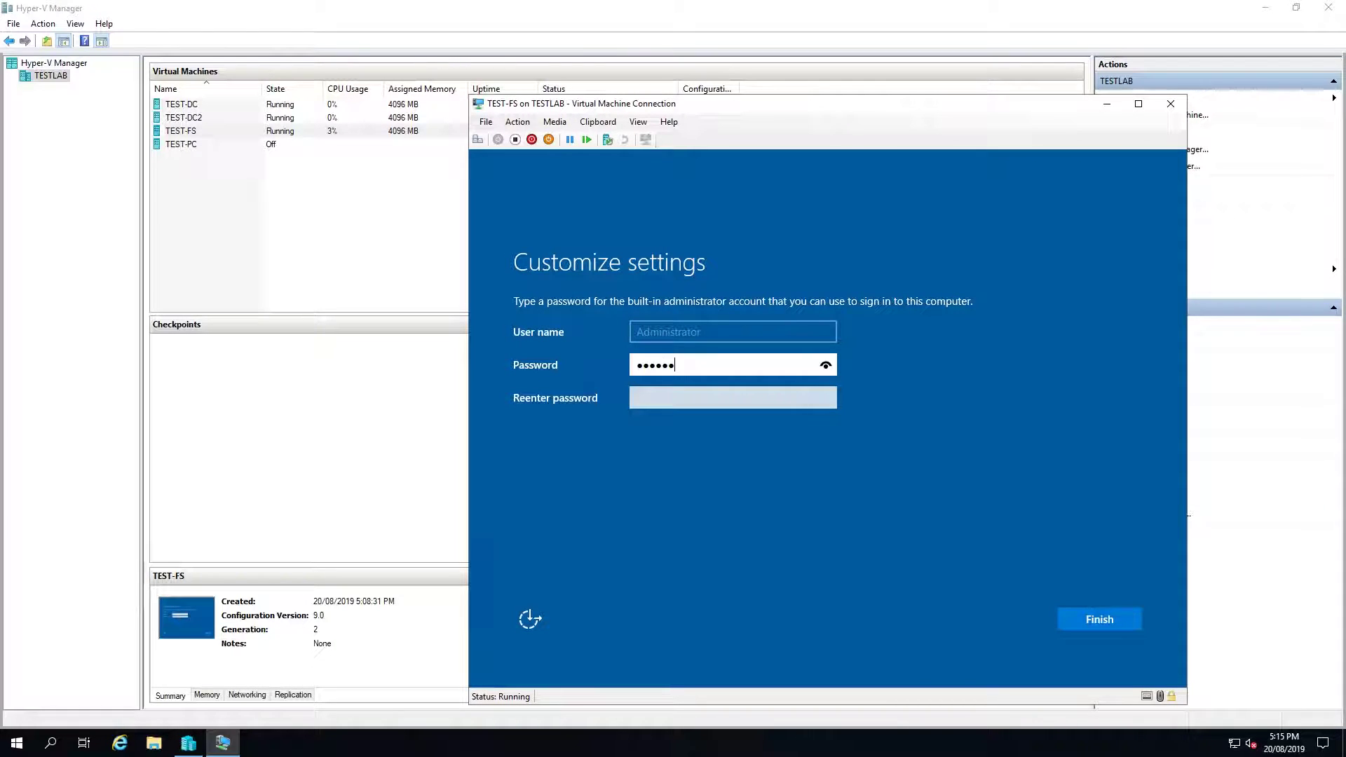
# Step: Set and confirm the Administrator password to finish Windows setup
pyautogui.write('••')
pyautogui.press('Tab')
pyautogui.write('•')
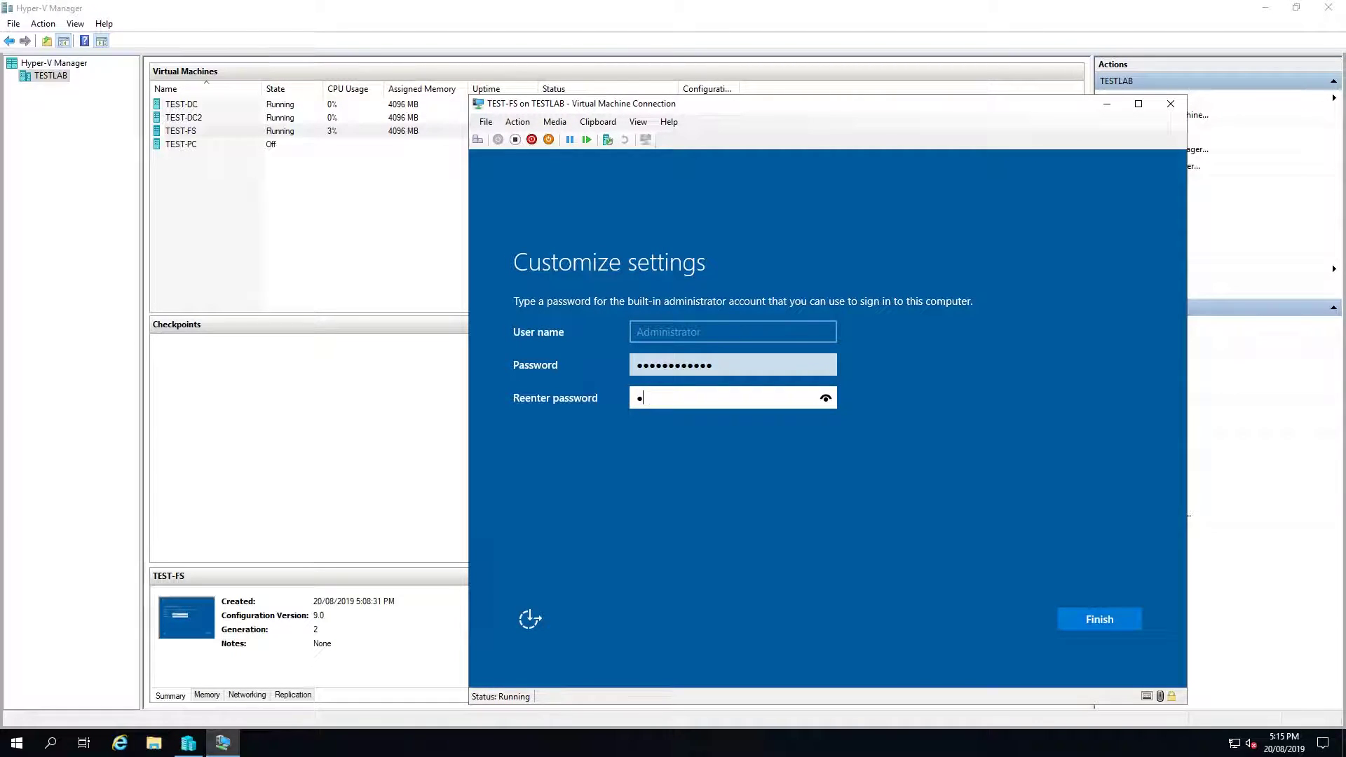
pyautogui.write('•••••••••••')
pyautogui.press('Return')
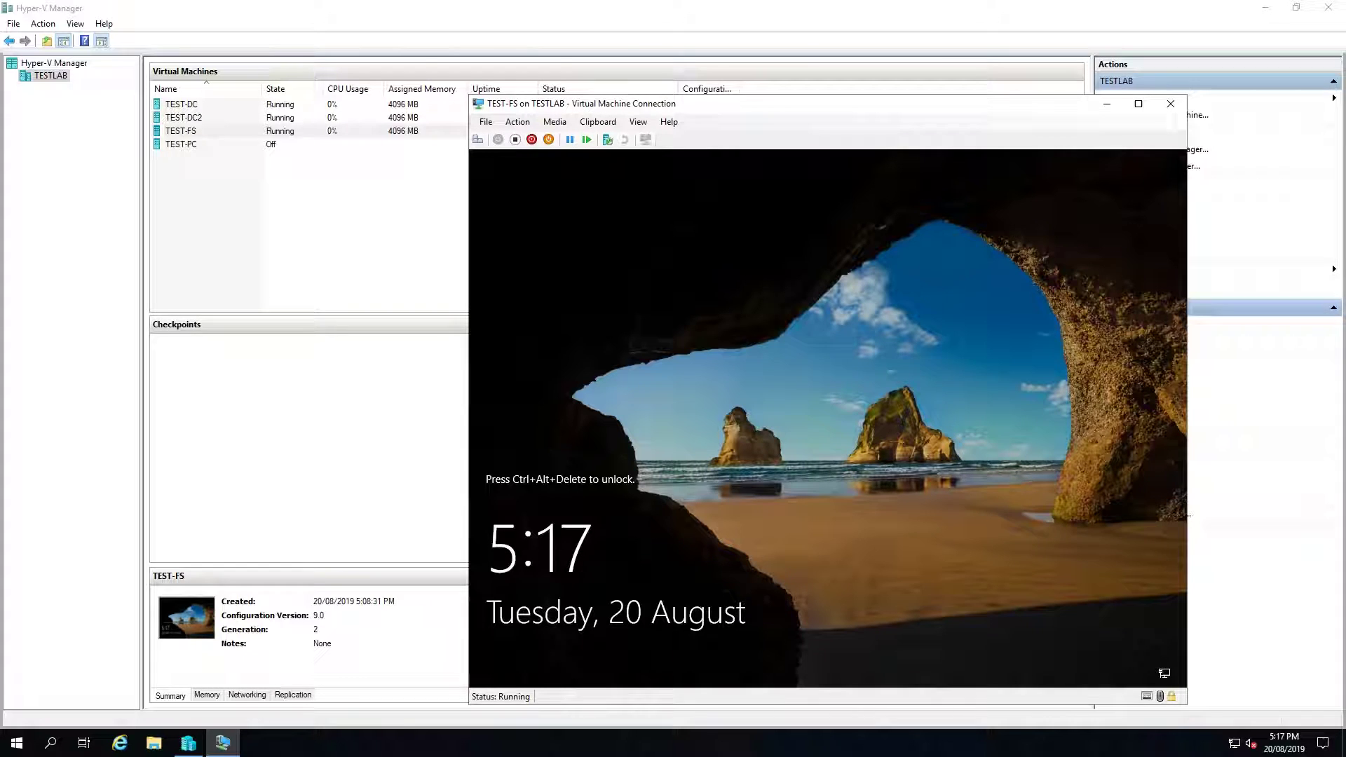
# Step: Sign in to TEST-FS as Administrator through the Ctrl+Alt+Delete prompt
pyautogui.click(478, 140)
pyautogui.write('••••••')
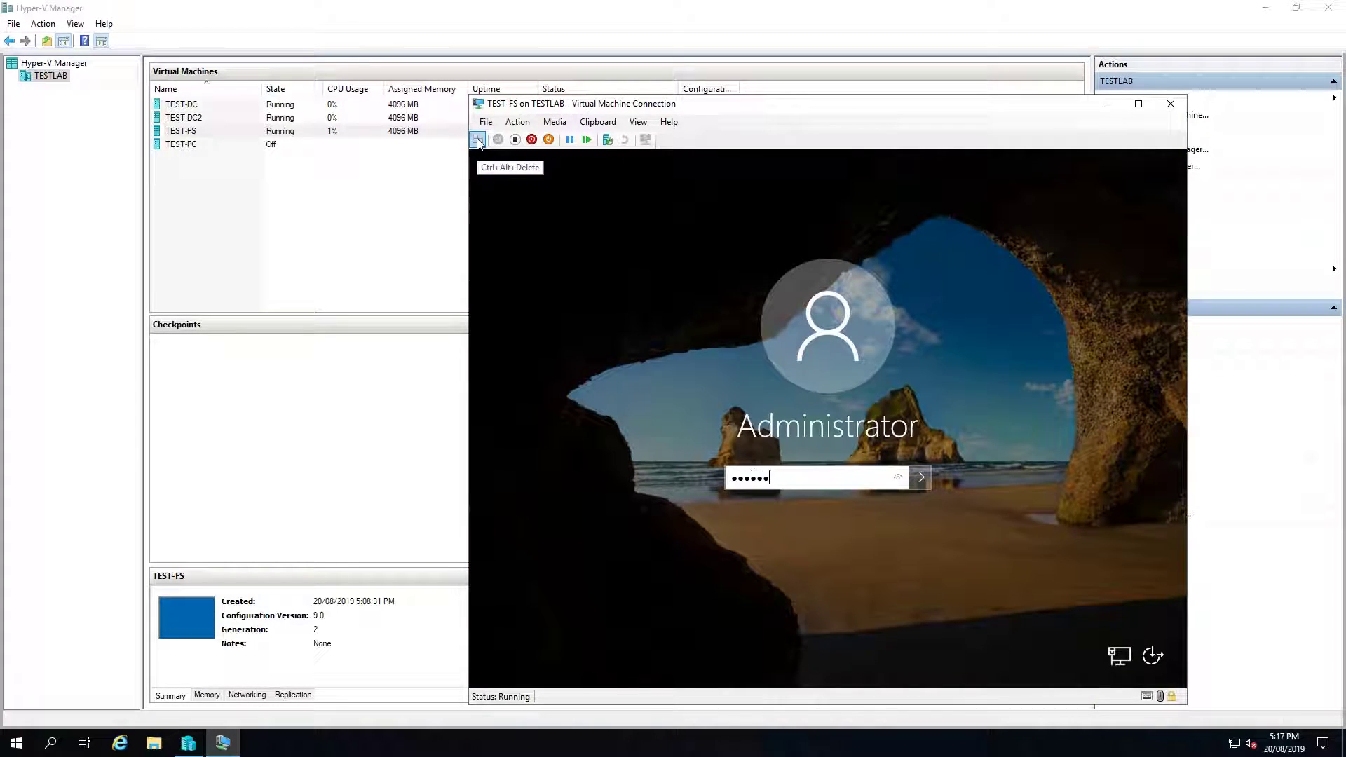
pyautogui.write('••••••')
pyautogui.press('Return')
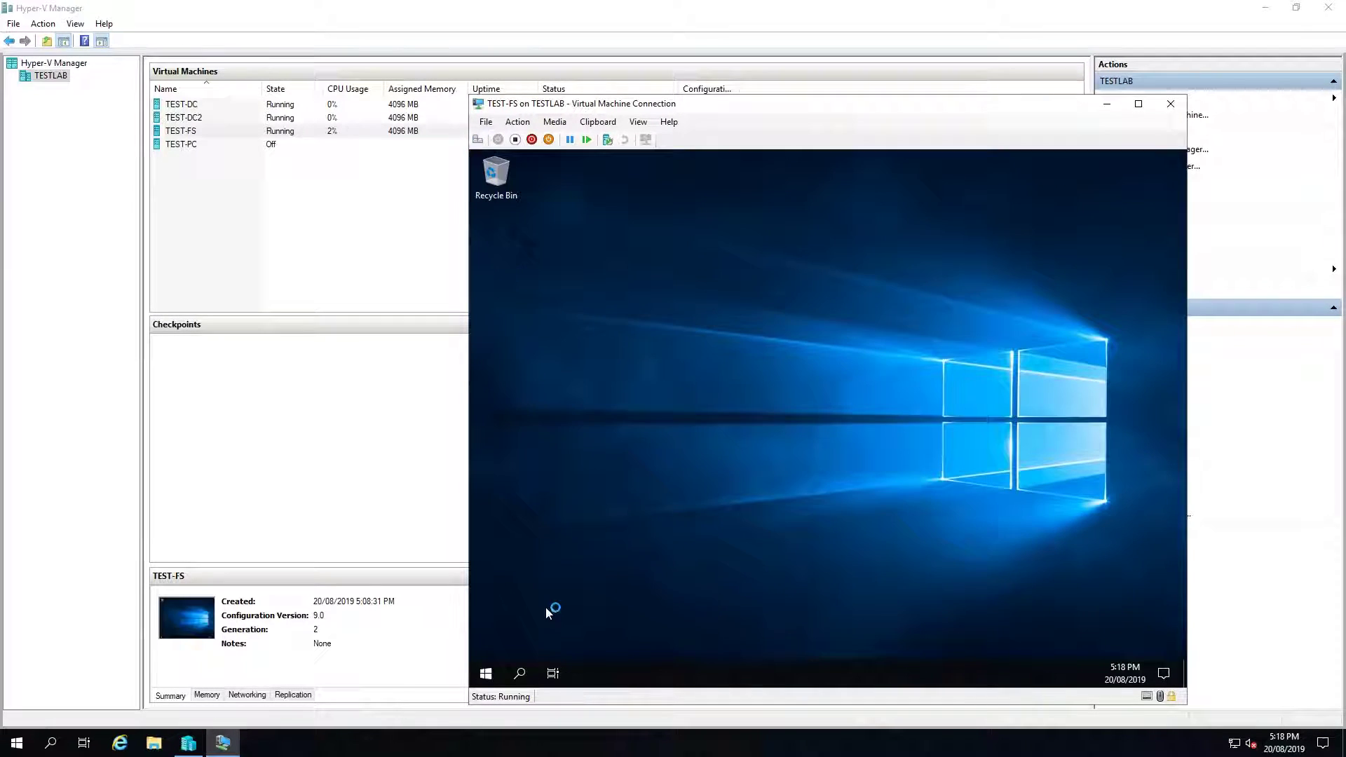
# Step: Open Disk Management in the VM and dismiss the network discovery prompt
pyautogui.rightClick(487, 677)
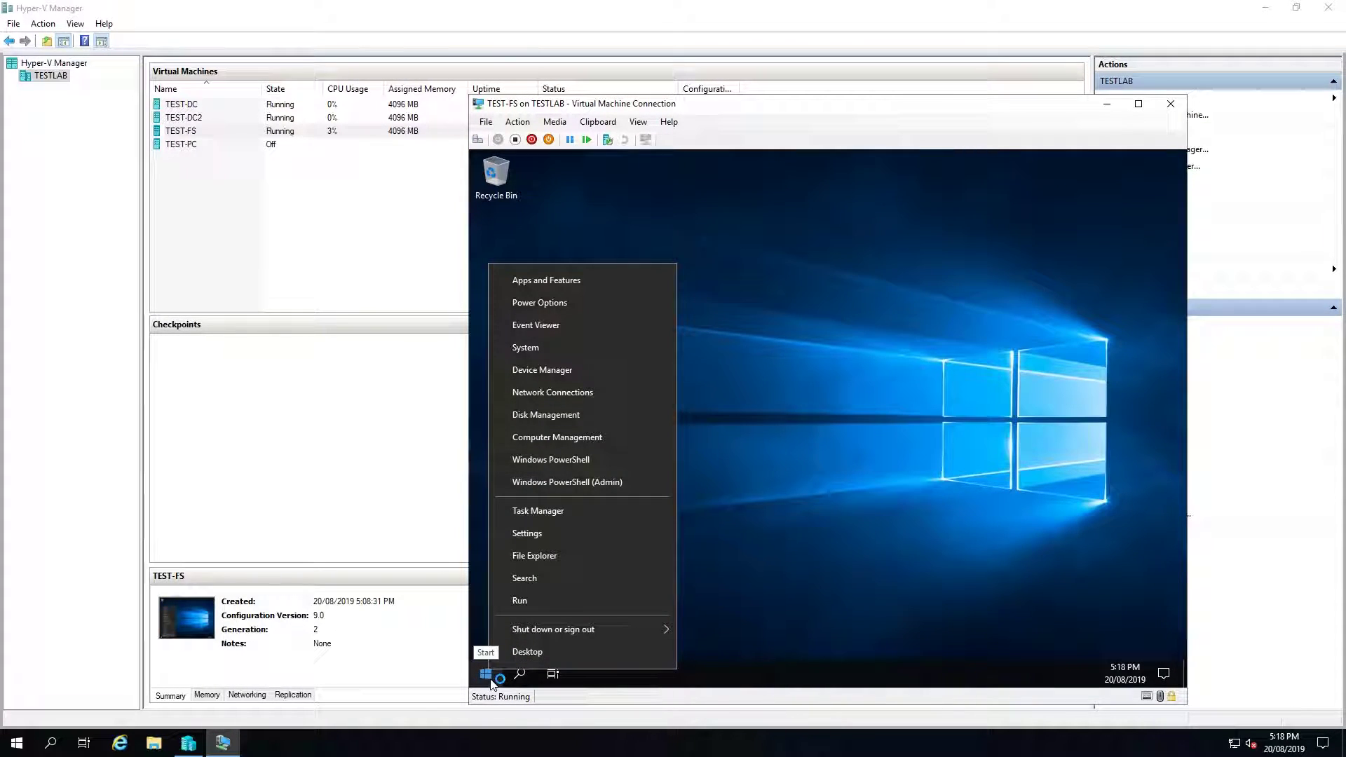
pyautogui.click(585, 415)
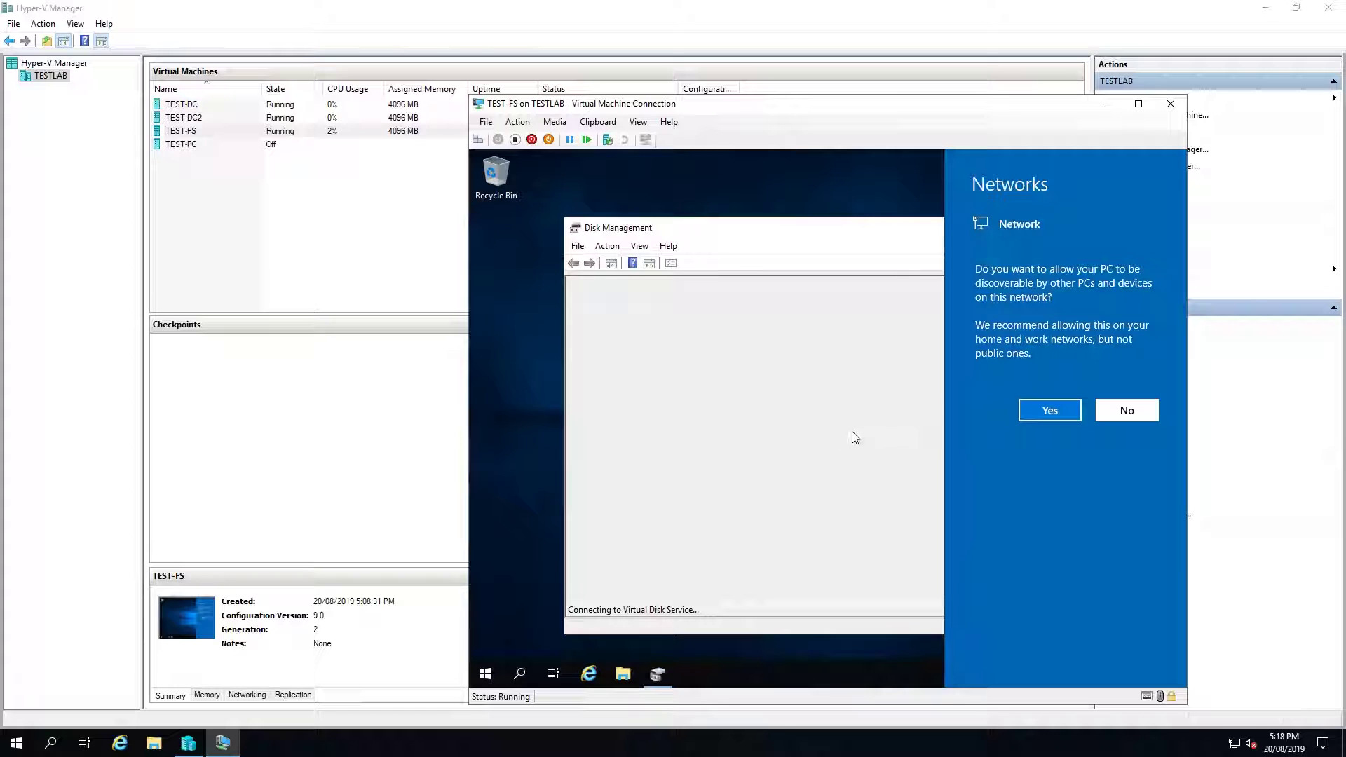
pyautogui.click(803, 440)
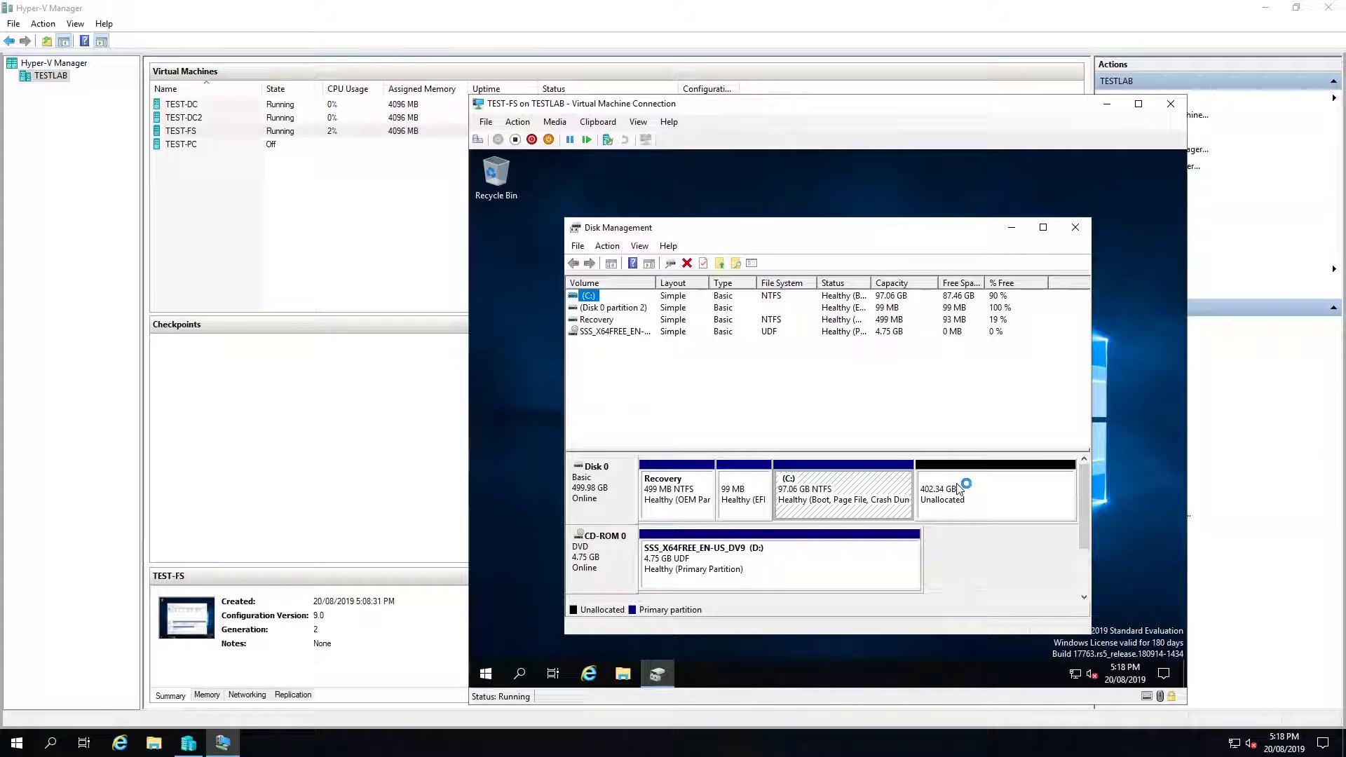
# Step: Create an NTFS simple volume labelled Data as drive E: from the unallocated space
pyautogui.rightClick(959, 488)
pyautogui.click(985, 490)
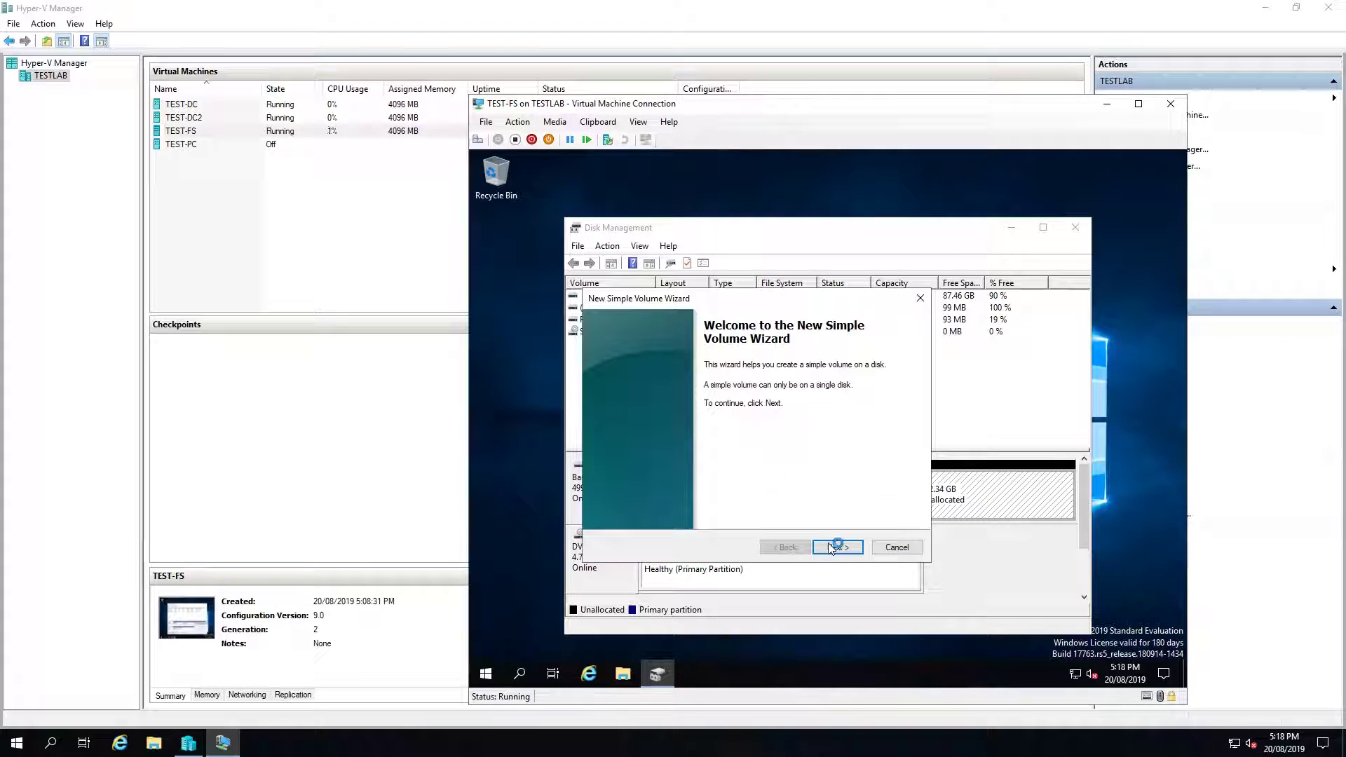
pyautogui.click(830, 547)
pyautogui.click(834, 549)
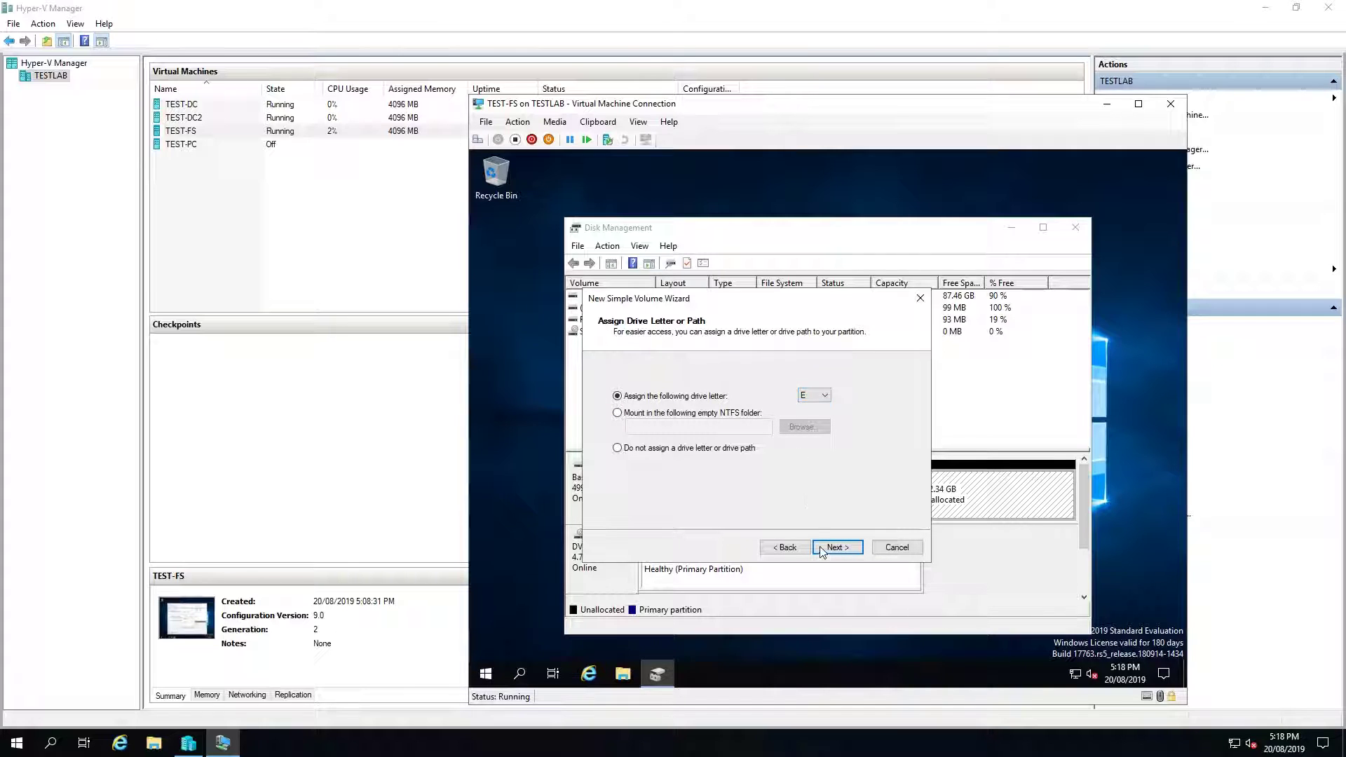
pyautogui.click(836, 547)
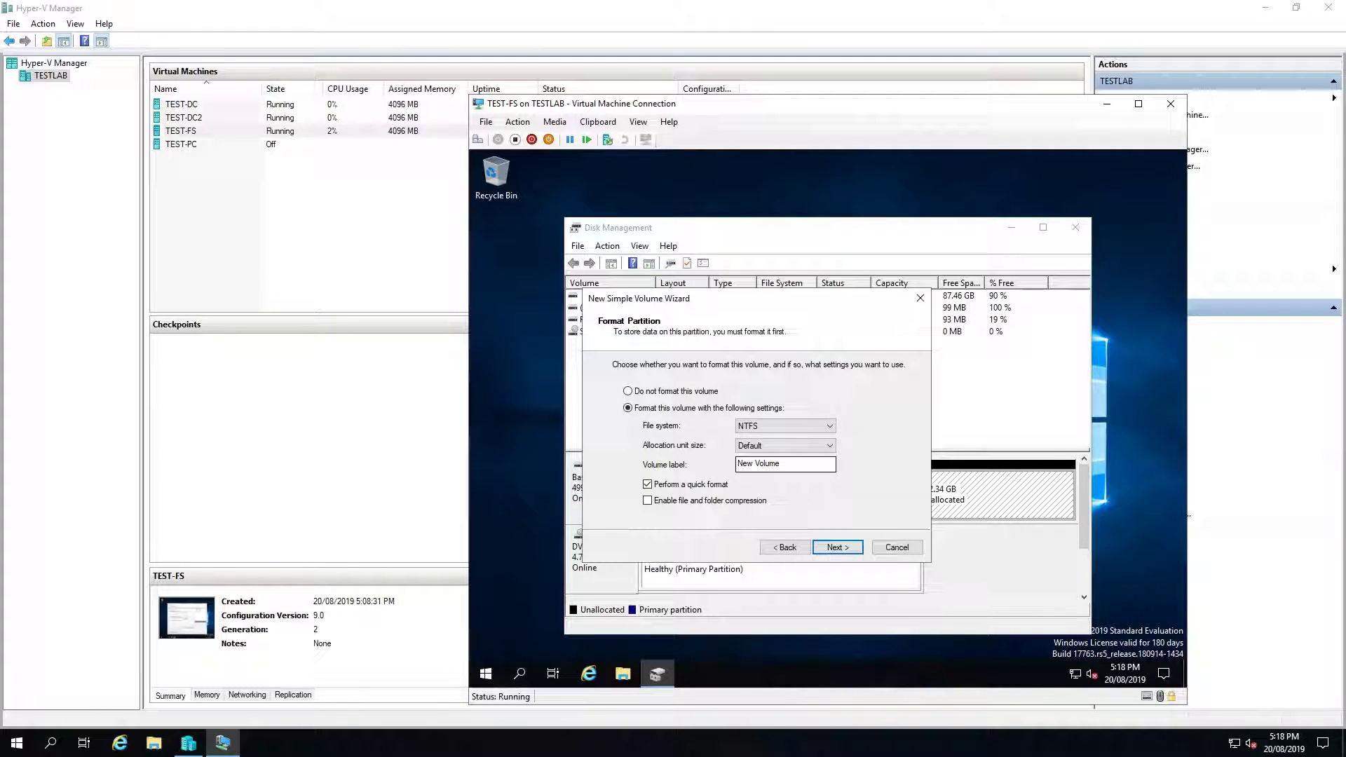
pyautogui.write('Data')
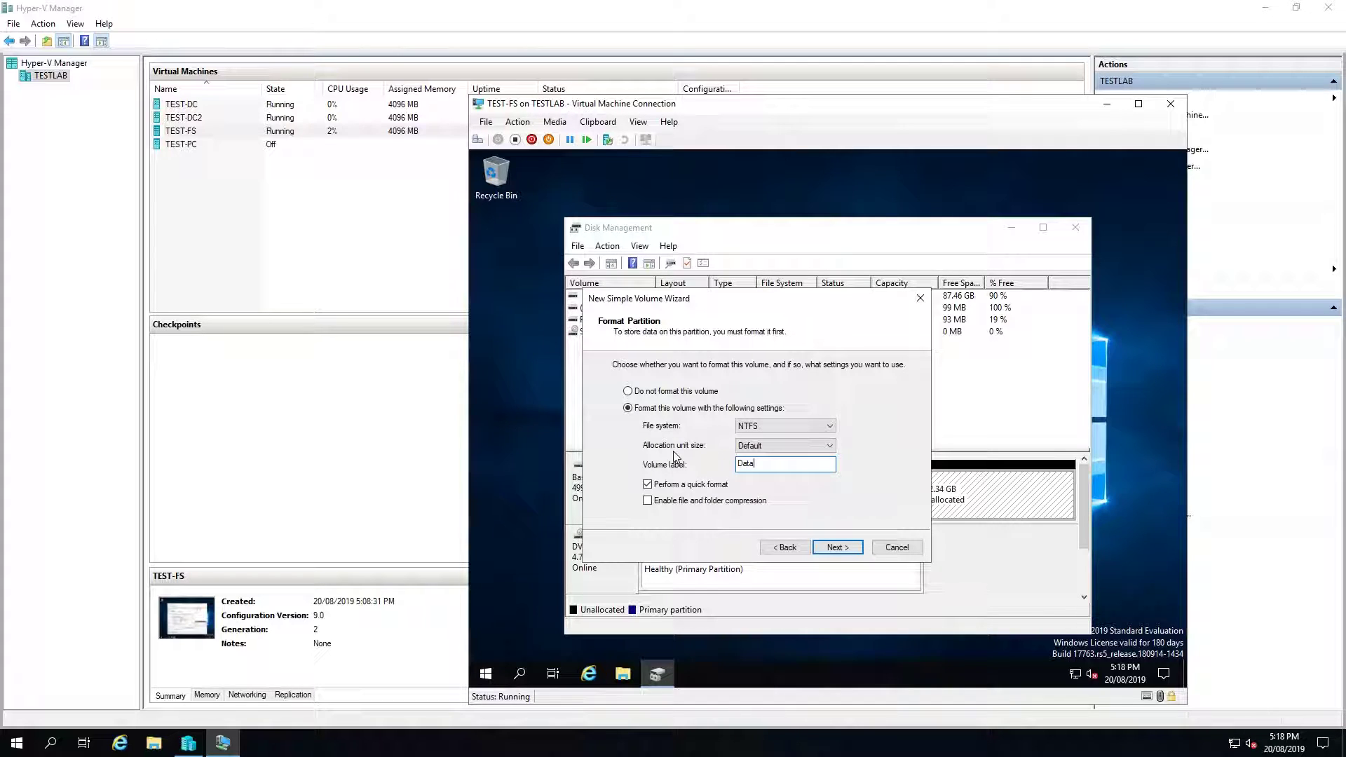
pyautogui.click(843, 550)
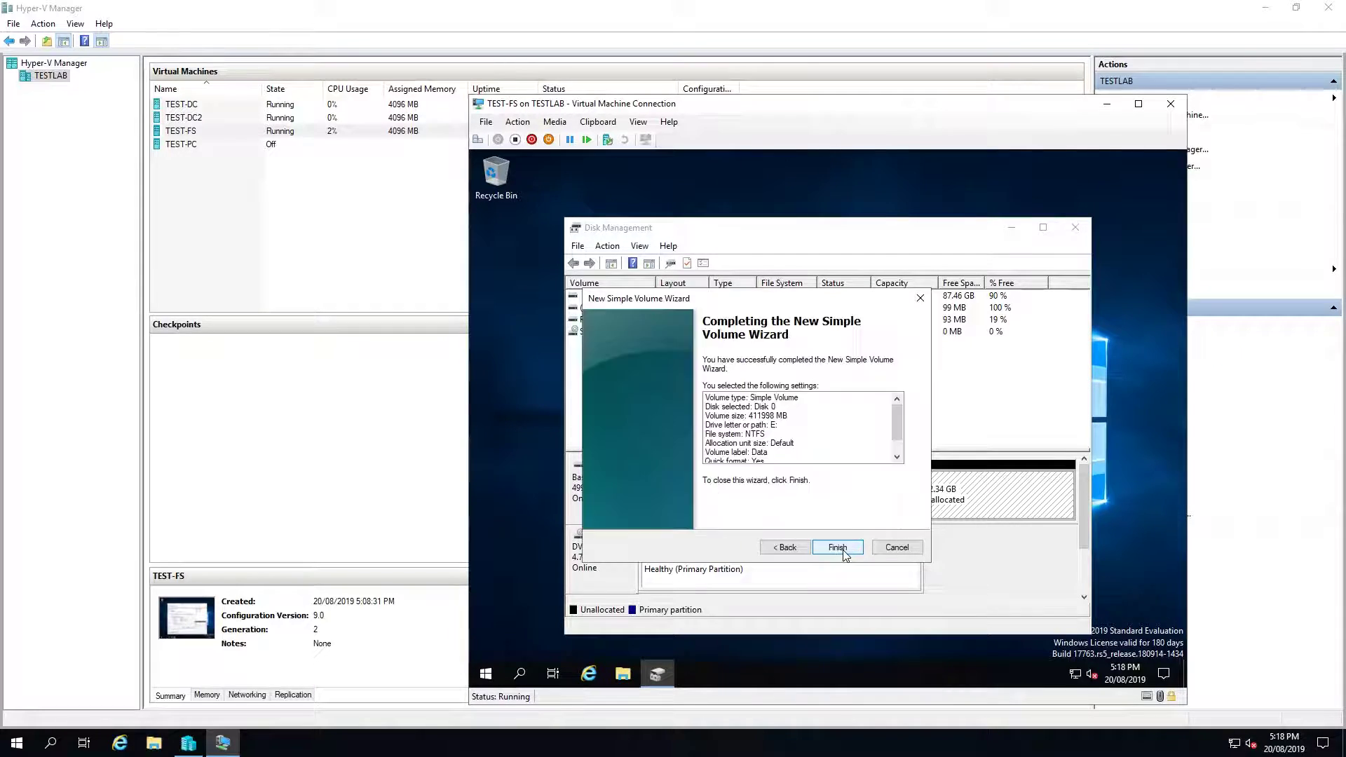
pyautogui.click(838, 547)
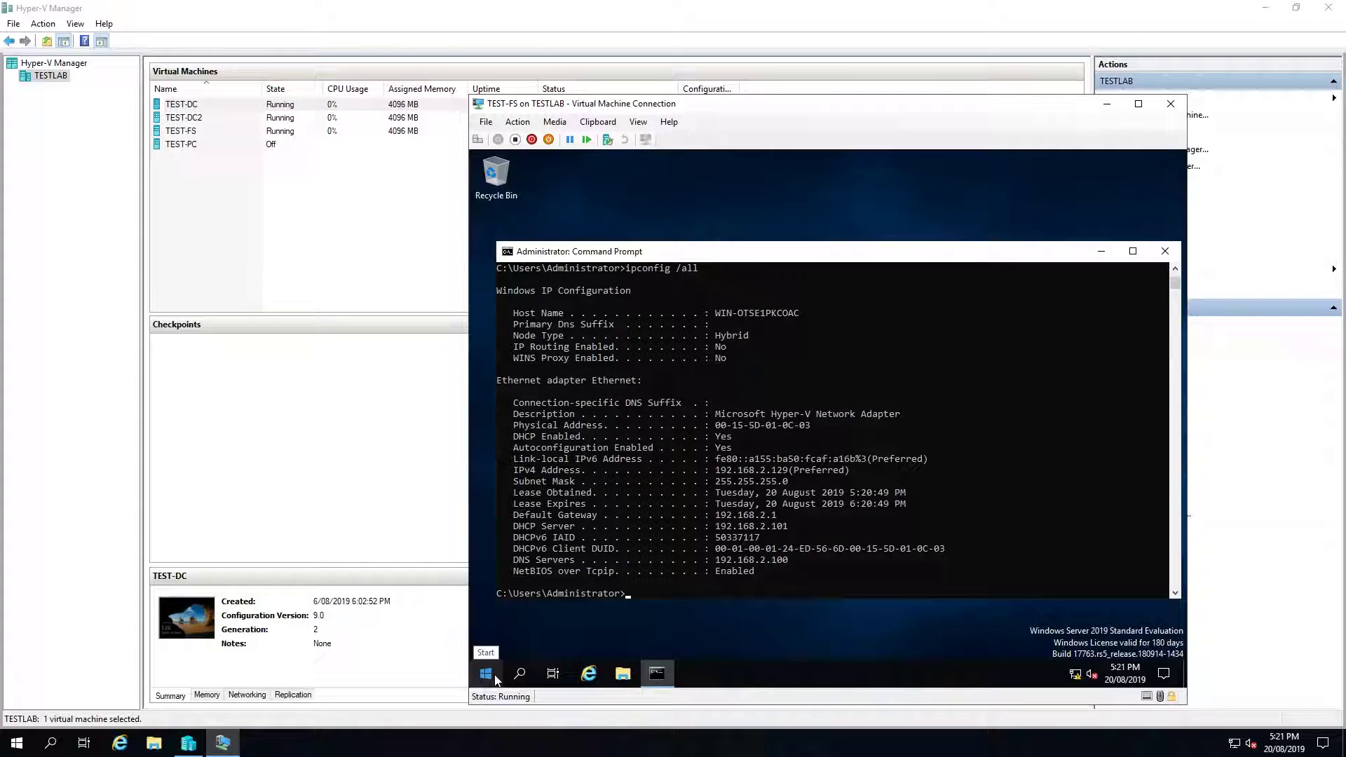
# Step: Open Control Panel from the Start menu, keeping the small icons view
pyautogui.rightClick(494, 677)
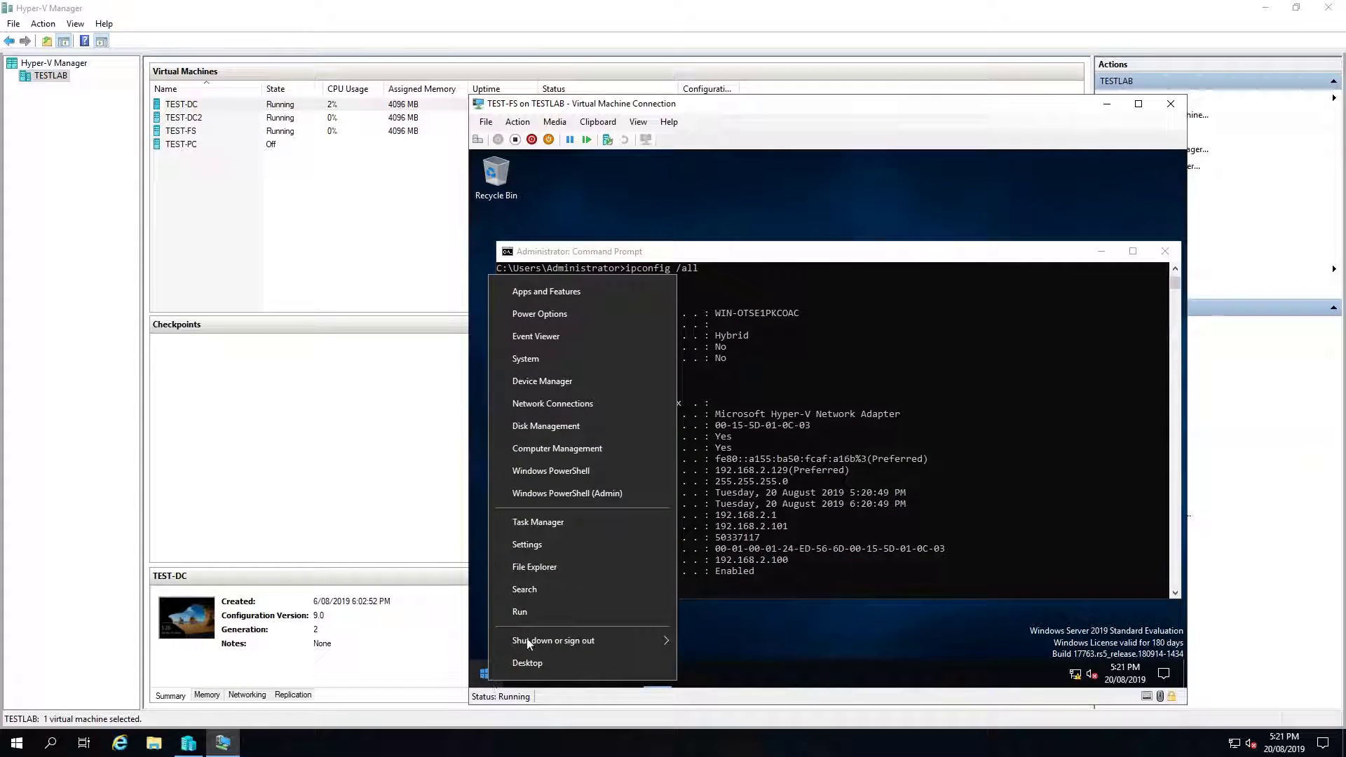
pyautogui.click(756, 594)
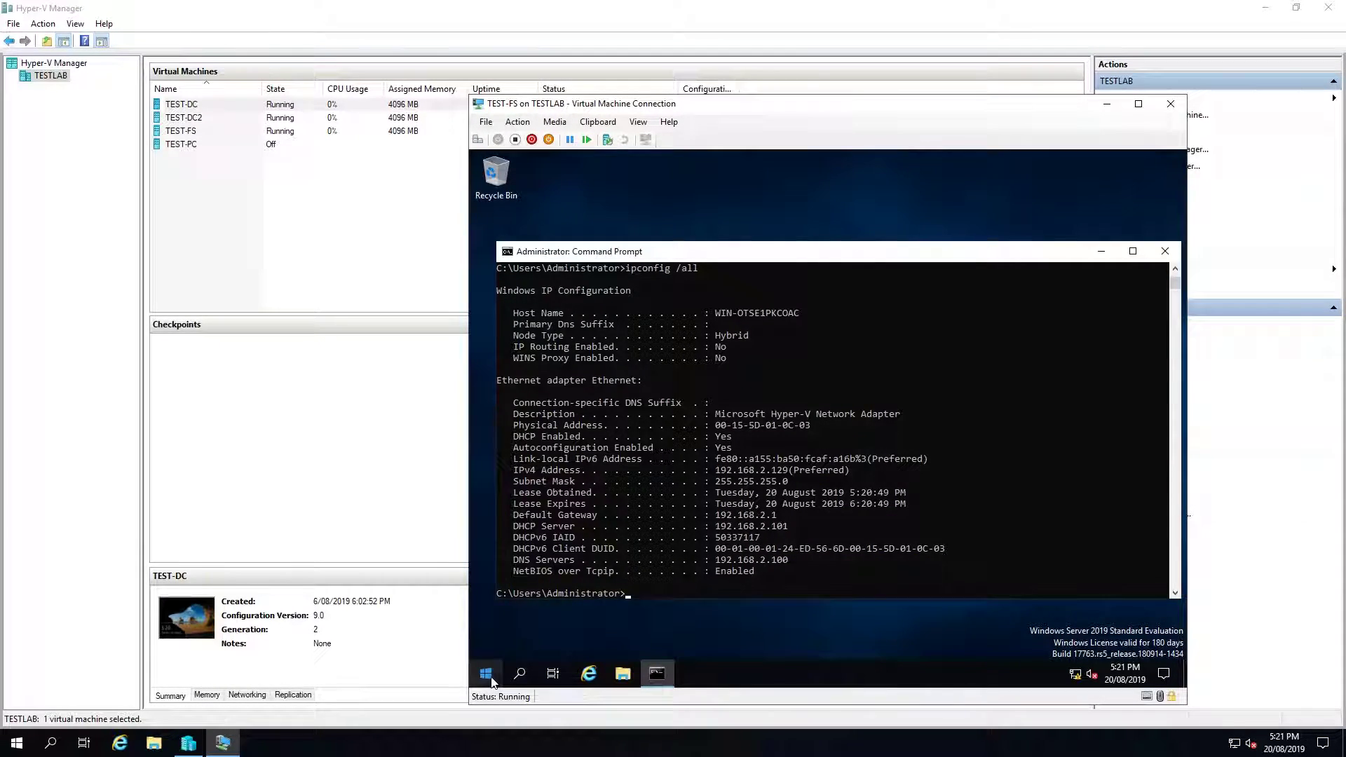
pyautogui.click(486, 674)
pyautogui.click(854, 370)
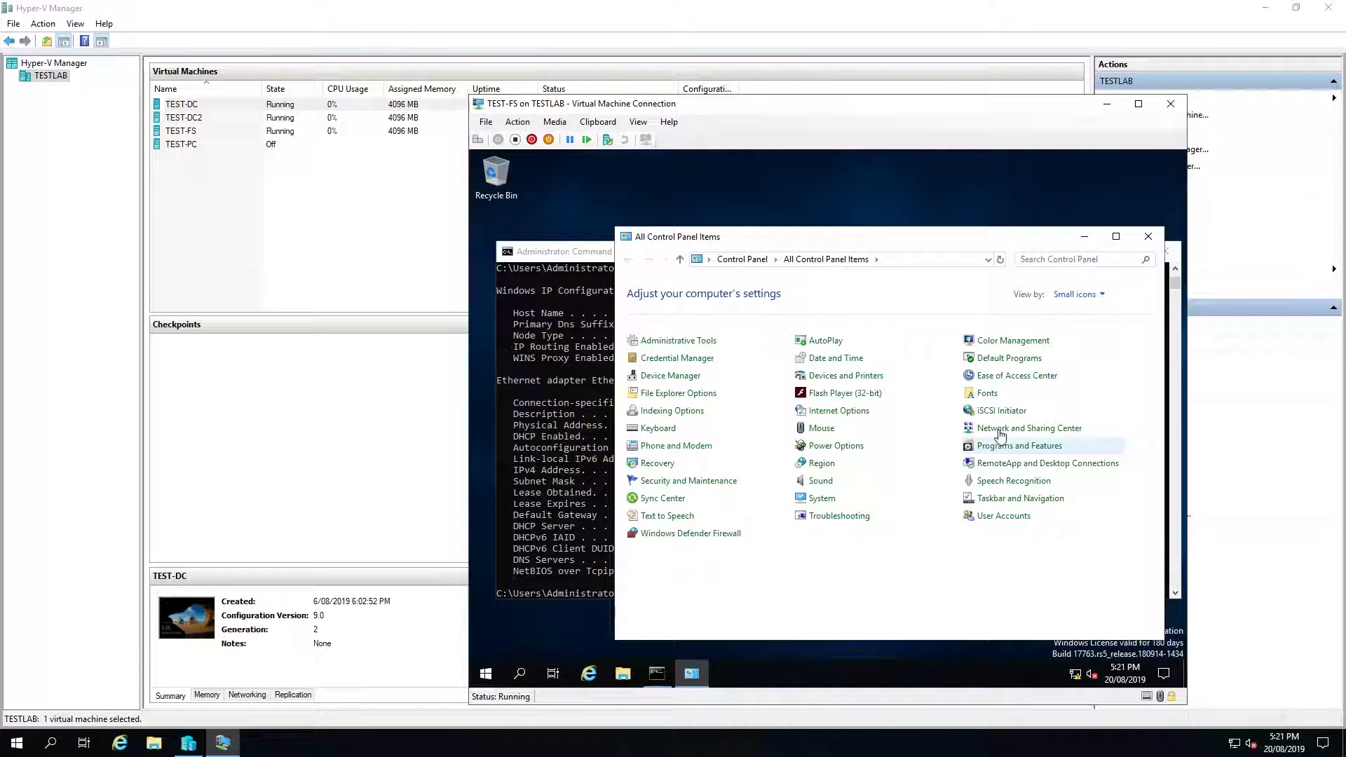
pyautogui.click(1076, 295)
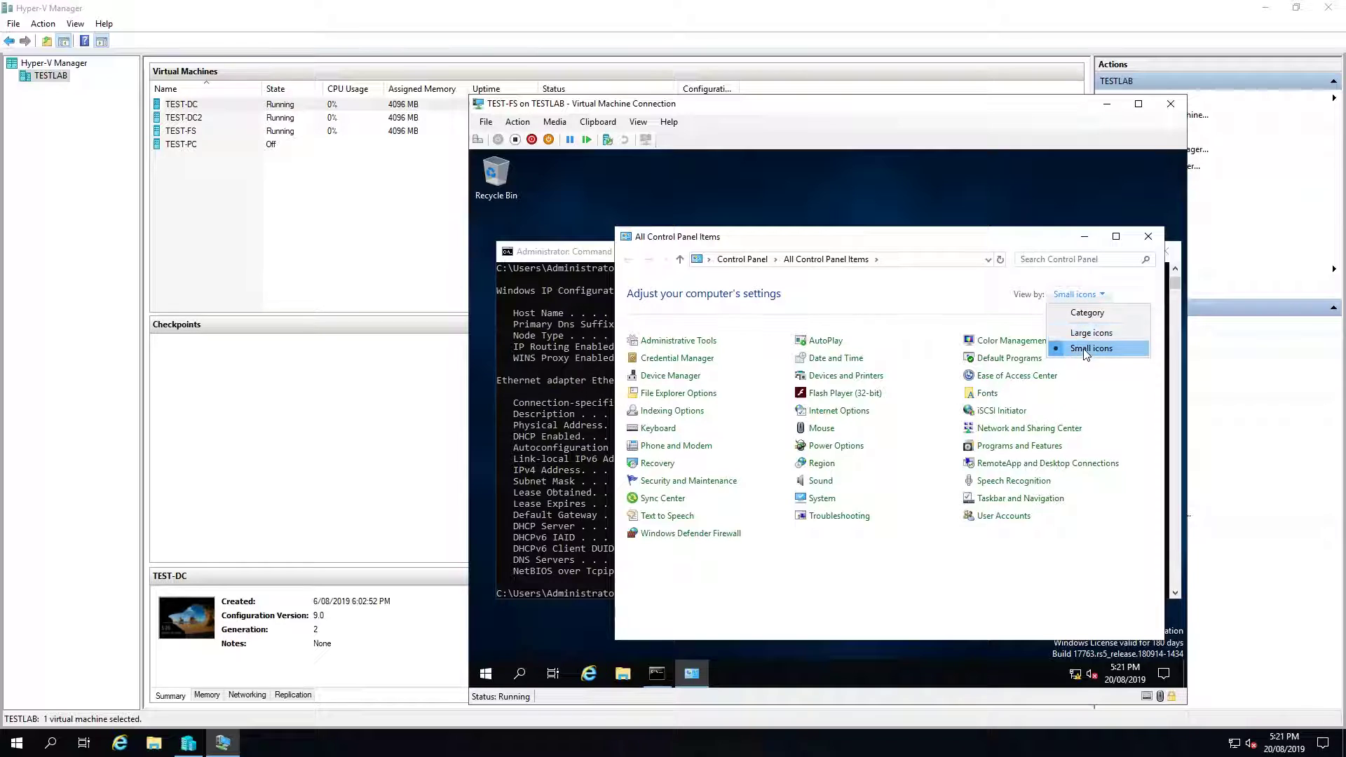
pyautogui.click(1083, 350)
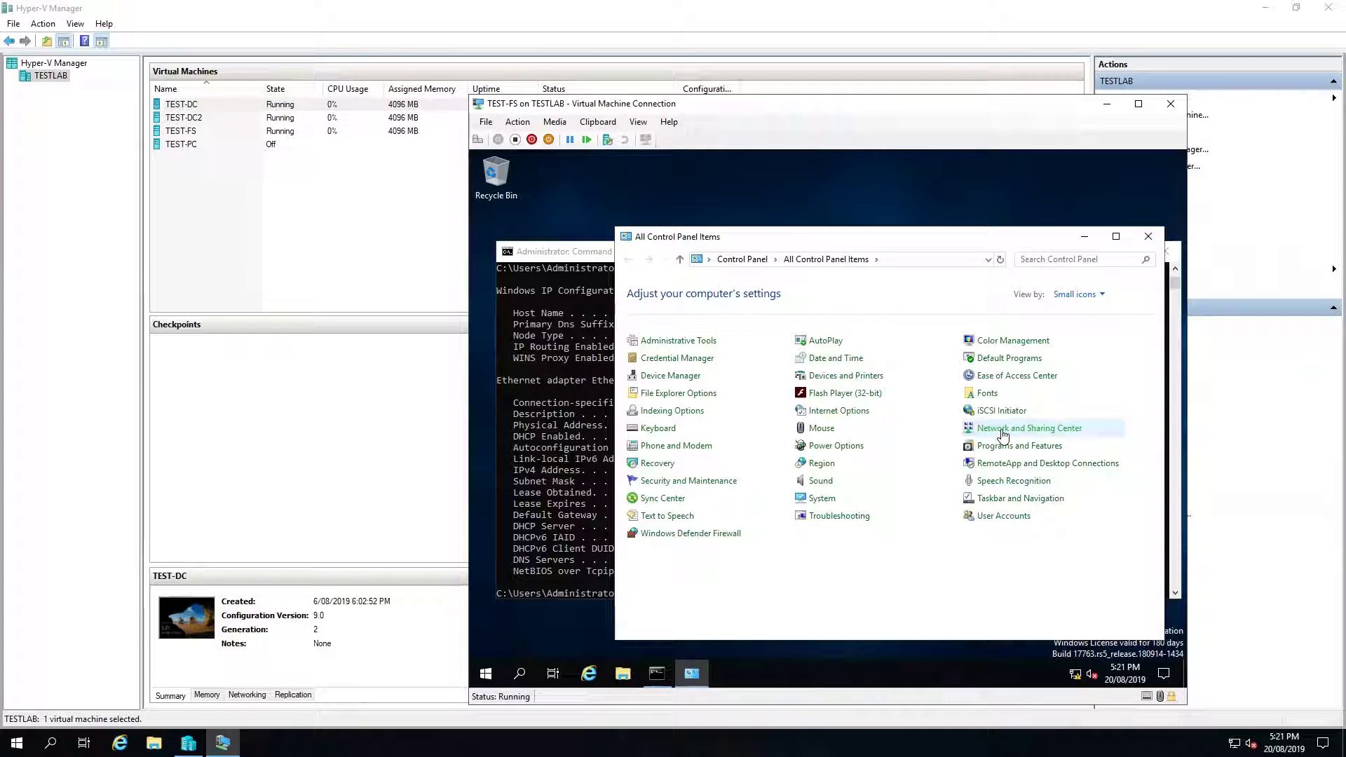
# Step: Open the Ethernet adapter's status and properties via Network and Sharing Center
pyautogui.click(1004, 433)
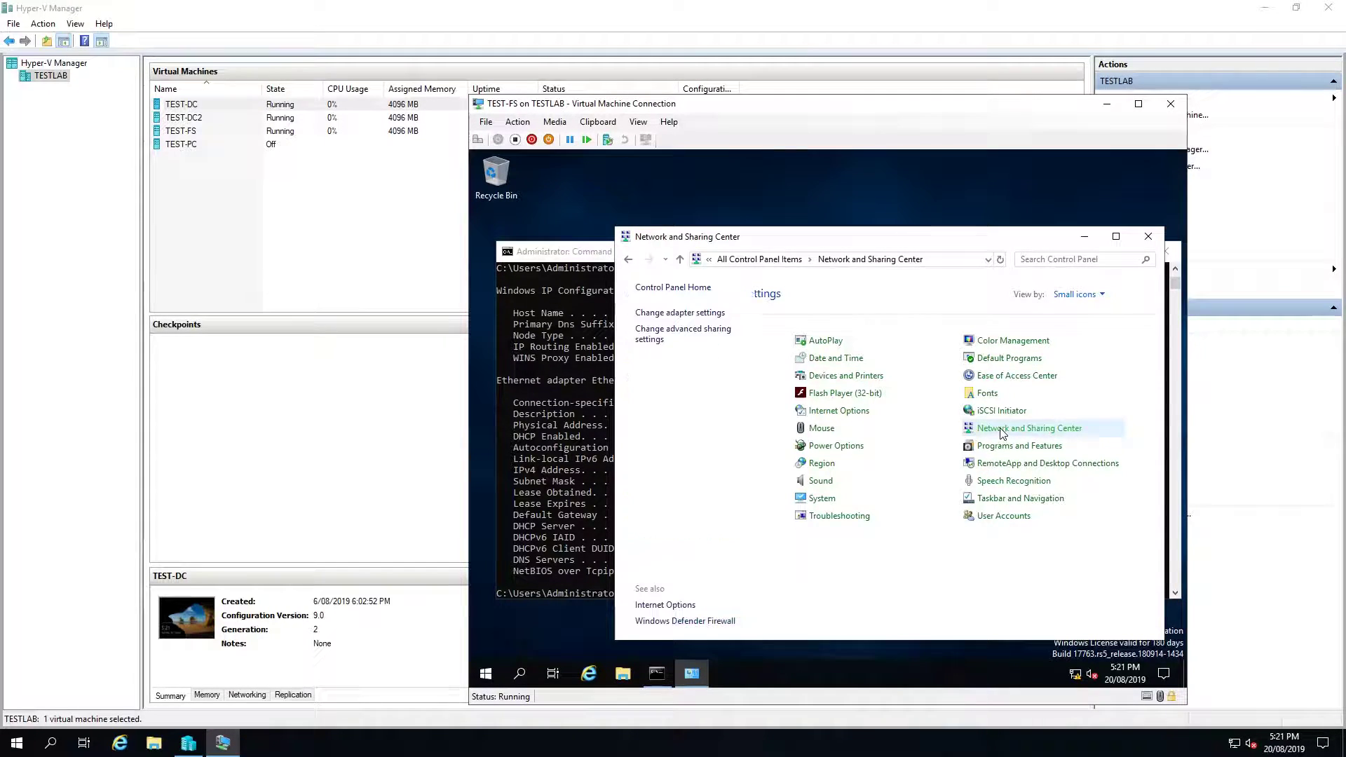
pyautogui.click(678, 312)
pyautogui.doubleClick(560, 251)
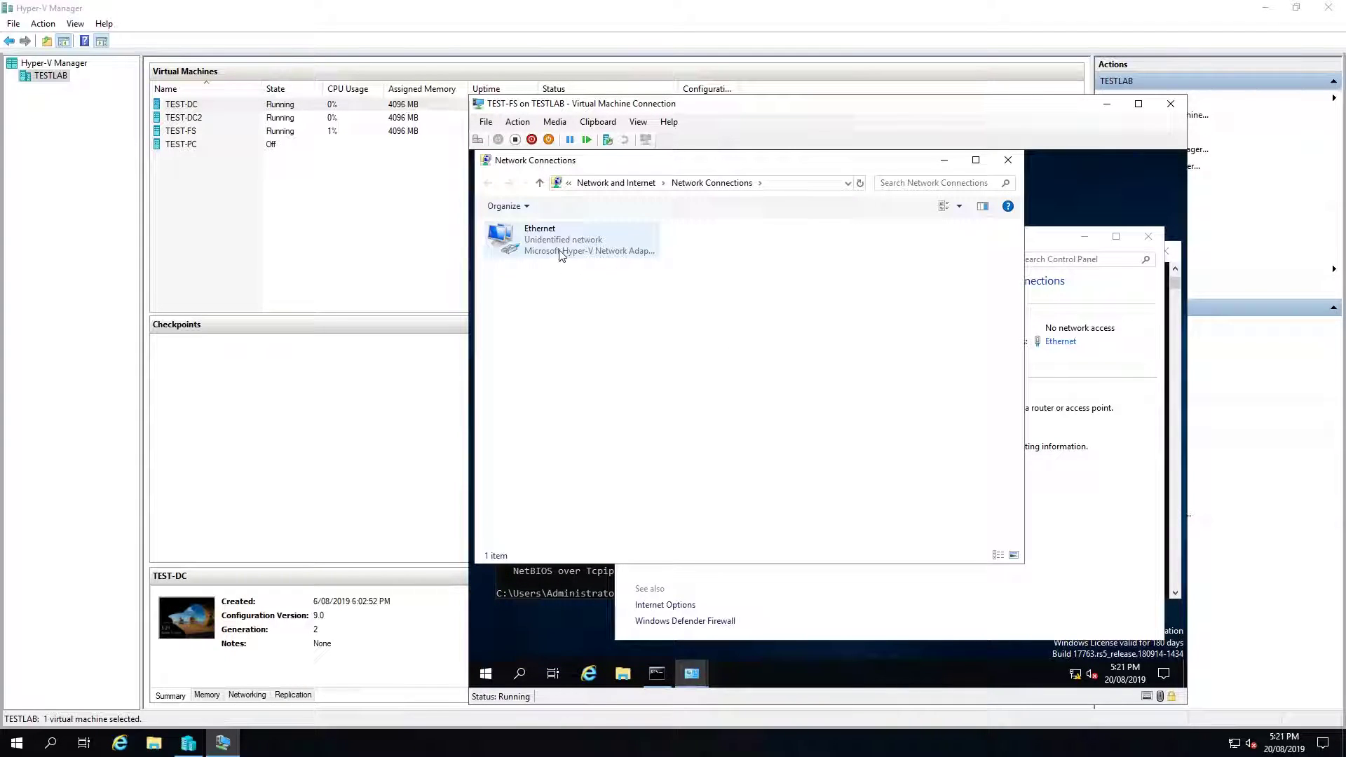
pyautogui.click(747, 528)
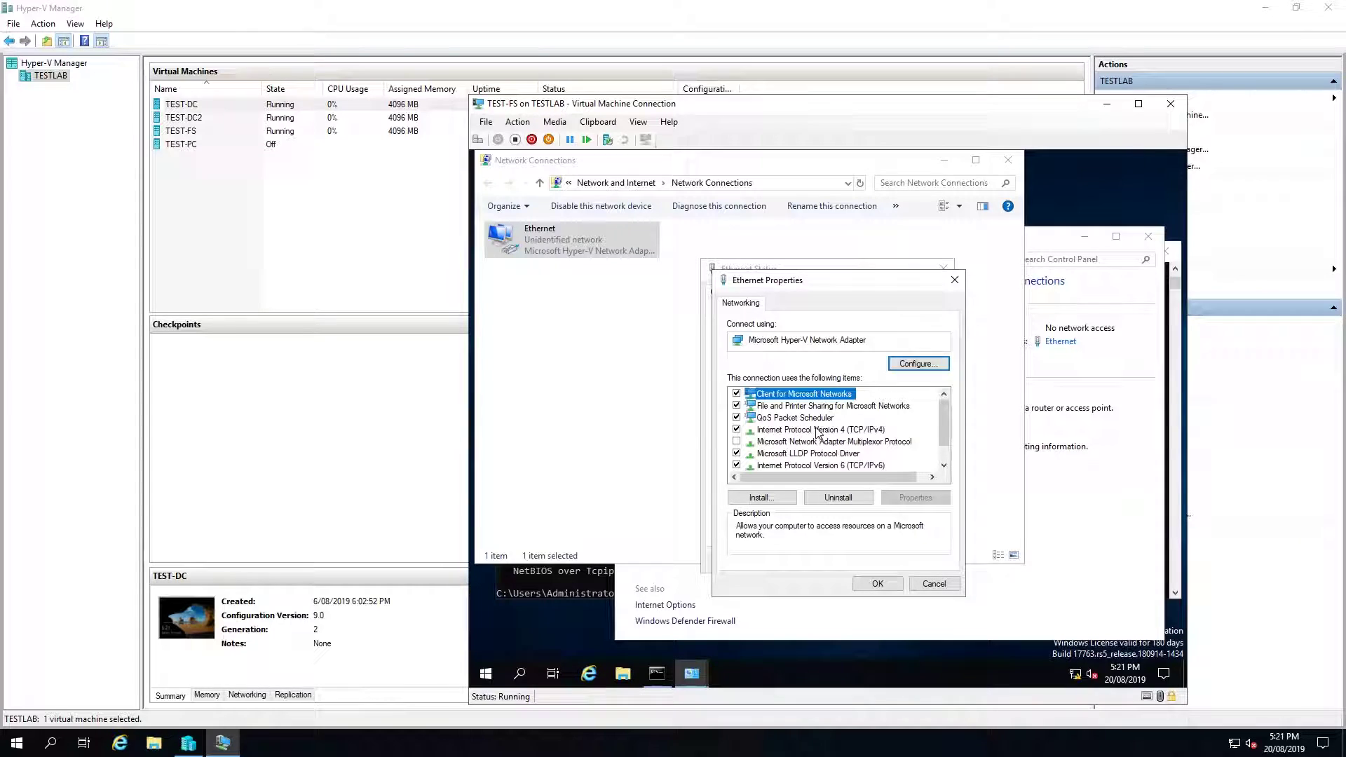
# Step: Switch TCP/IPv4 to a static address and bring the ipconfig output back for reference
pyautogui.click(818, 430)
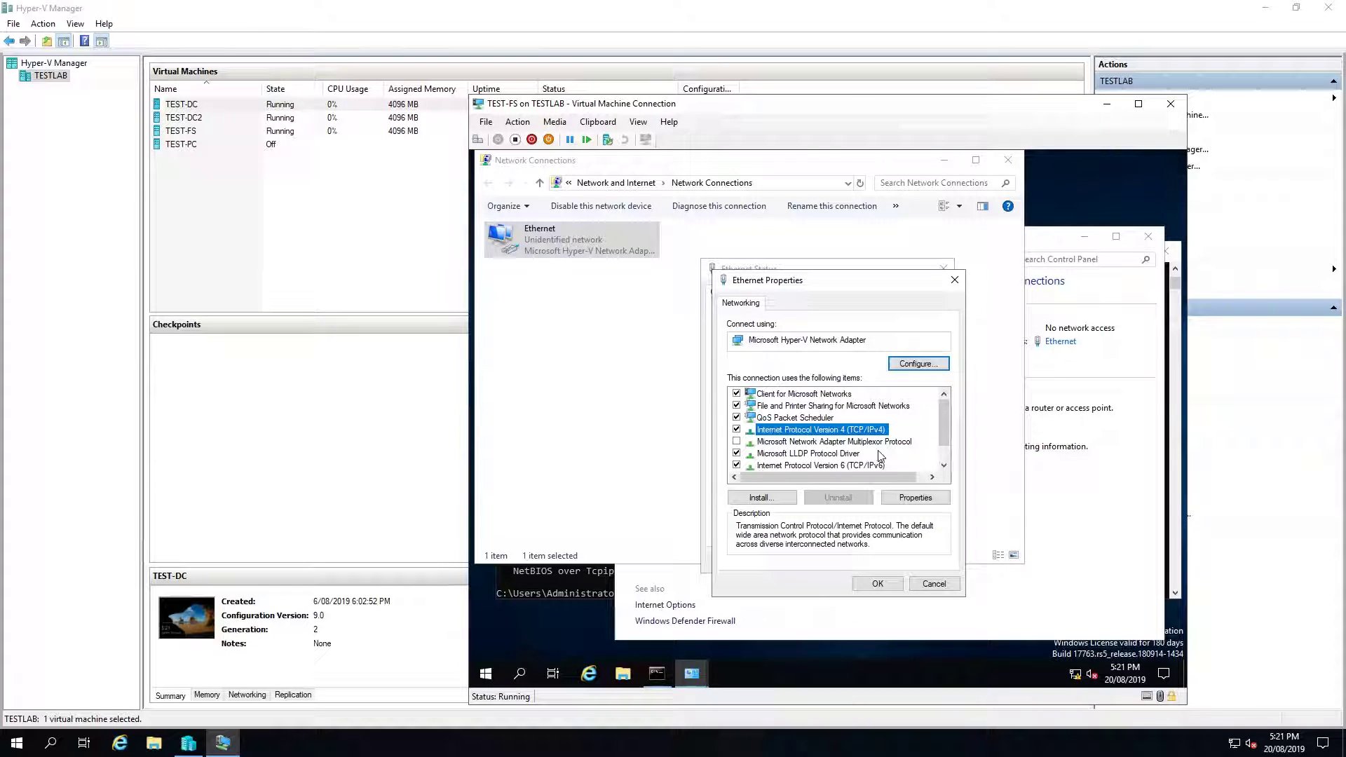
pyautogui.click(913, 499)
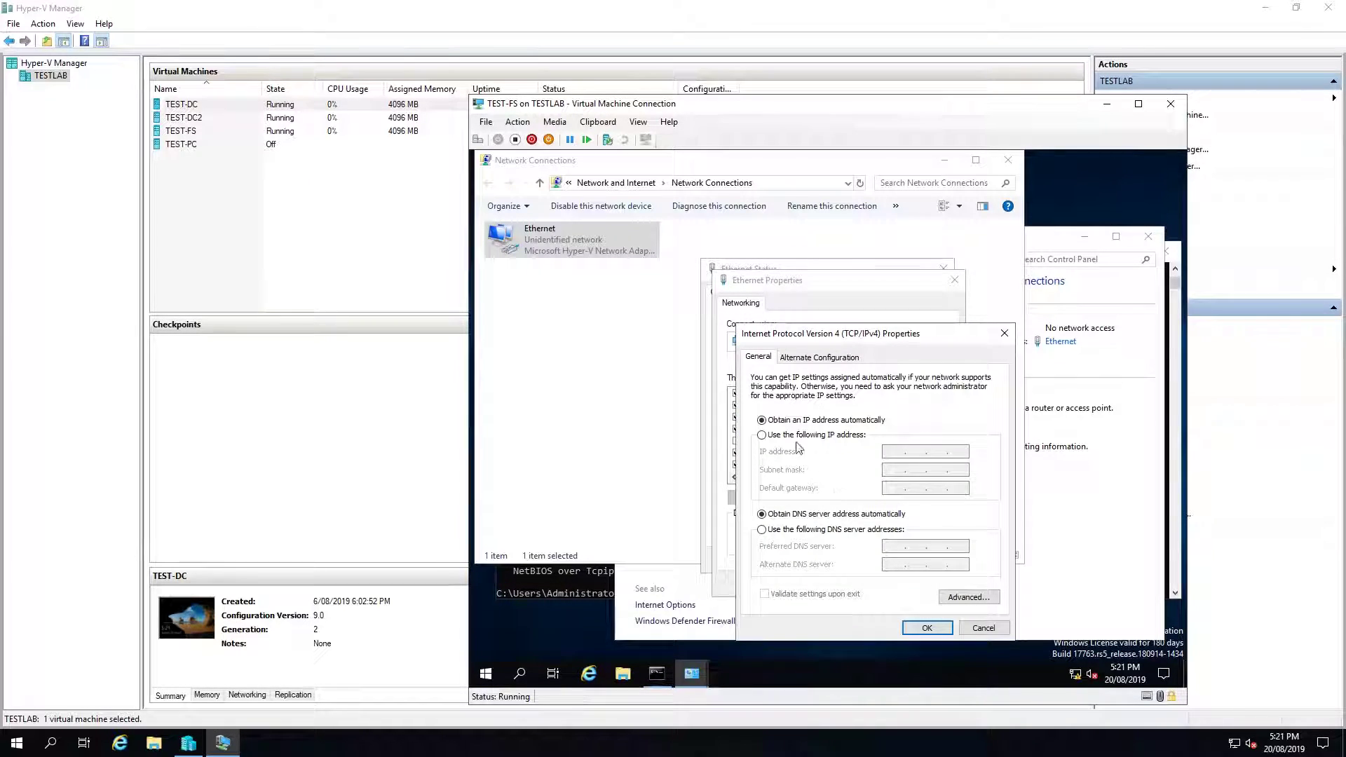
pyautogui.click(771, 436)
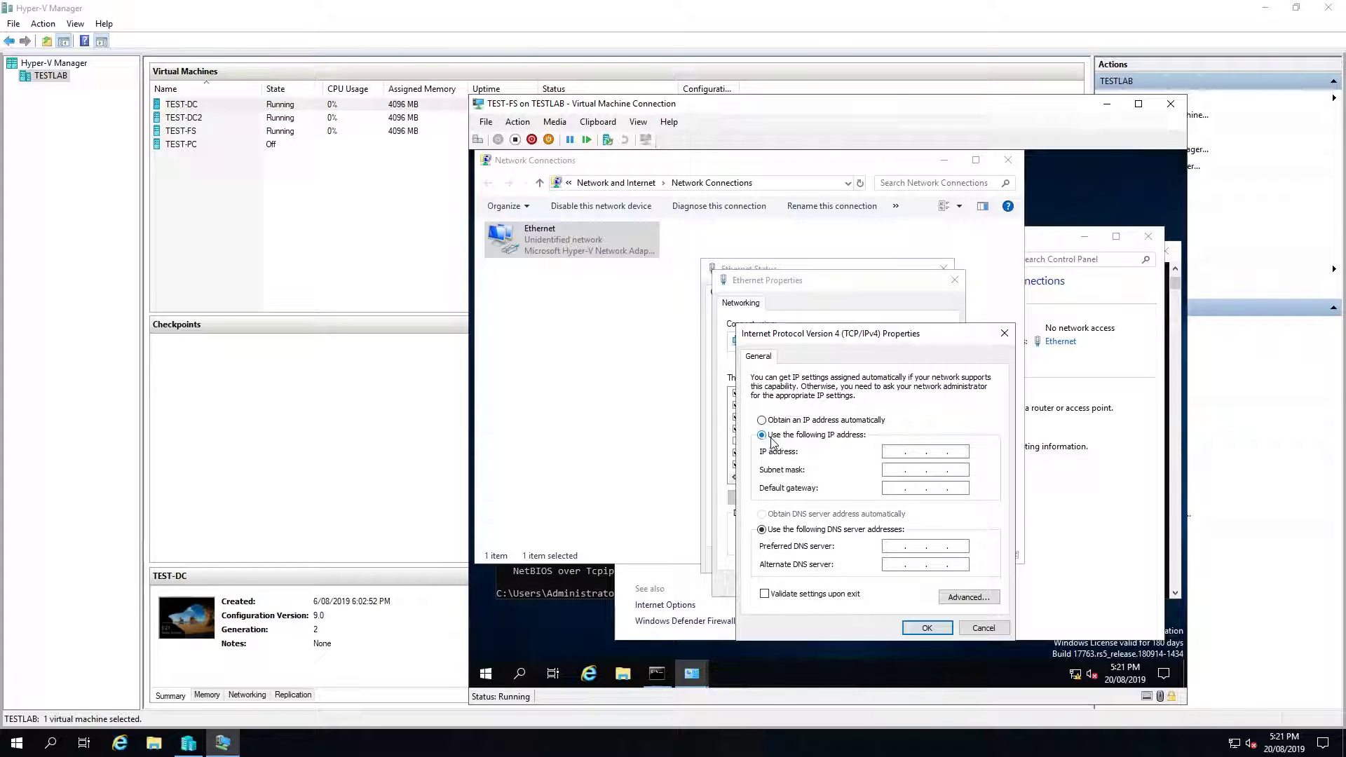
pyautogui.write('192 . 168 . 2 .')
pyautogui.click(557, 588)
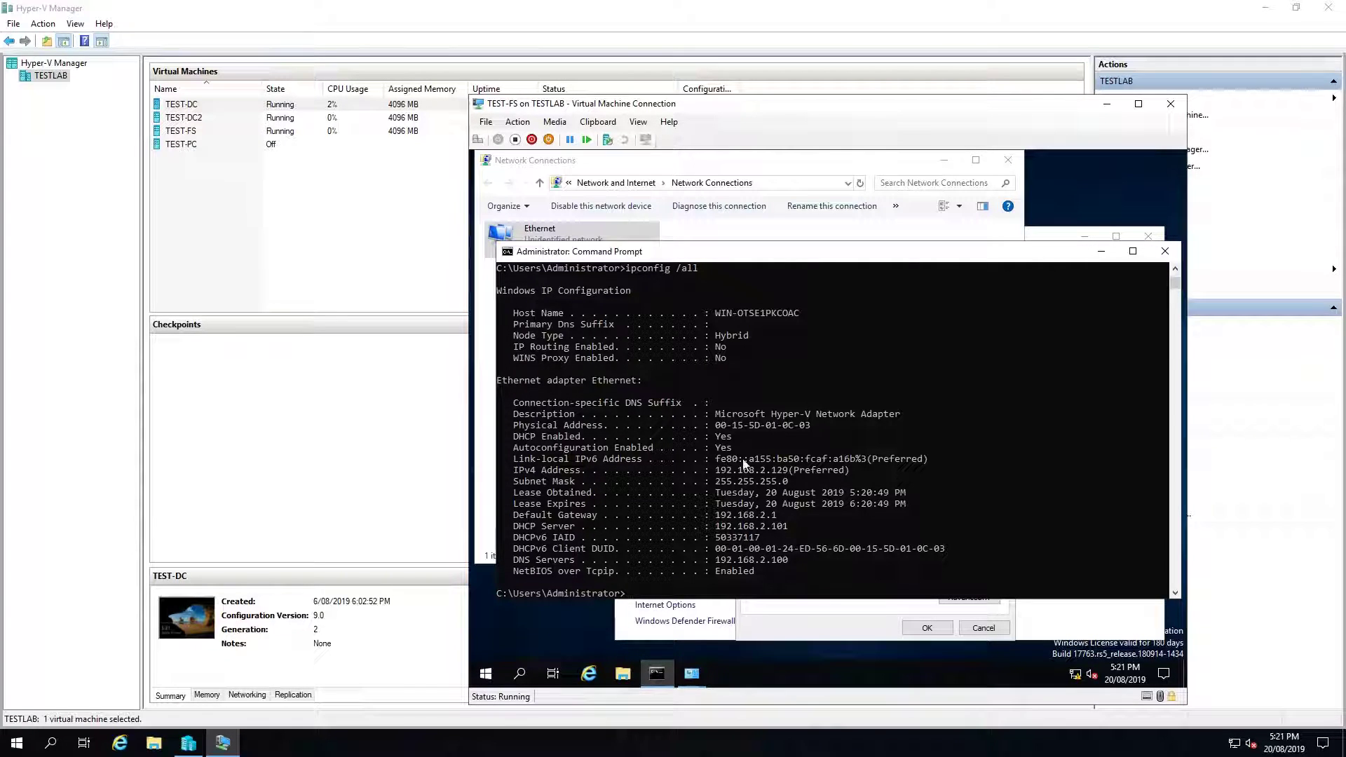
# Step: Apply static IP 192.168.2.103, mask 255.255.255.0, gateway 192.168.2.1 and DNS; close Ethernet Properties
pyautogui.click(786, 171)
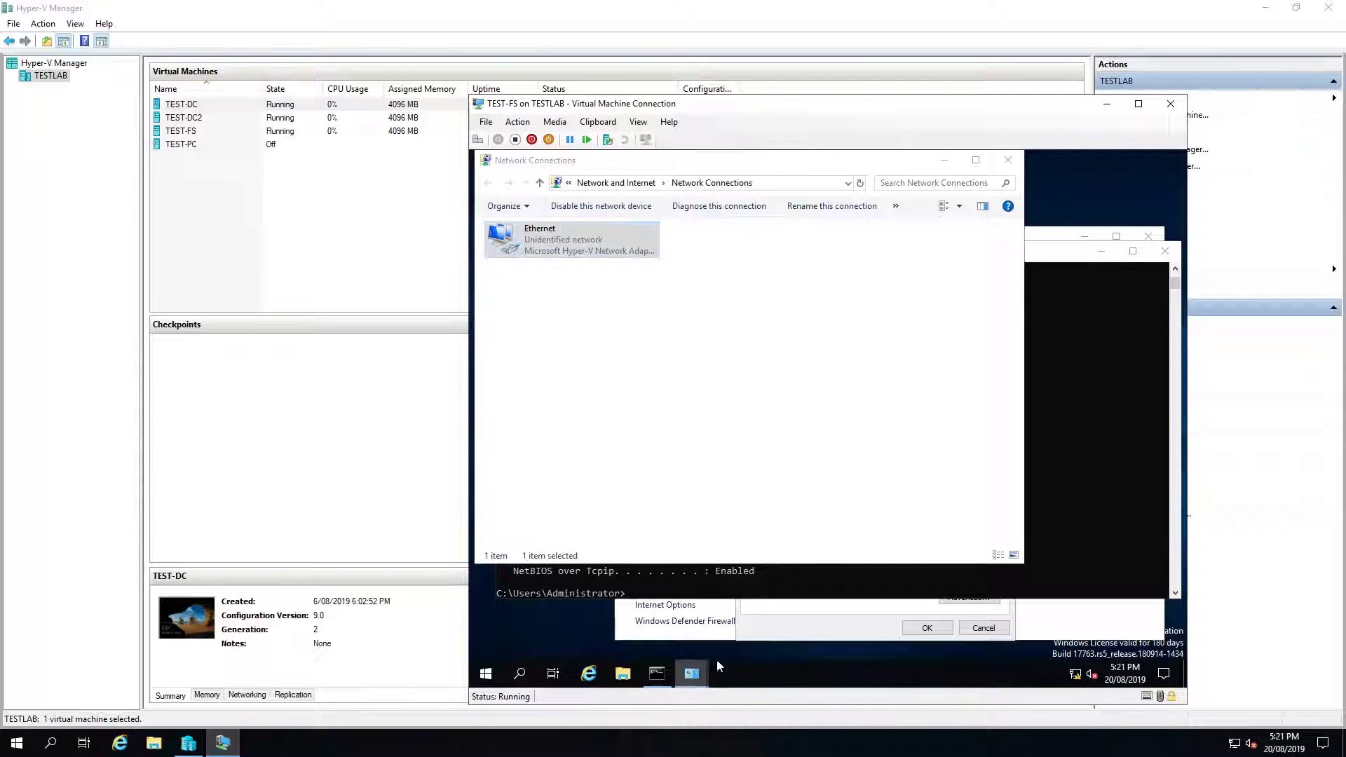
pyautogui.click(940, 612)
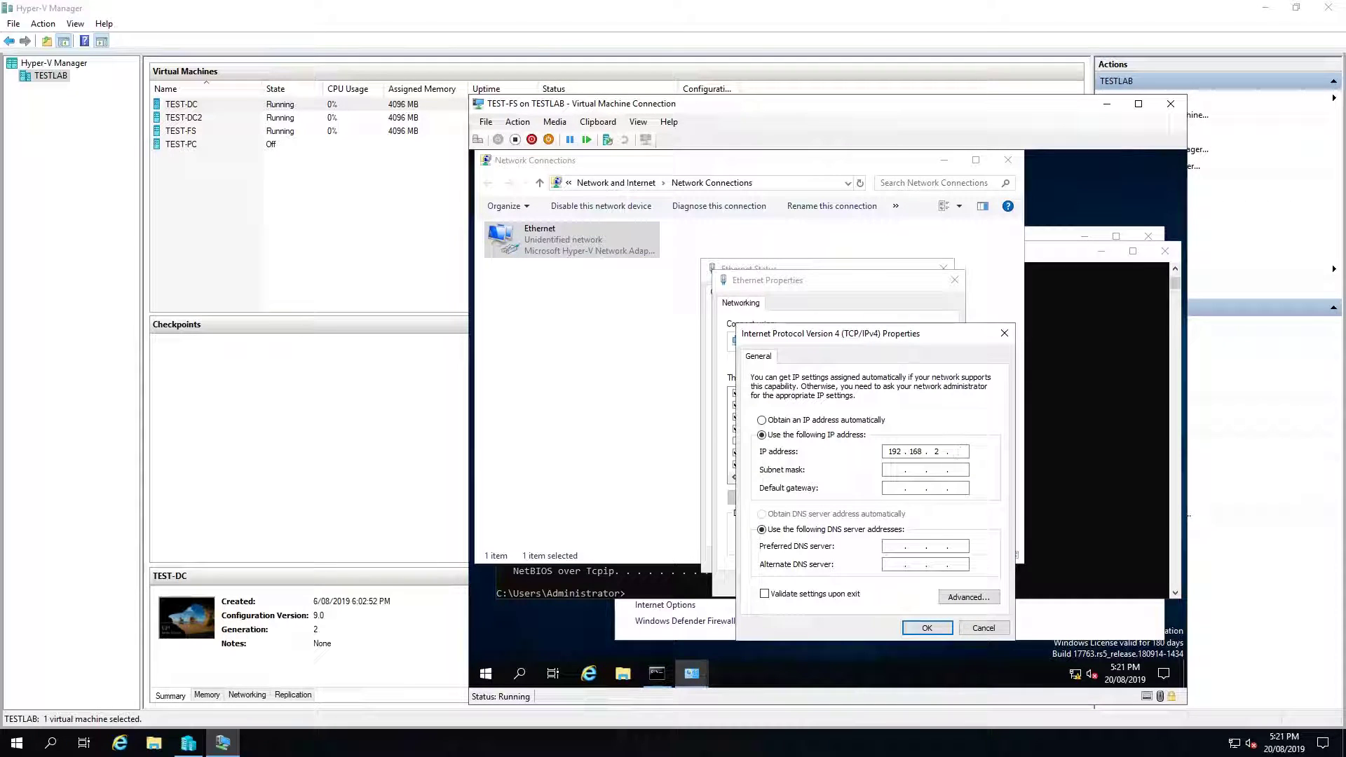
pyautogui.write('103')
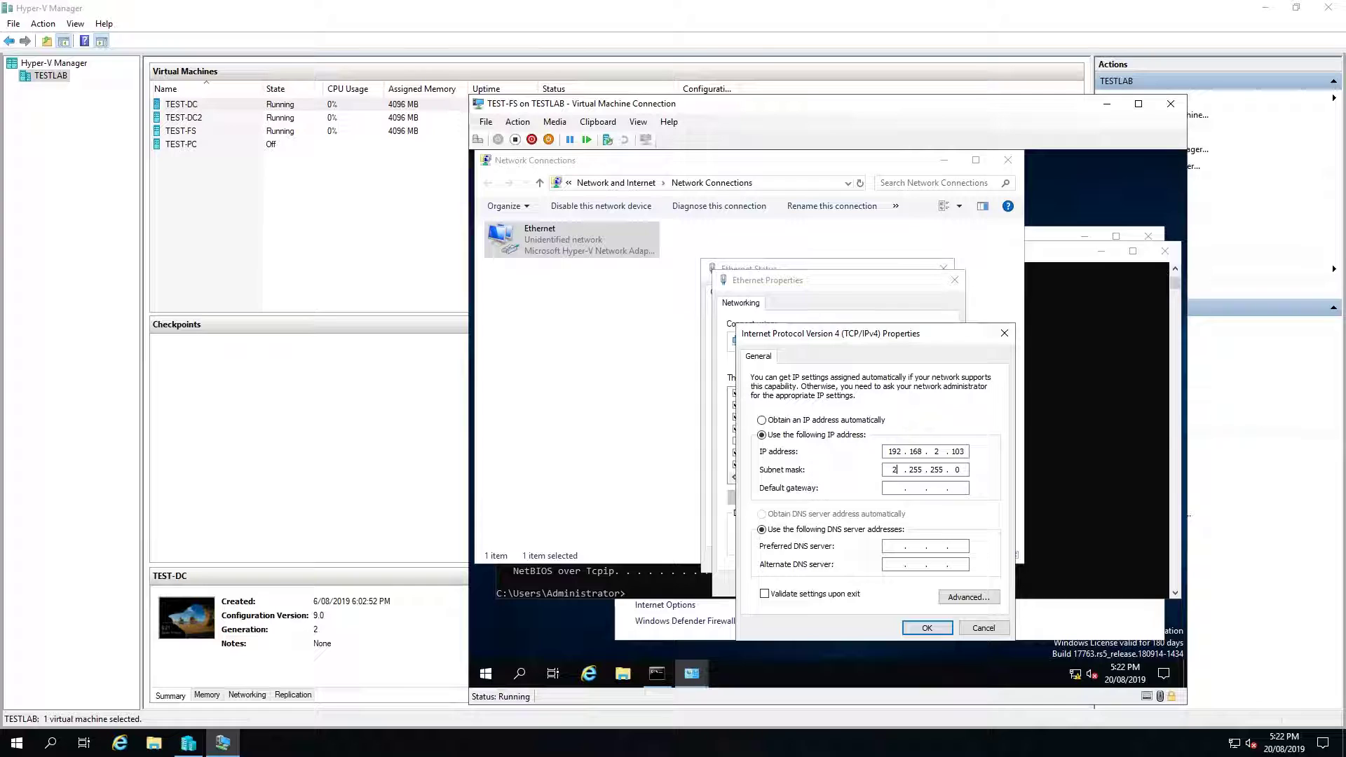
pyautogui.write('190.2.168')
pyautogui.press('BackSpace')
pyautogui.press('BackSpace')
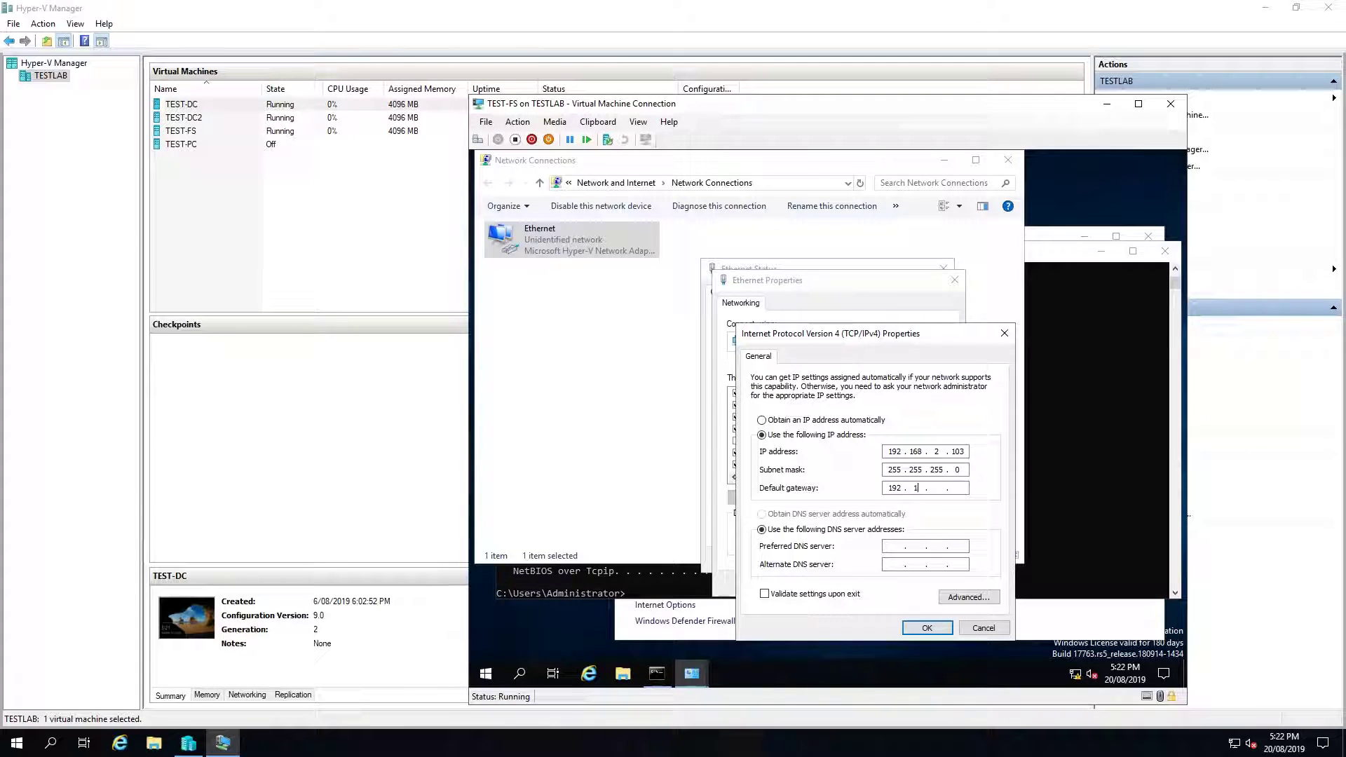
pyautogui.press('Tab')
pyautogui.press('Tab')
pyautogui.write('192 . 168 . 1')
pyautogui.press('Return')
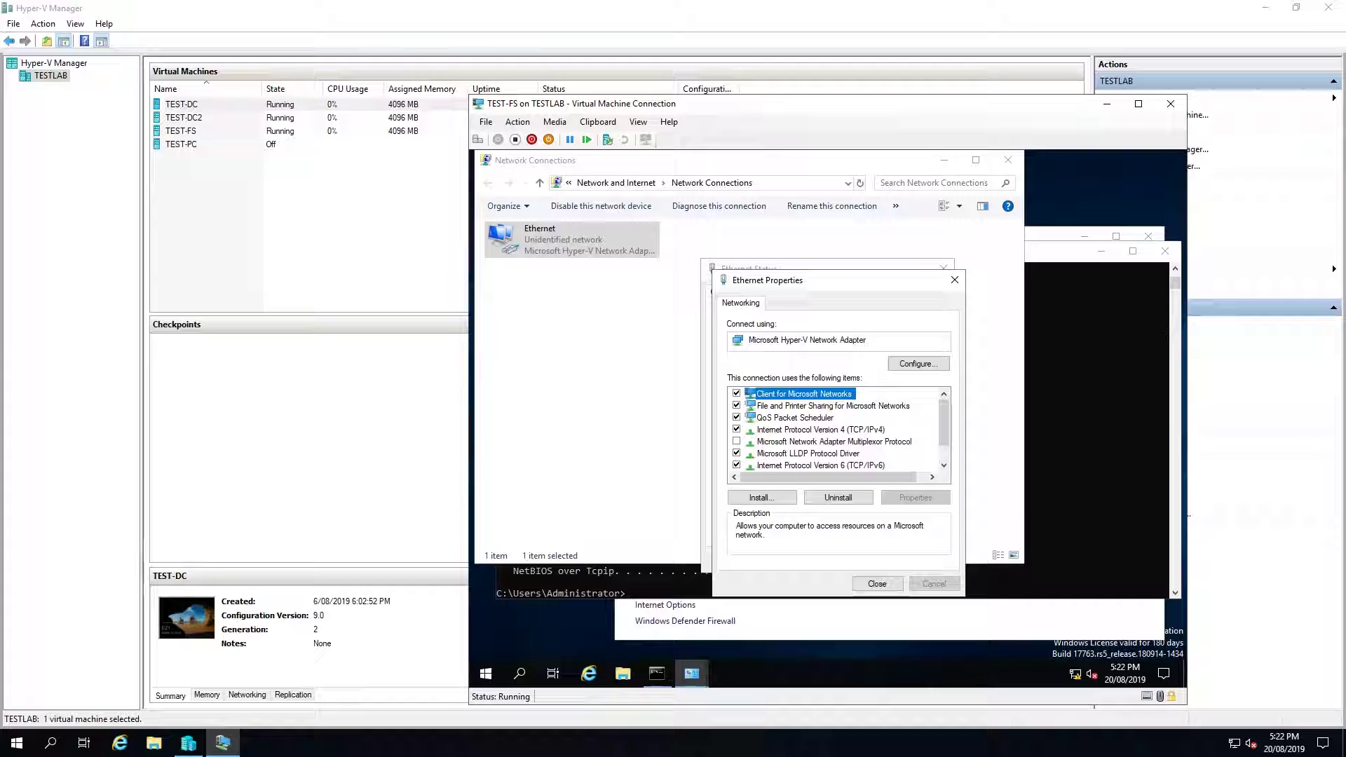
pyautogui.click(887, 584)
# Step: Close the Ethernet status and Network Connections windows, then ping 192.168.2.100
pyautogui.click(924, 562)
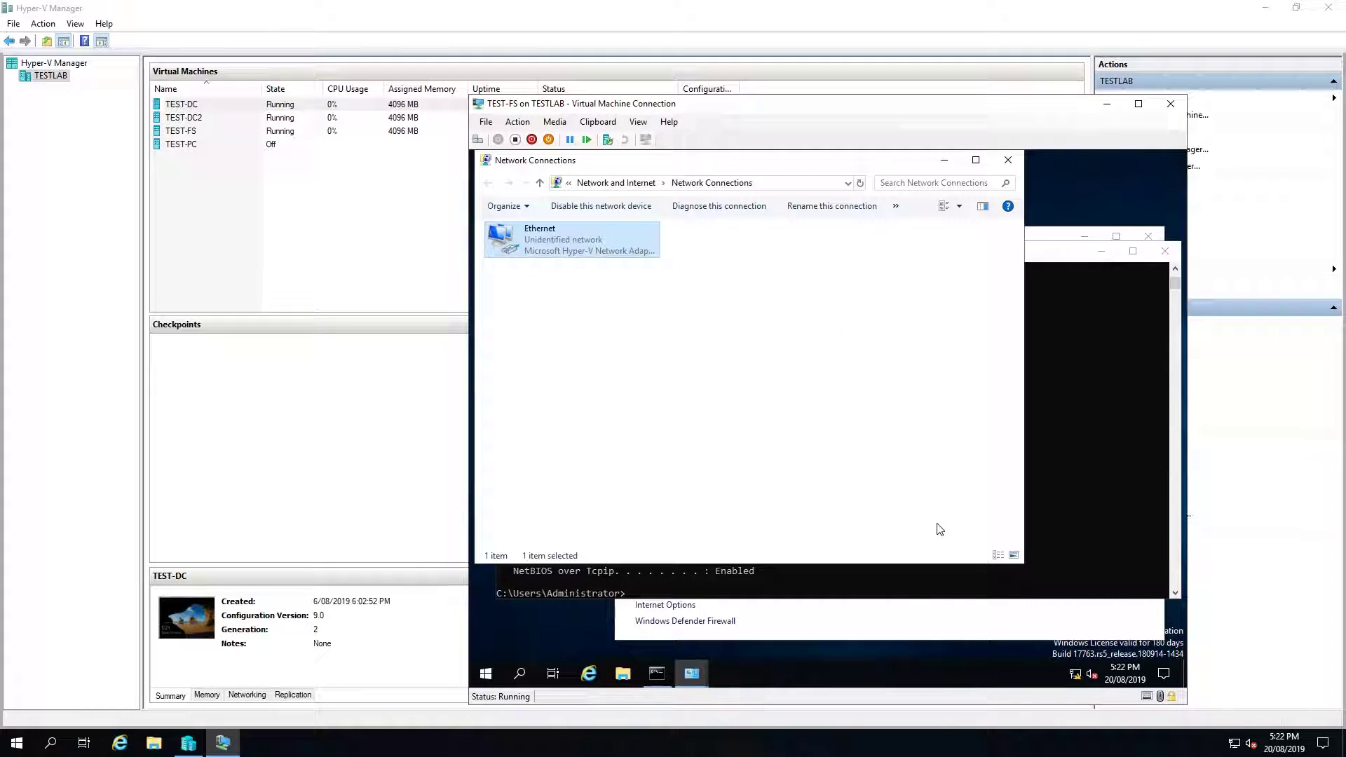
pyautogui.click(1008, 160)
pyautogui.write('ping 192.168.2.100')
pyautogui.press('Return')
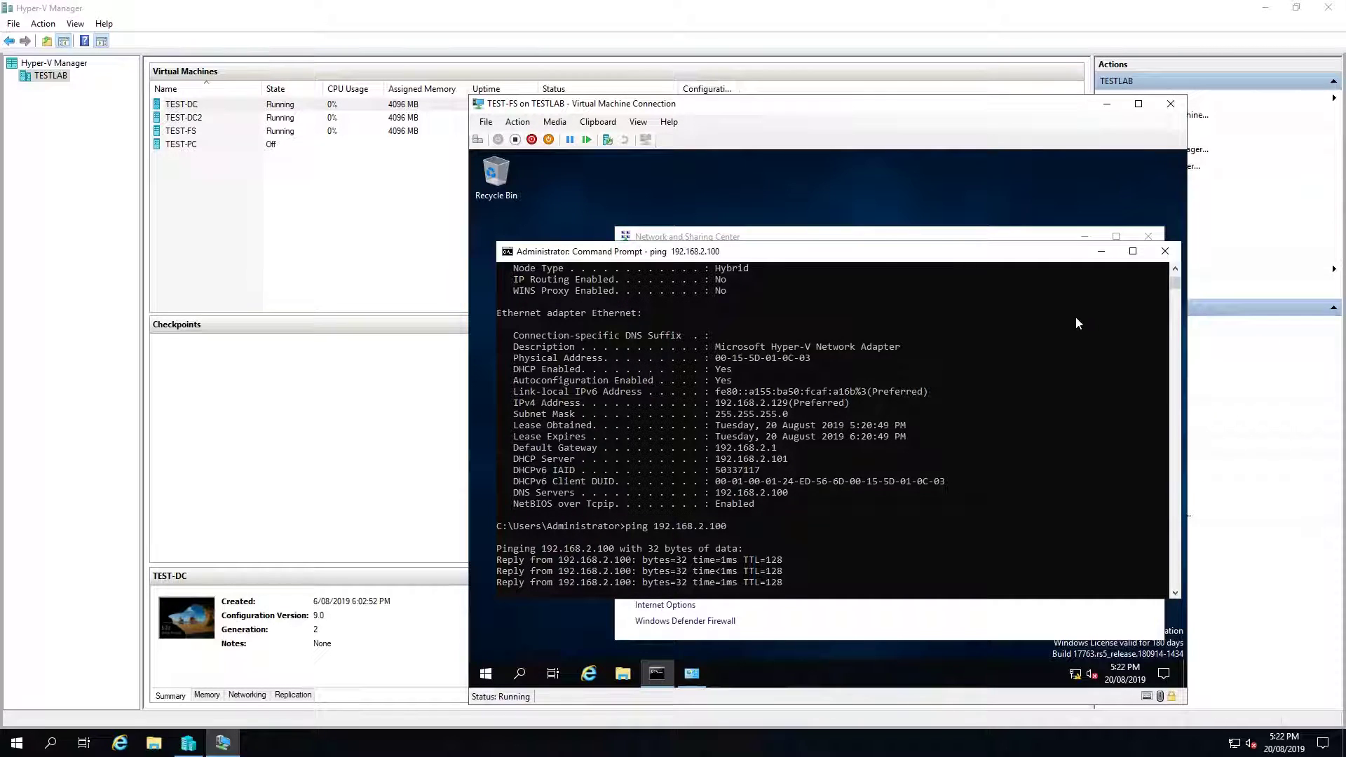
# Step: Close the Command Prompt and Network and Sharing Center windows
pyautogui.click(987, 446)
pyautogui.click(1158, 250)
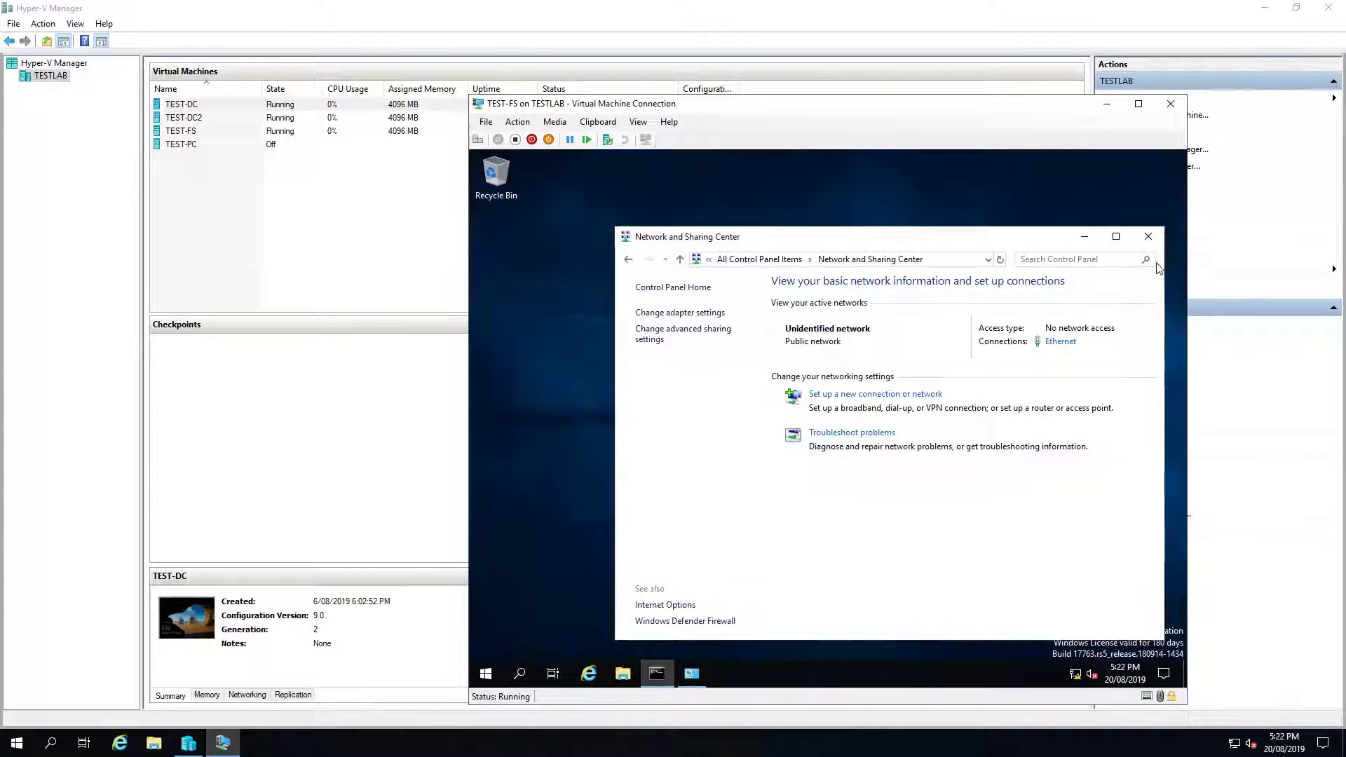
pyautogui.click(1152, 242)
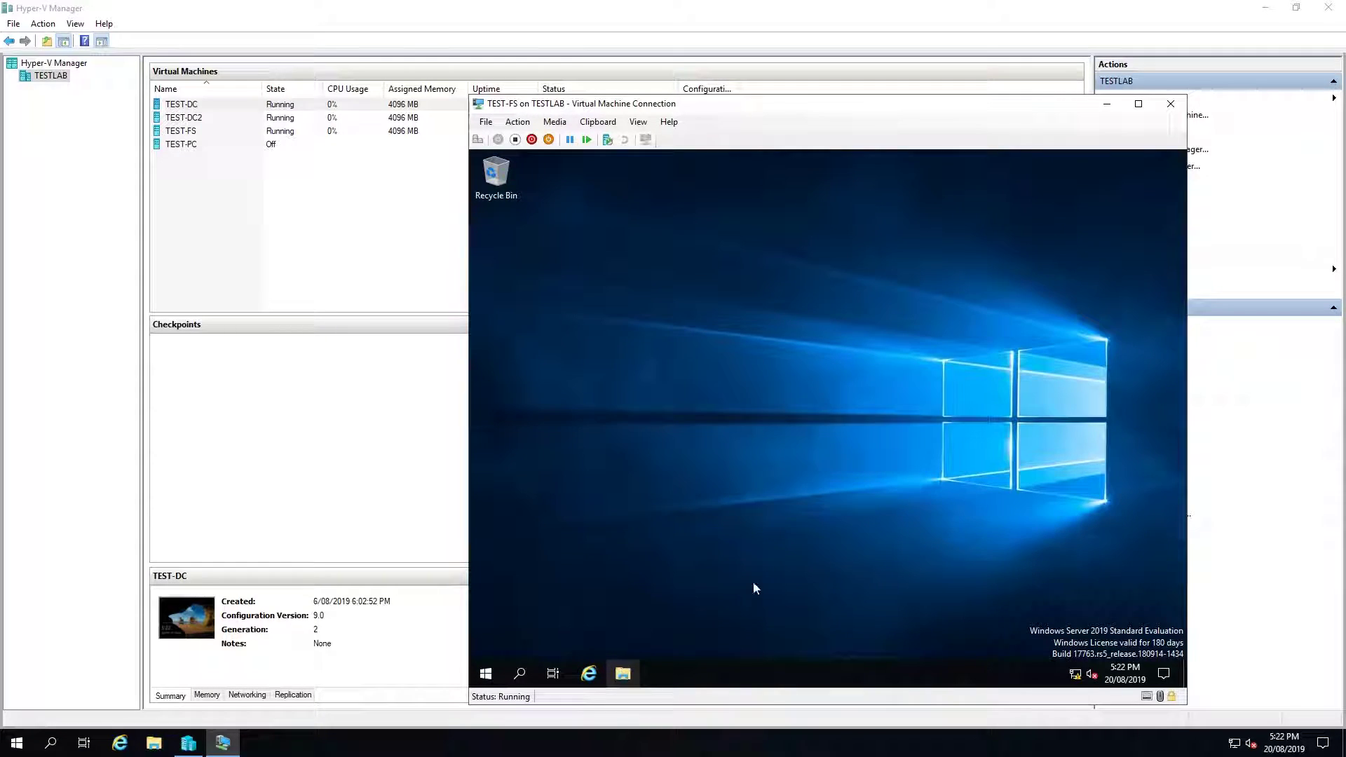
# Step: Open the Data (E:) drive in File Explorer under This PC
pyautogui.click(624, 673)
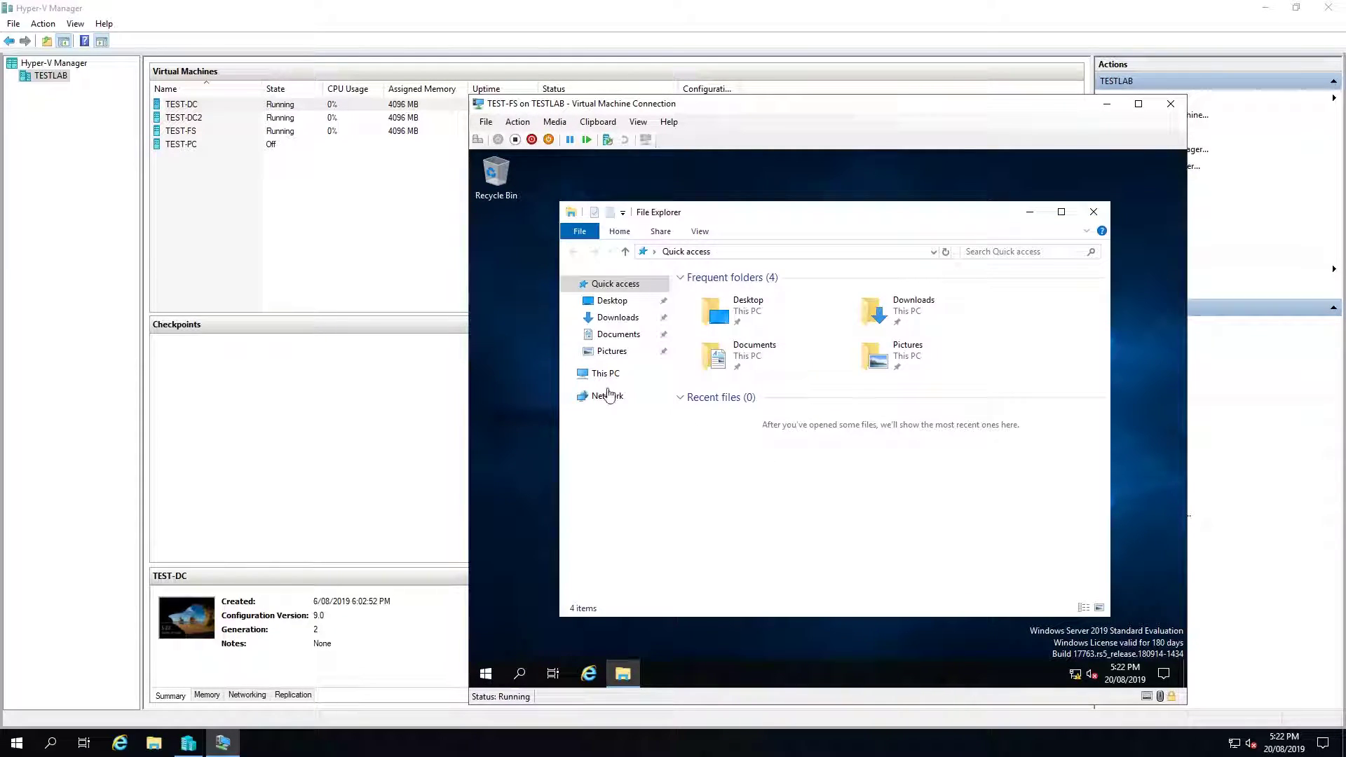
pyautogui.click(604, 373)
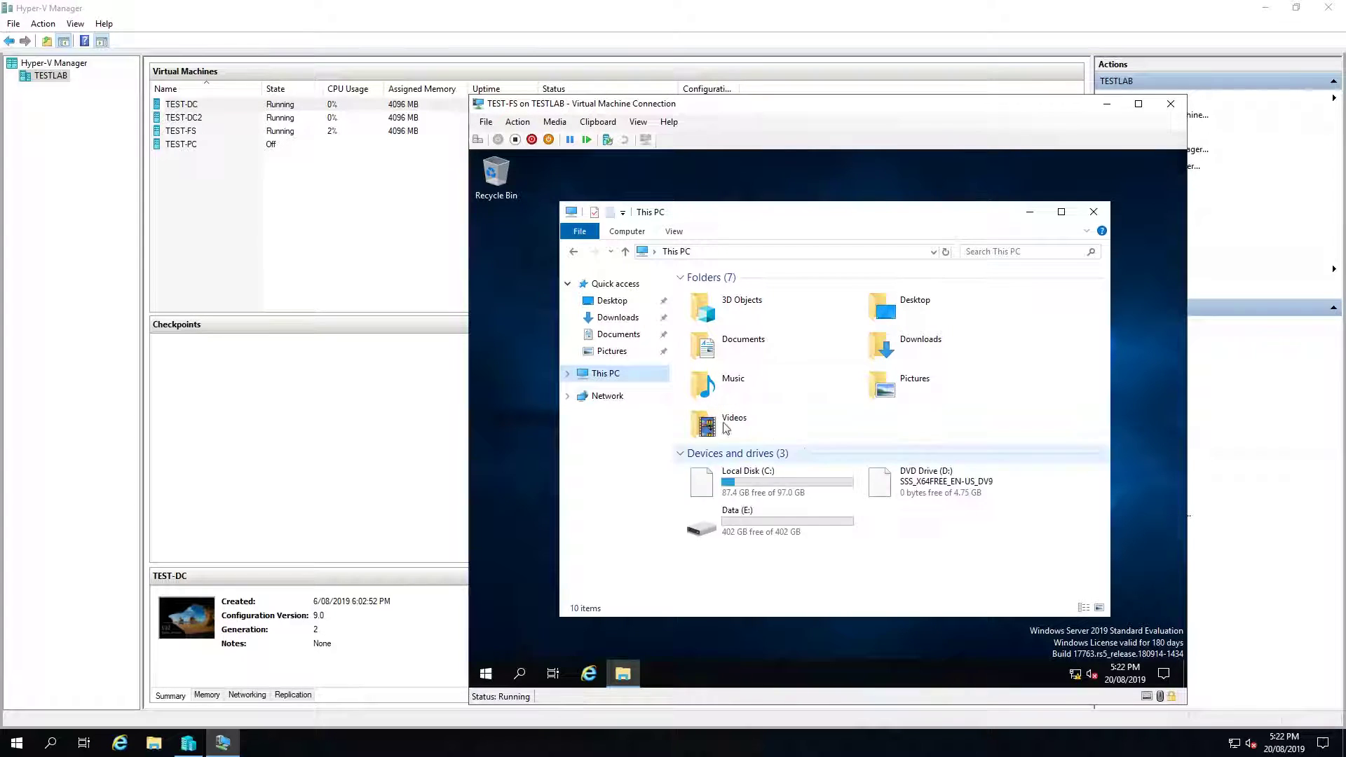
pyautogui.click(761, 535)
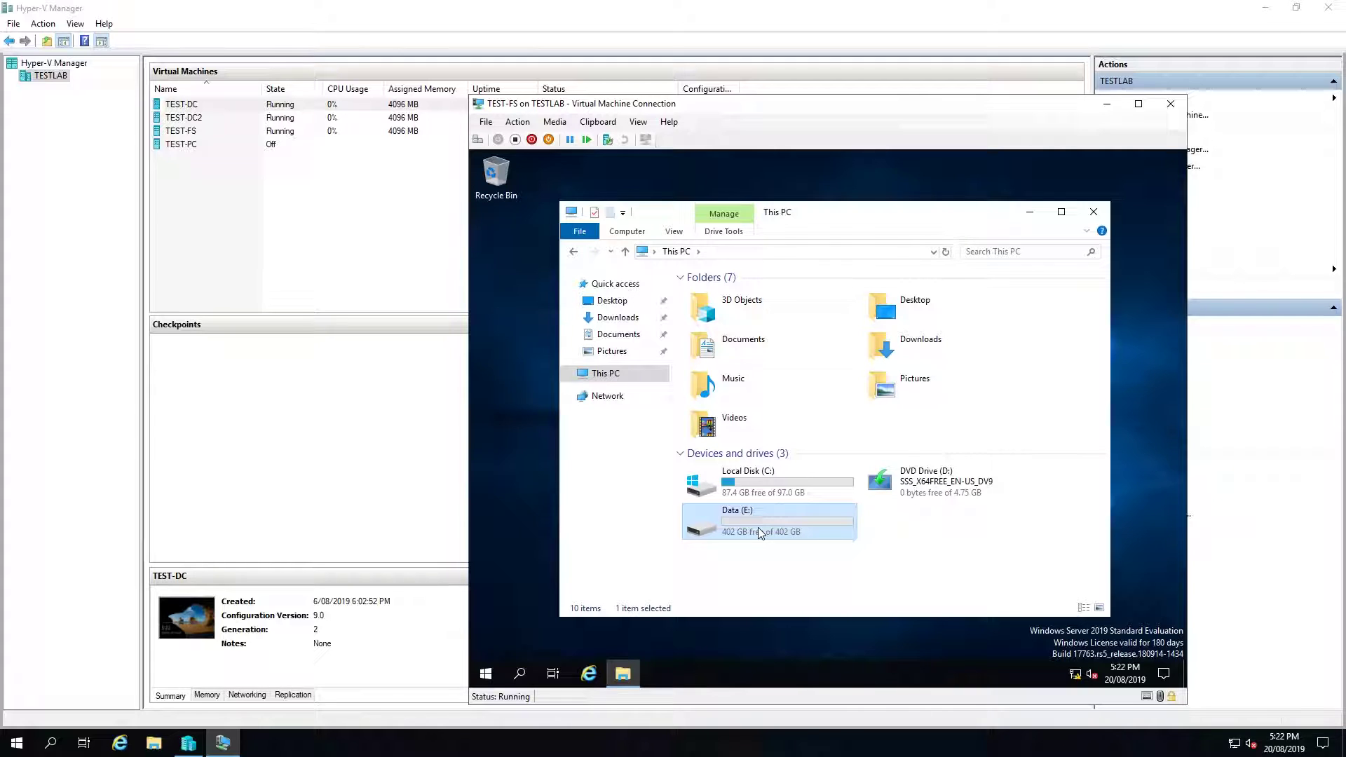
pyautogui.doubleClick(759, 527)
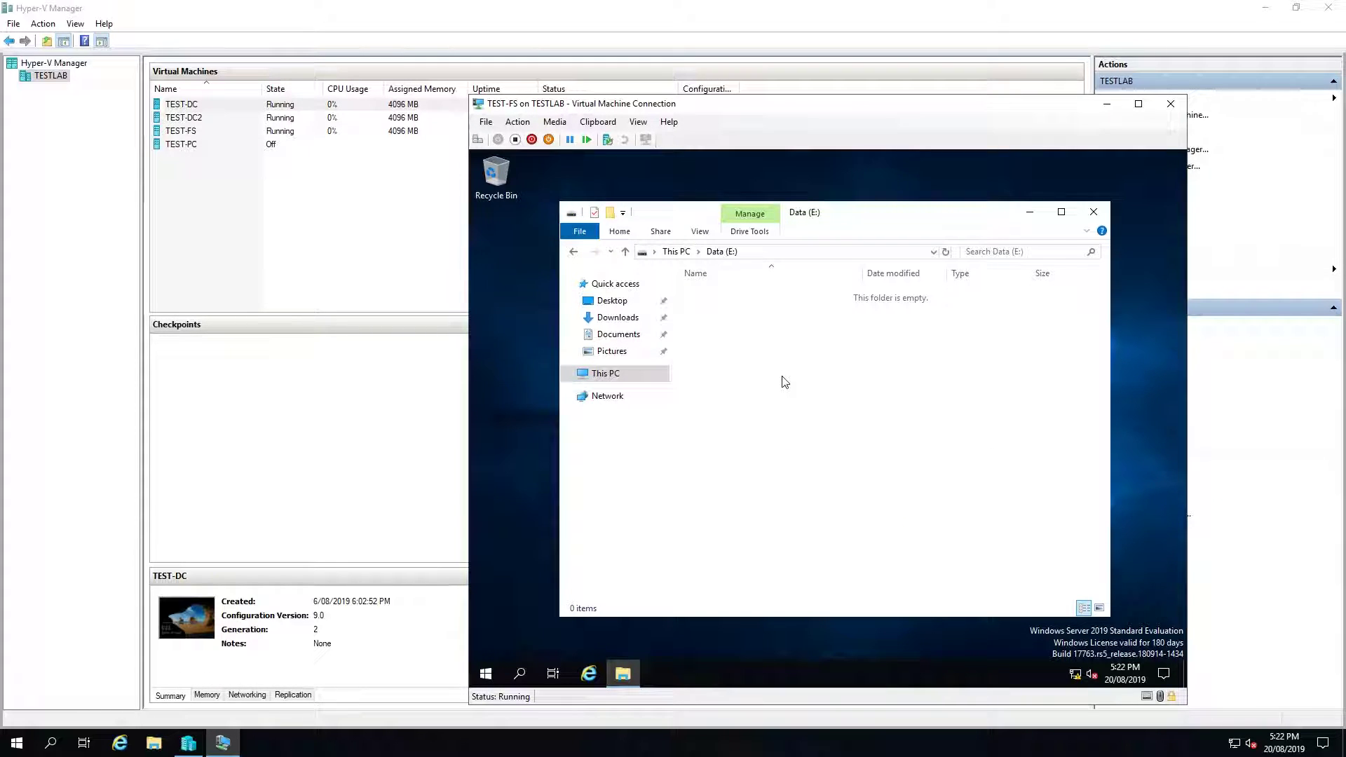
# Step: Create the Home Drives and Shared Drives folders on Data (E:)
pyautogui.rightClick(783, 376)
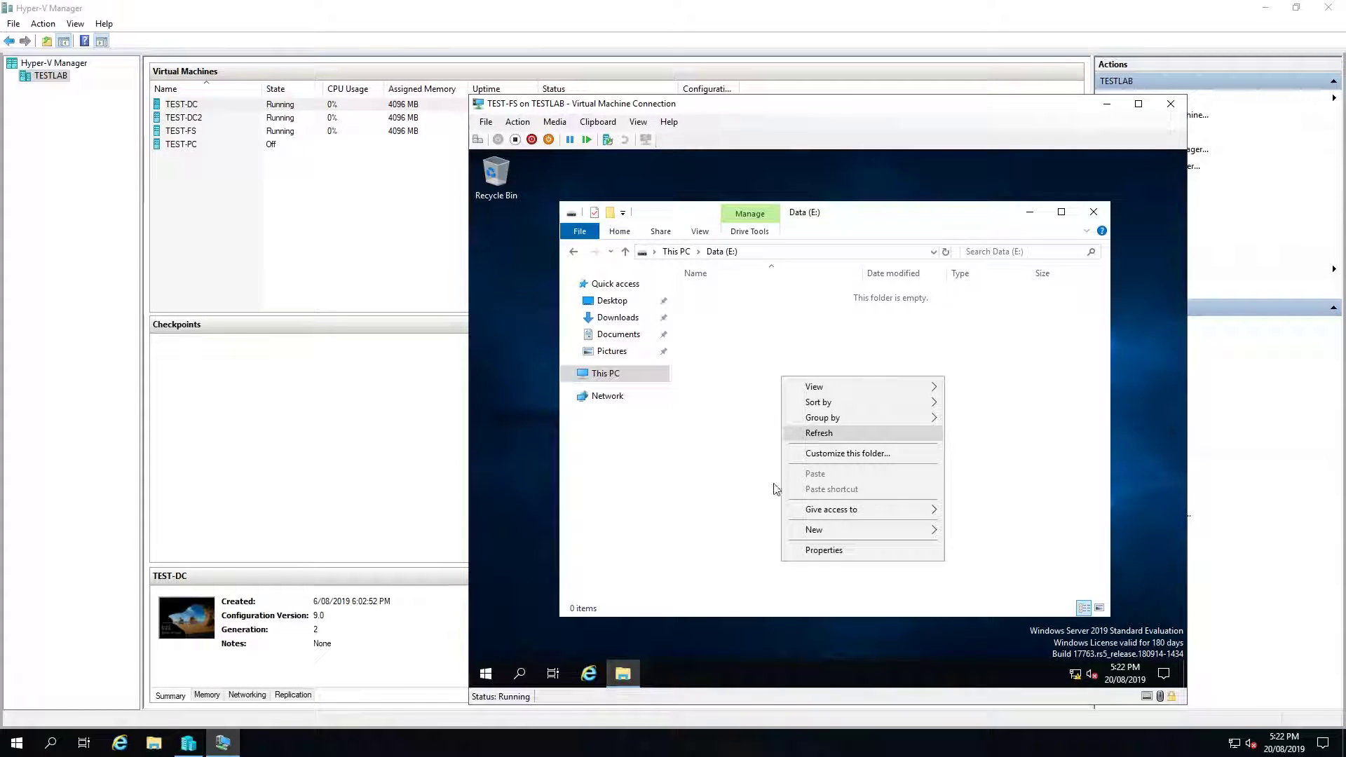
pyautogui.moveTo(855, 533)
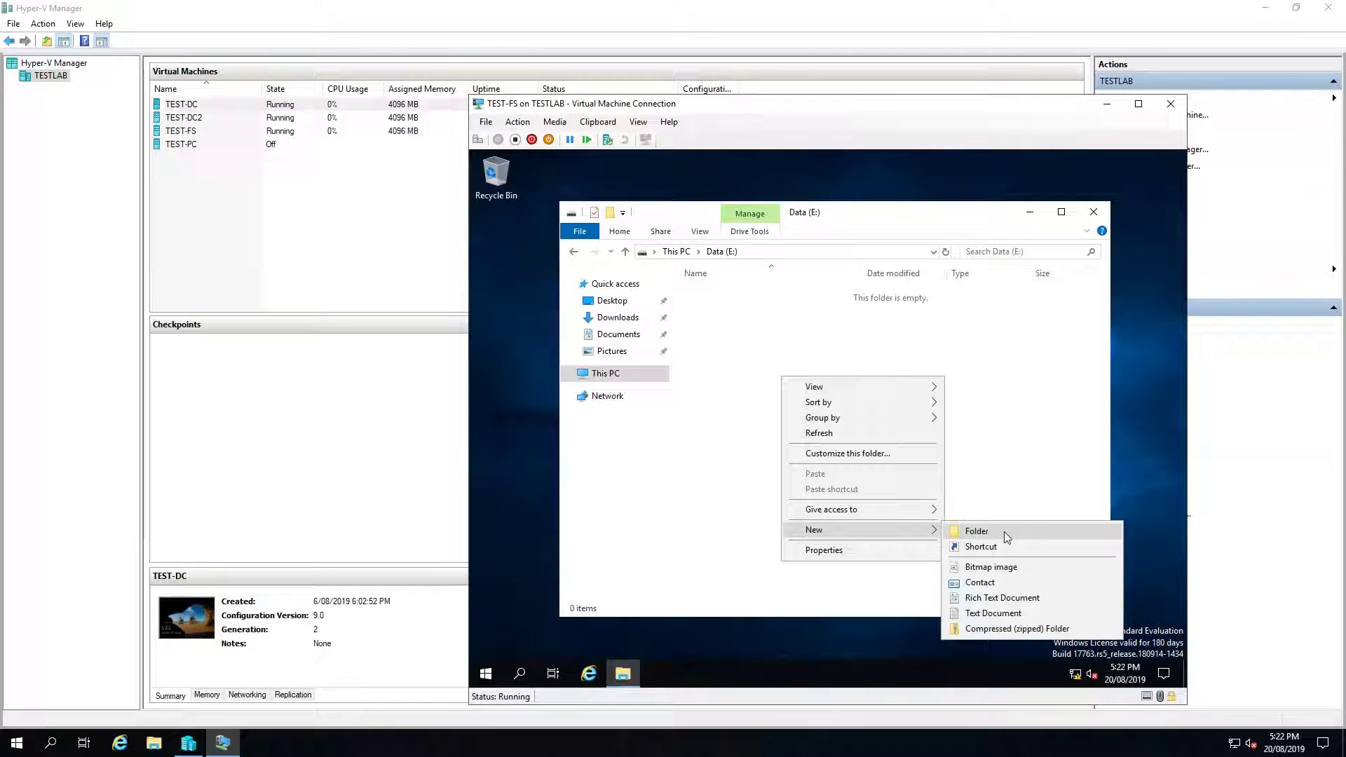
pyautogui.click(1004, 531)
pyautogui.write('Home D')
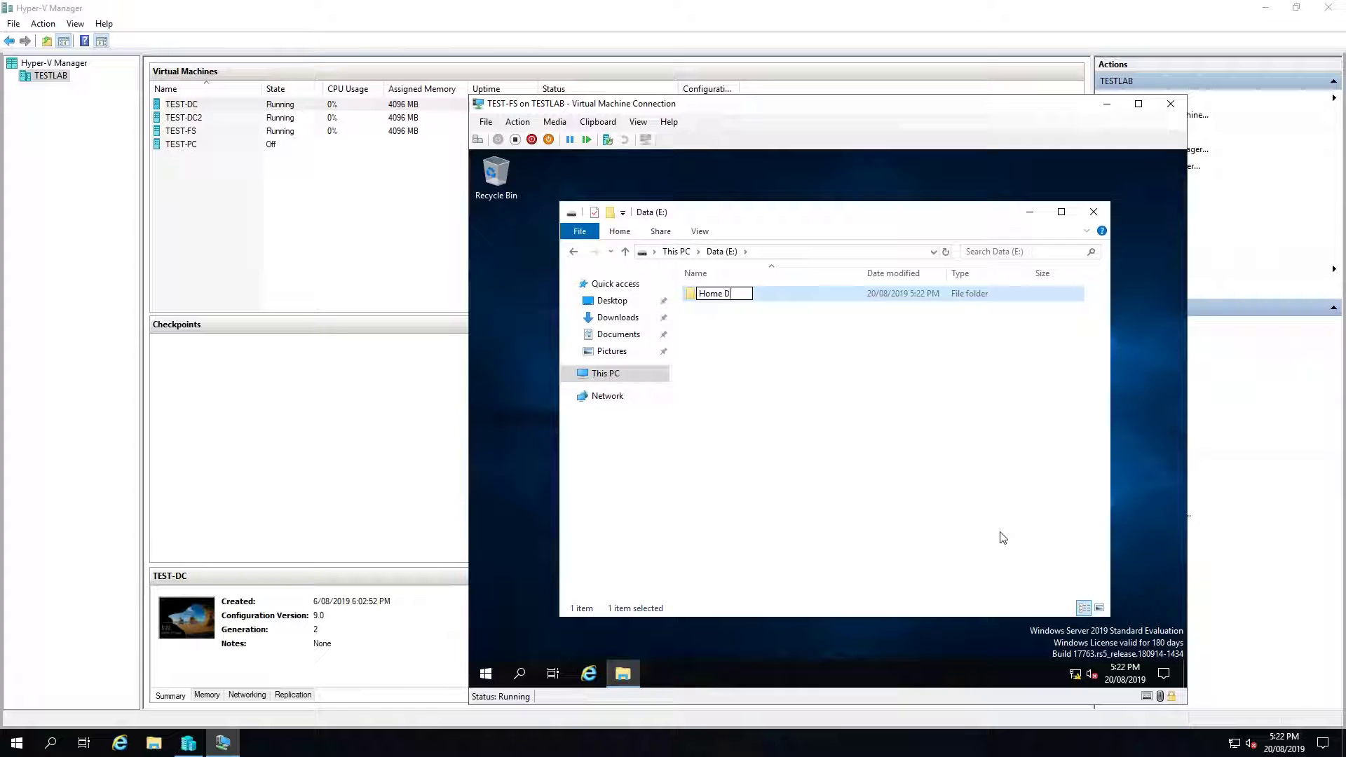
pyautogui.write('rives')
pyautogui.press('Return')
pyautogui.rightClick(756, 380)
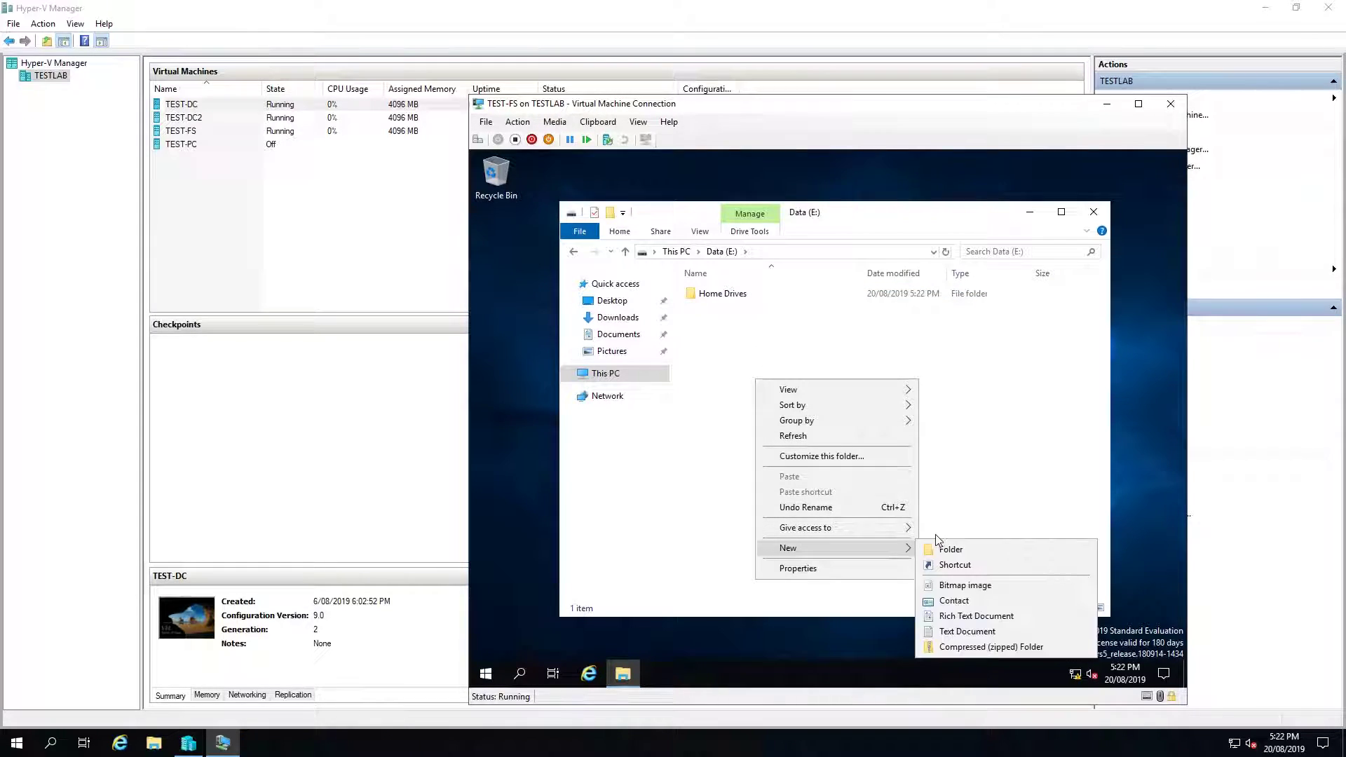
pyautogui.click(940, 550)
pyautogui.write('Shared Drives')
pyautogui.press('Return')
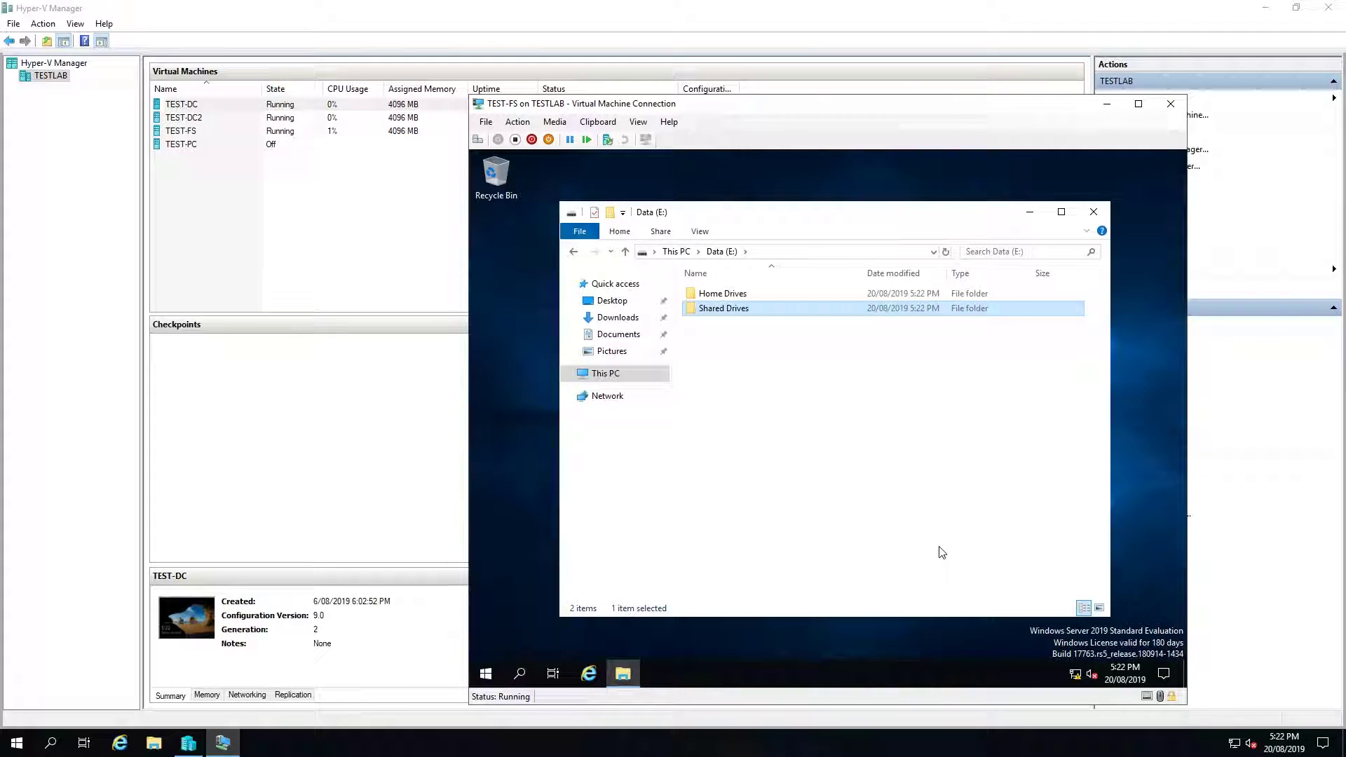
pyautogui.doubleClick(709, 309)
# Step: Create a Managers subfolder inside Home Drives
pyautogui.click(722, 251)
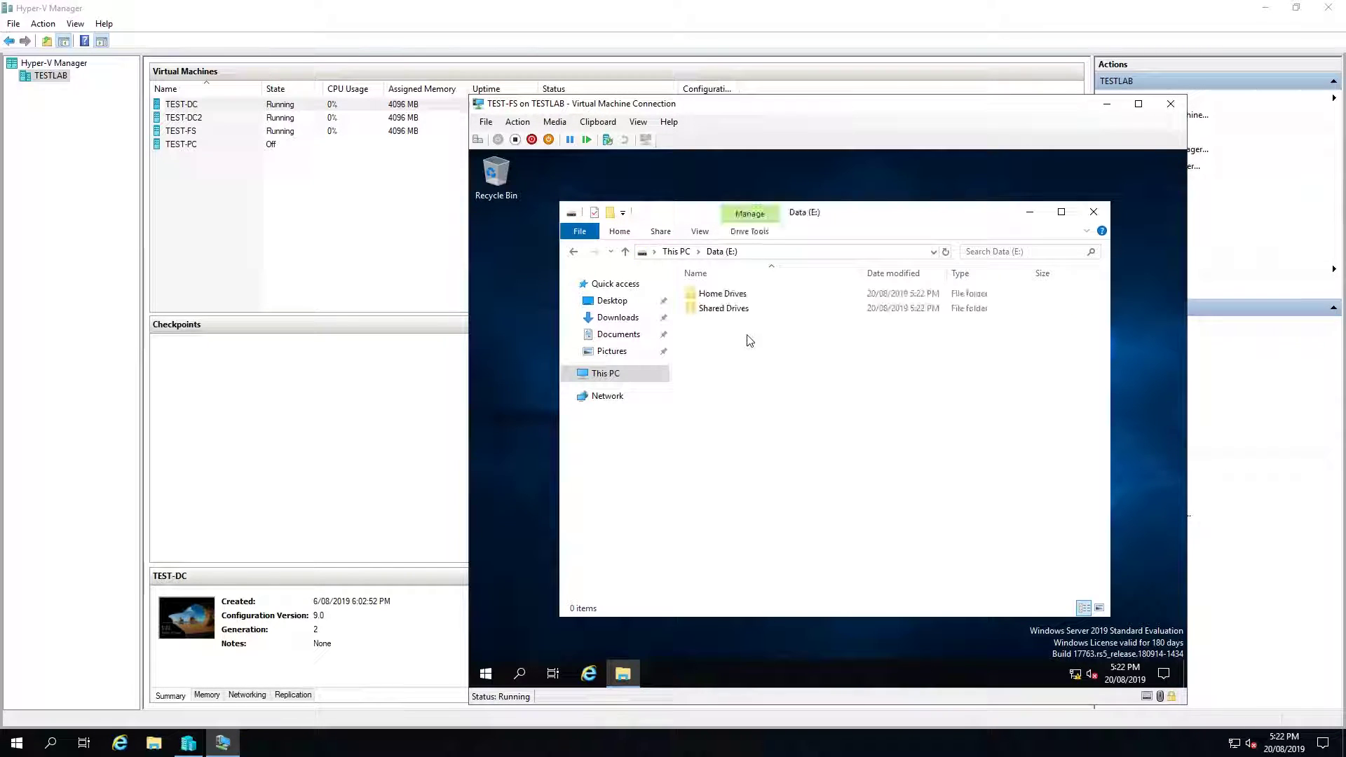
pyautogui.rightClick(773, 440)
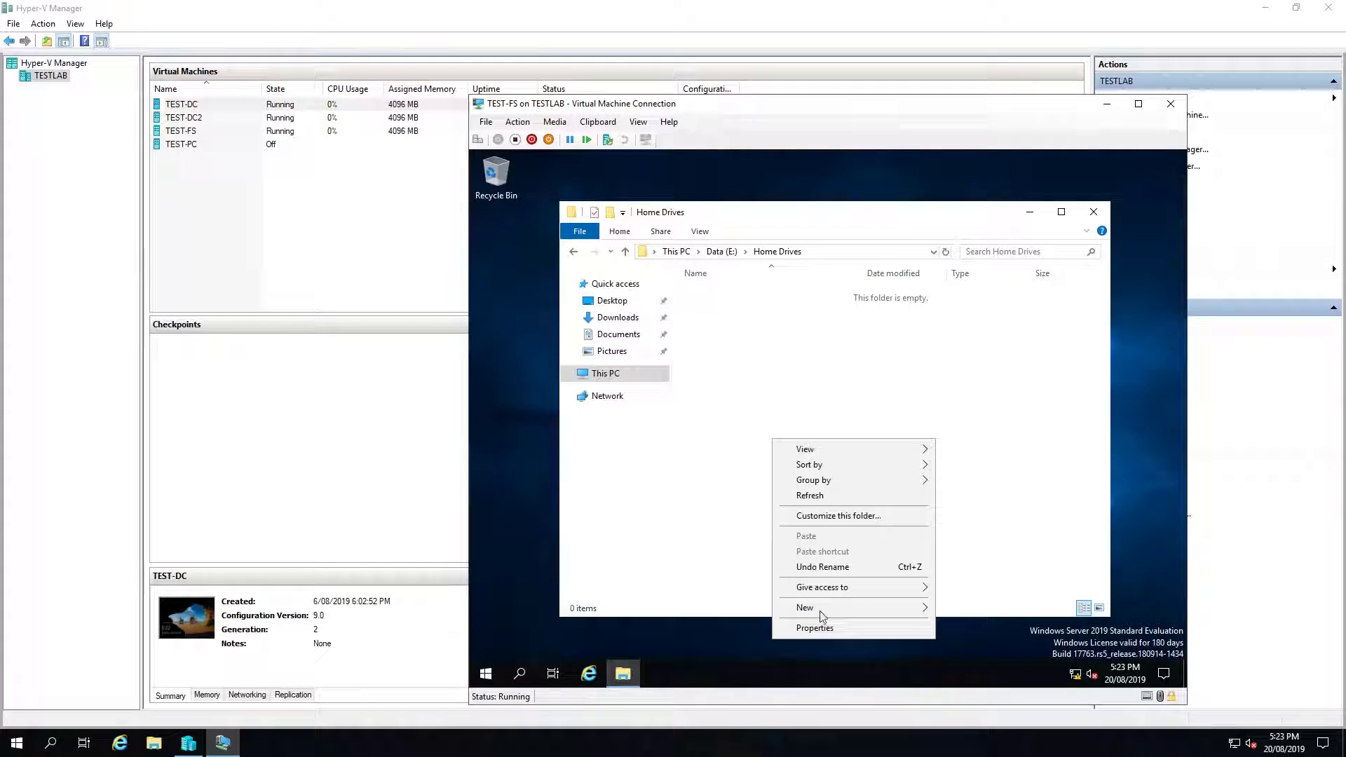
pyautogui.moveTo(877, 607)
pyautogui.click(993, 512)
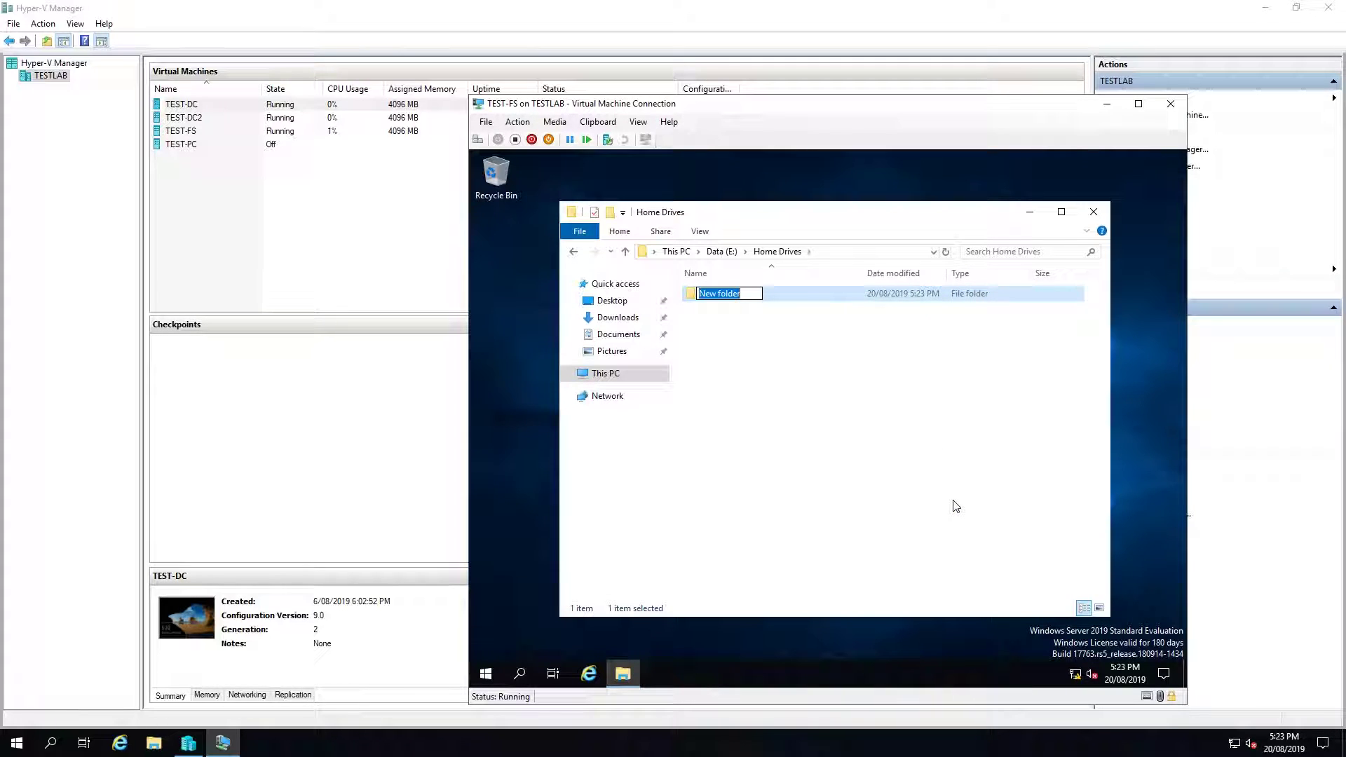
pyautogui.write('Managers')
pyautogui.press('Return')
# Step: Add a second subfolder named Workers to Home Drives
pyautogui.rightClick(785, 374)
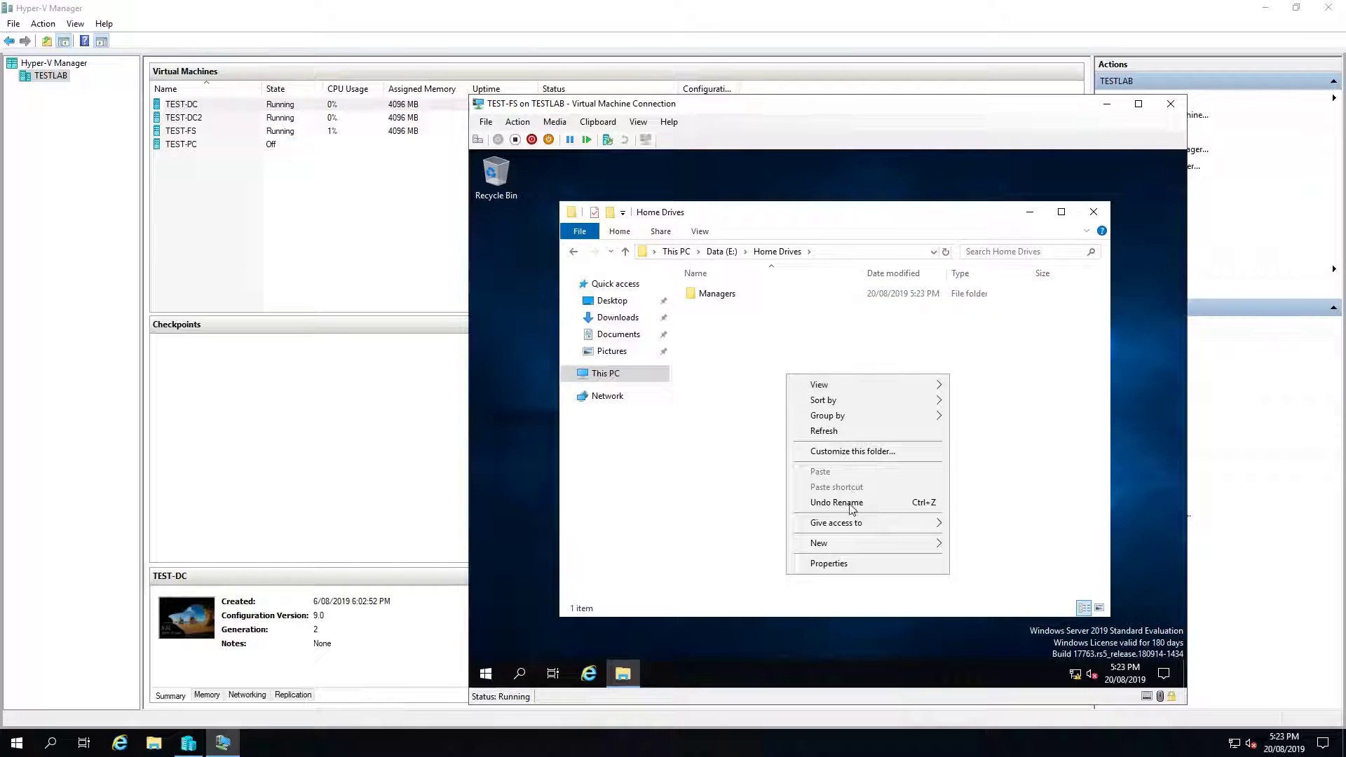
pyautogui.moveTo(901, 544)
pyautogui.click(998, 544)
pyautogui.write('WWork')
pyautogui.press('BackSpace')
pyautogui.press('BackSpace')
pyautogui.press('BackSpace')
pyautogui.press('BackSpace')
pyautogui.write('orkers')
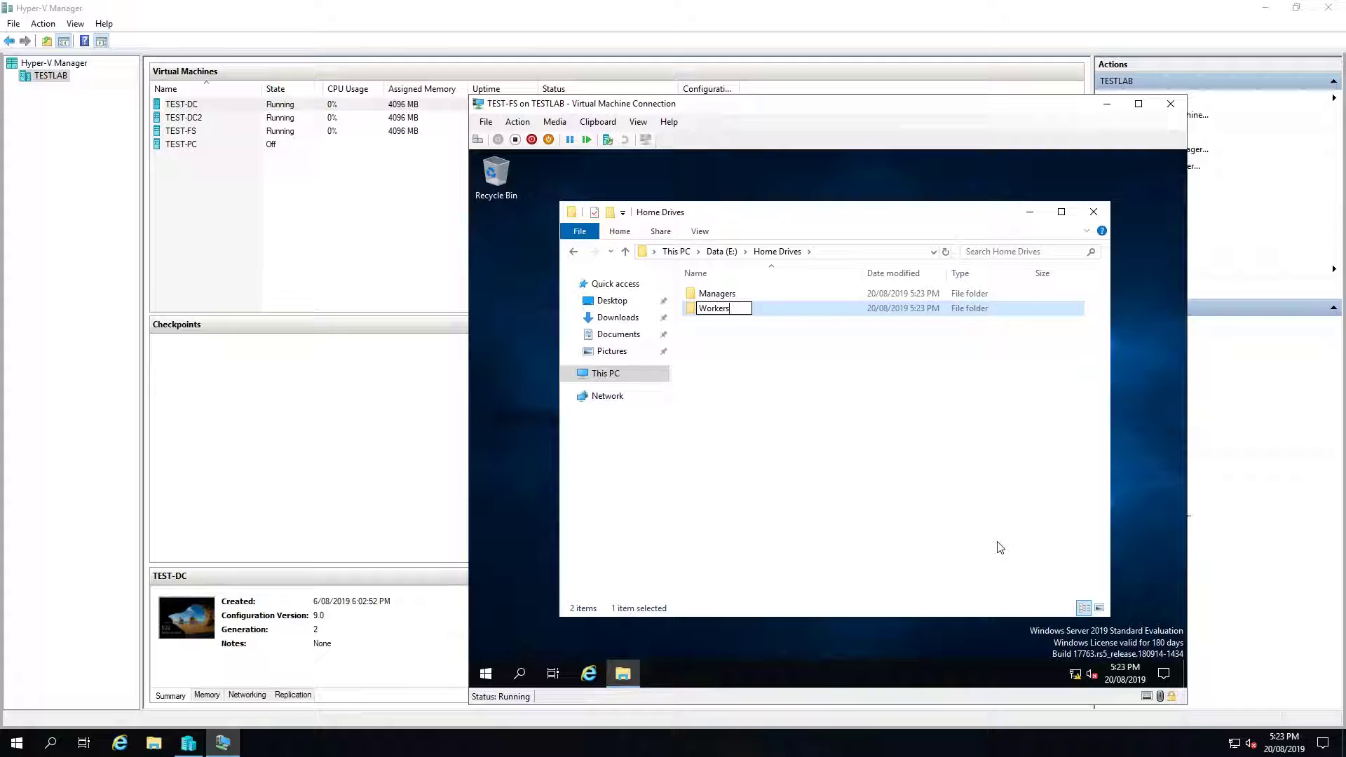
pyautogui.press('Return')
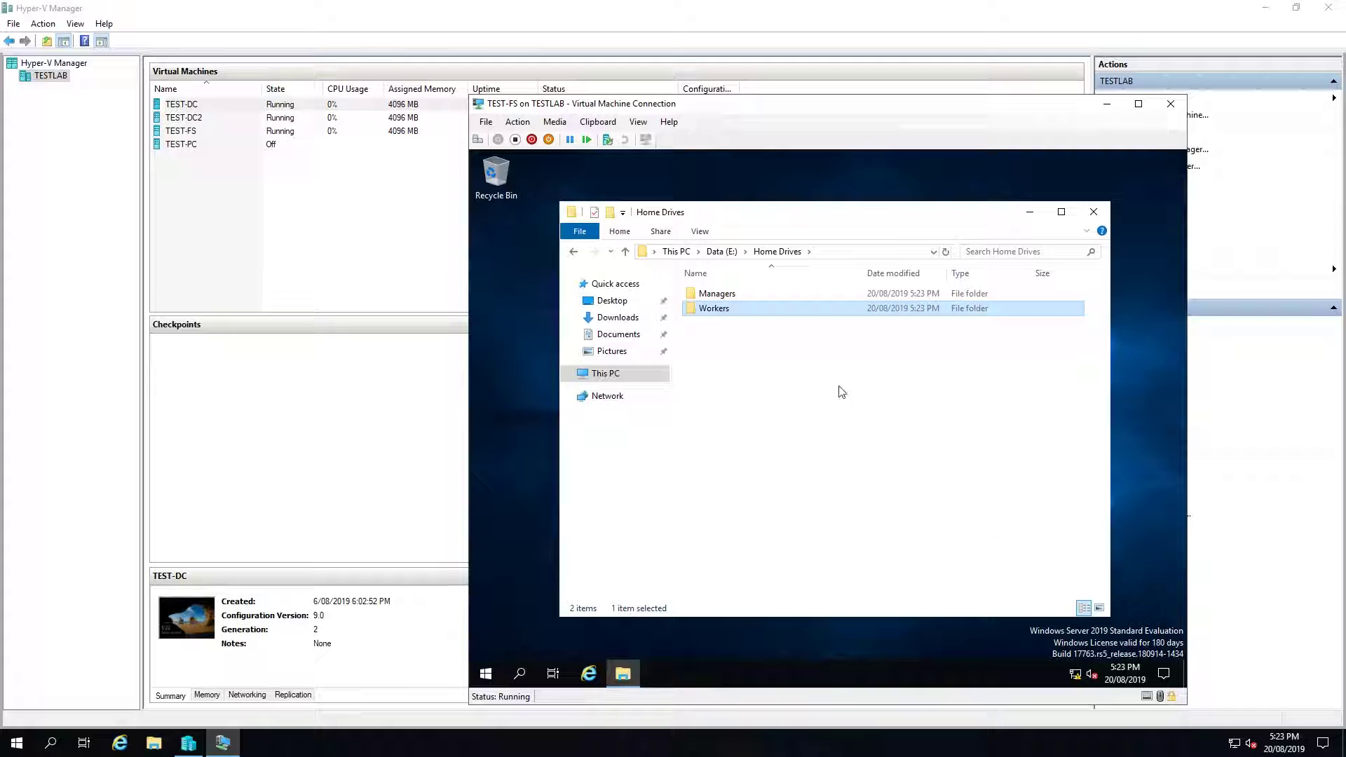
# Step: Open Shared Drives on Data (E:) and create a TechnicianPublic folder there
pyautogui.click(721, 254)
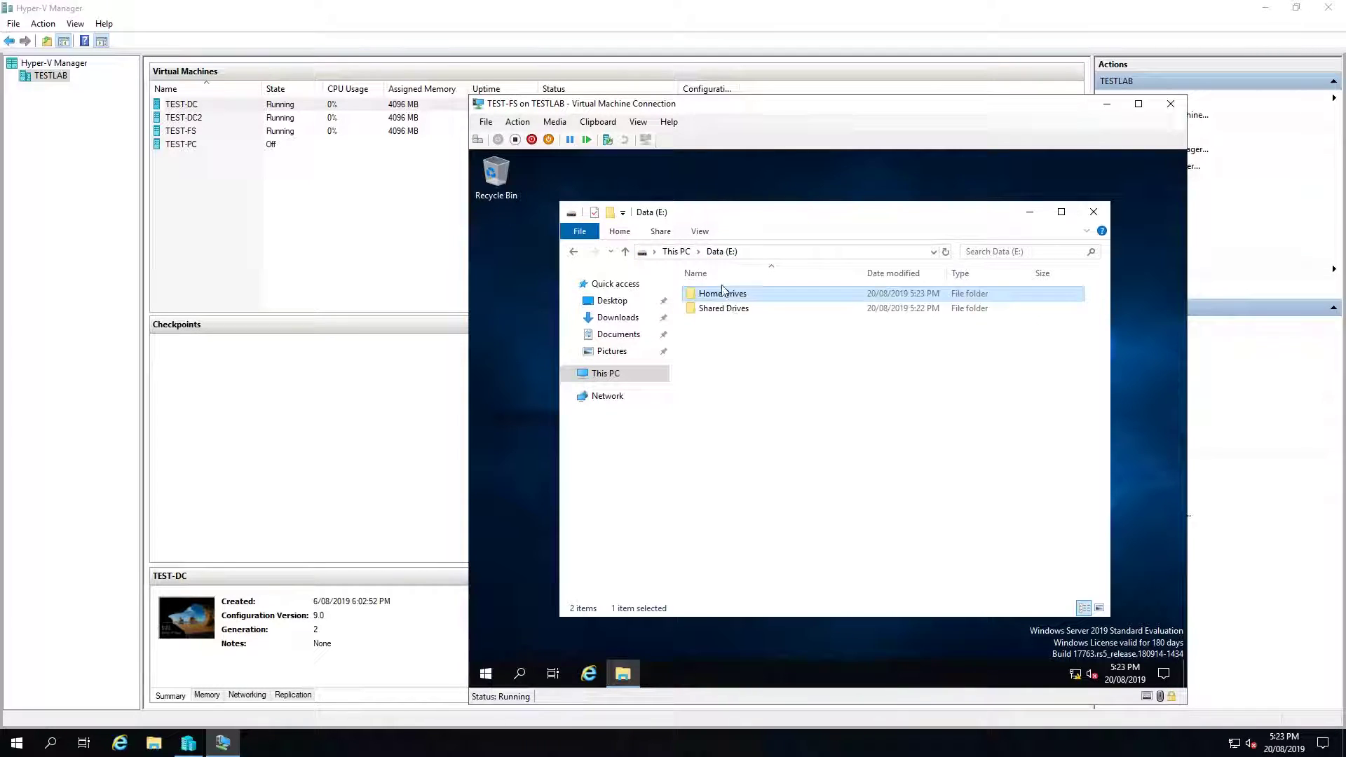
pyautogui.click(731, 316)
pyautogui.doubleClick(731, 316)
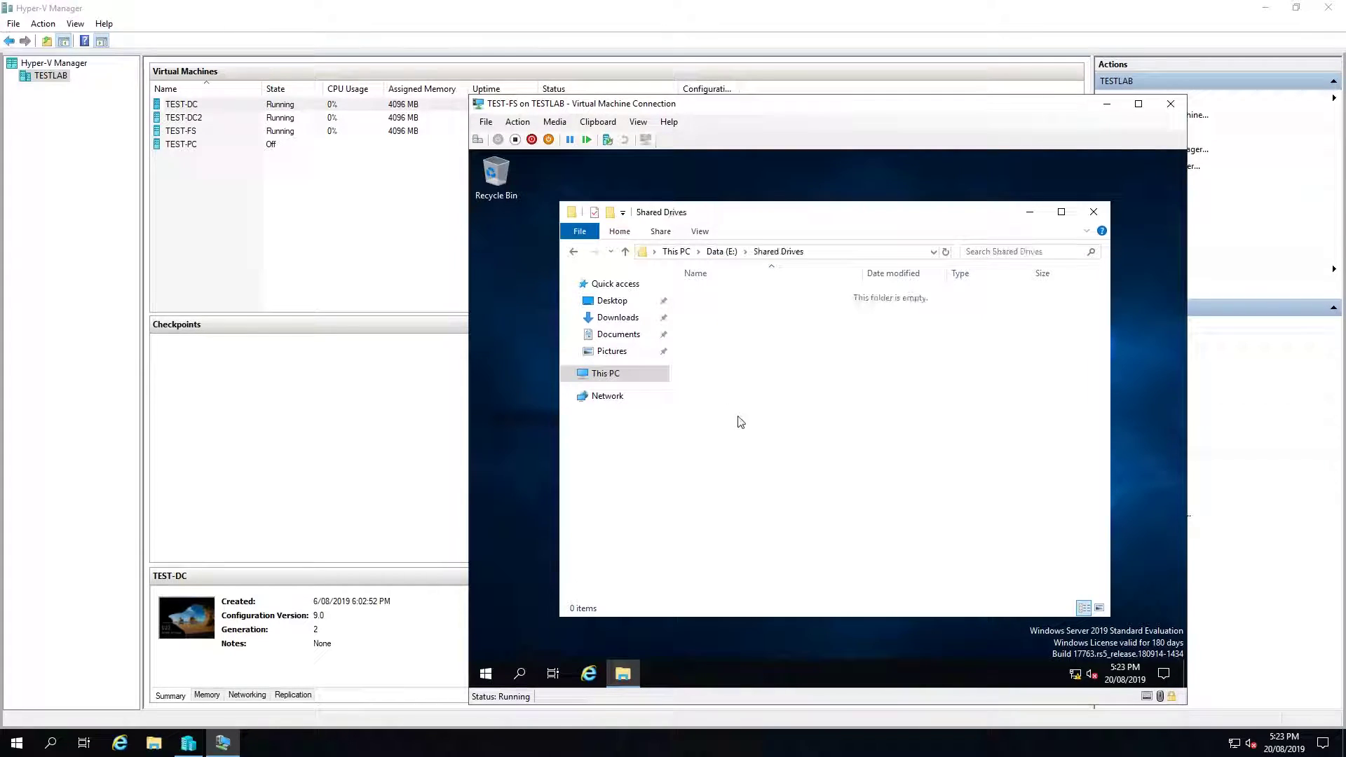
pyautogui.rightClick(763, 371)
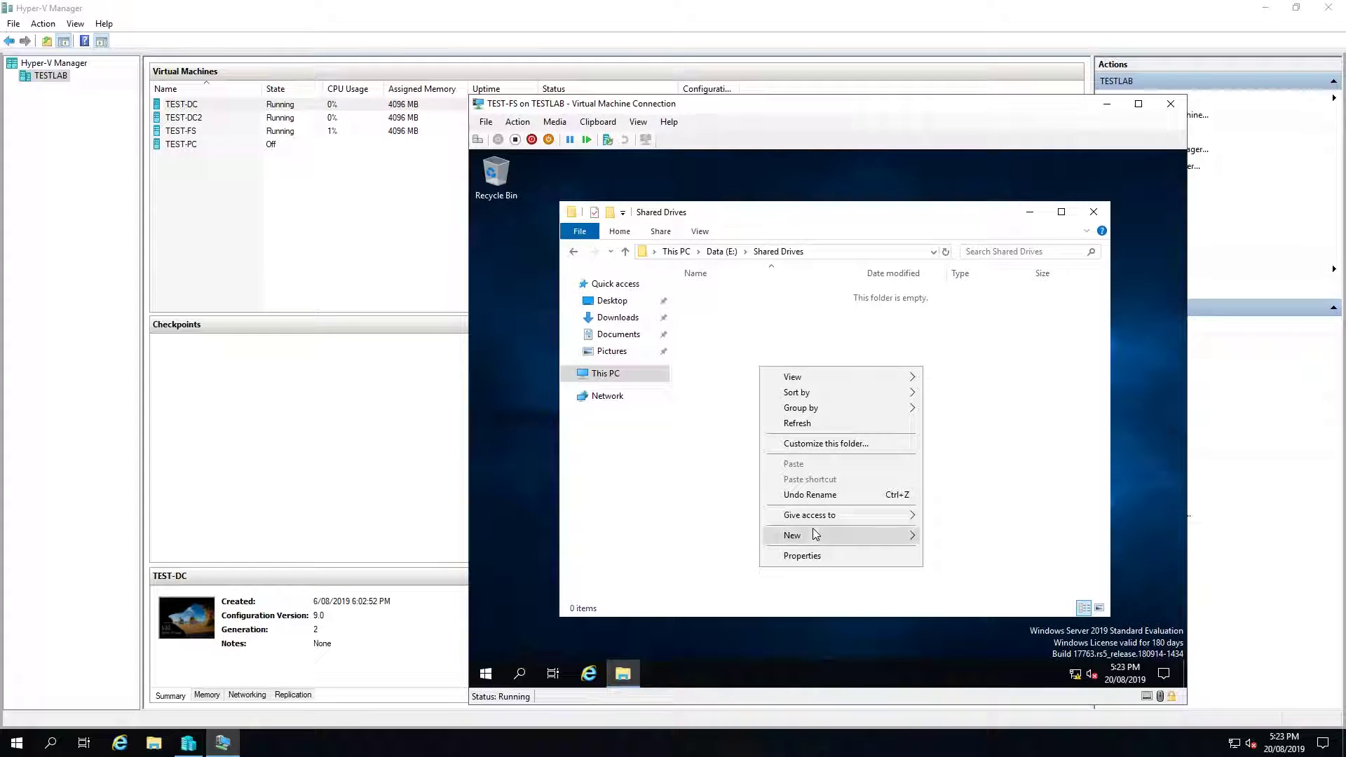
pyautogui.click(935, 488)
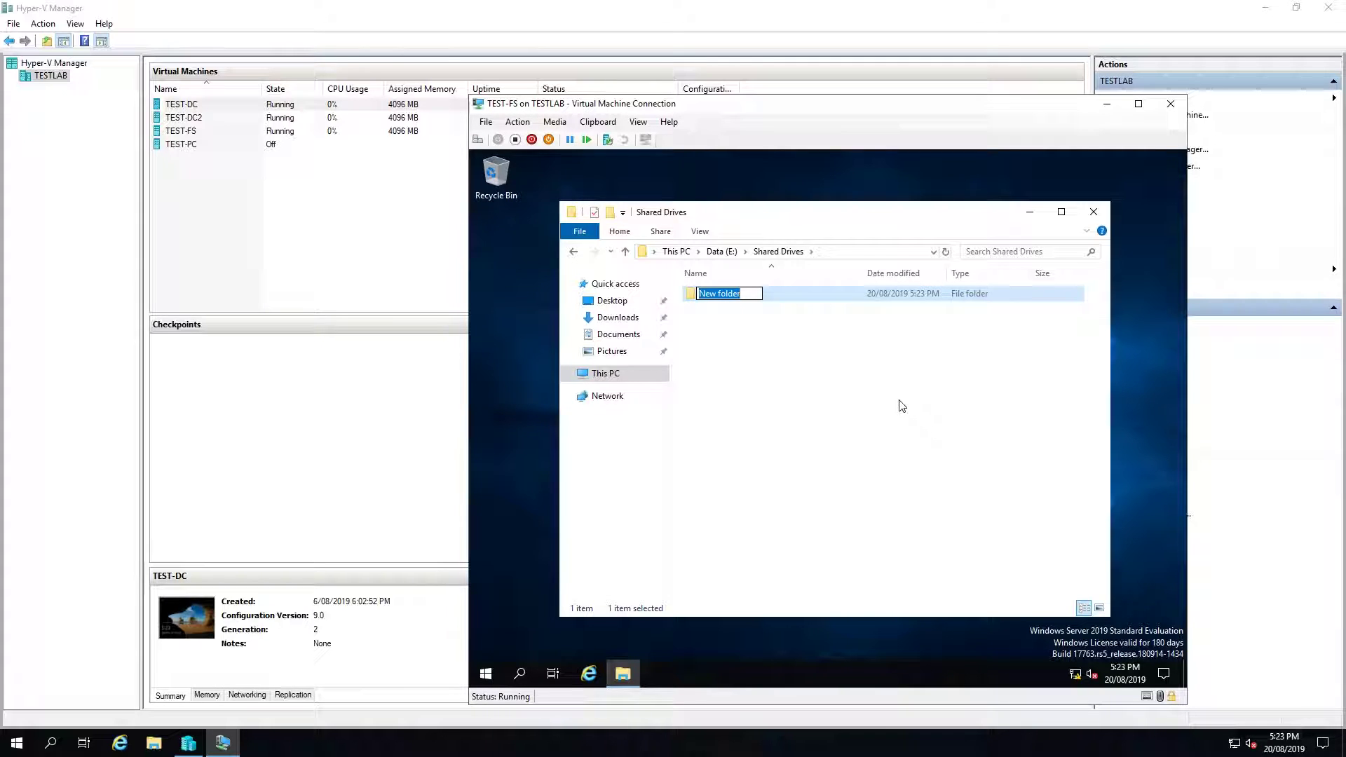
pyautogui.press('BackSpace')
pyautogui.write('TechnicianPublic')
pyautogui.press('Return')
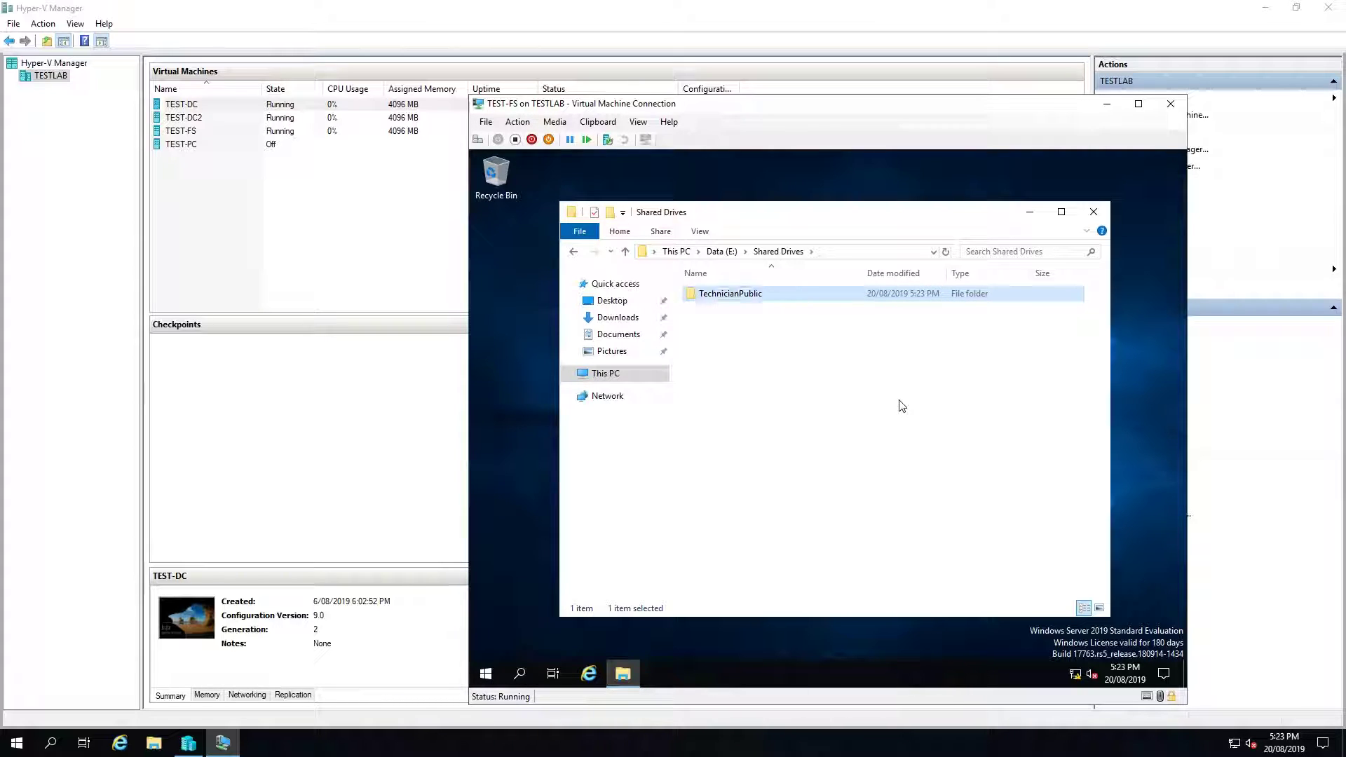
# Step: Add StaffPublic and ManagerPublic folders in Shared Drives
pyautogui.rightClick(865, 391)
pyautogui.moveTo(949, 554)
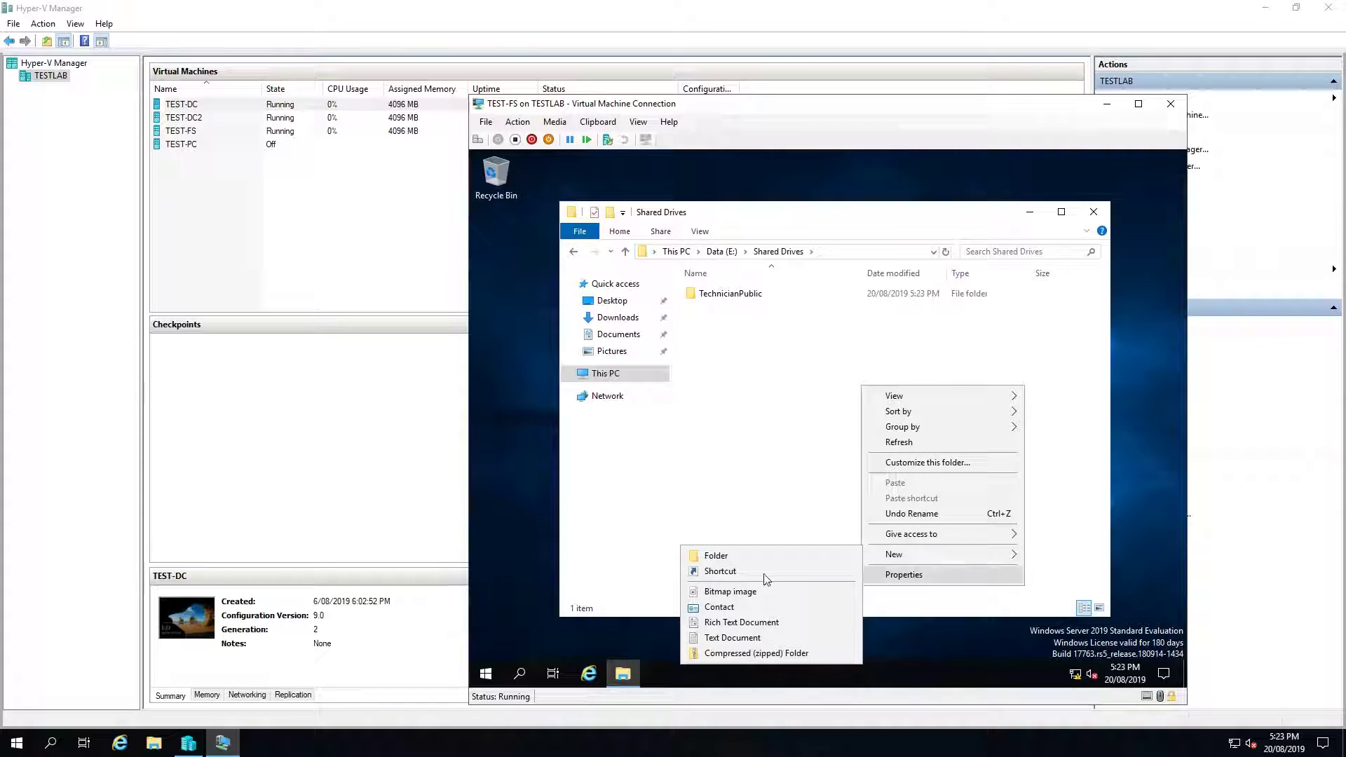
pyautogui.click(772, 555)
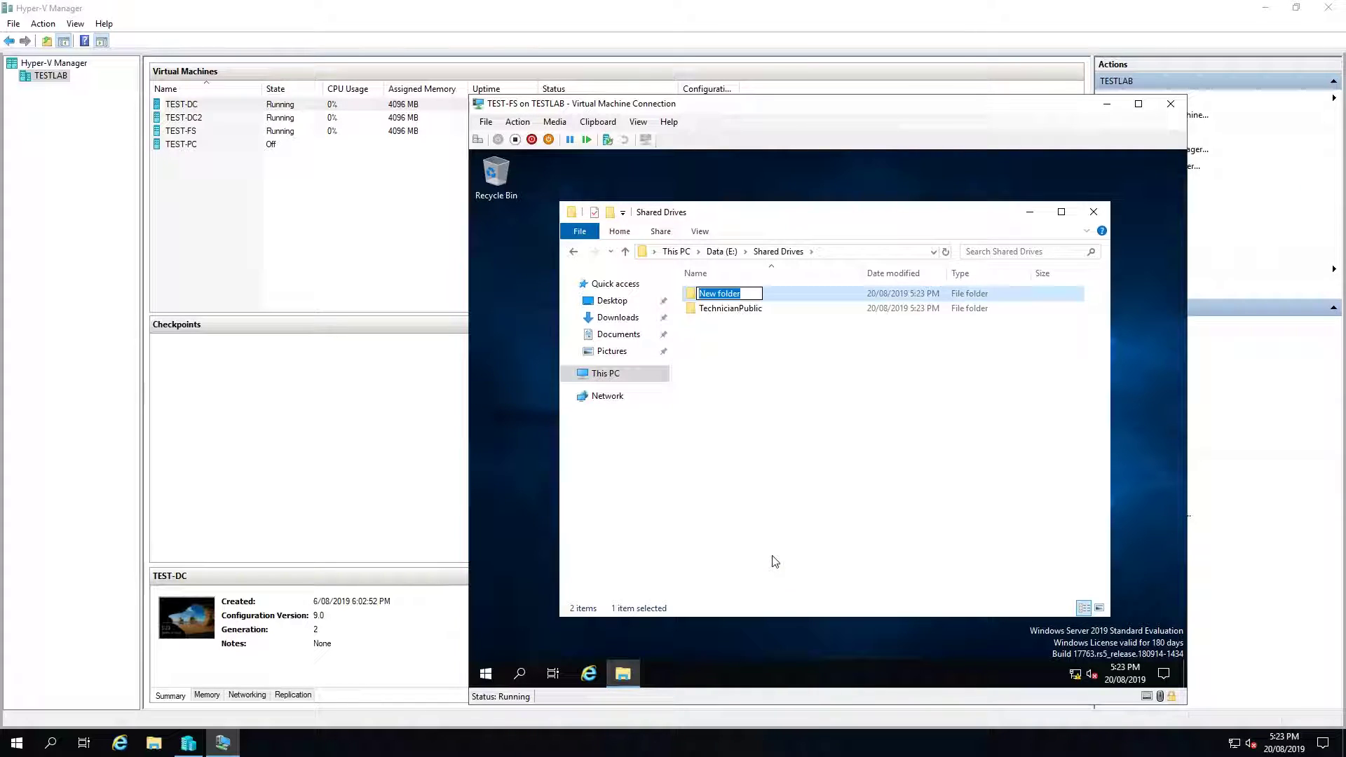
pyautogui.write('StaffPub')
pyautogui.press('Return')
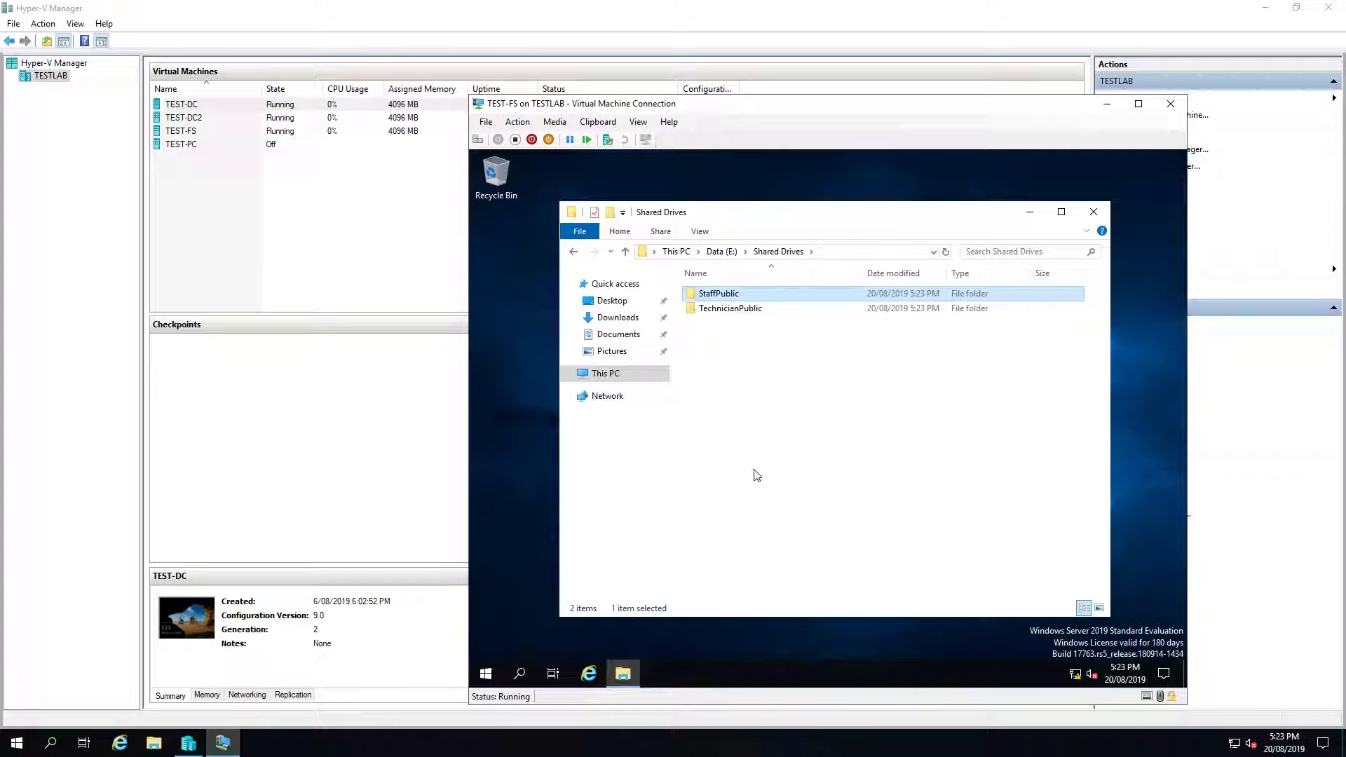
pyautogui.rightClick(736, 382)
pyautogui.moveTo(776, 548)
pyautogui.click(931, 549)
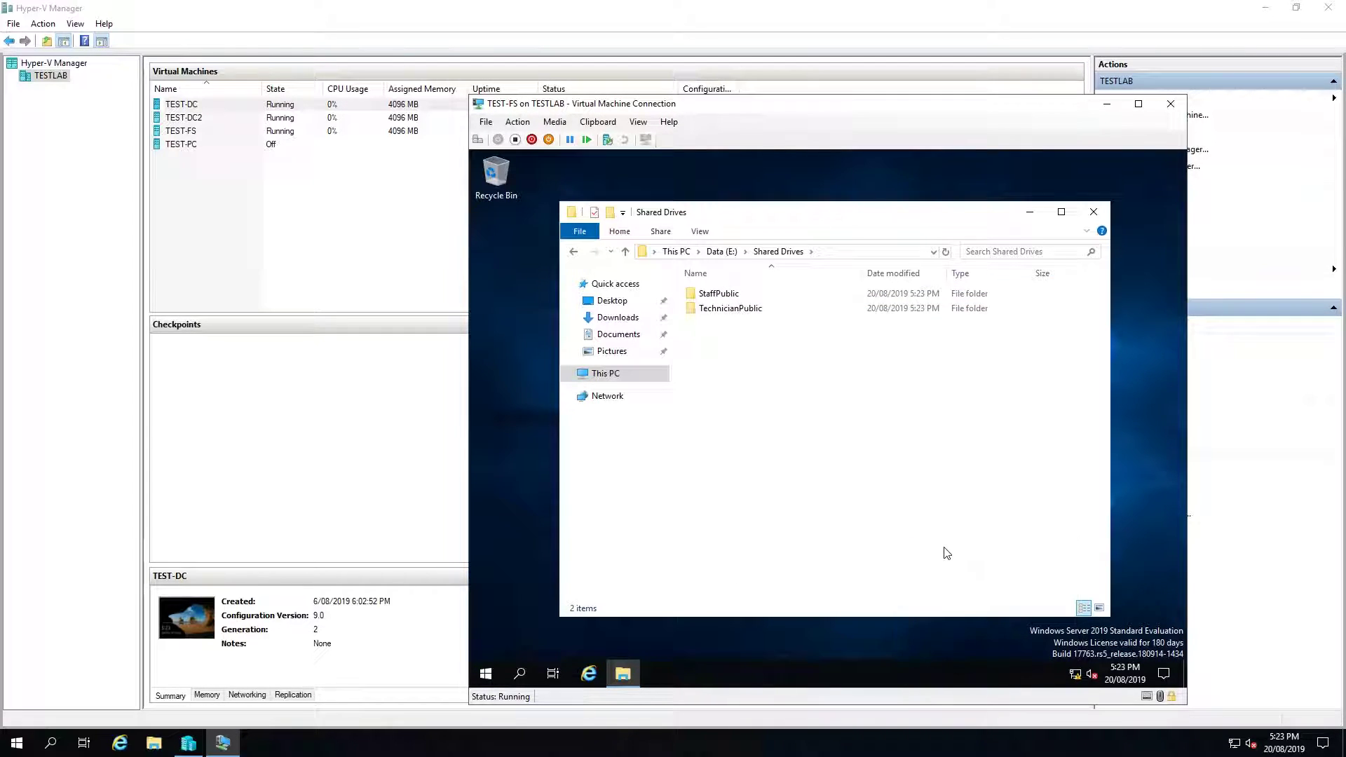
pyautogui.write('ManagerPublic')
pyautogui.press('Return')
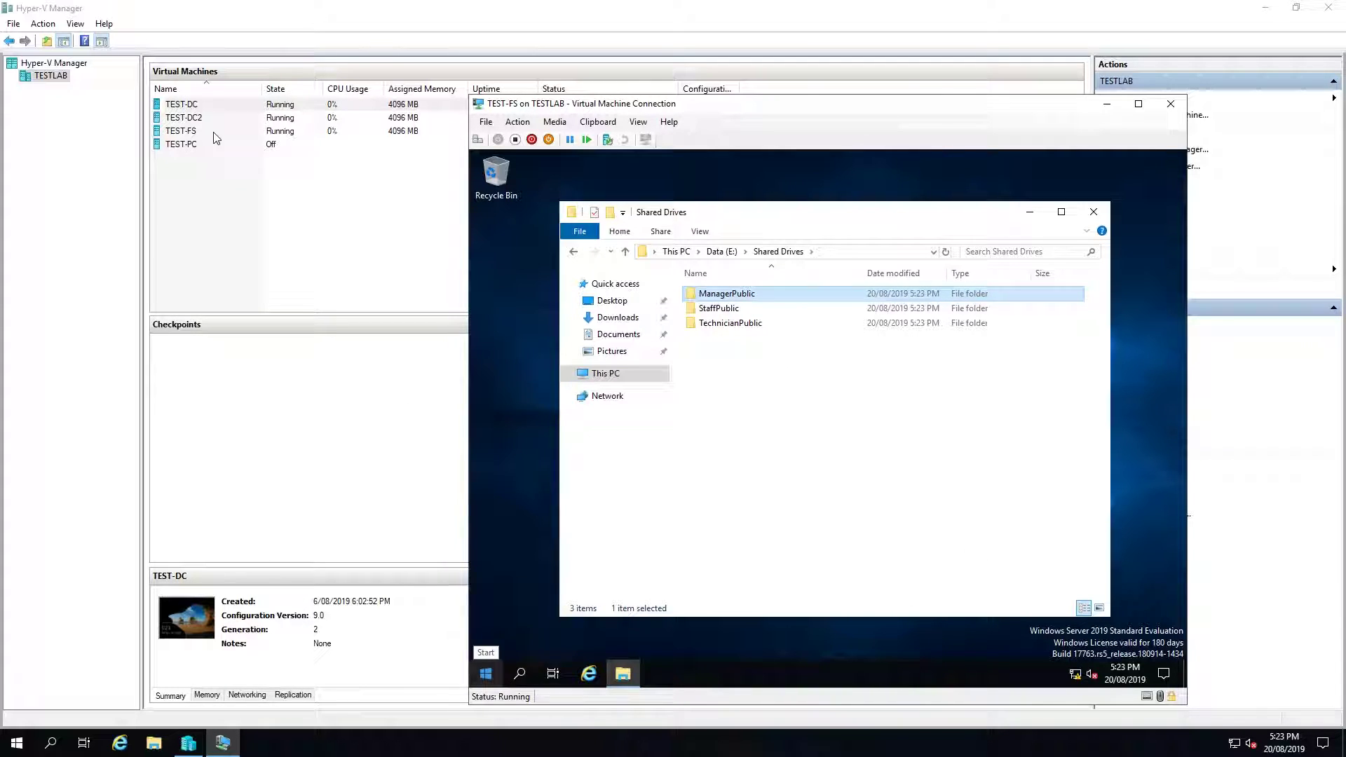
# Step: Connect to TEST-DC and sign in as TESTLAB\Administrator with the account password
pyautogui.click(218, 109)
pyautogui.doubleClick(354, 110)
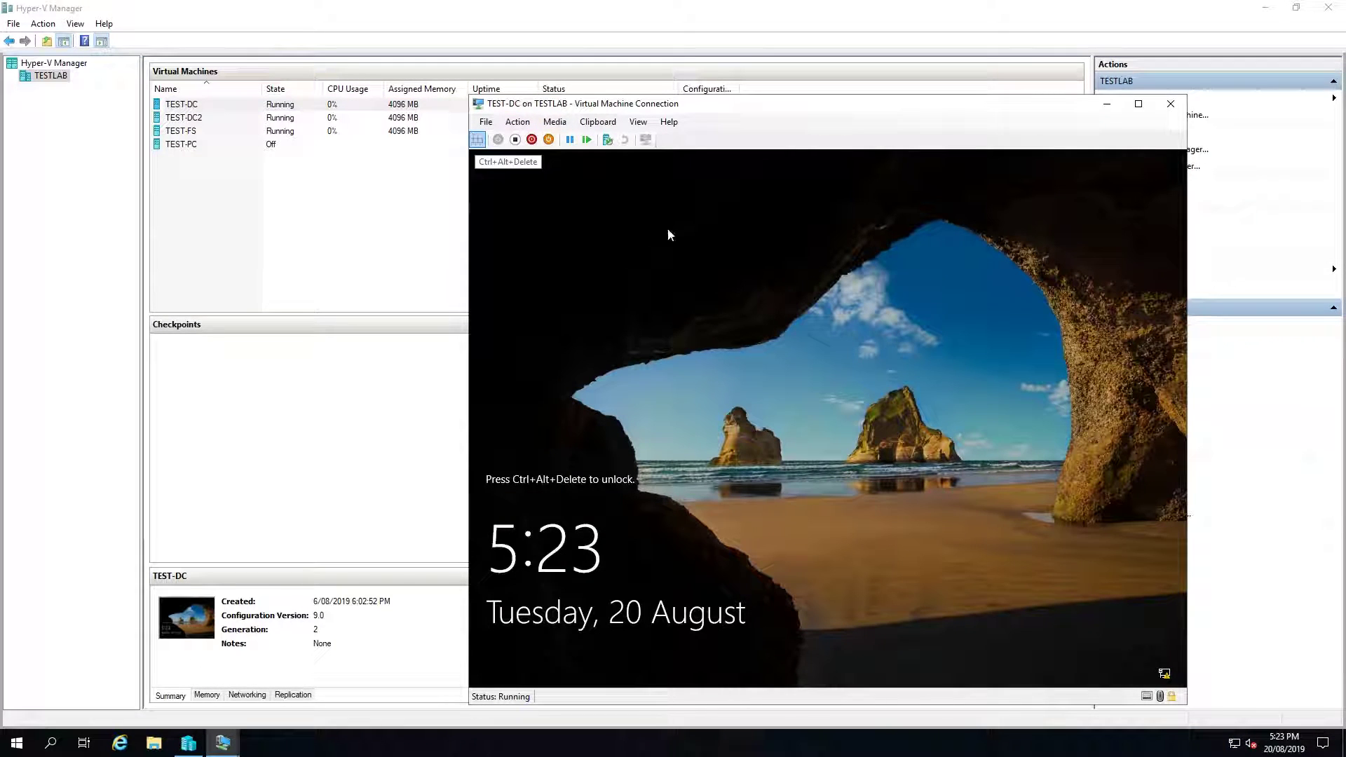
pyautogui.click(477, 139)
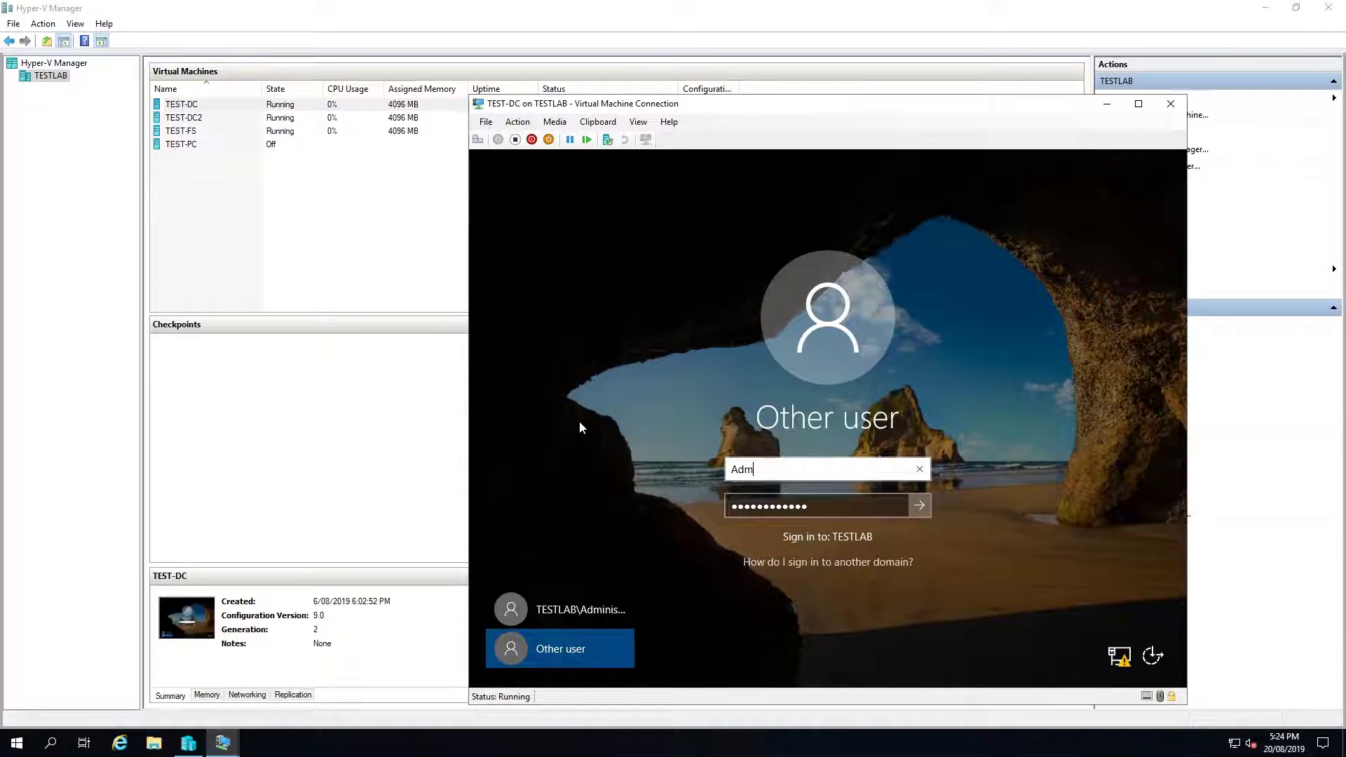
pyautogui.press('BackSpace')
pyautogui.press('BackSpace')
pyautogui.press('BackSpace')
pyautogui.write('TESTLAB\\Administrator')
pyautogui.press('Tab')
pyautogui.write('•••••••••••')
pyautogui.press('Return')
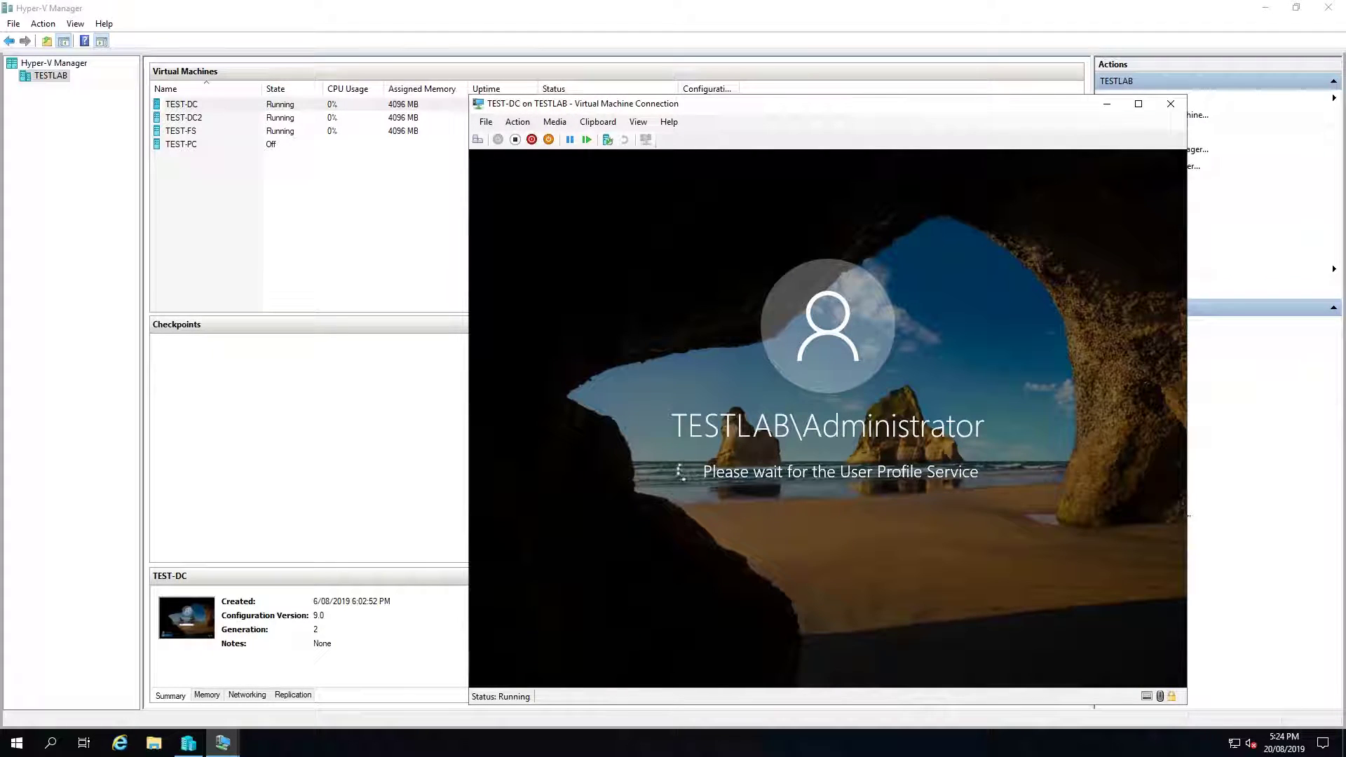
# Step: Return to the TEST-FS console and close the Shared Drives Explorer window
pyautogui.click(330, 254)
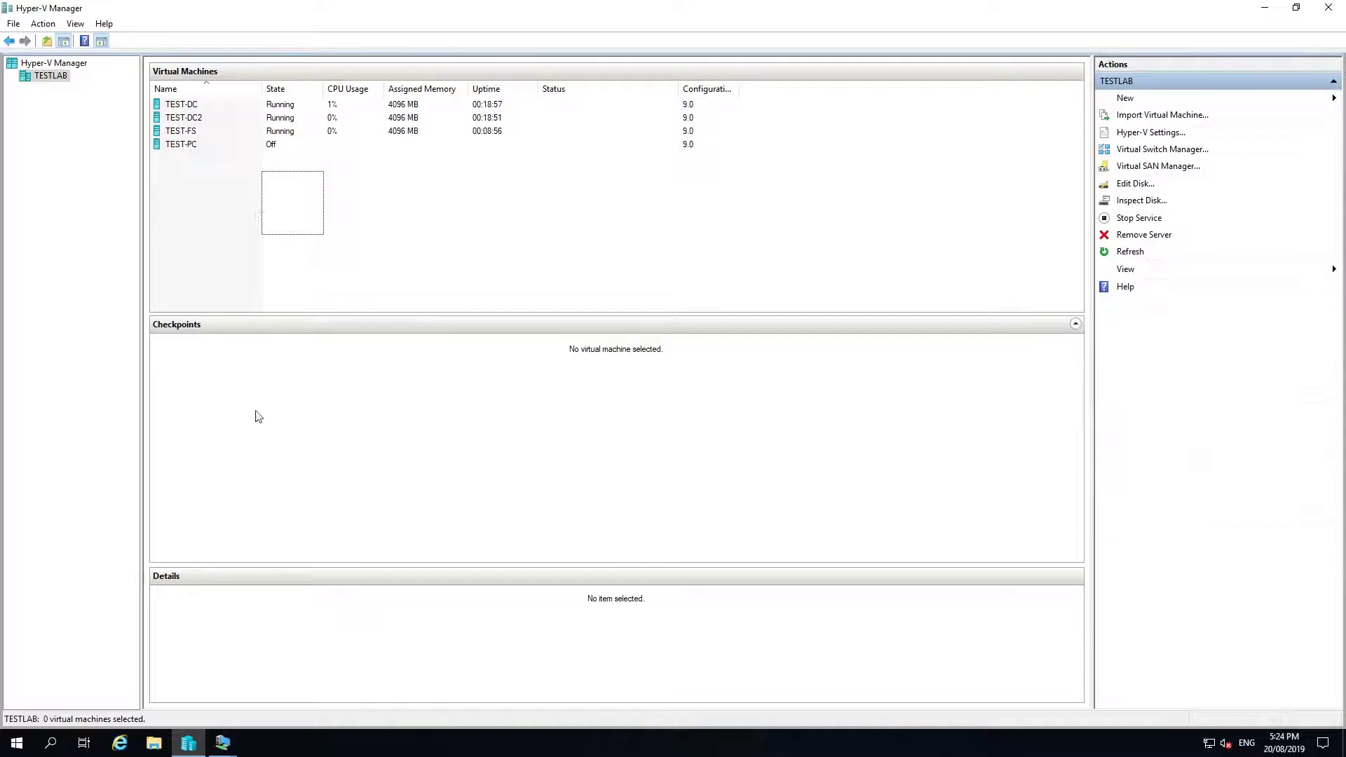
pyautogui.click(189, 744)
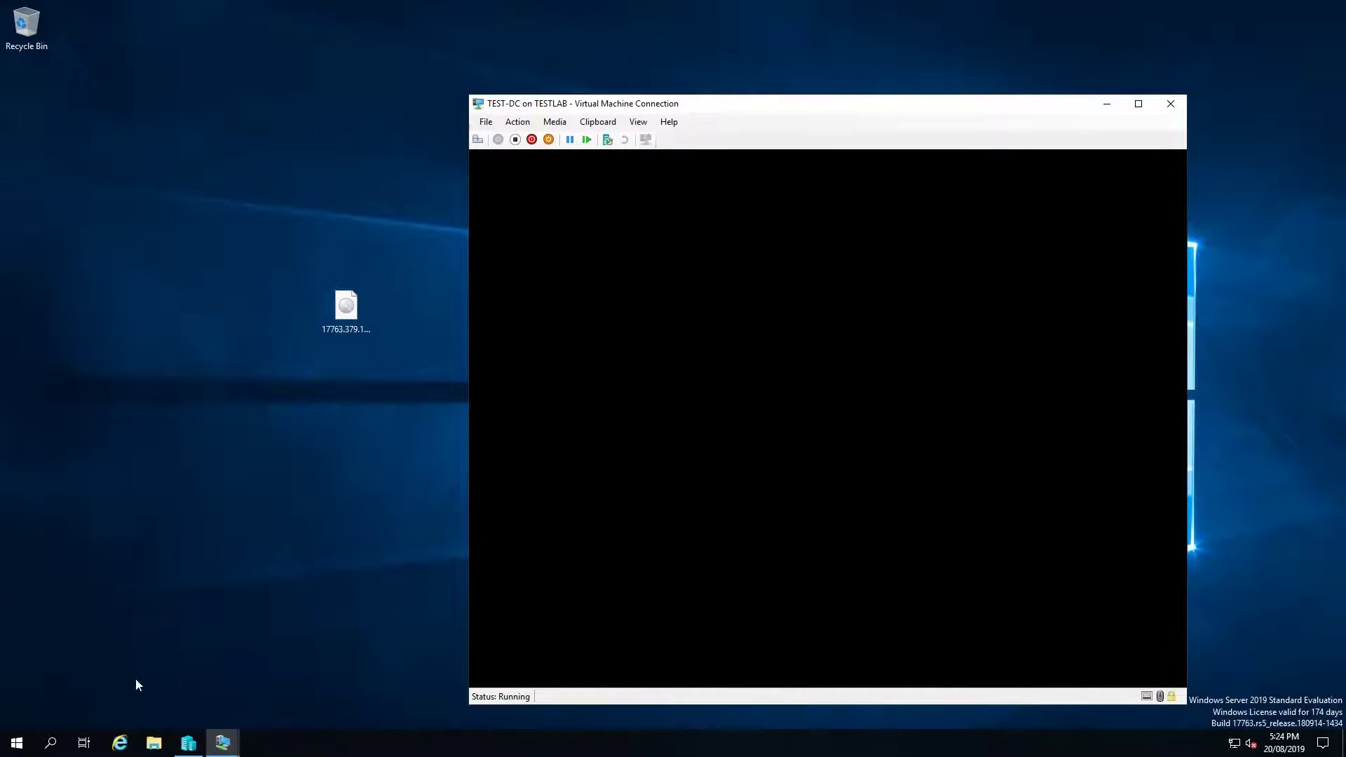
pyautogui.click(190, 744)
pyautogui.moveTo(229, 749)
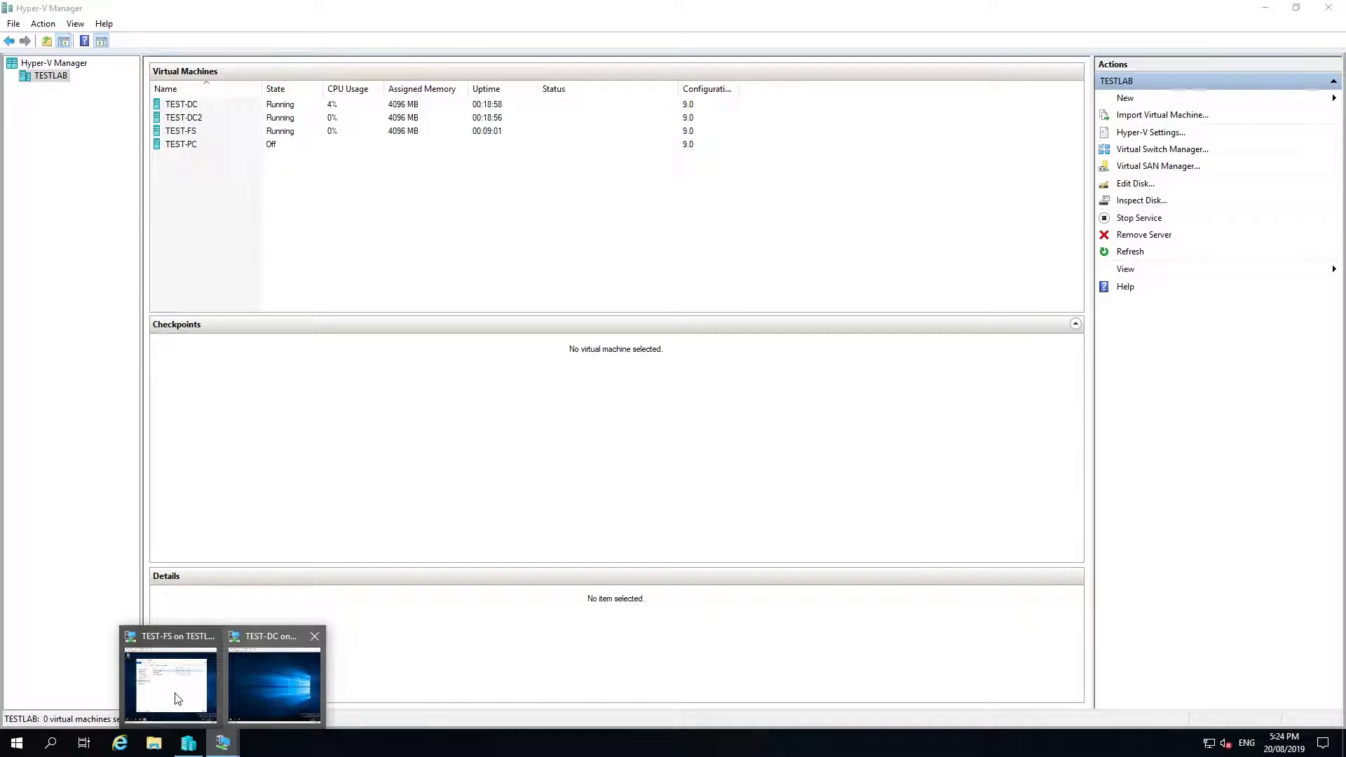
pyautogui.click(171, 684)
pyautogui.click(863, 453)
pyautogui.click(1093, 212)
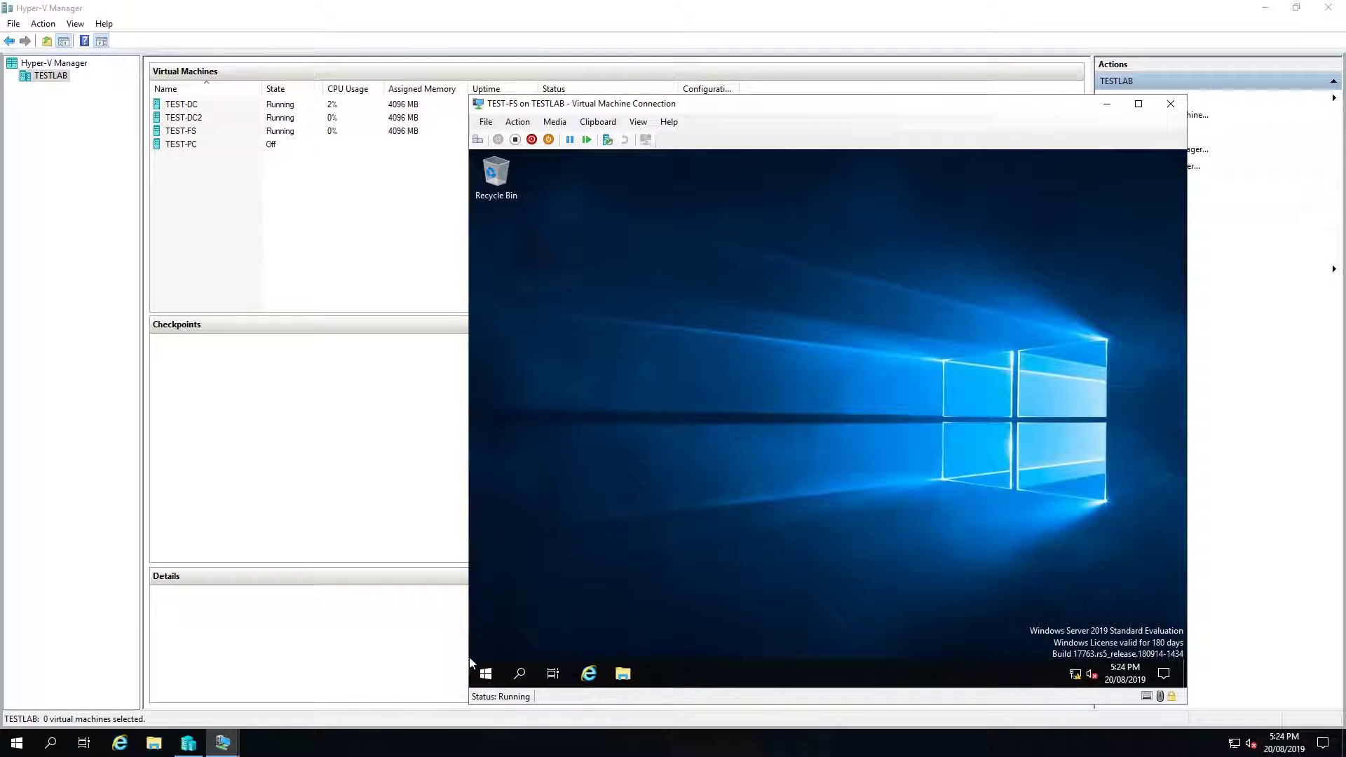
# Step: Open This PC's system properties on TEST-FS and set the computer name to TEST-FS
pyautogui.click(622, 675)
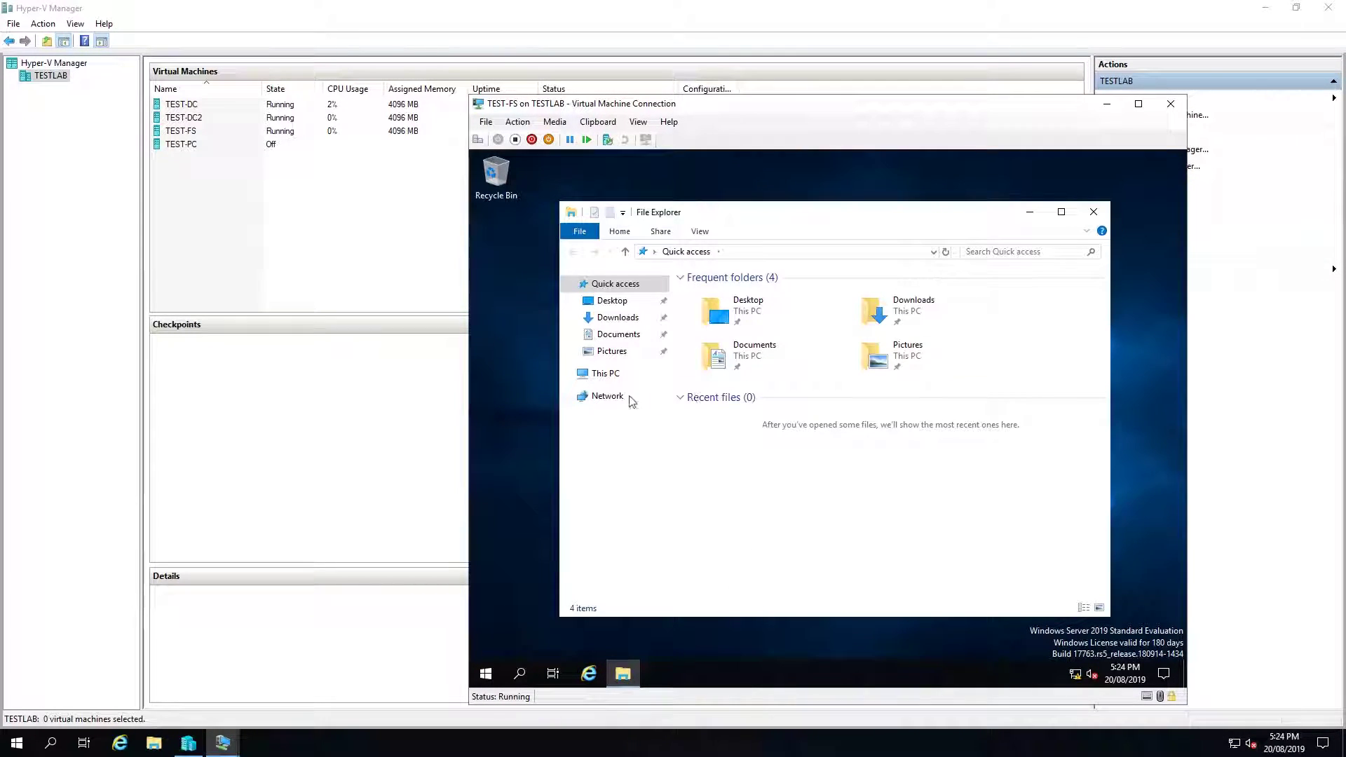
pyautogui.rightClick(611, 377)
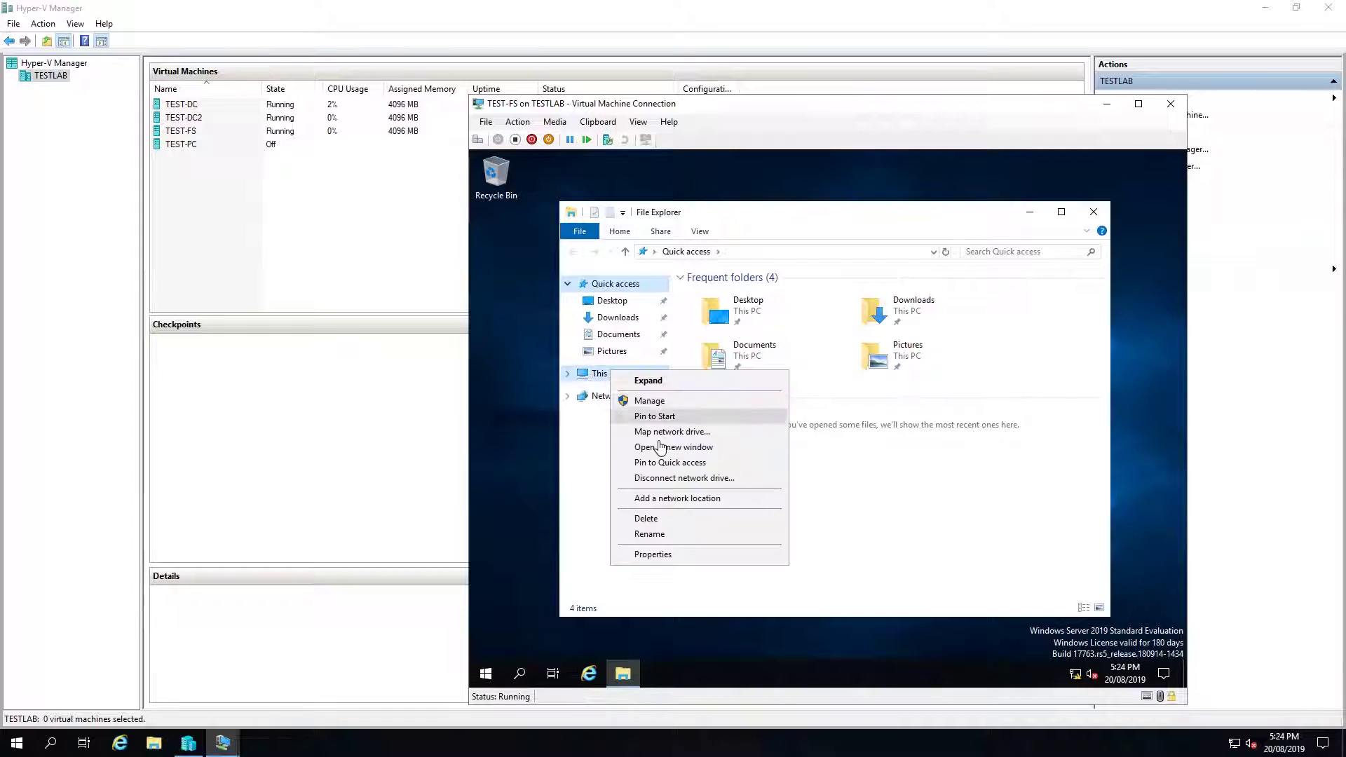
pyautogui.click(709, 564)
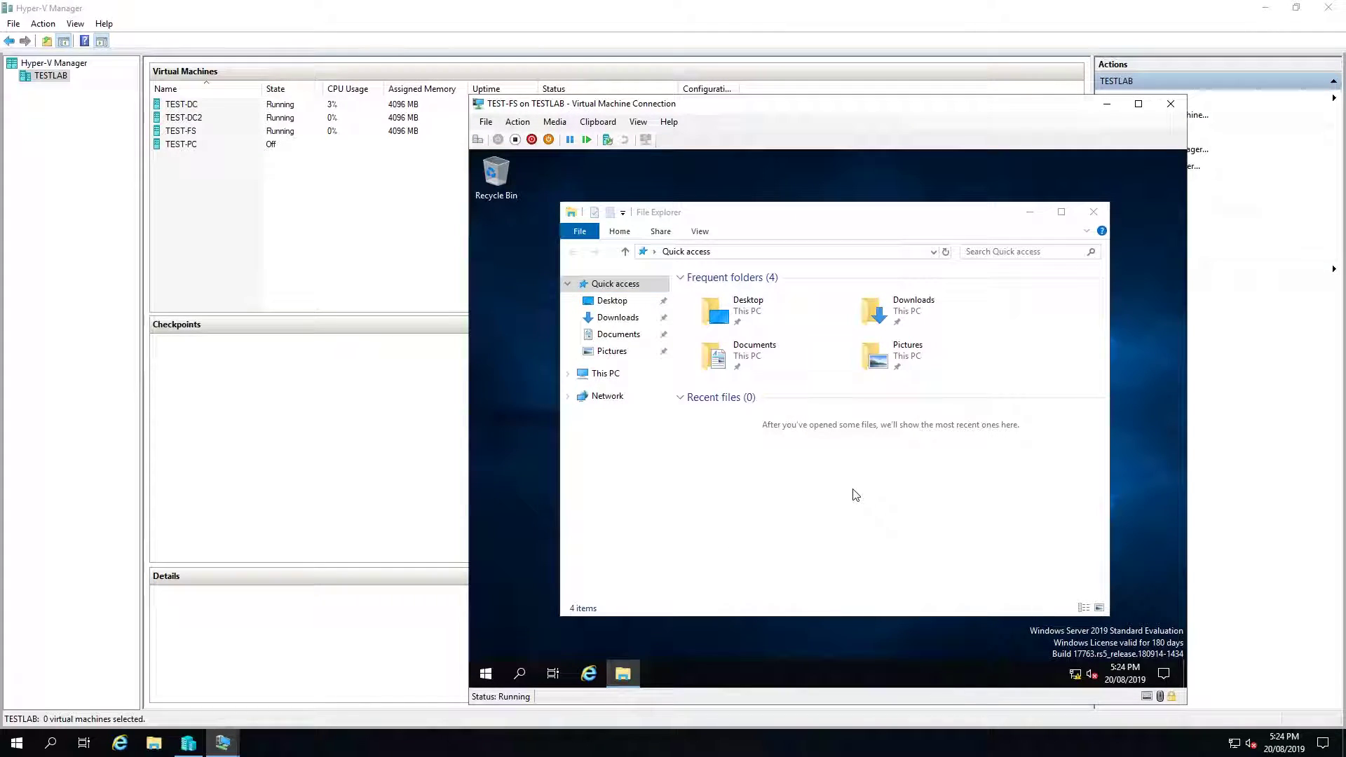
pyautogui.click(1124, 495)
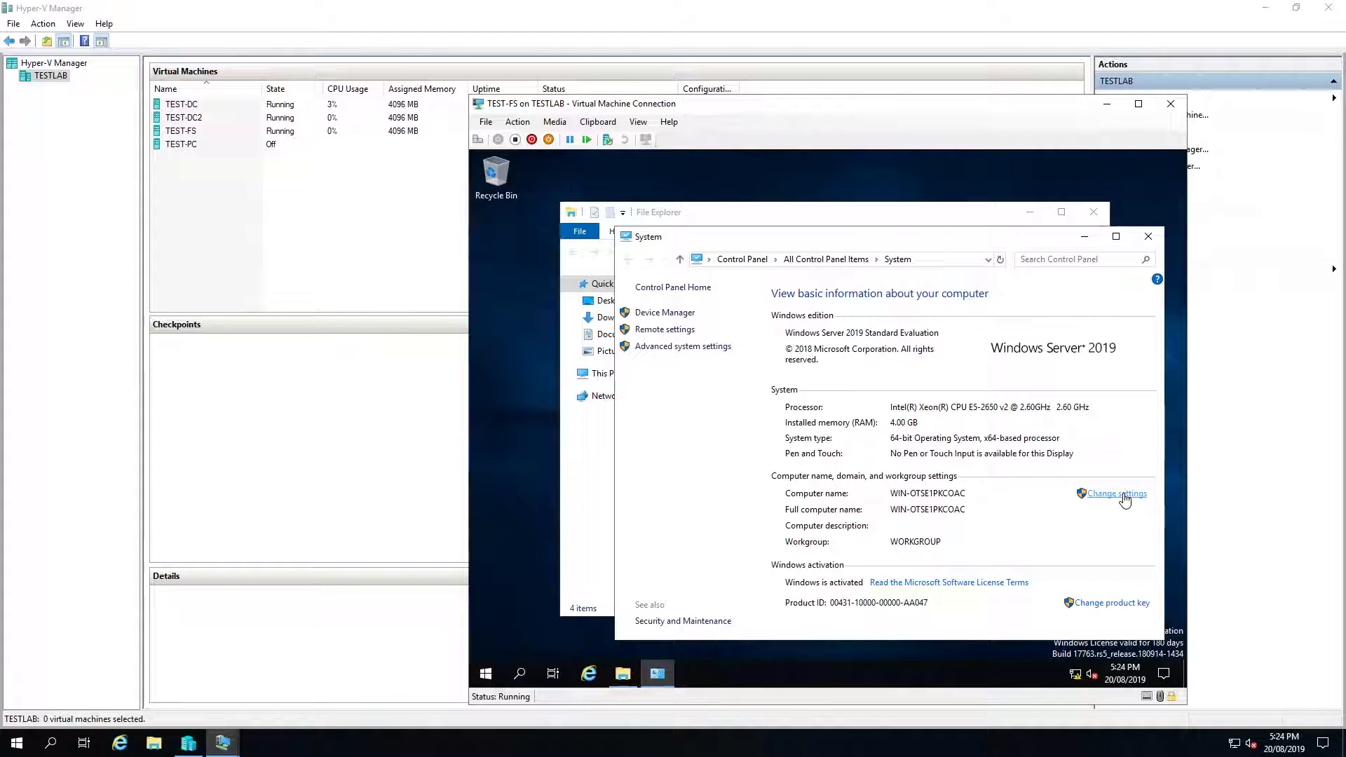
pyautogui.click(749, 357)
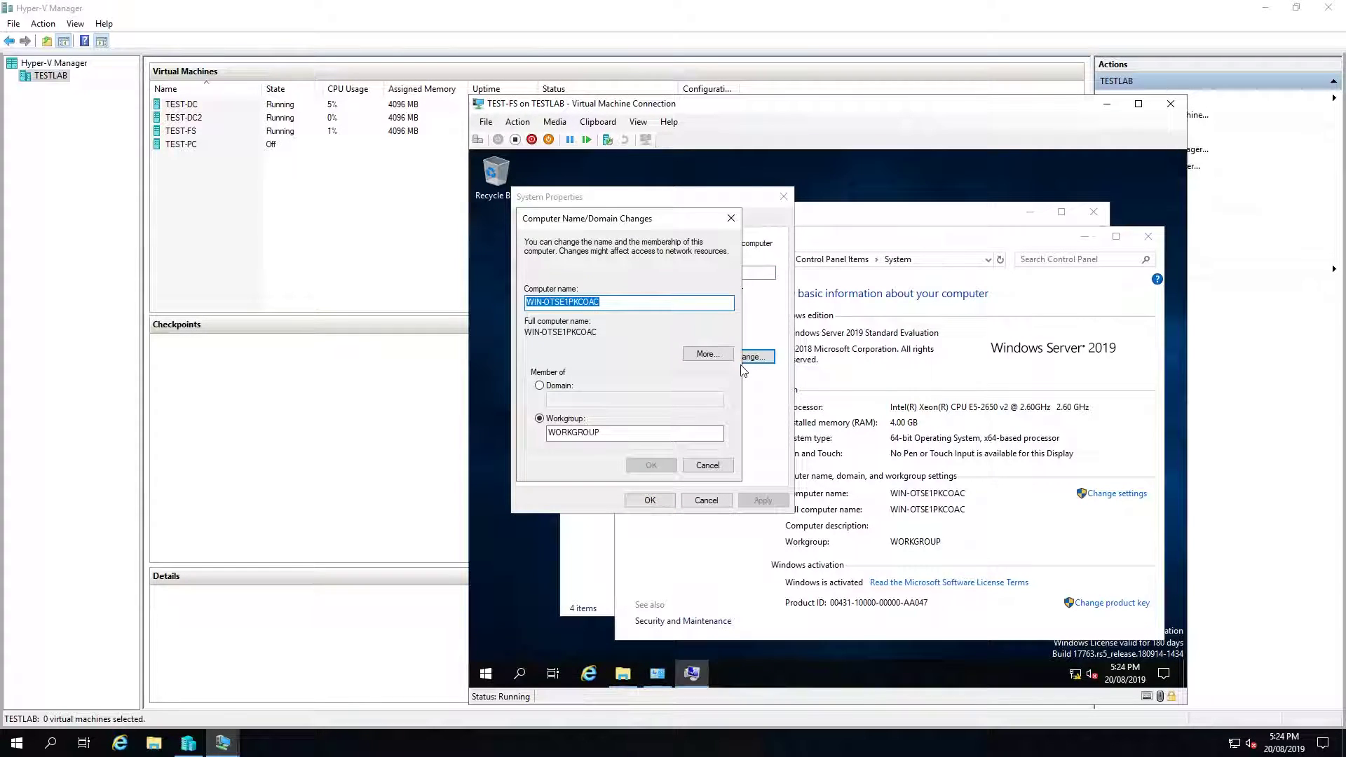
pyautogui.write('TEST-FS')
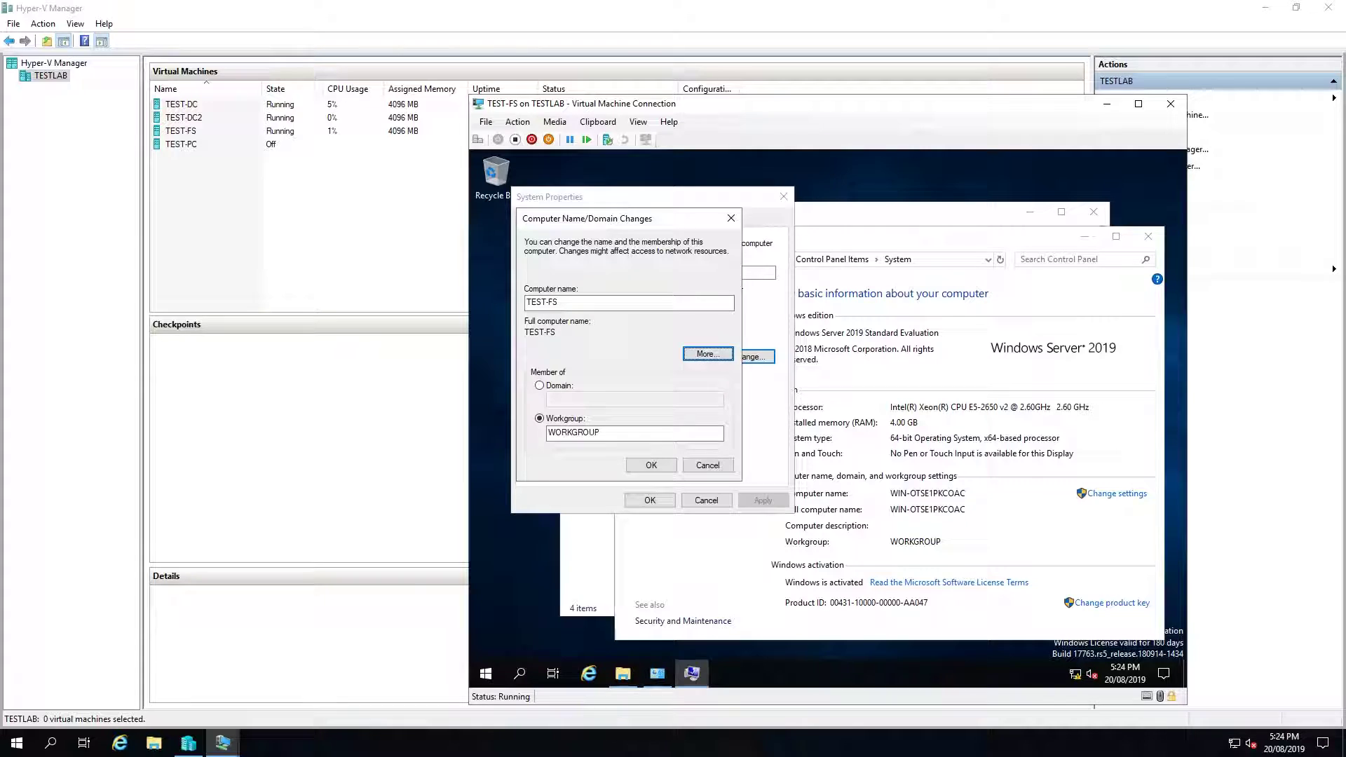
# Step: Join the TESTLAB domain using the domain Administrator credentials
pyautogui.hotkey('alt', 'd')
pyautogui.press('Tab')
pyautogui.write('TE')
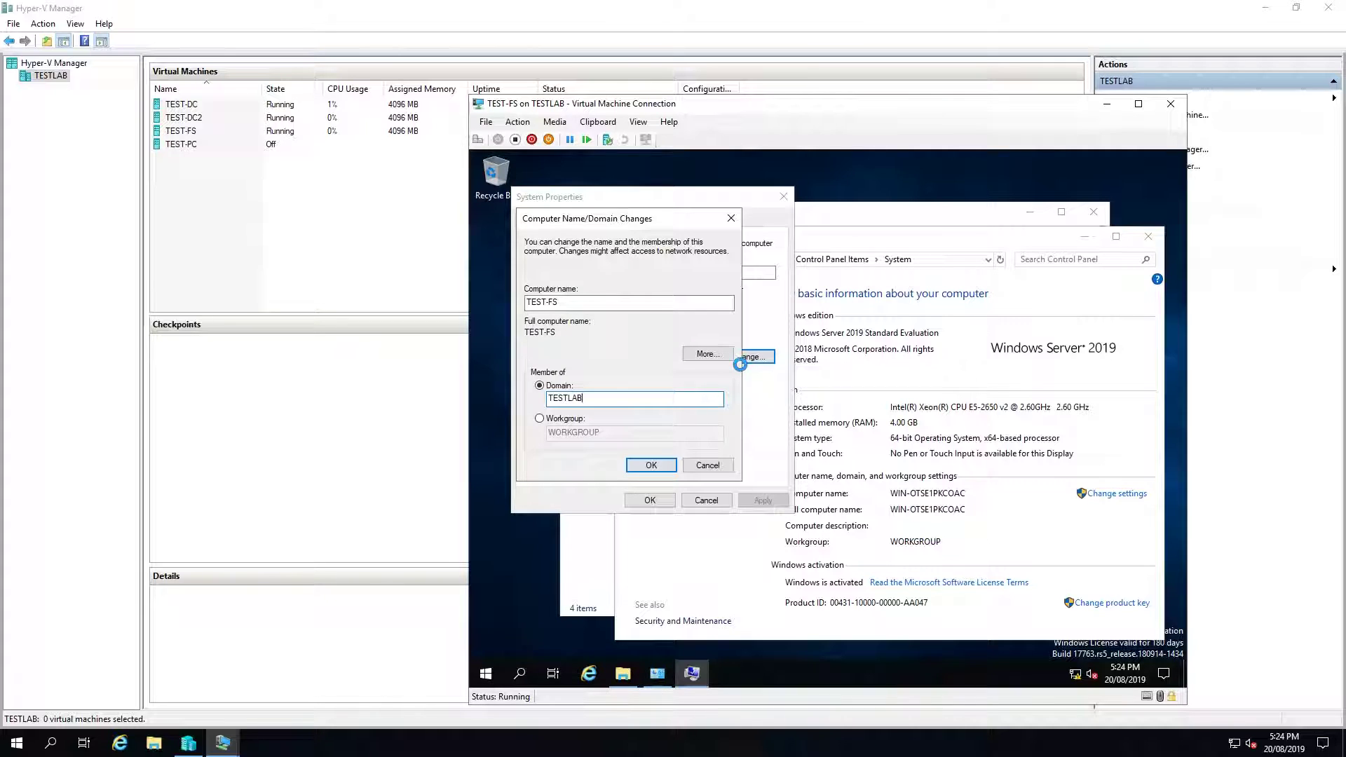
pyautogui.write('Administrator')
pyautogui.press('Tab')
pyautogui.write('****')
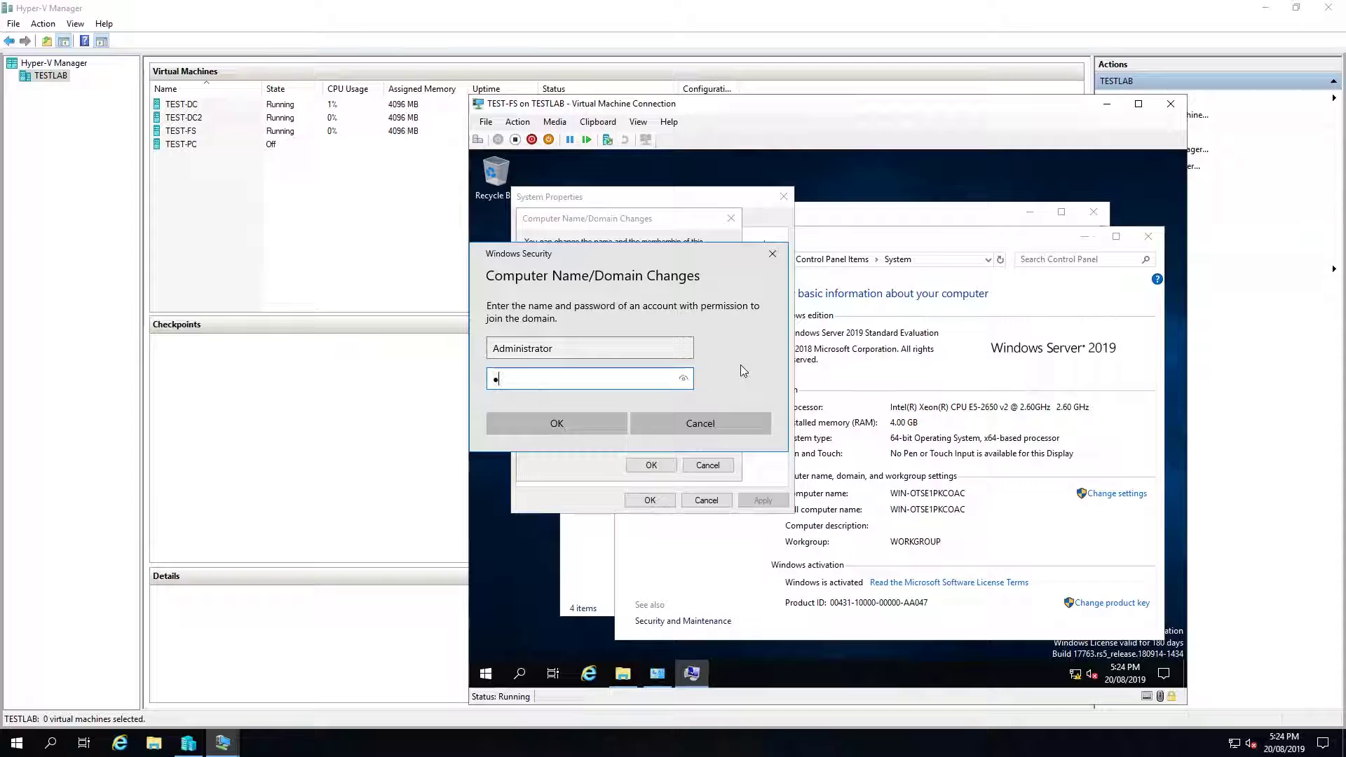
pyautogui.write('*******')
pyautogui.press('Return')
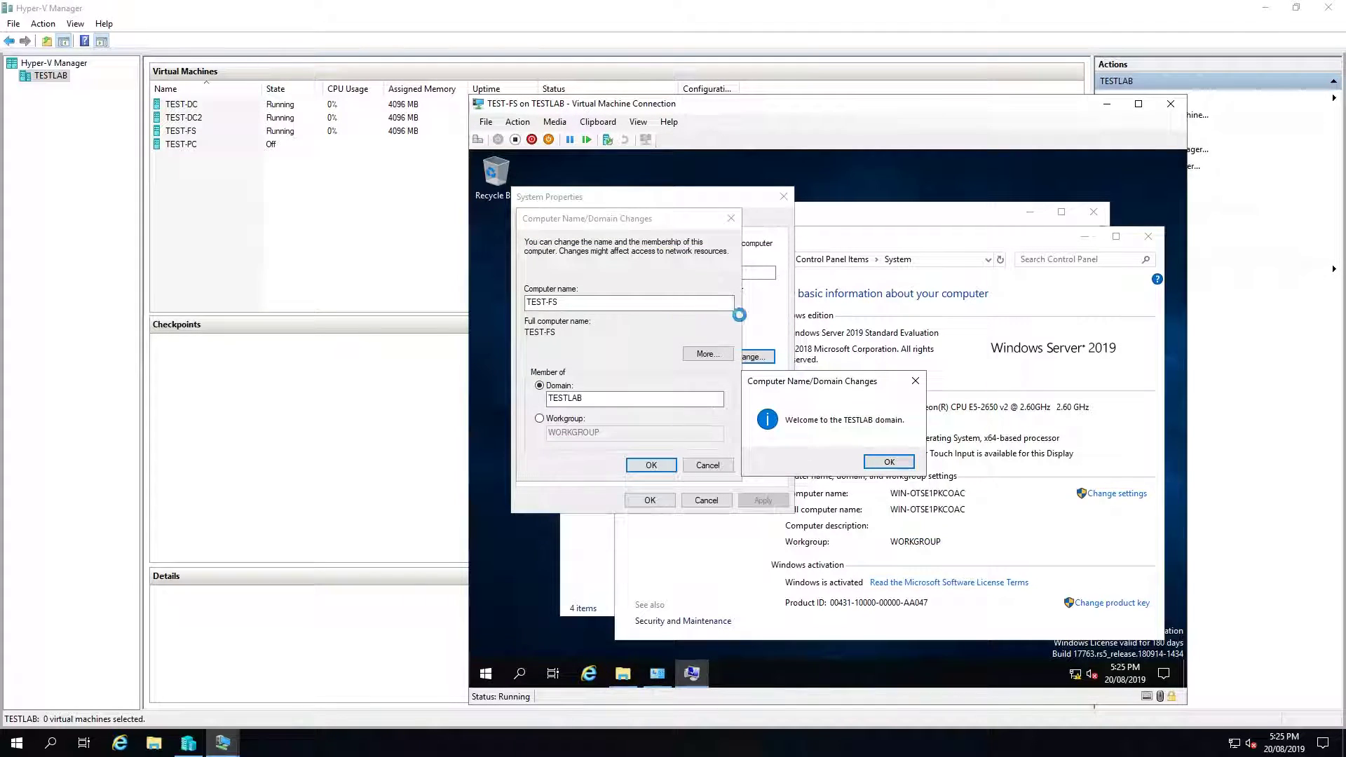
# Step: Acknowledge the welcome and restart notices, close System Properties, and restart TEST-FS now
pyautogui.click(887, 462)
pyautogui.click(640, 466)
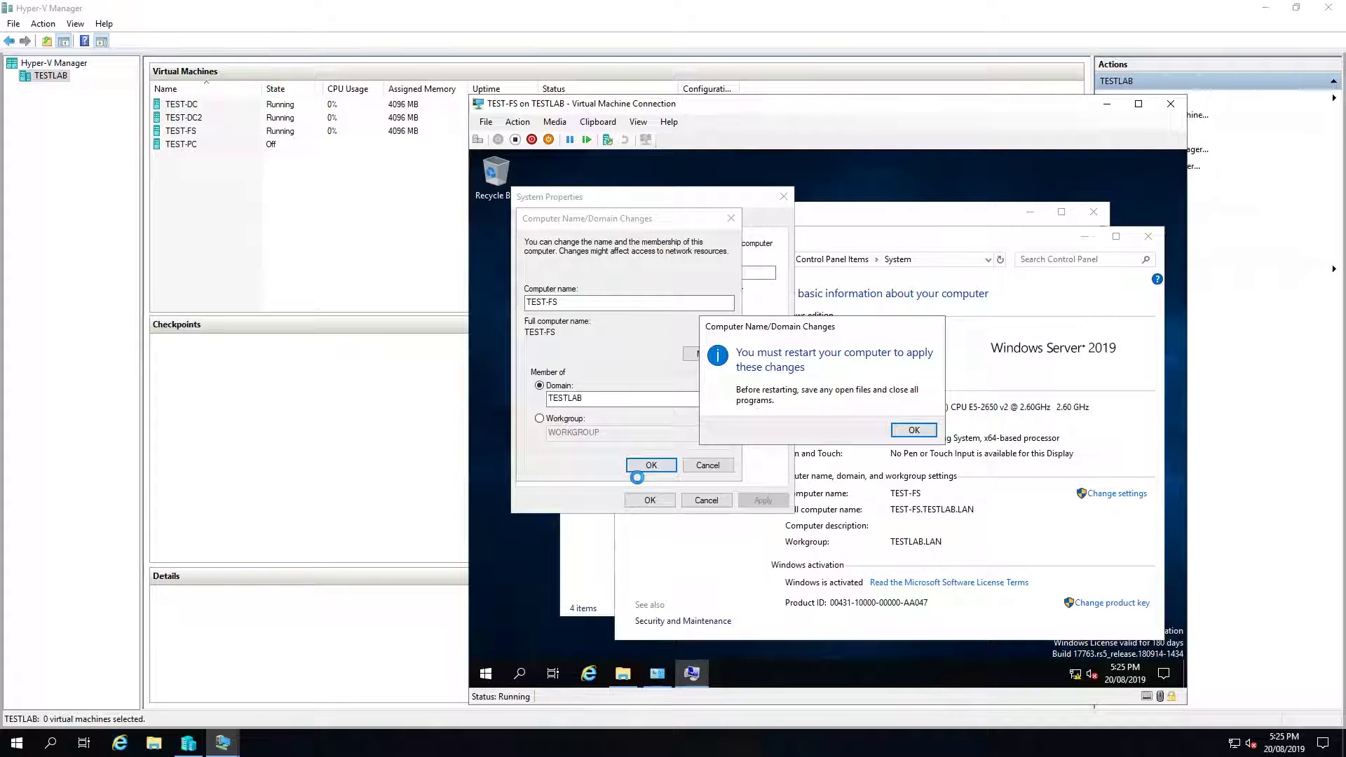
pyautogui.click(912, 438)
pyautogui.click(650, 502)
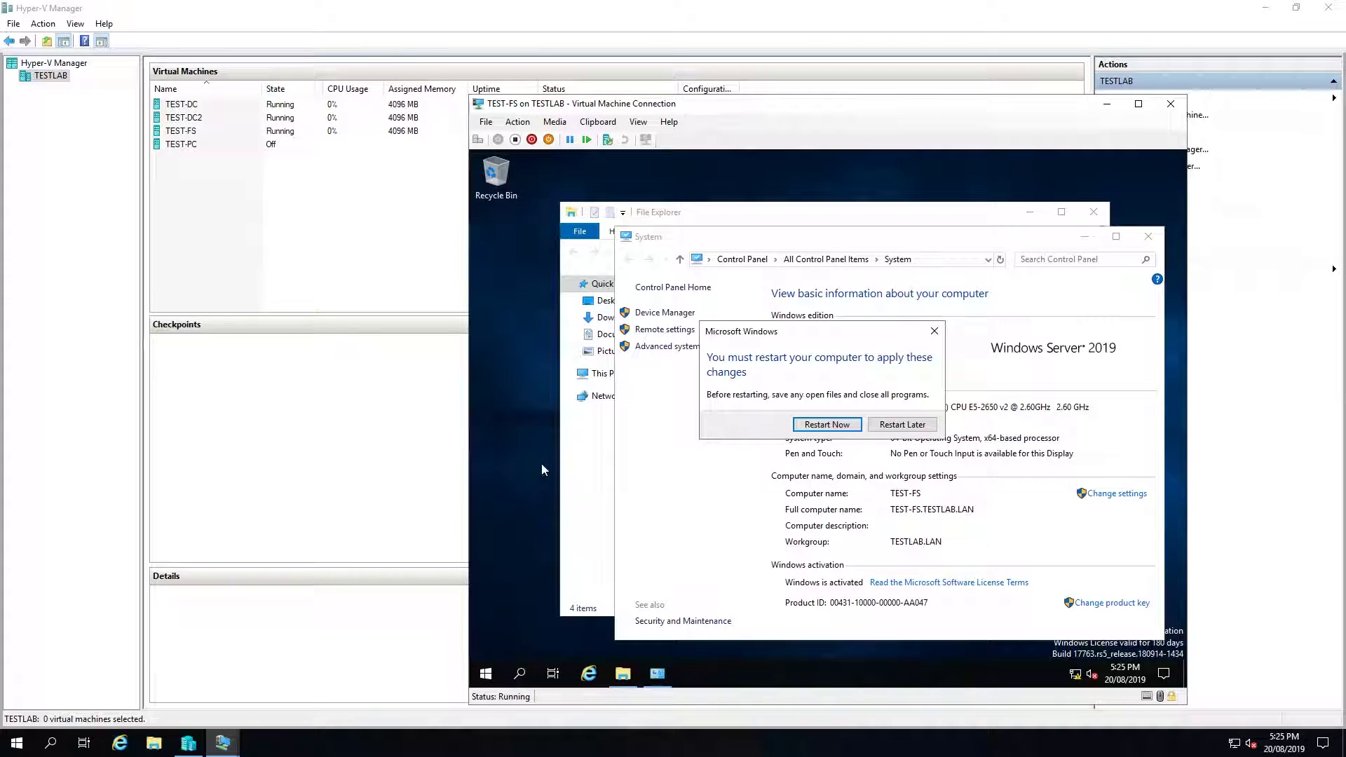
pyautogui.click(827, 424)
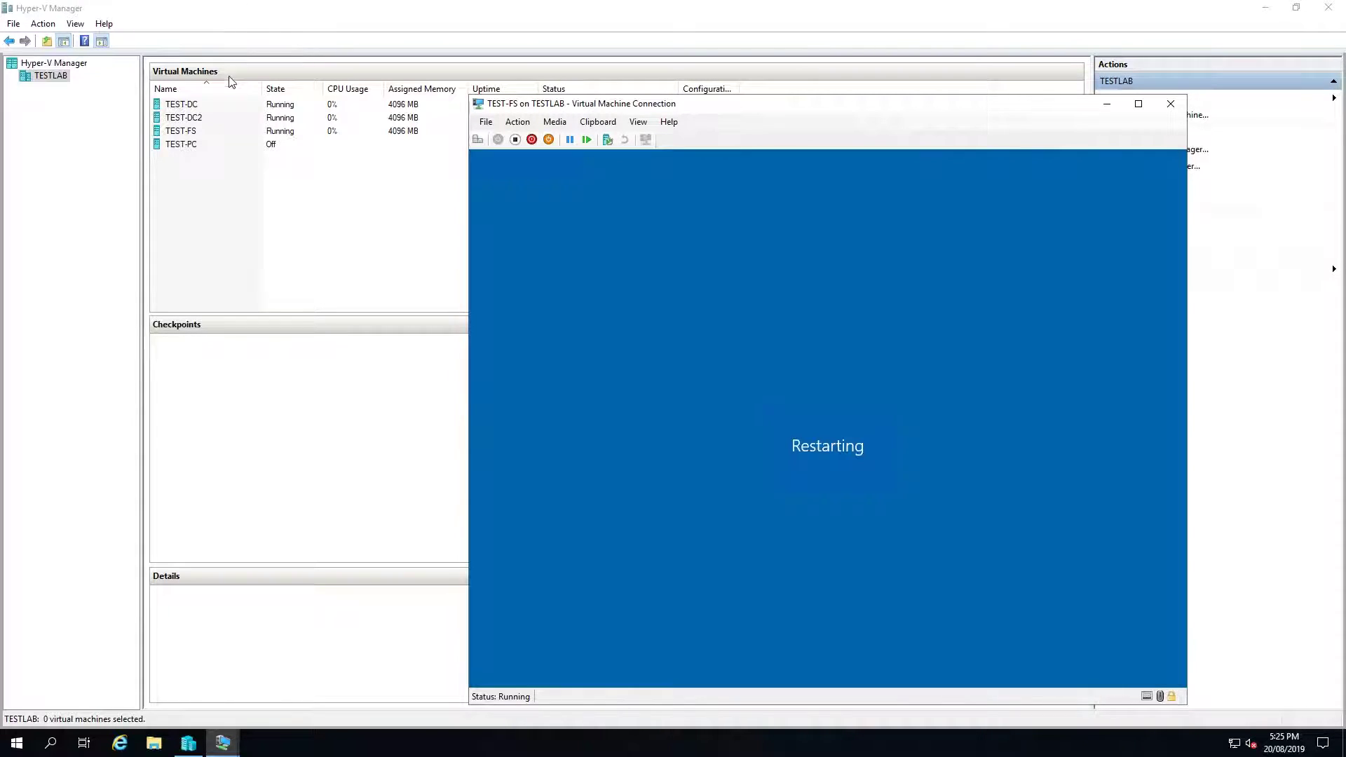
# Step: Connect to TEST-DC, close Server Manager, and launch Active Directory Users and Computers from Start
pyautogui.click(225, 108)
pyautogui.press('F2')
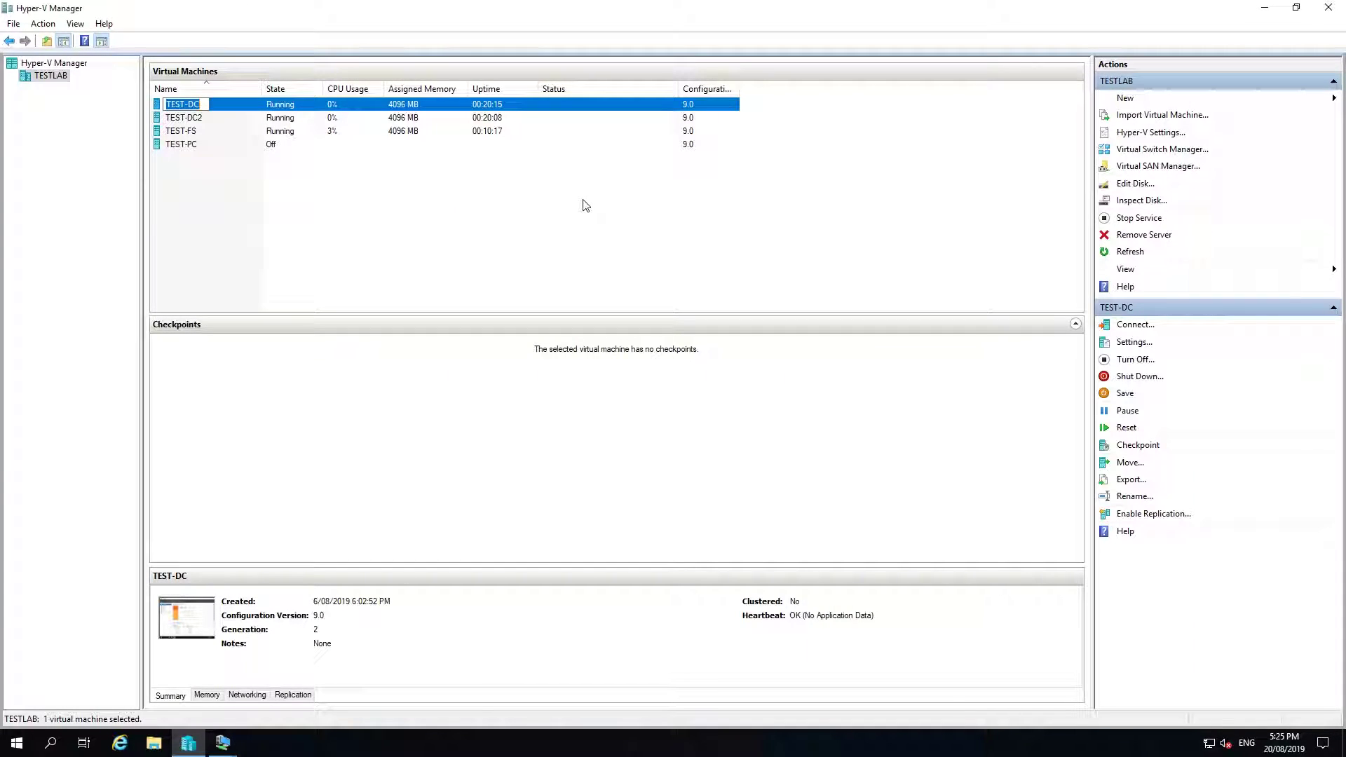
pyautogui.doubleClick(400, 105)
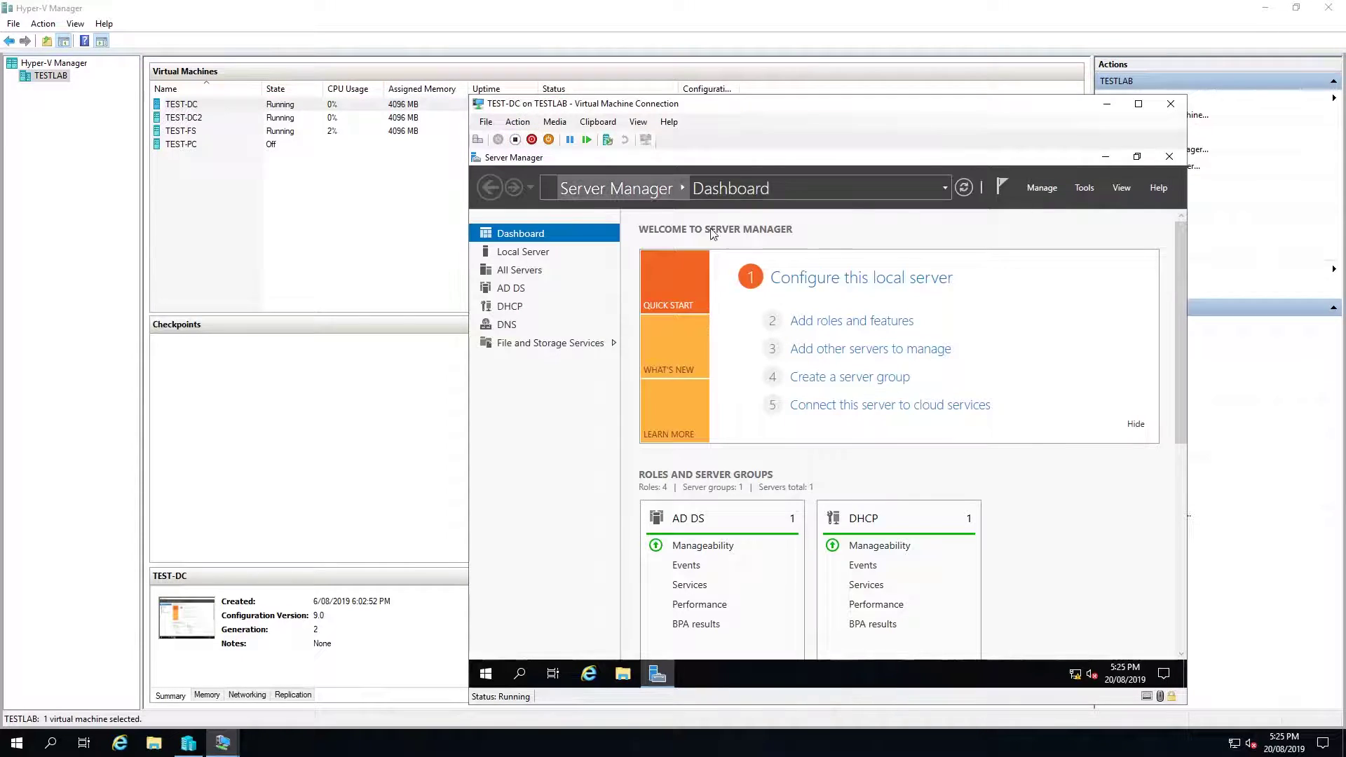
pyautogui.click(1170, 157)
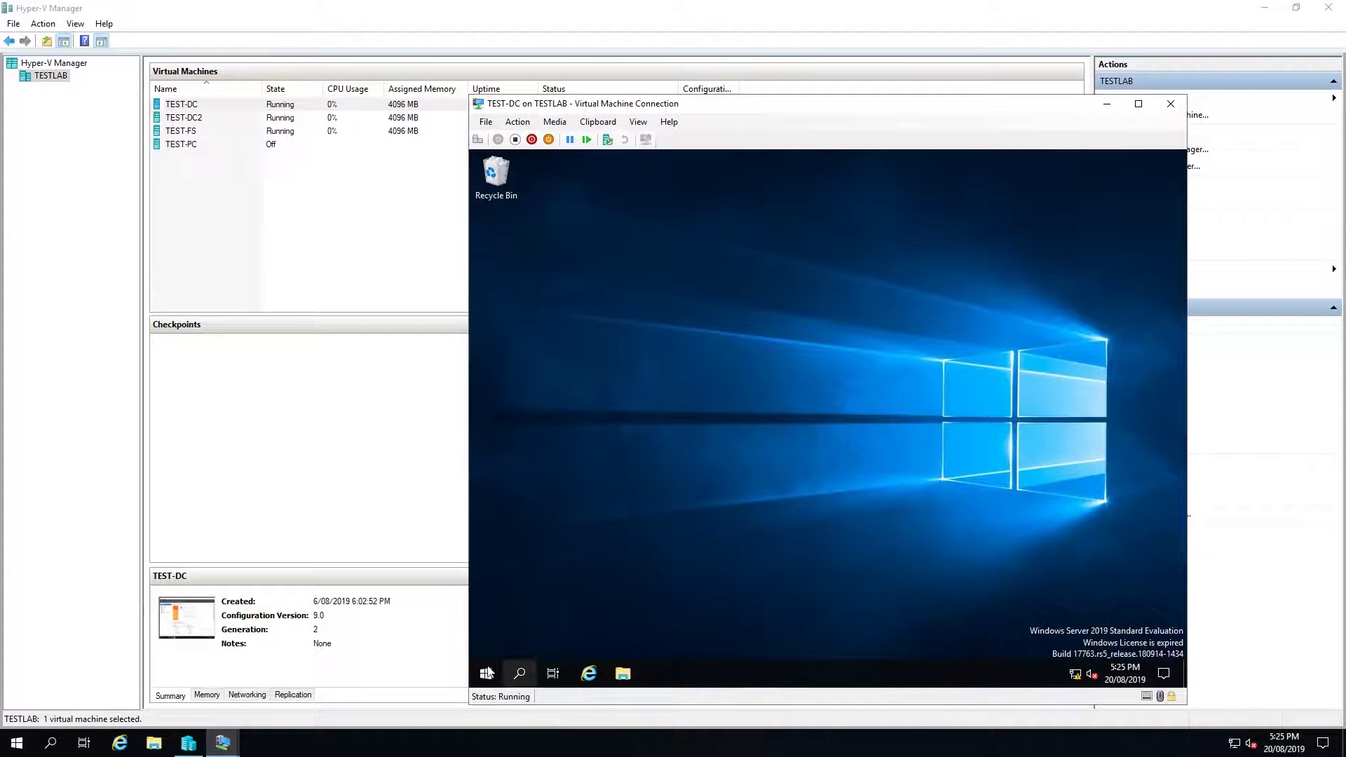
pyautogui.press('super')
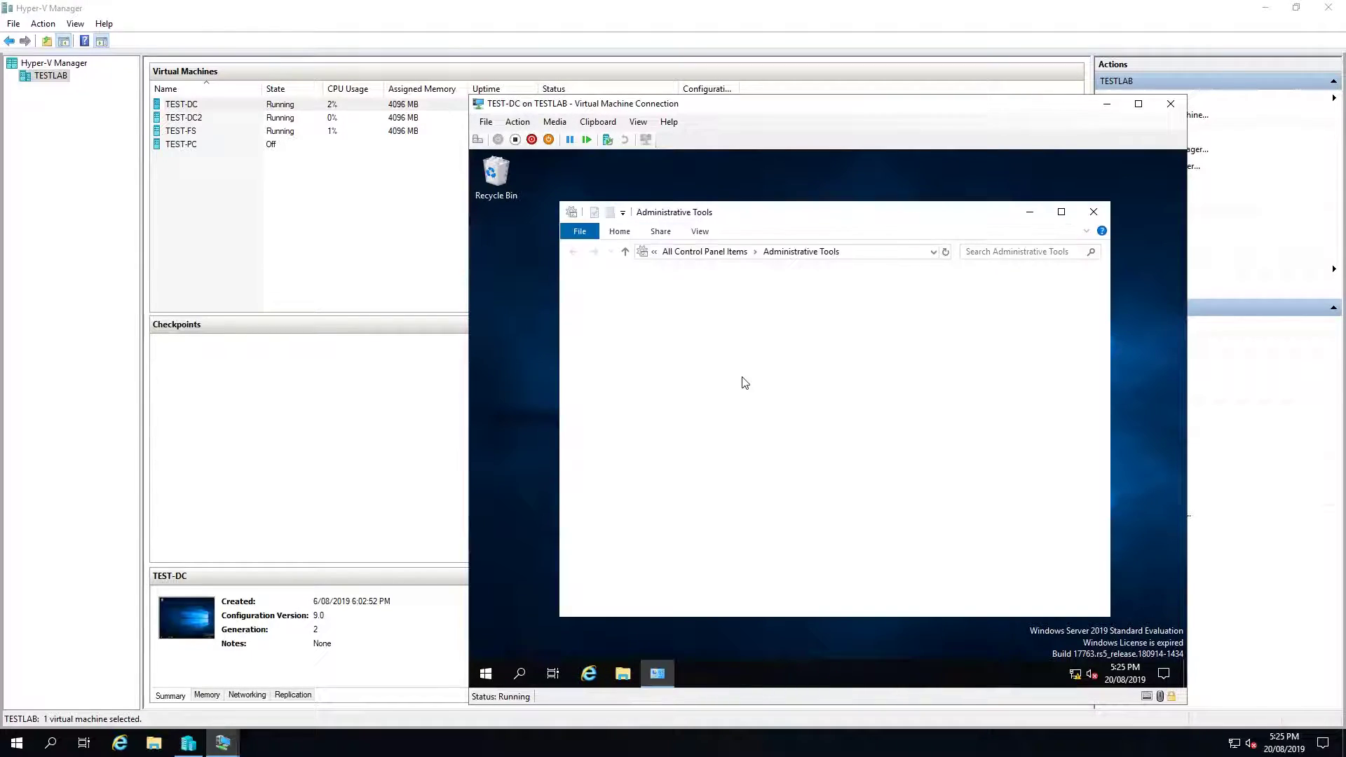
pyautogui.click(787, 370)
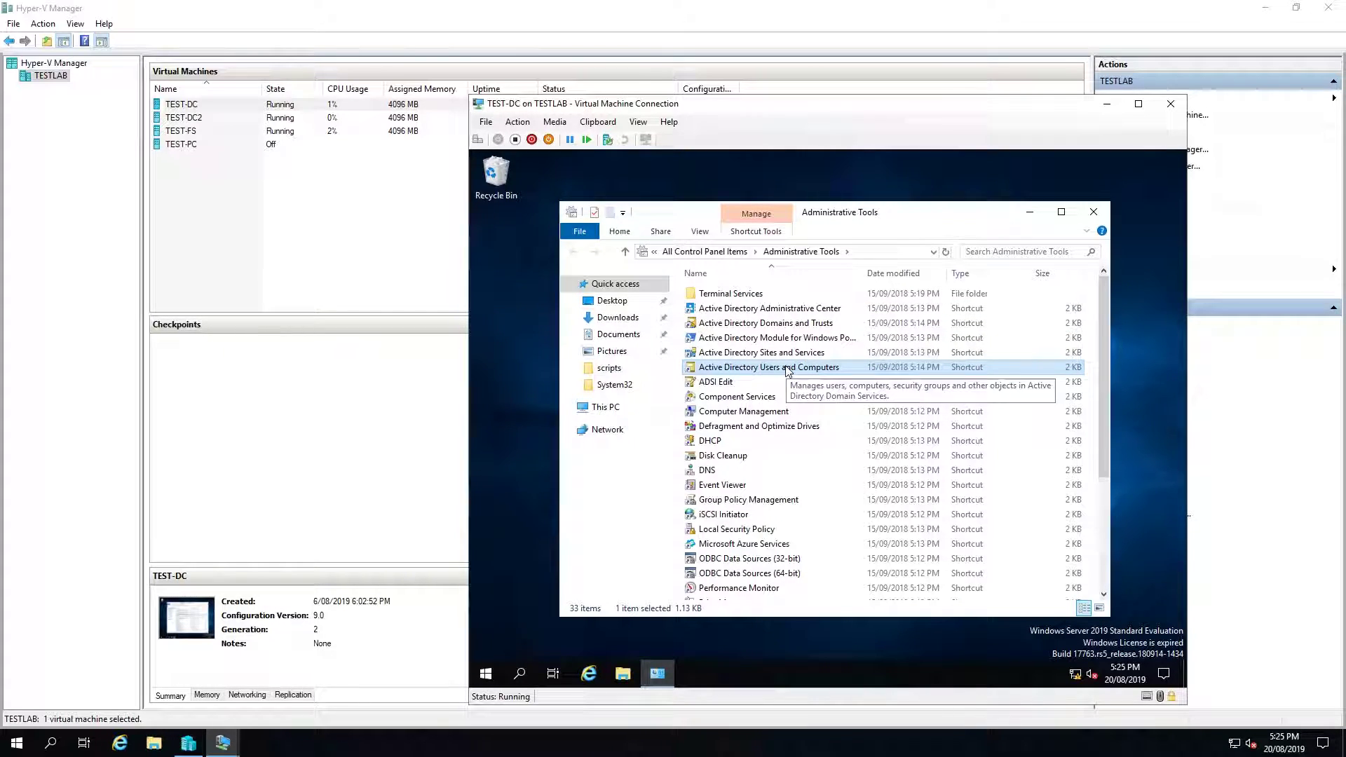
pyautogui.doubleClick(787, 371)
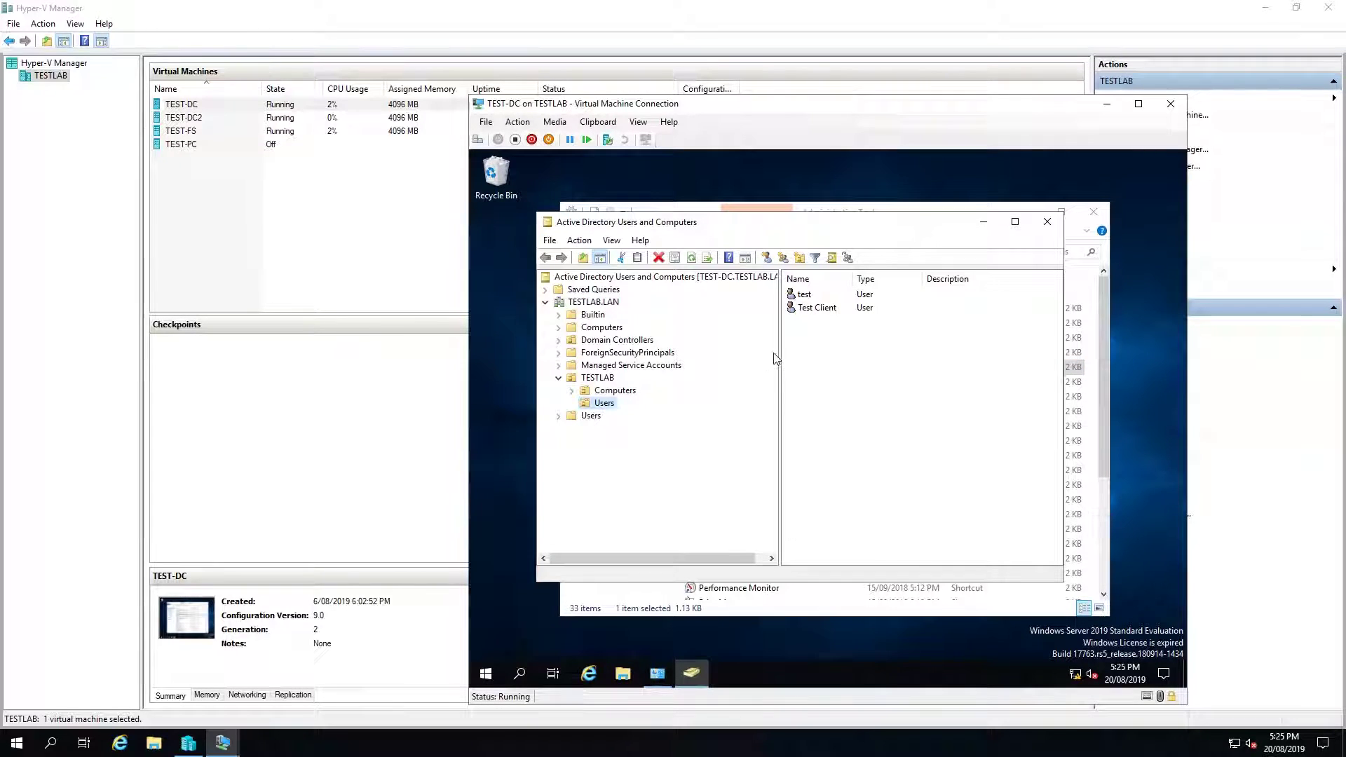
# Step: Create a Groups organizational unit inside the TESTLAB OU
pyautogui.rightClick(593, 379)
pyautogui.moveTo(666, 437)
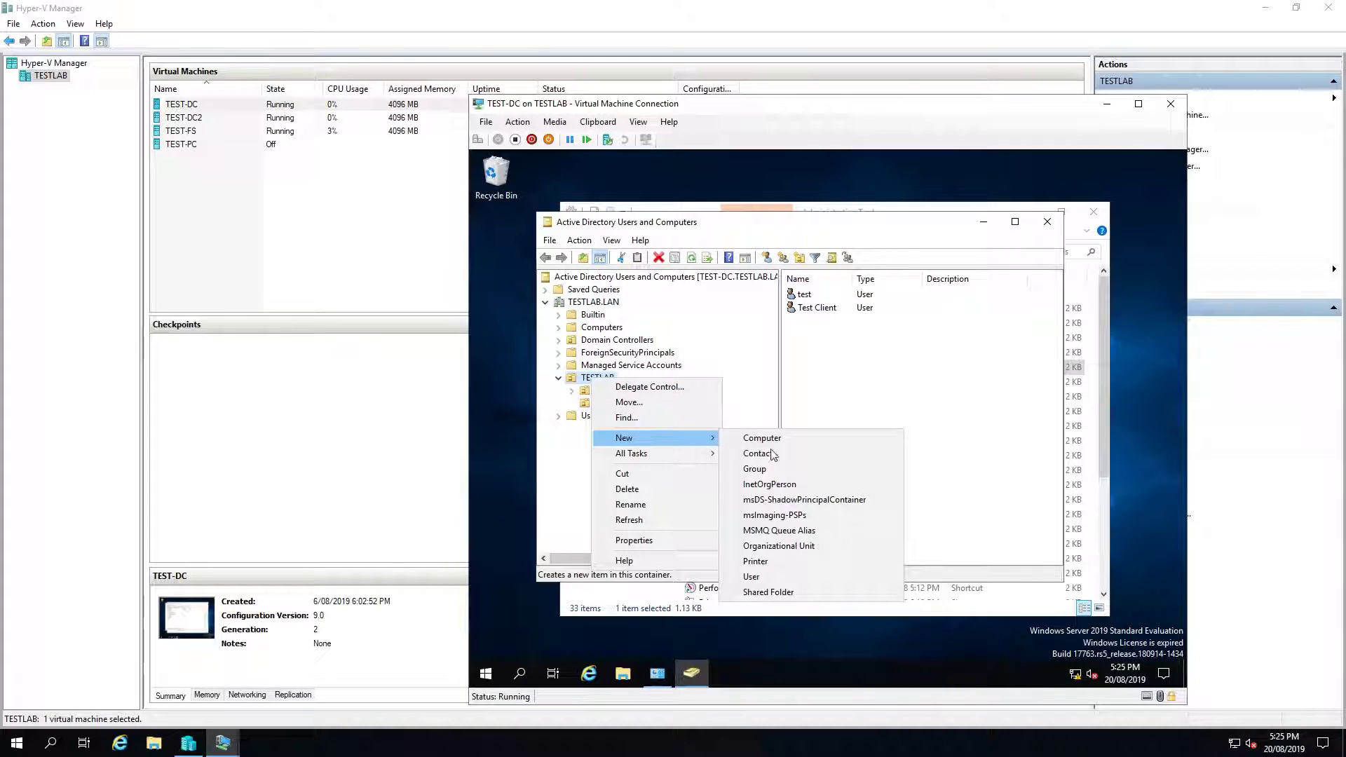
pyautogui.click(781, 545)
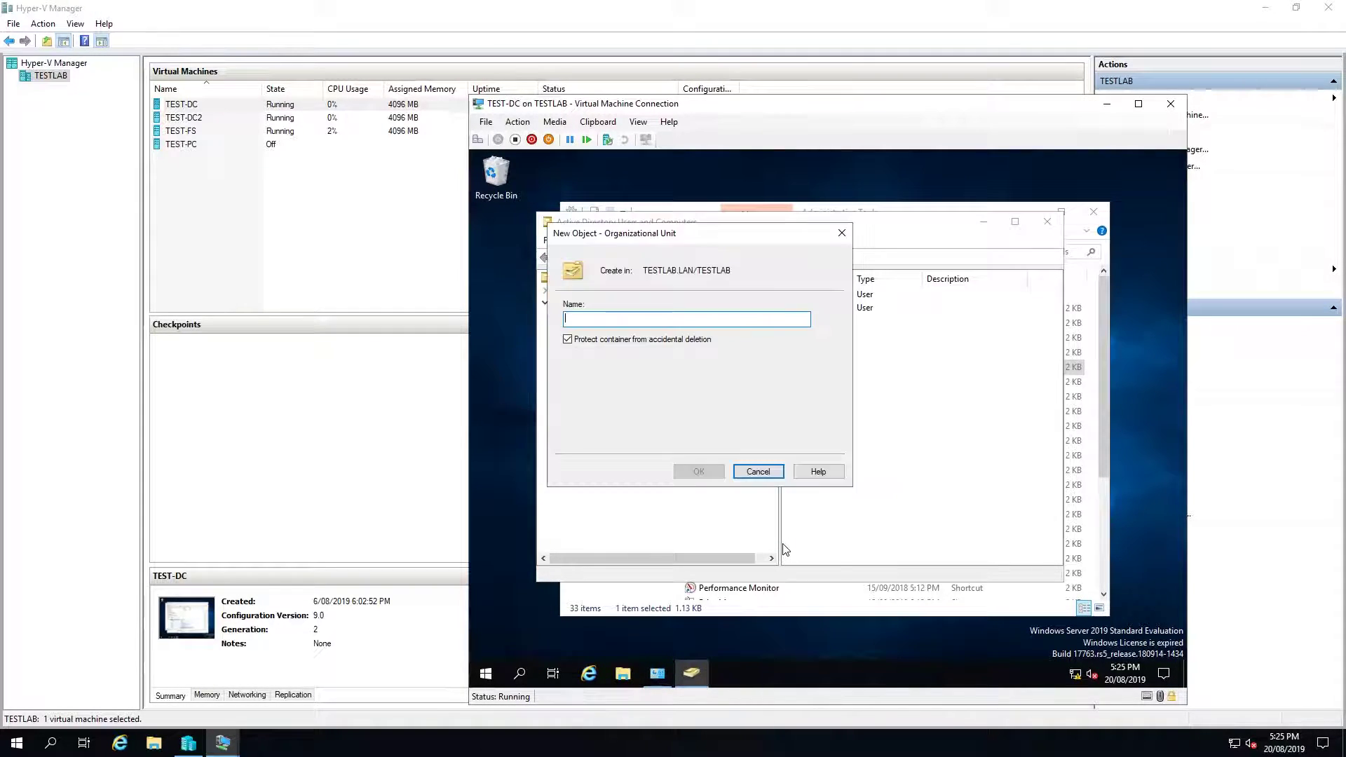
pyautogui.write('S')
pyautogui.press('BackSpace')
pyautogui.write('Gi')
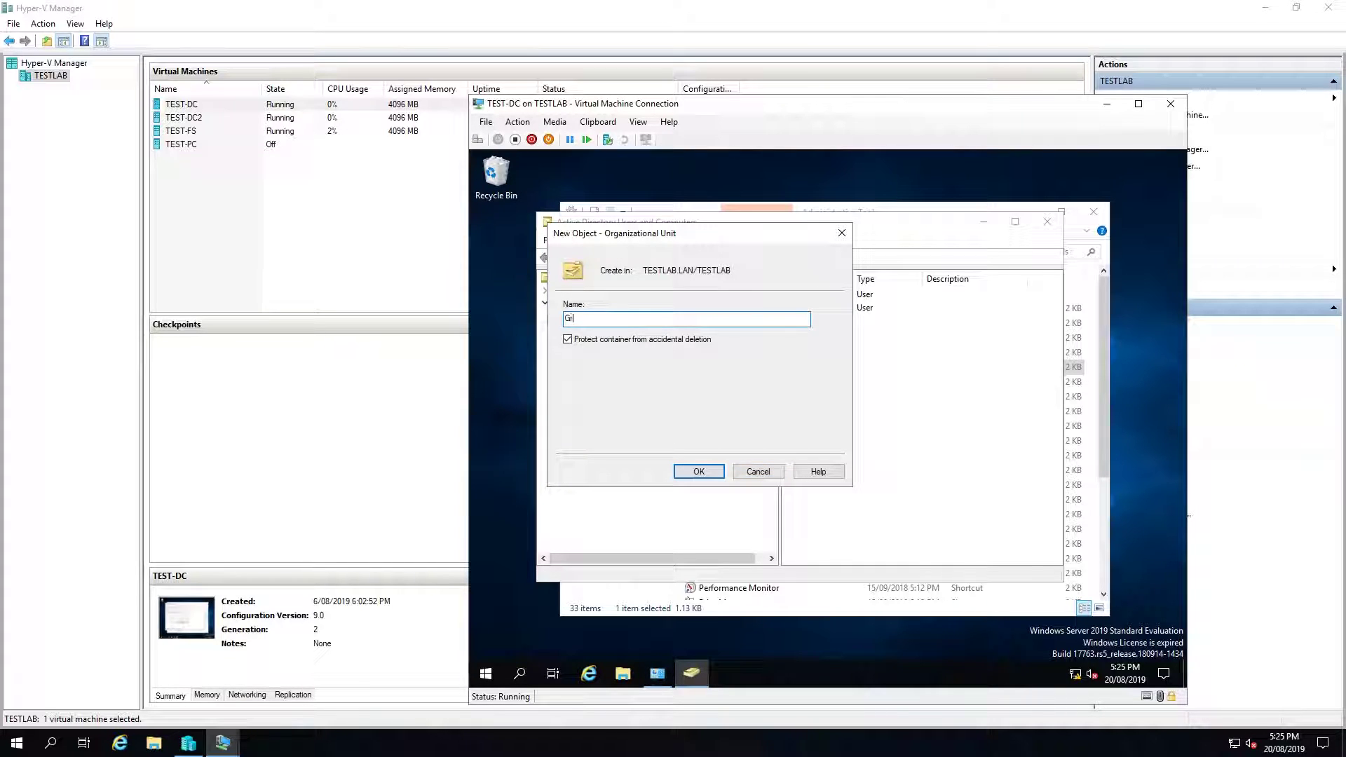
pyautogui.press('Return')
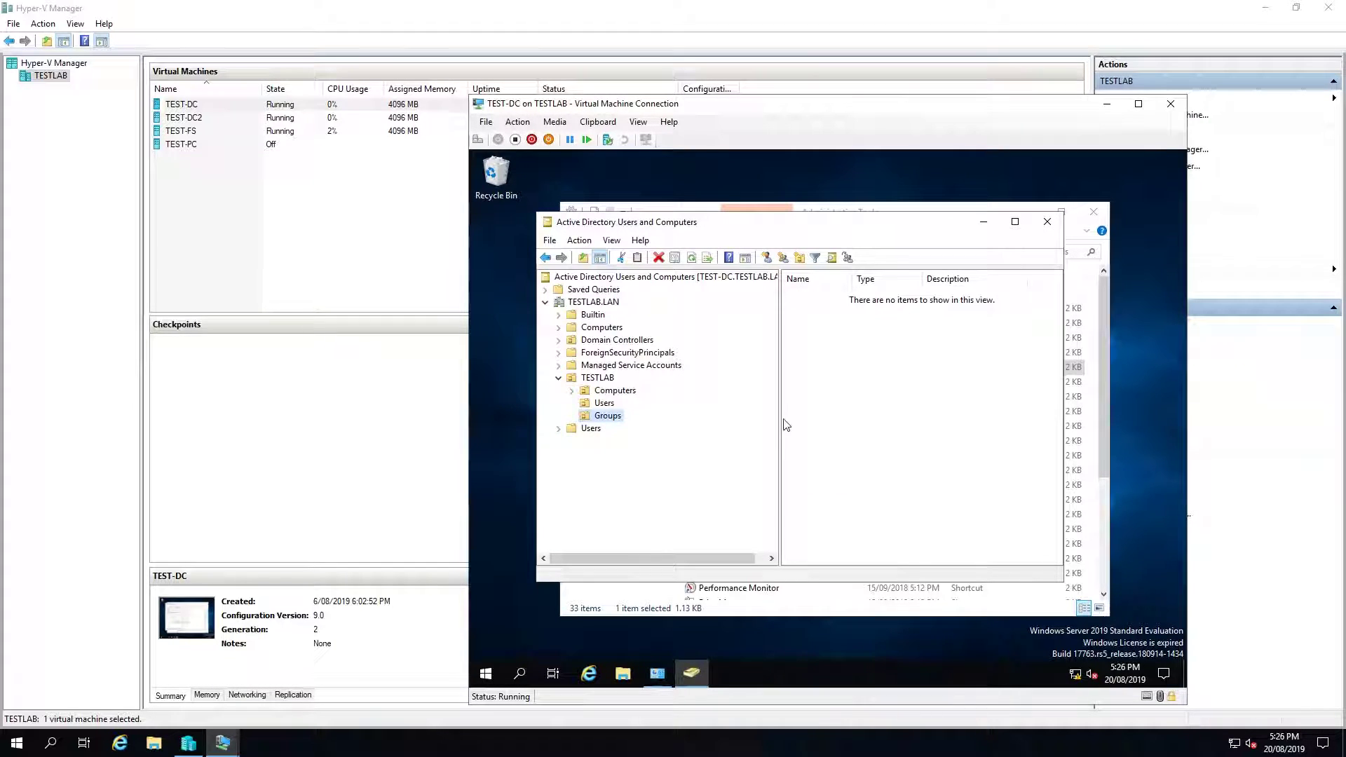
# Step: Add the Mangers and Workers groups to the Groups OU
pyautogui.rightClick(845, 383)
pyautogui.moveTo(889, 434)
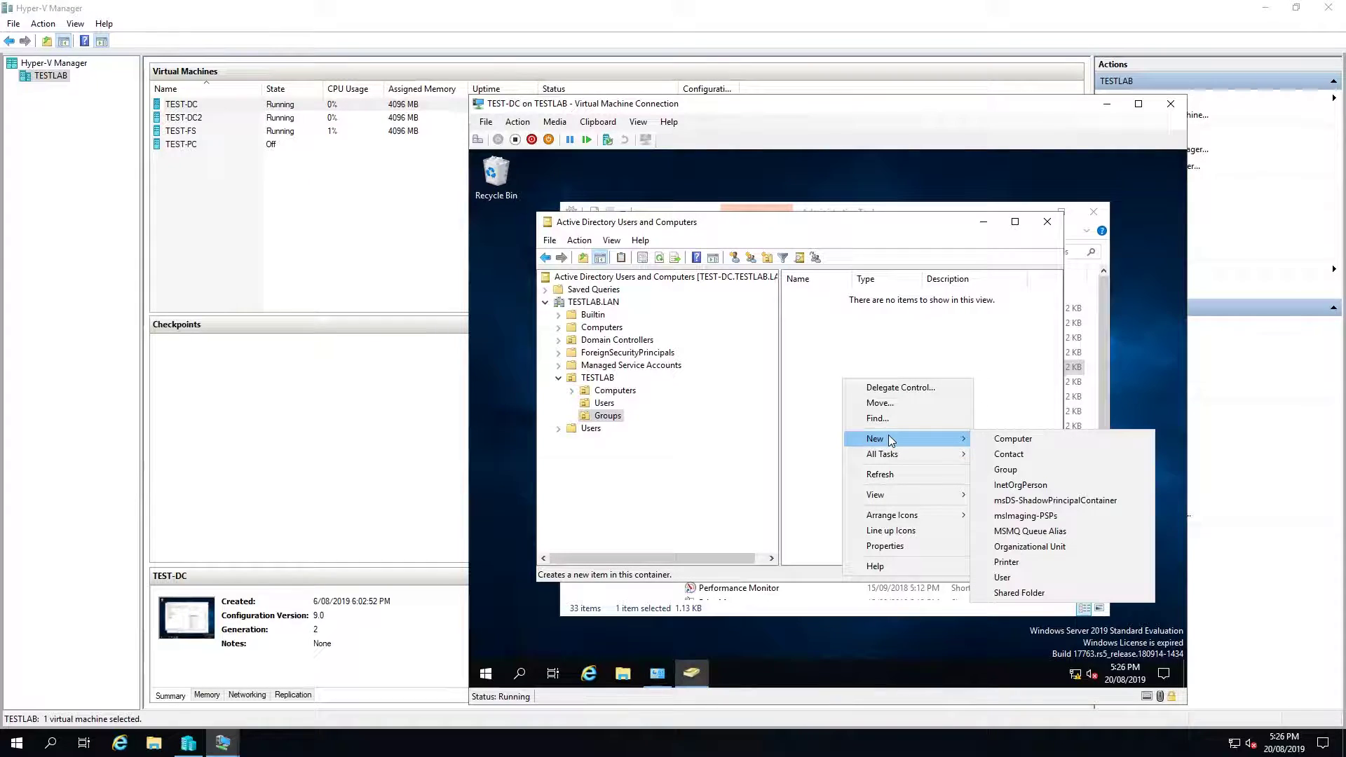
pyautogui.click(1015, 470)
pyautogui.write('M')
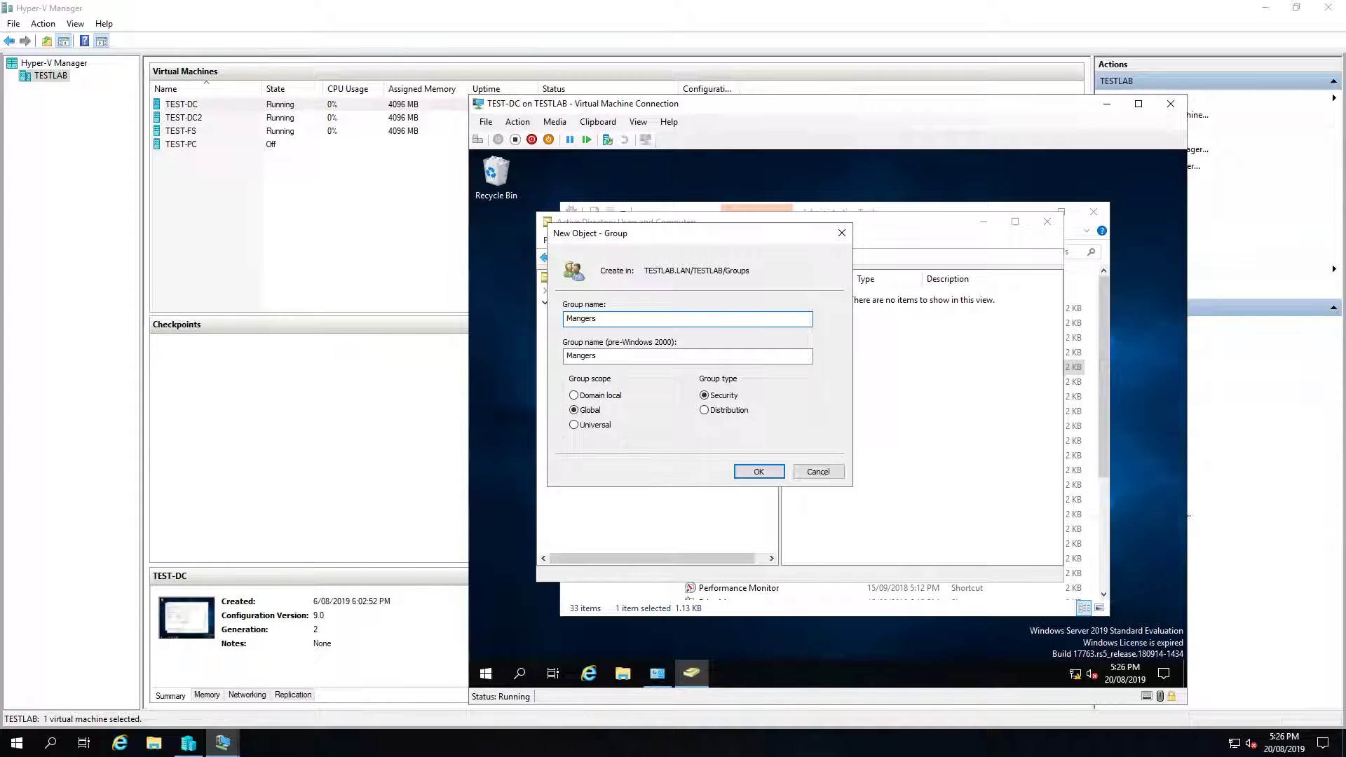
pyautogui.write('angers')
pyautogui.press('Return')
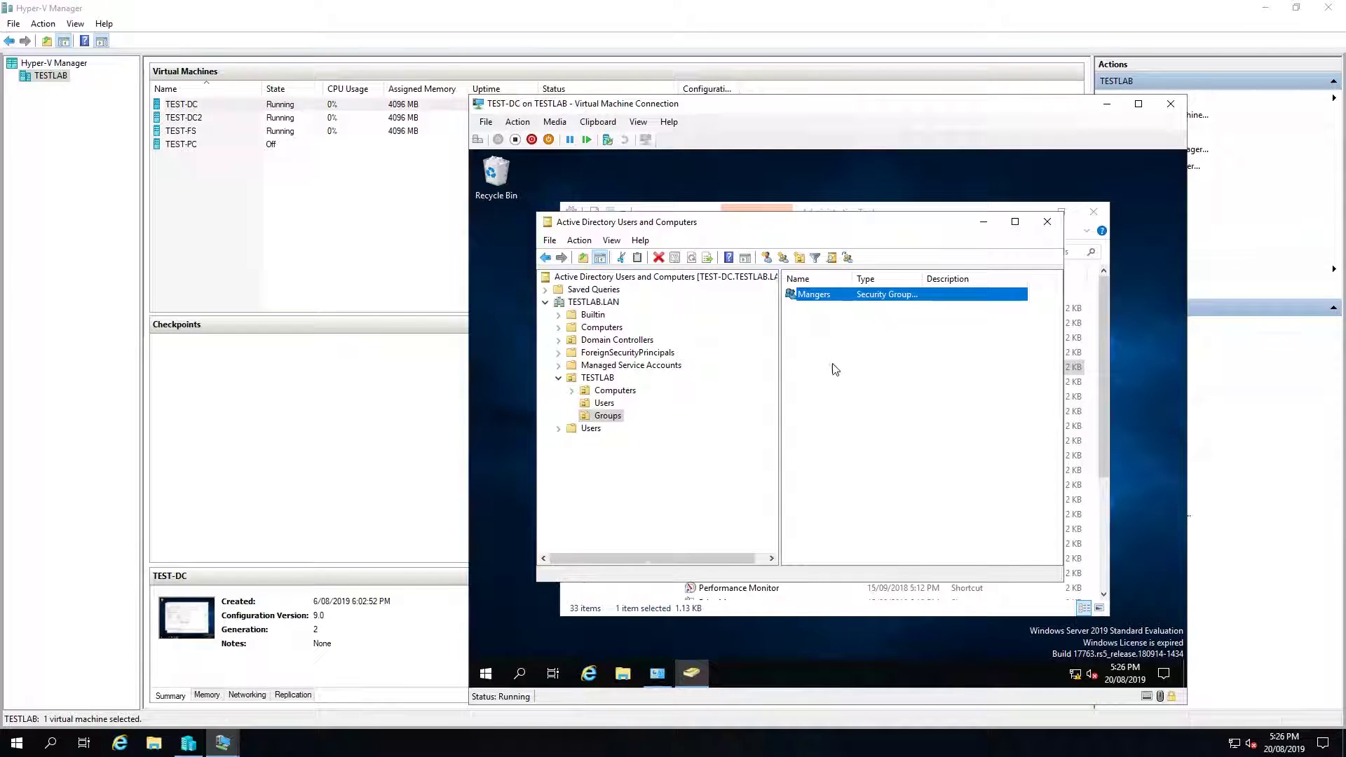
pyautogui.rightClick(822, 344)
pyautogui.moveTo(864, 401)
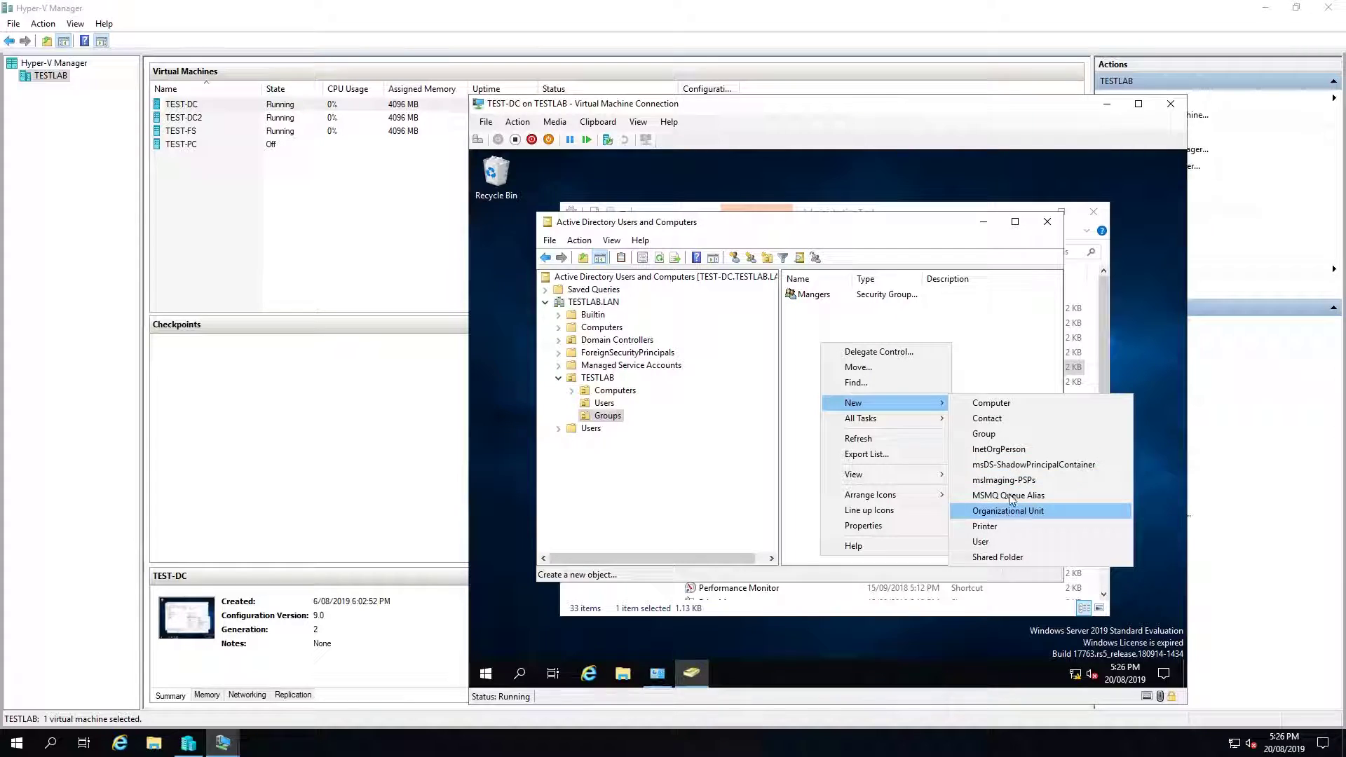
pyautogui.click(994, 434)
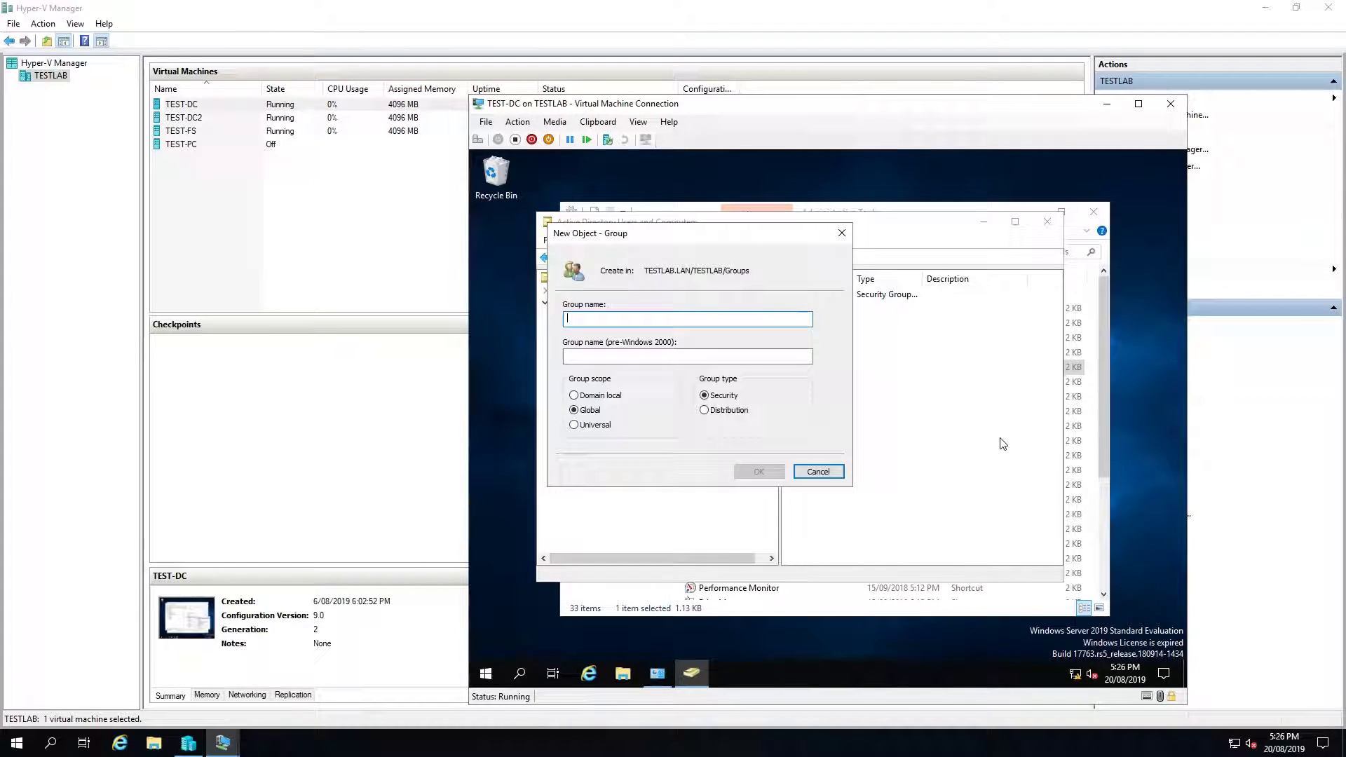
pyautogui.write('Workers')
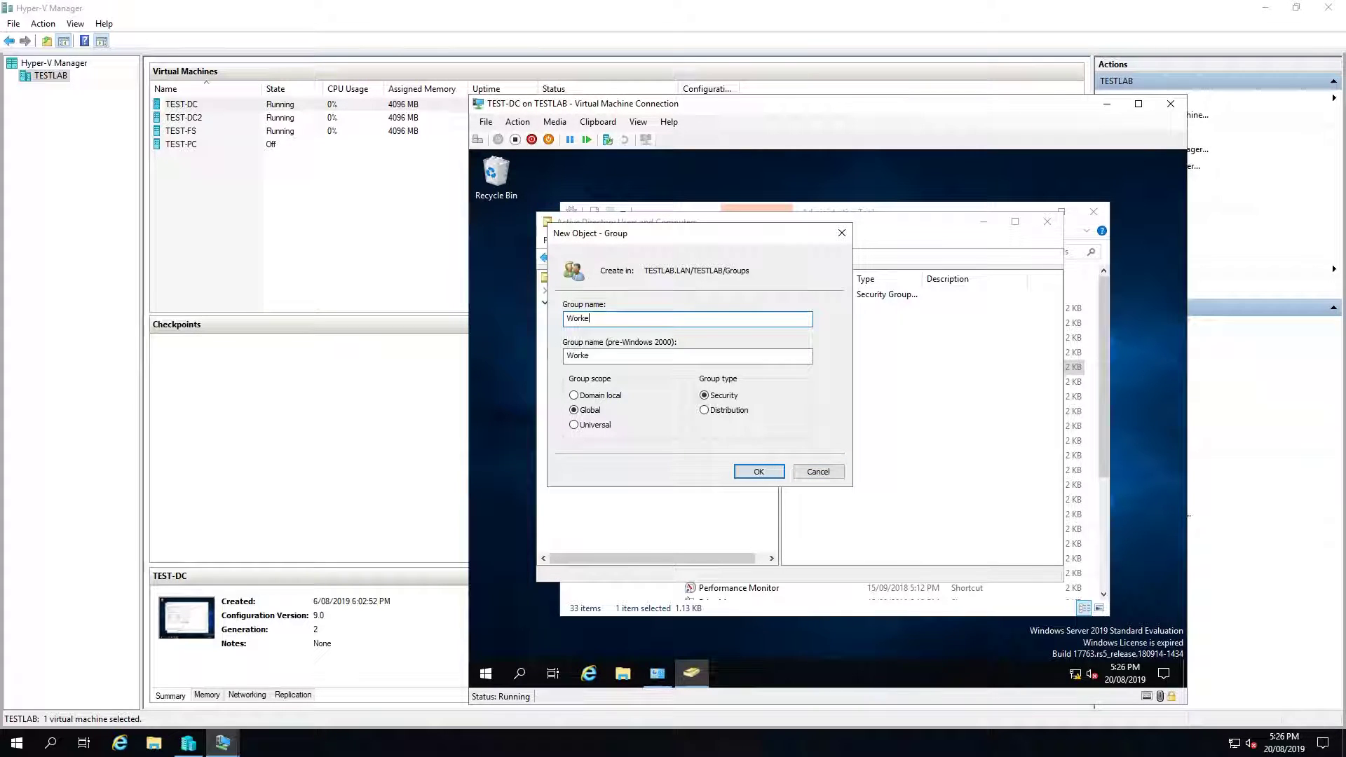
pyautogui.press('Return')
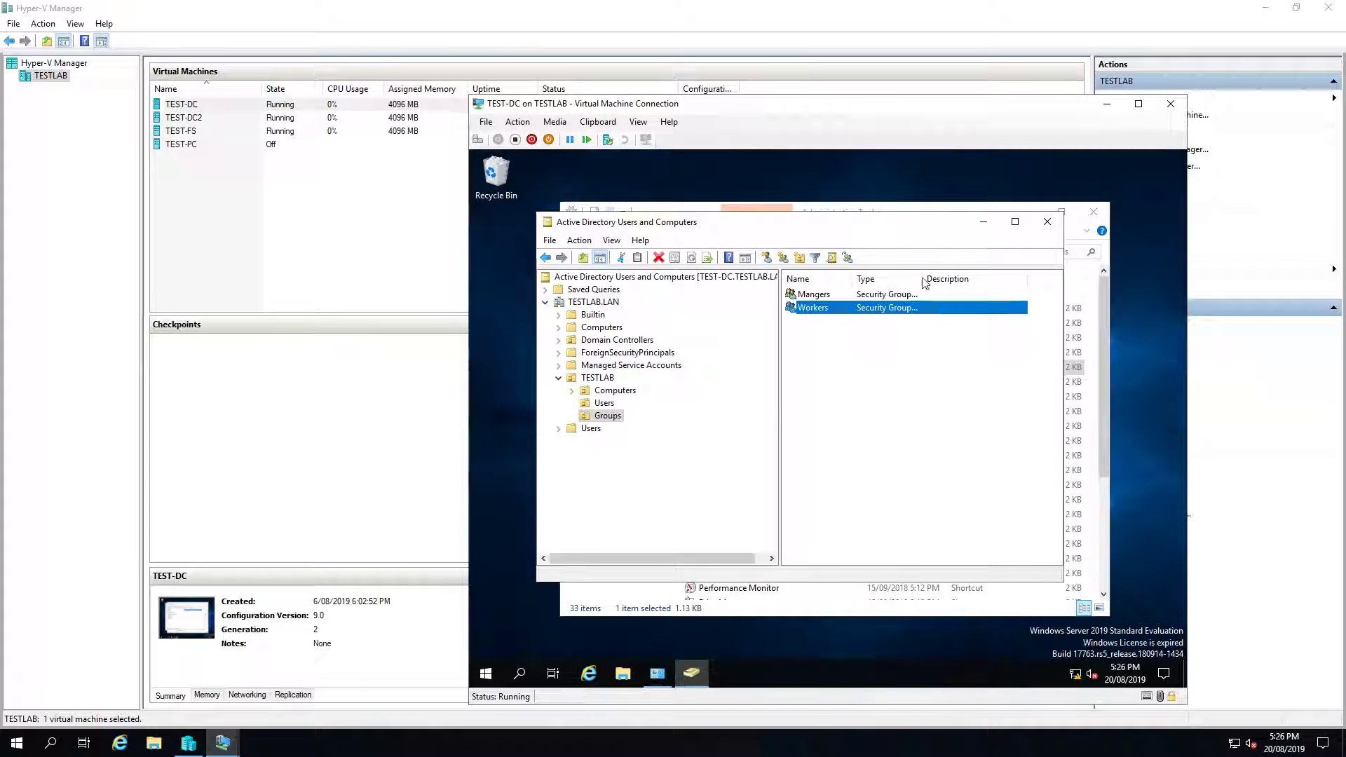
pyautogui.click(604, 404)
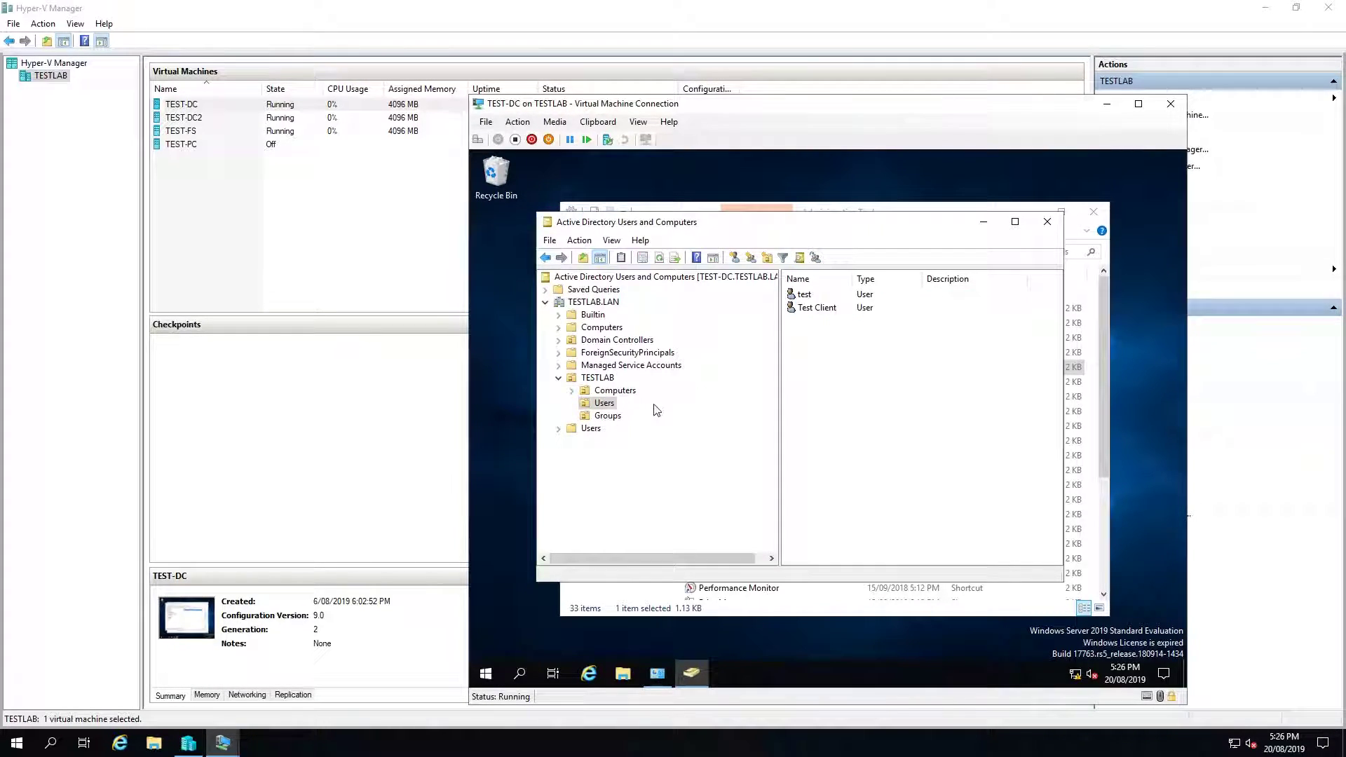
# Step: Fill in a new TESTLAB\Users user 'manager' with a password that never expires and needs no change at logon
pyautogui.rightClick(601, 408)
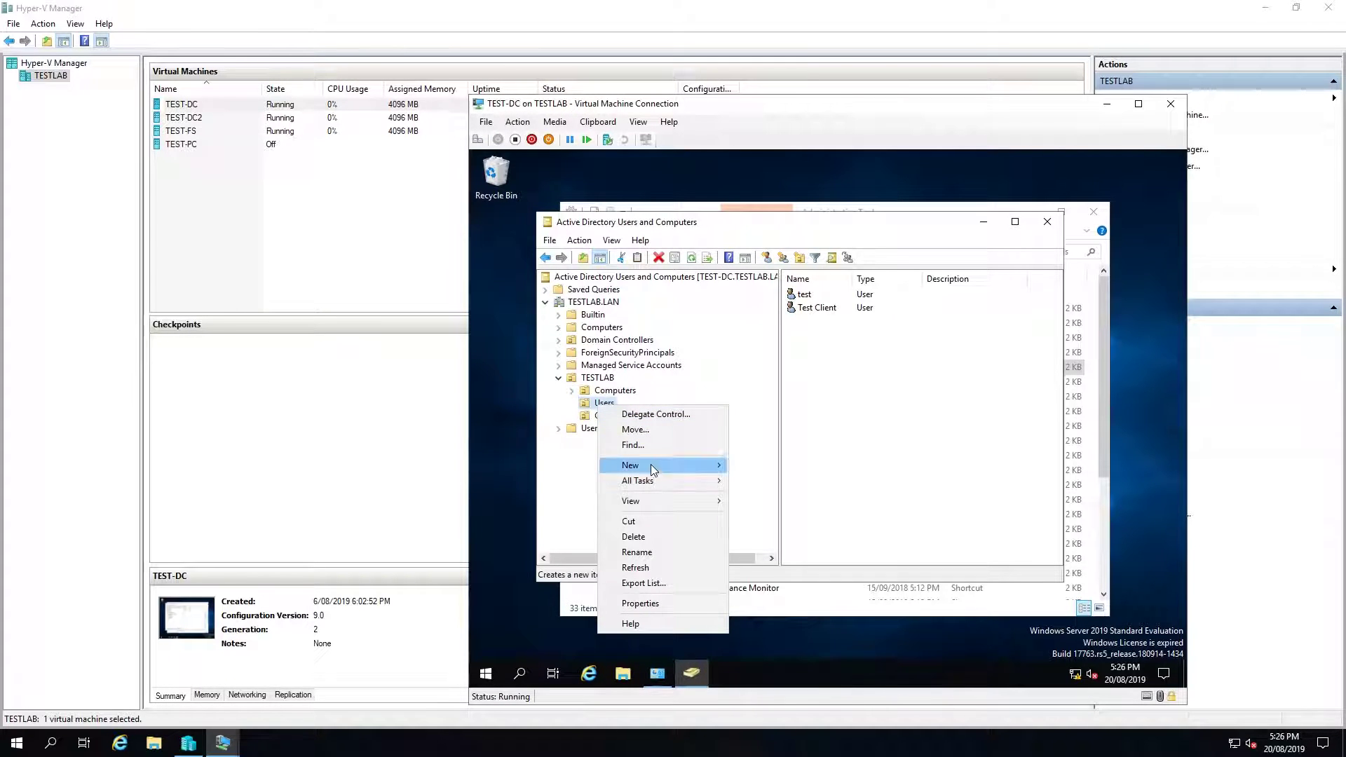
pyautogui.moveTo(650, 465)
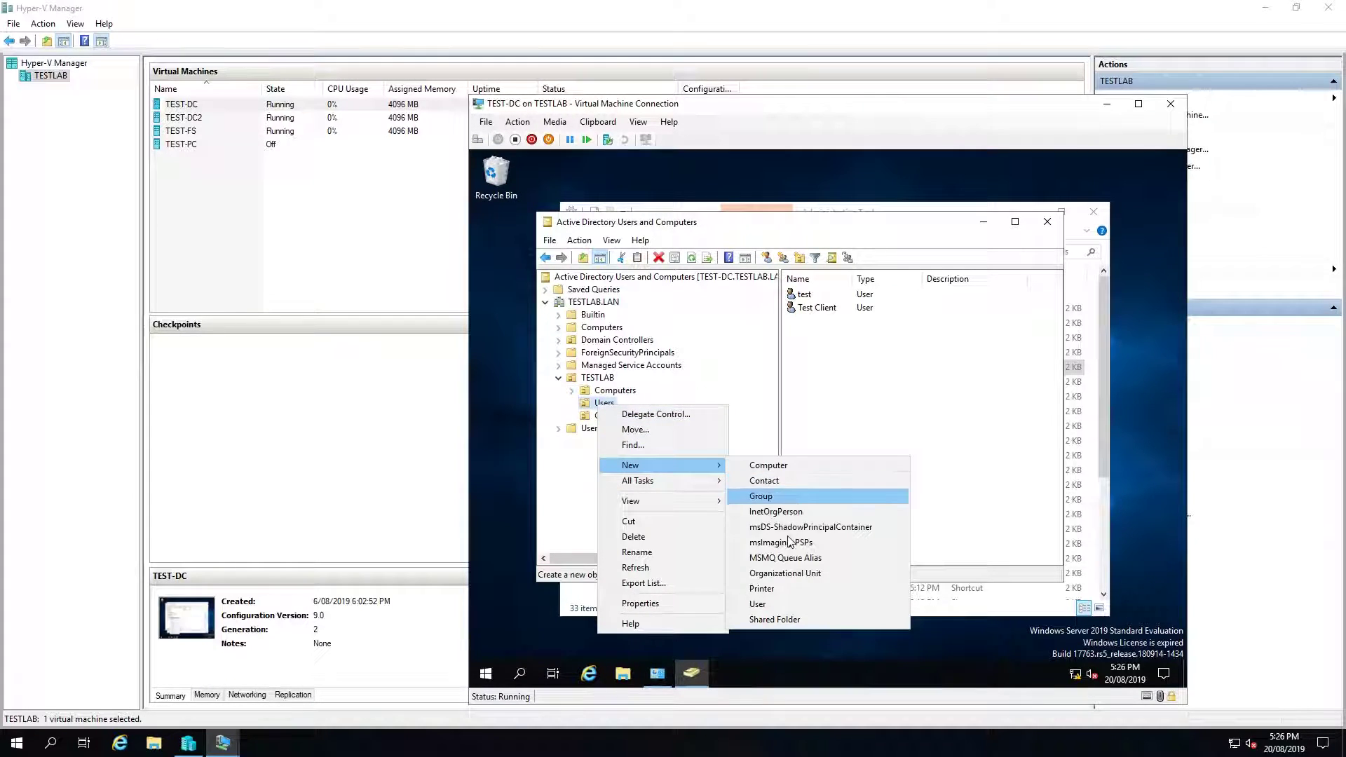
pyautogui.click(766, 604)
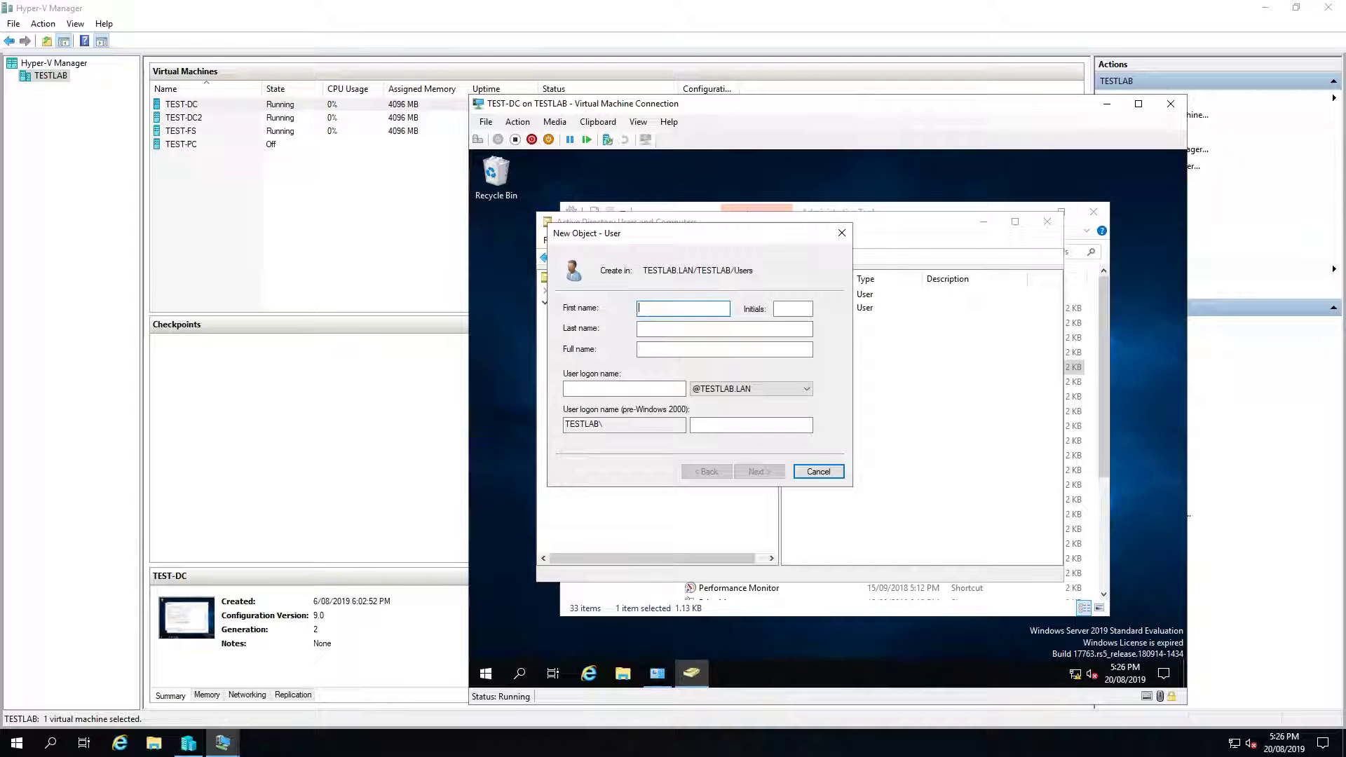
pyautogui.press('Tab')
pyautogui.press('Tab')
pyautogui.press('Tab')
pyautogui.press('Tab')
pyautogui.write('manager')
pyautogui.write('••••••••••••')
pyautogui.press('Tab')
pyautogui.write('••••••••••••')
pyautogui.click(573, 355)
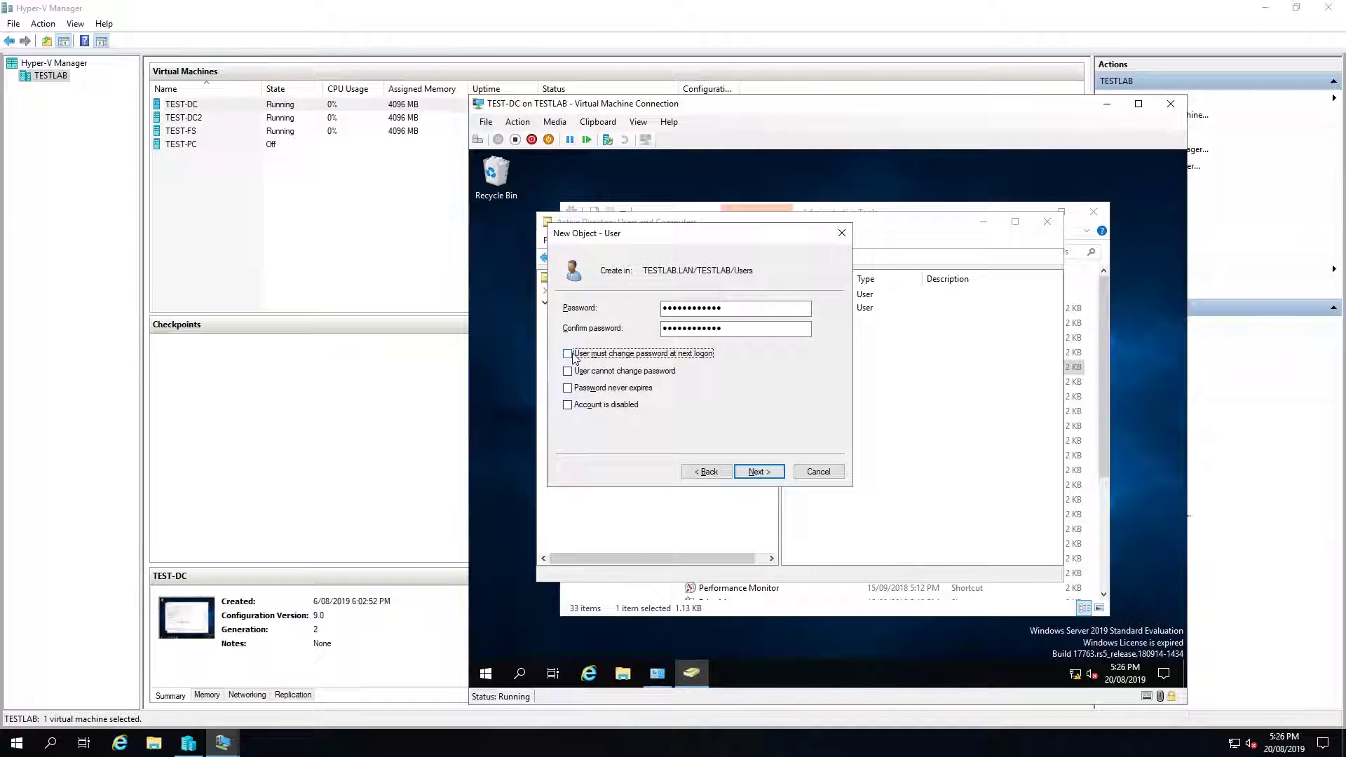
pyautogui.click(579, 390)
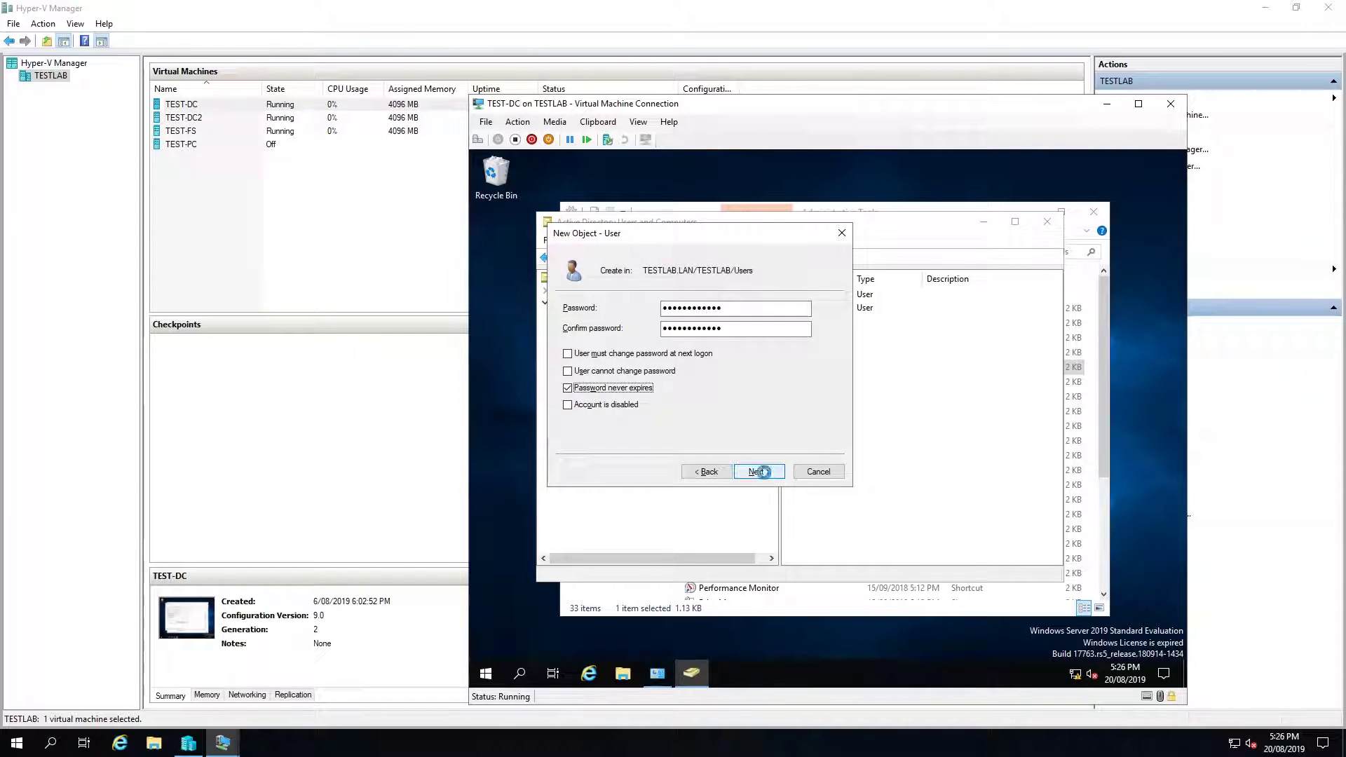
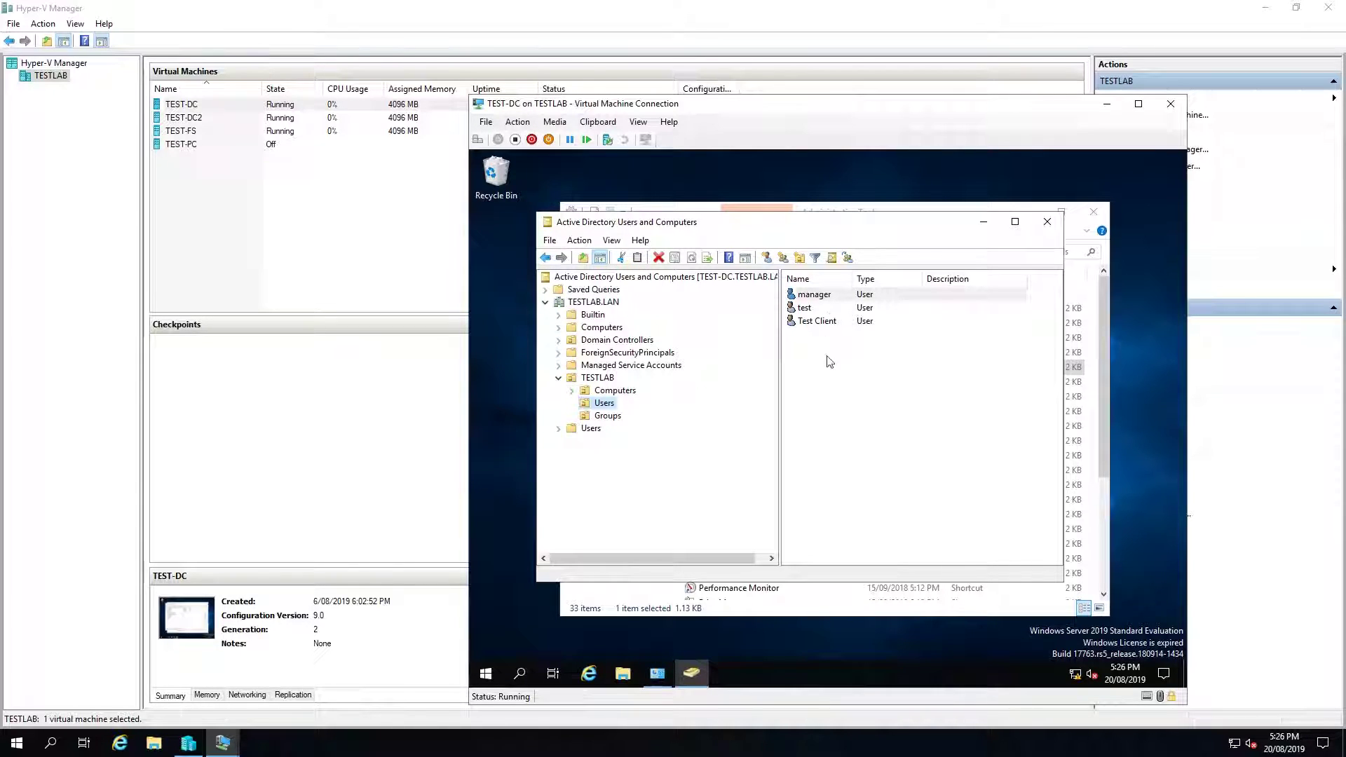
# Step: Start a new user in Users with name and logon name worker
pyautogui.rightClick(842, 402)
pyautogui.moveTo(904, 461)
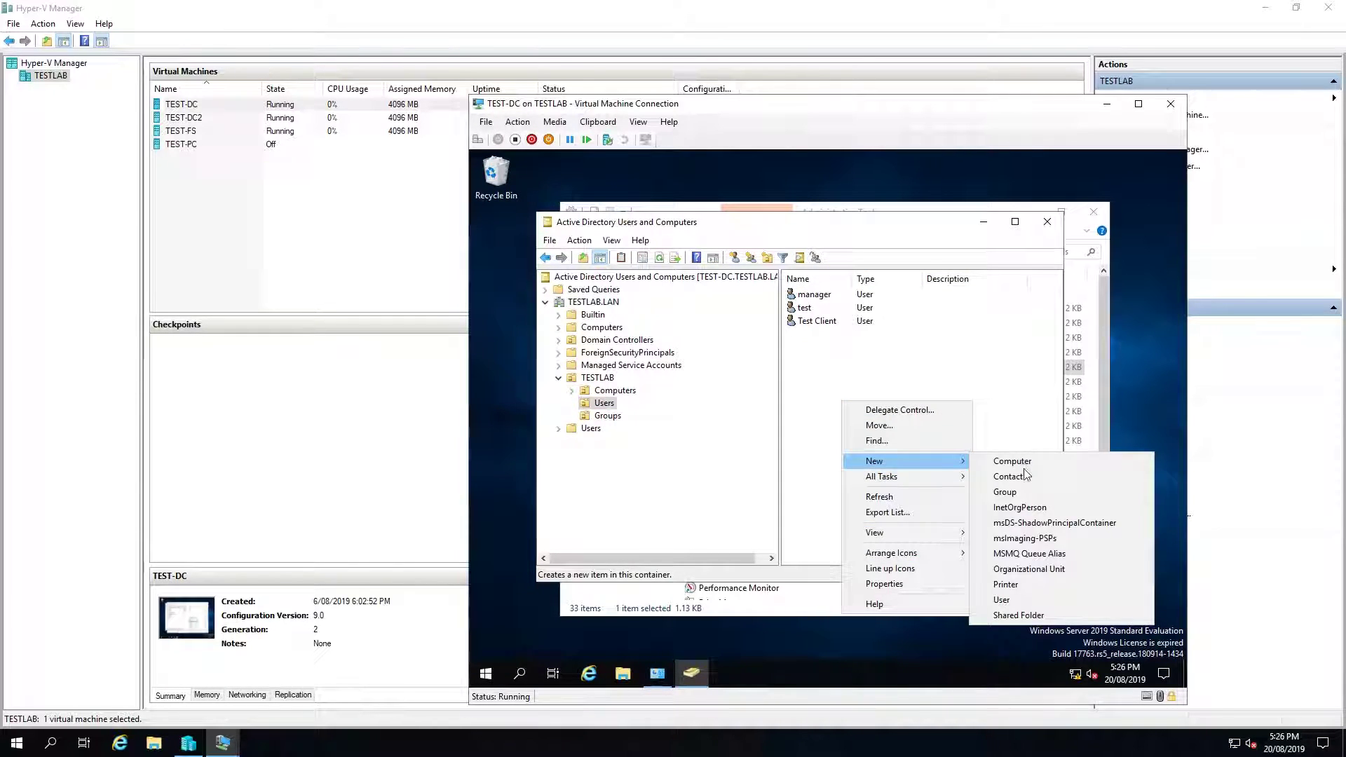
pyautogui.click(1003, 600)
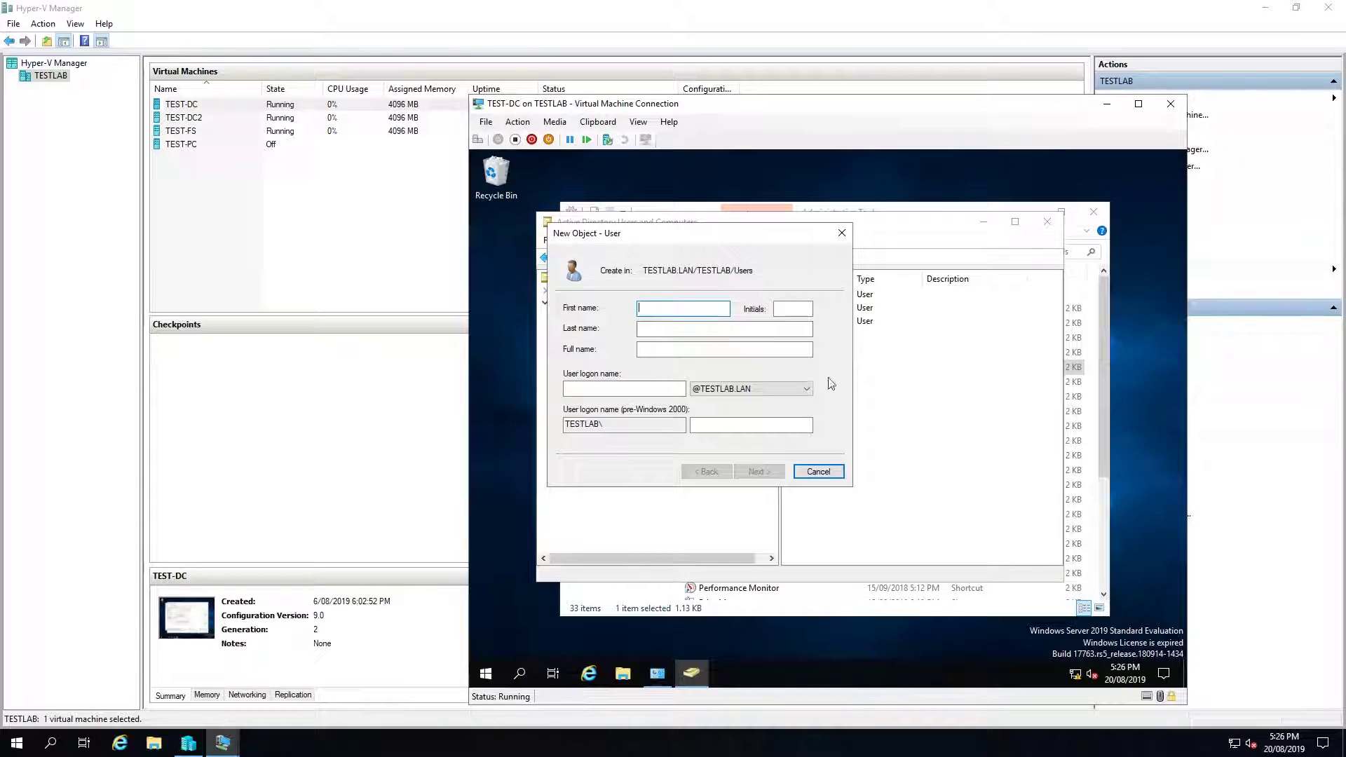
pyautogui.press('Tab')
pyautogui.press('Tab')
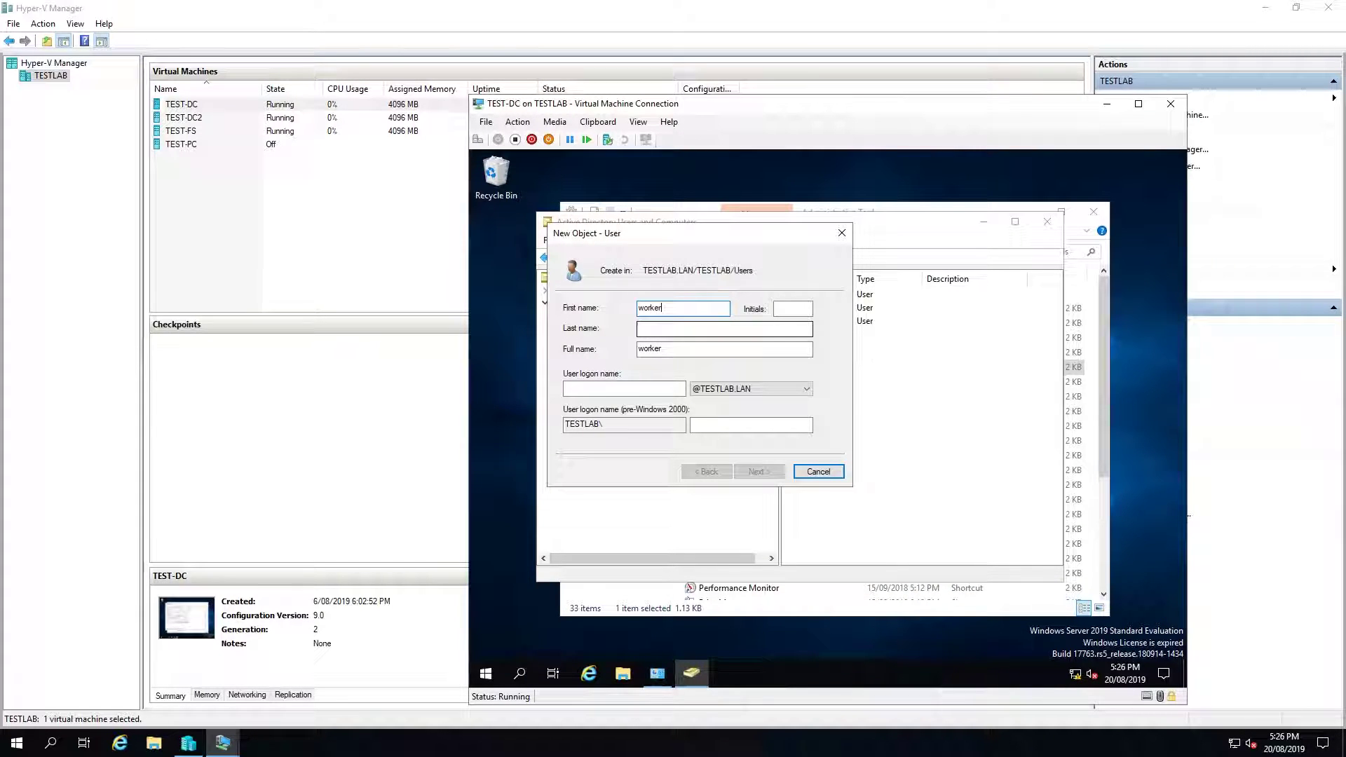
pyautogui.write('worker')
pyautogui.press('Tab')
pyautogui.press('Tab')
pyautogui.press('Tab')
pyautogui.press('Tab')
pyautogui.press('Tab')
pyautogui.press('Tab')
pyautogui.press('Tab')
pyautogui.press('Tab')
pyautogui.press('Tab')
pyautogui.press('Tab')
pyautogui.press('Tab')
pyautogui.press('Tab')
pyautogui.write('worker')
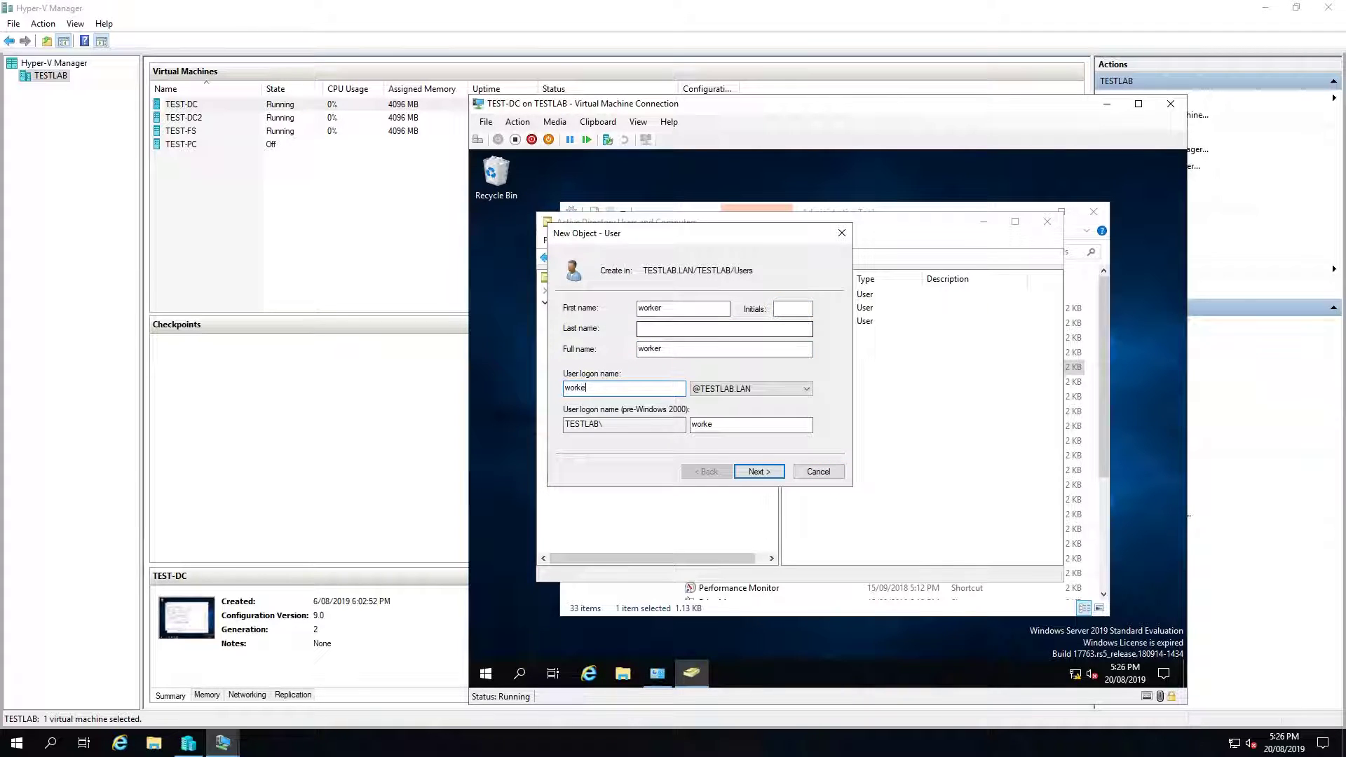
pyautogui.press('Return')
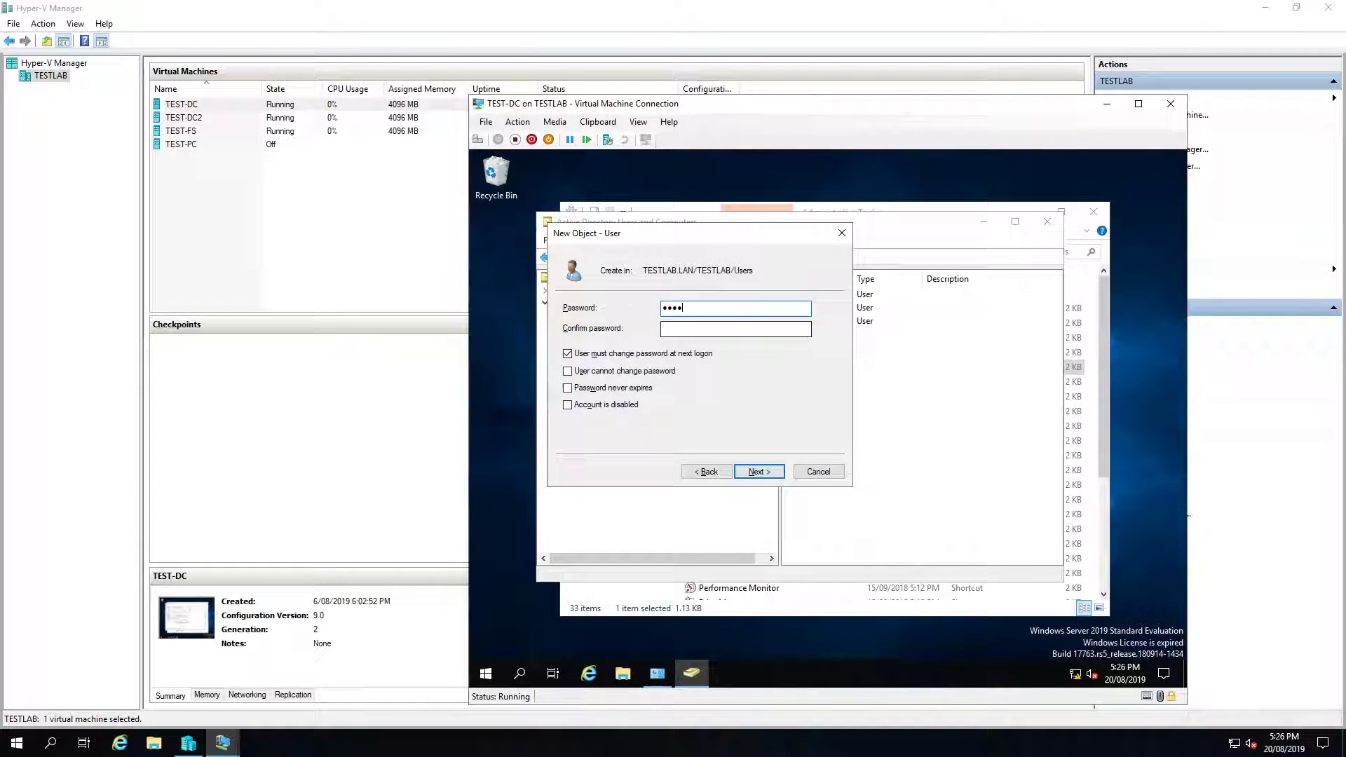
# Step: Set the account password, untick must-change, tick Password never expires, and finish
pyautogui.press('Tab')
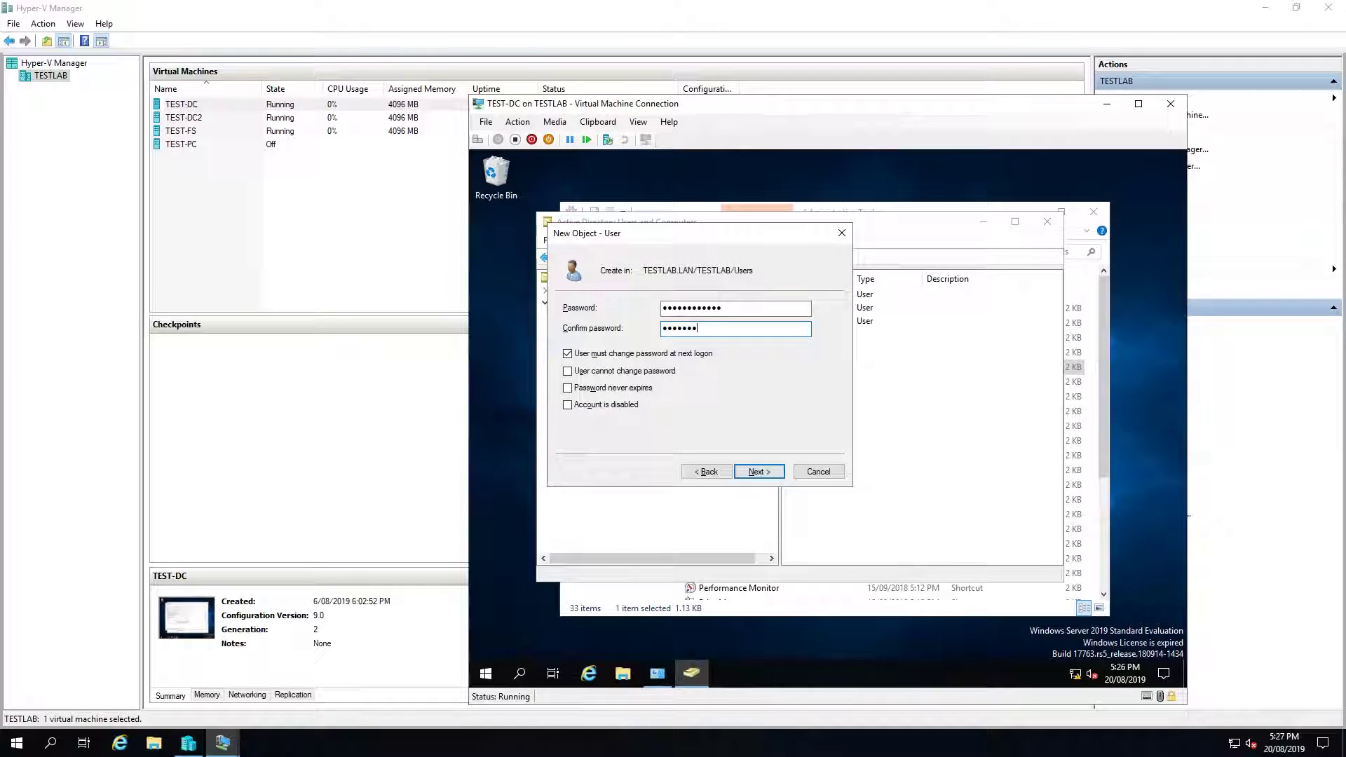
pyautogui.press('Tab')
pyautogui.press('space')
pyautogui.press('Tab')
pyautogui.press('Tab')
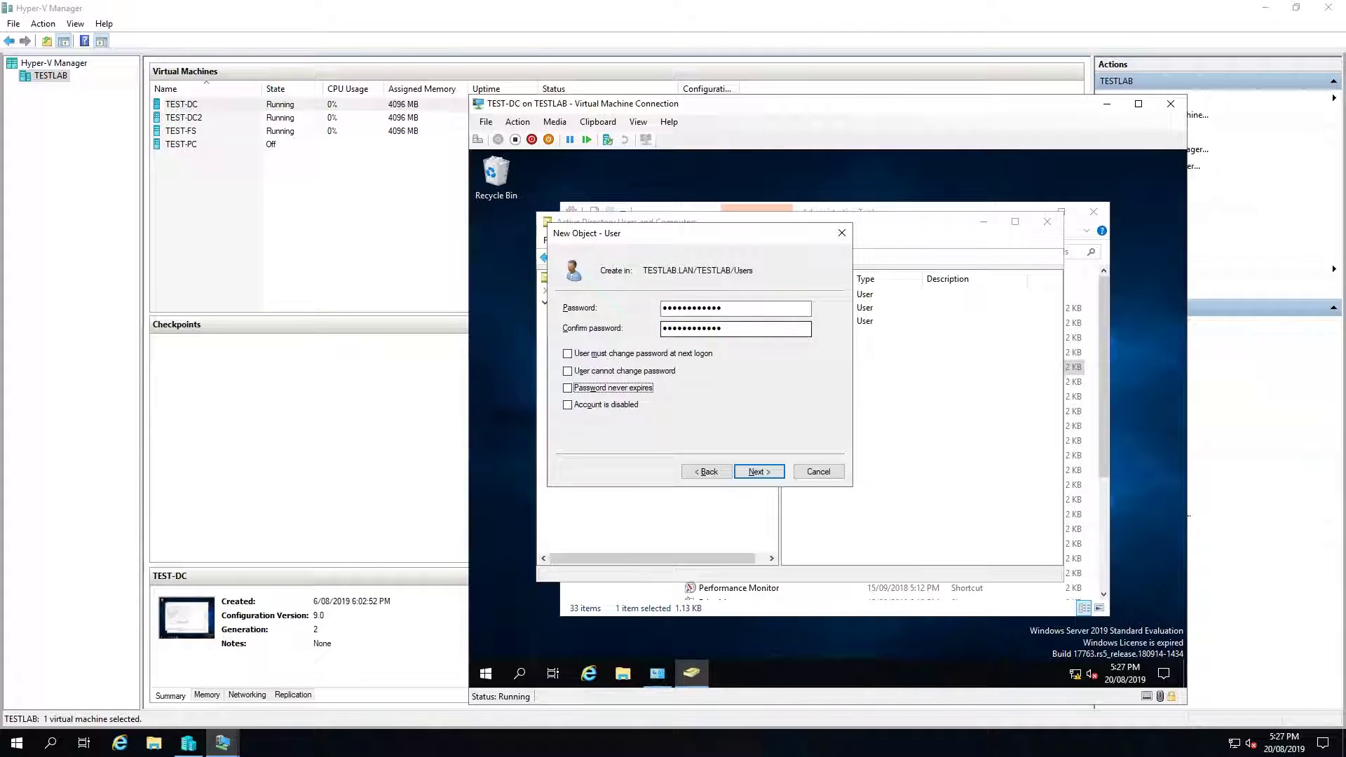
pyautogui.press('Tab')
pyautogui.press('space')
pyautogui.click(622, 390)
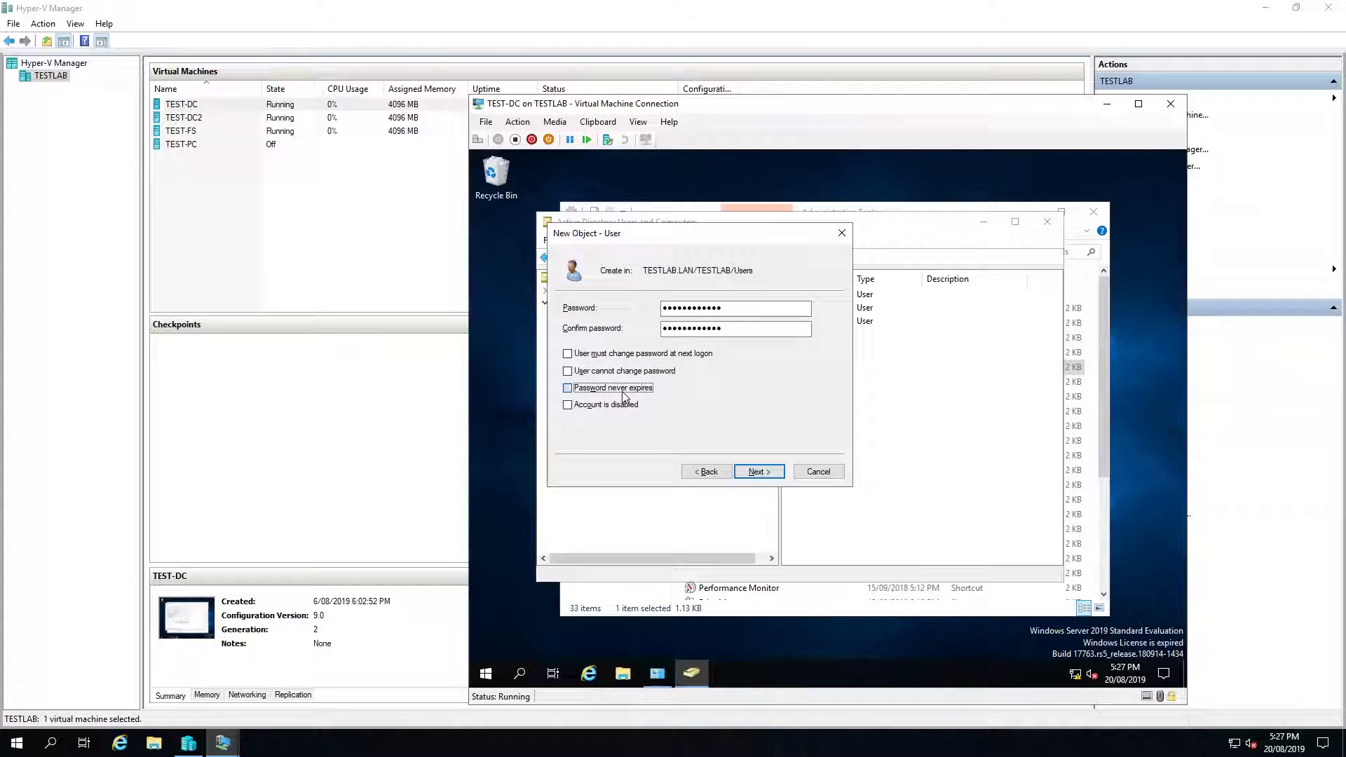
pyautogui.click(759, 471)
pyautogui.click(760, 472)
pyautogui.click(833, 401)
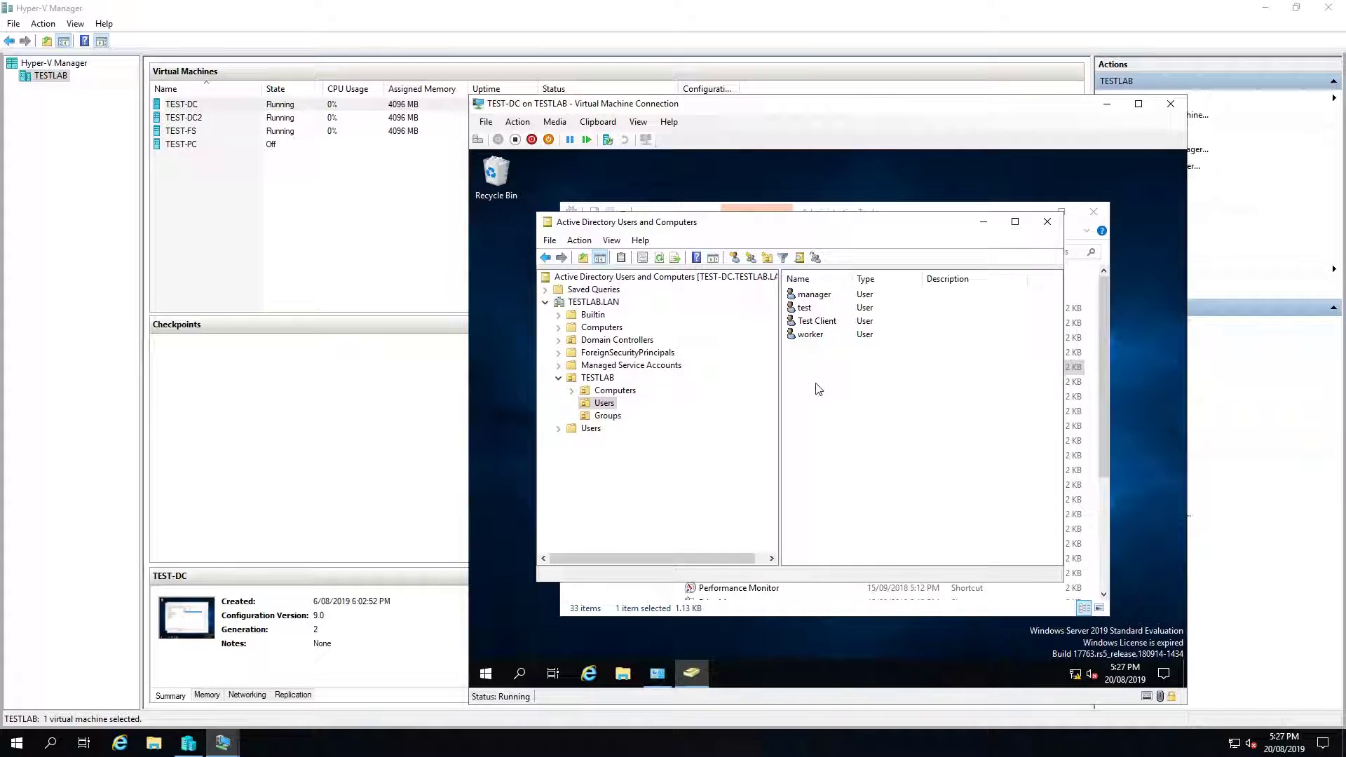
# Step: Create the Managers organizational unit under Users
pyautogui.rightClick(605, 406)
pyautogui.moveTo(651, 463)
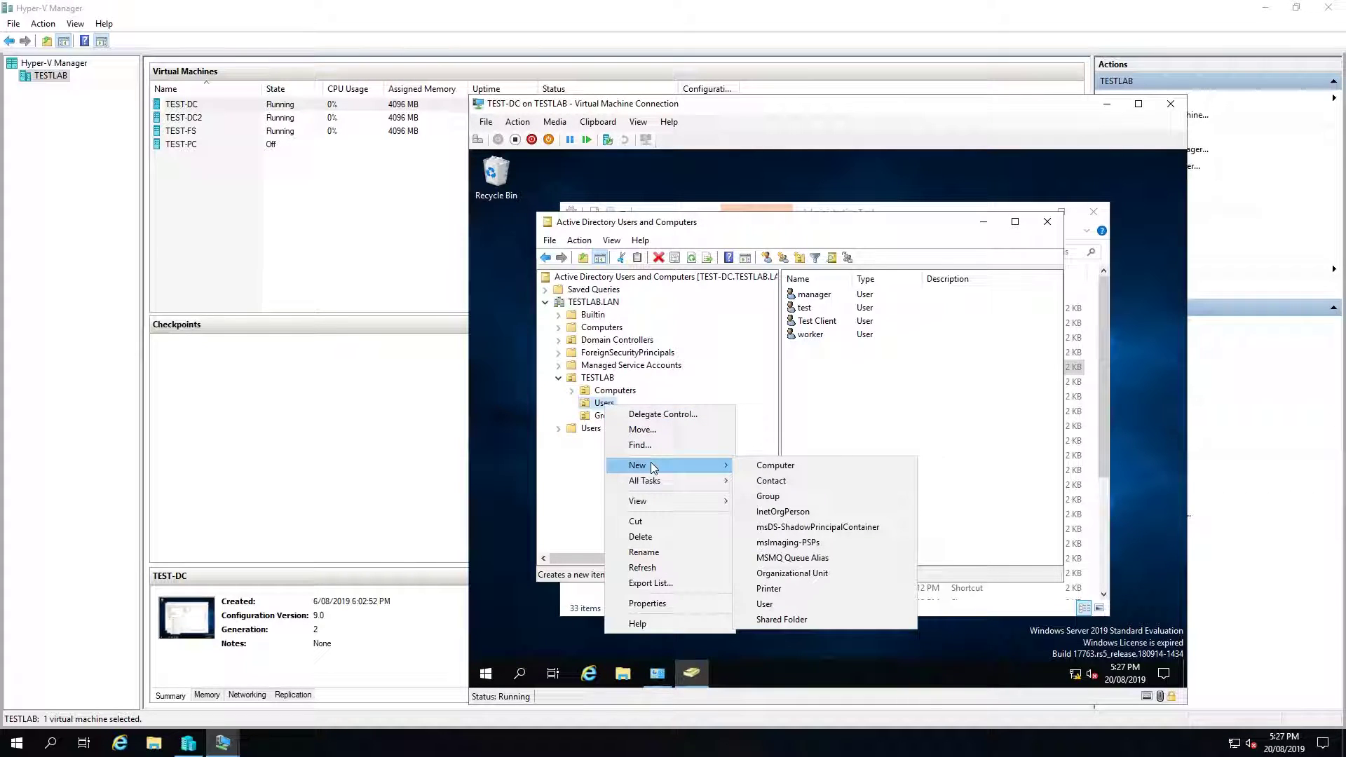
pyautogui.click(776, 574)
pyautogui.write('Managers')
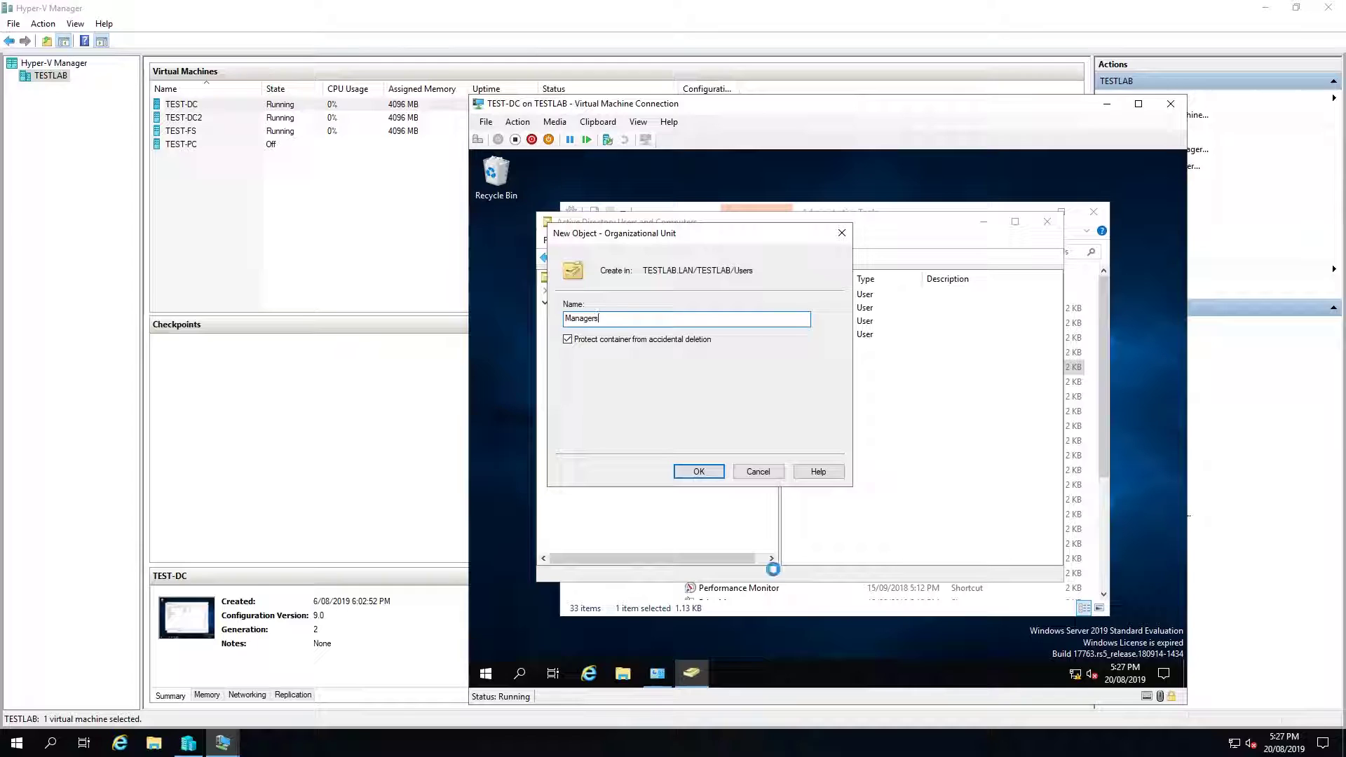
pyautogui.press('Return')
pyautogui.click(613, 415)
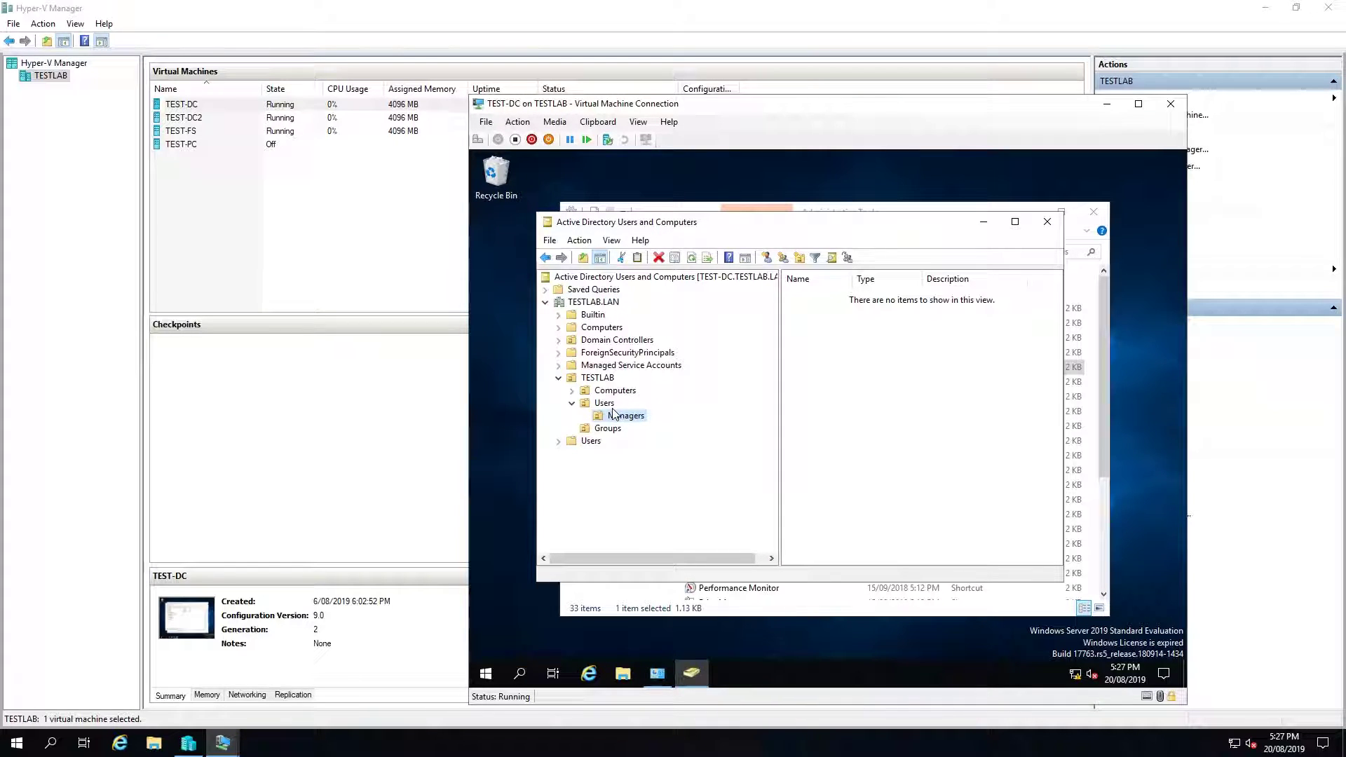
# Step: Create the Workers organizational unit under Users
pyautogui.rightClick(607, 406)
pyautogui.moveTo(701, 466)
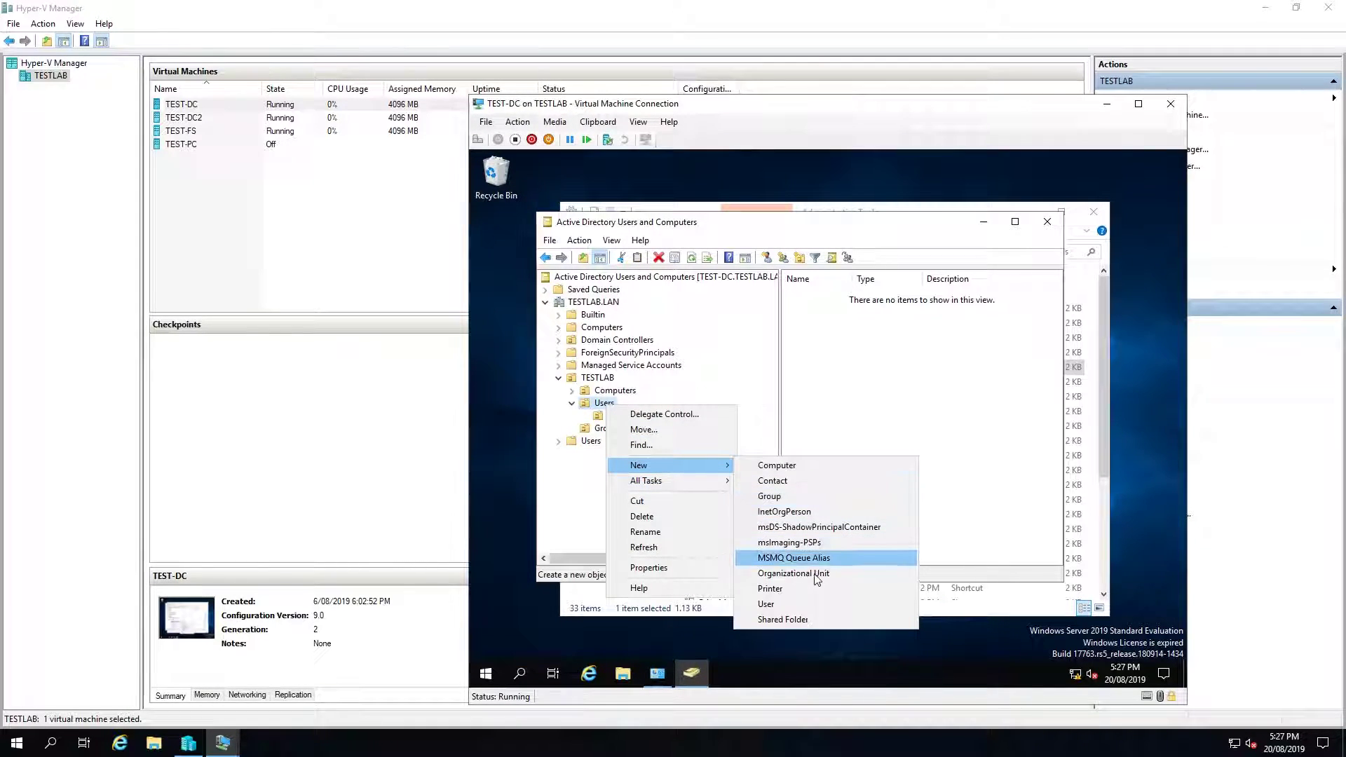
pyautogui.click(813, 573)
pyautogui.write('W')
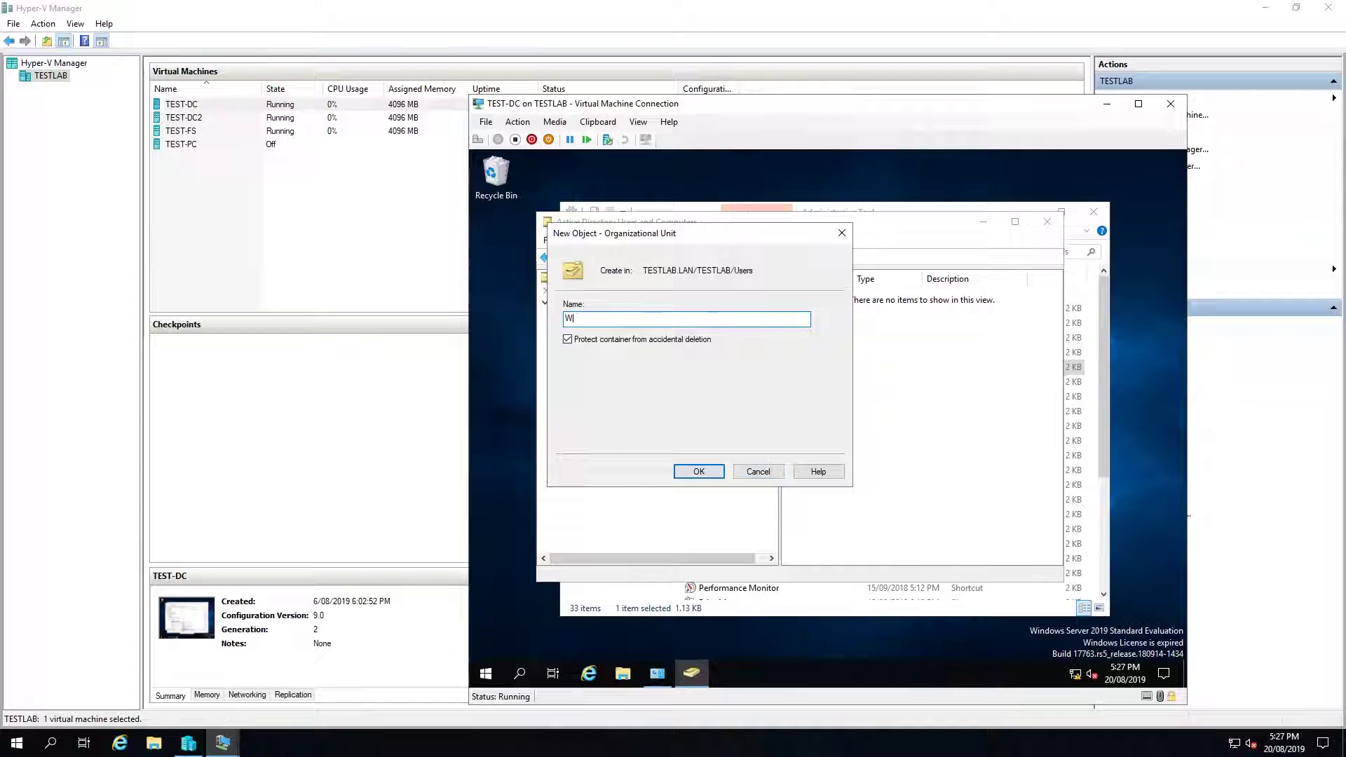
pyautogui.write('orkers')
pyautogui.press('Return')
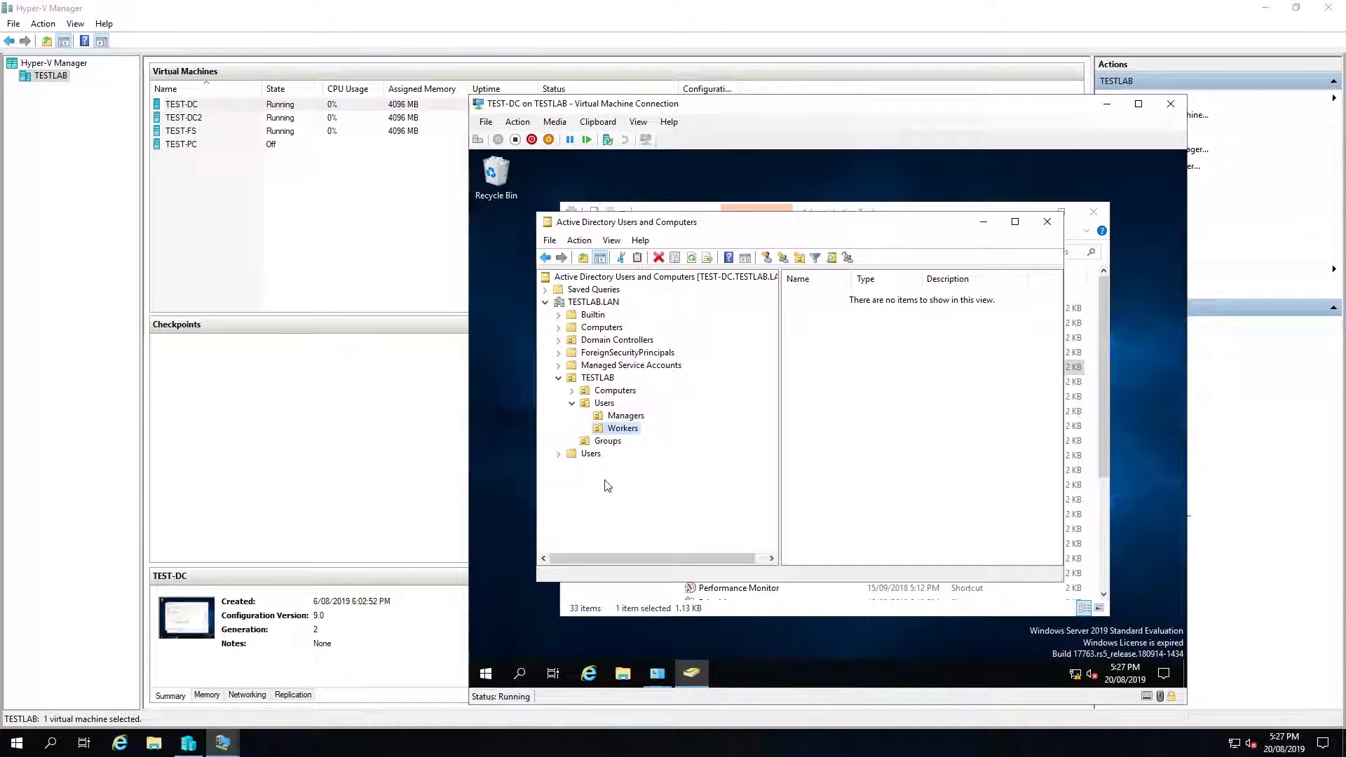
pyautogui.click(604, 403)
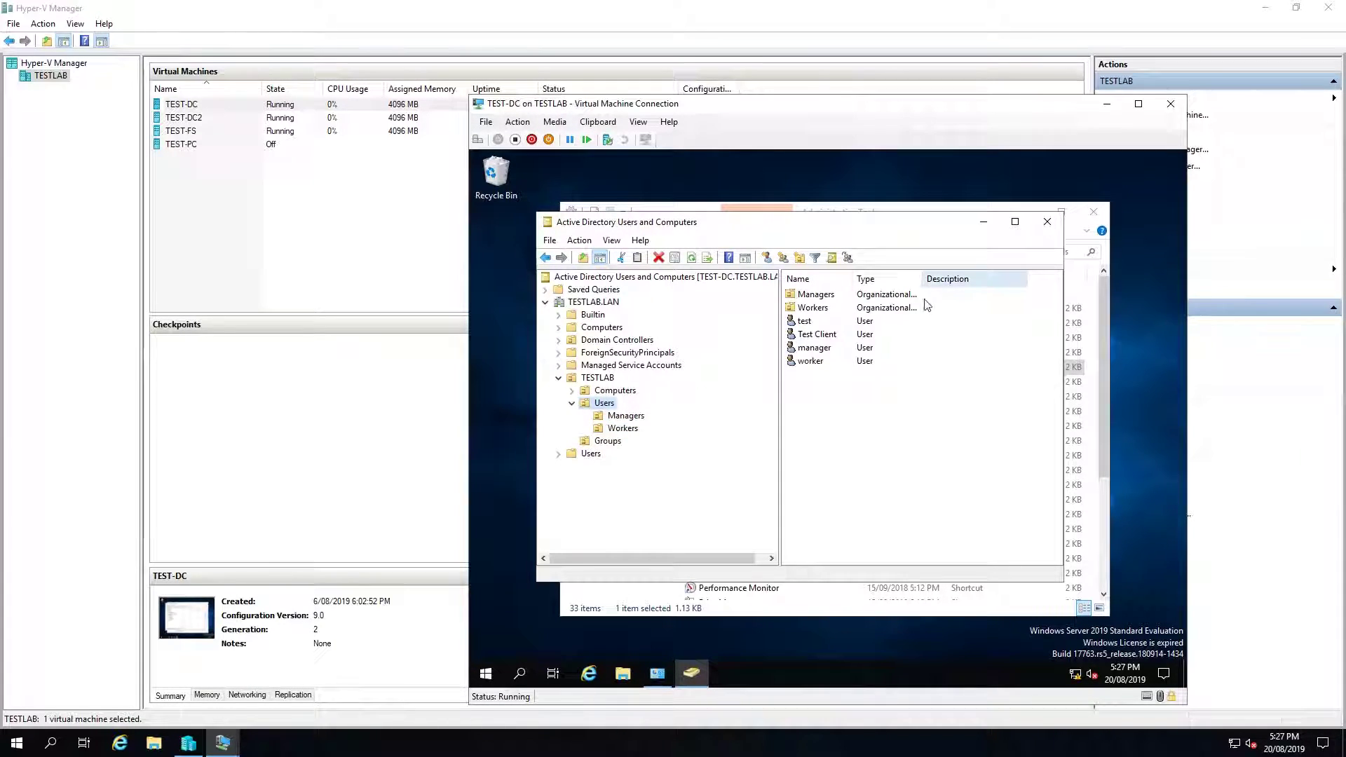
# Step: Move the manager account into the Managers OU
pyautogui.click(810, 361)
pyautogui.click(812, 347)
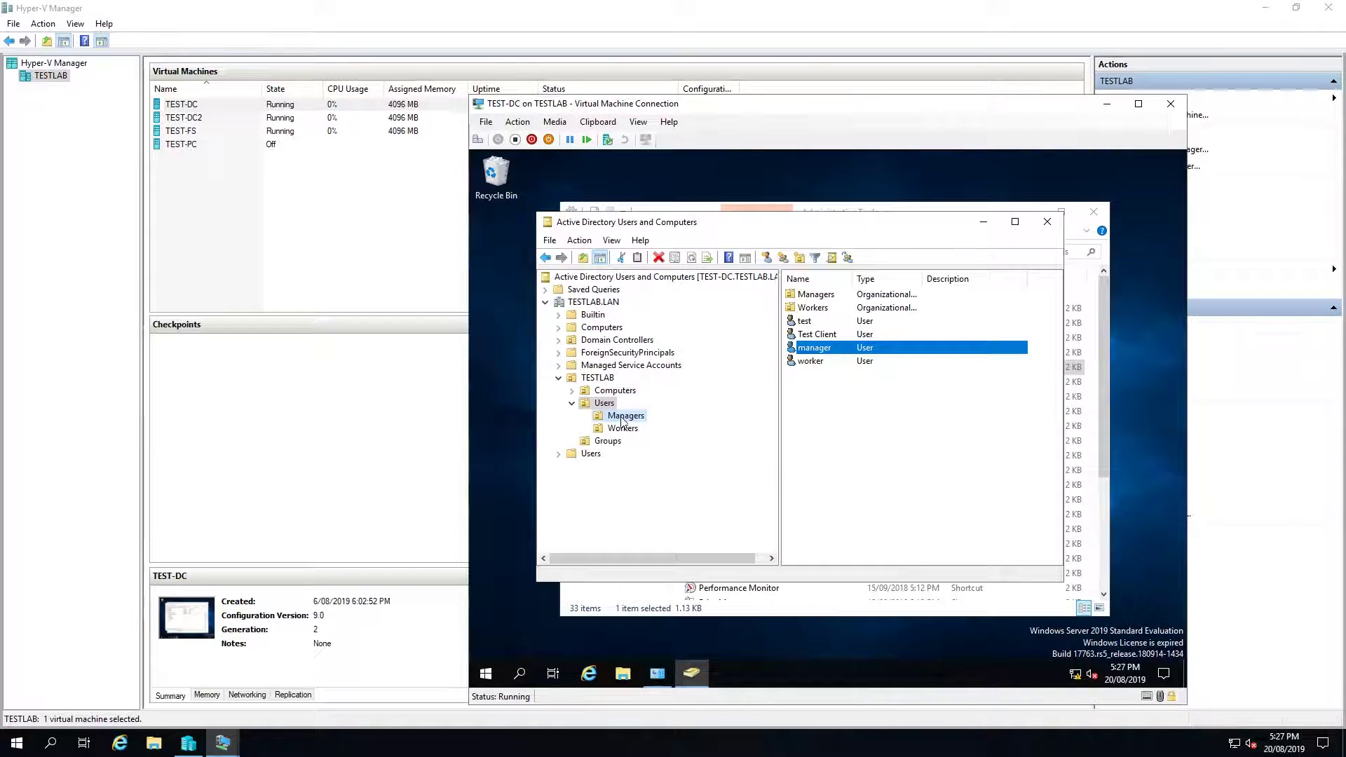
pyautogui.moveTo(622, 420); pyautogui.dragTo(623, 419)
pyautogui.click(752, 443)
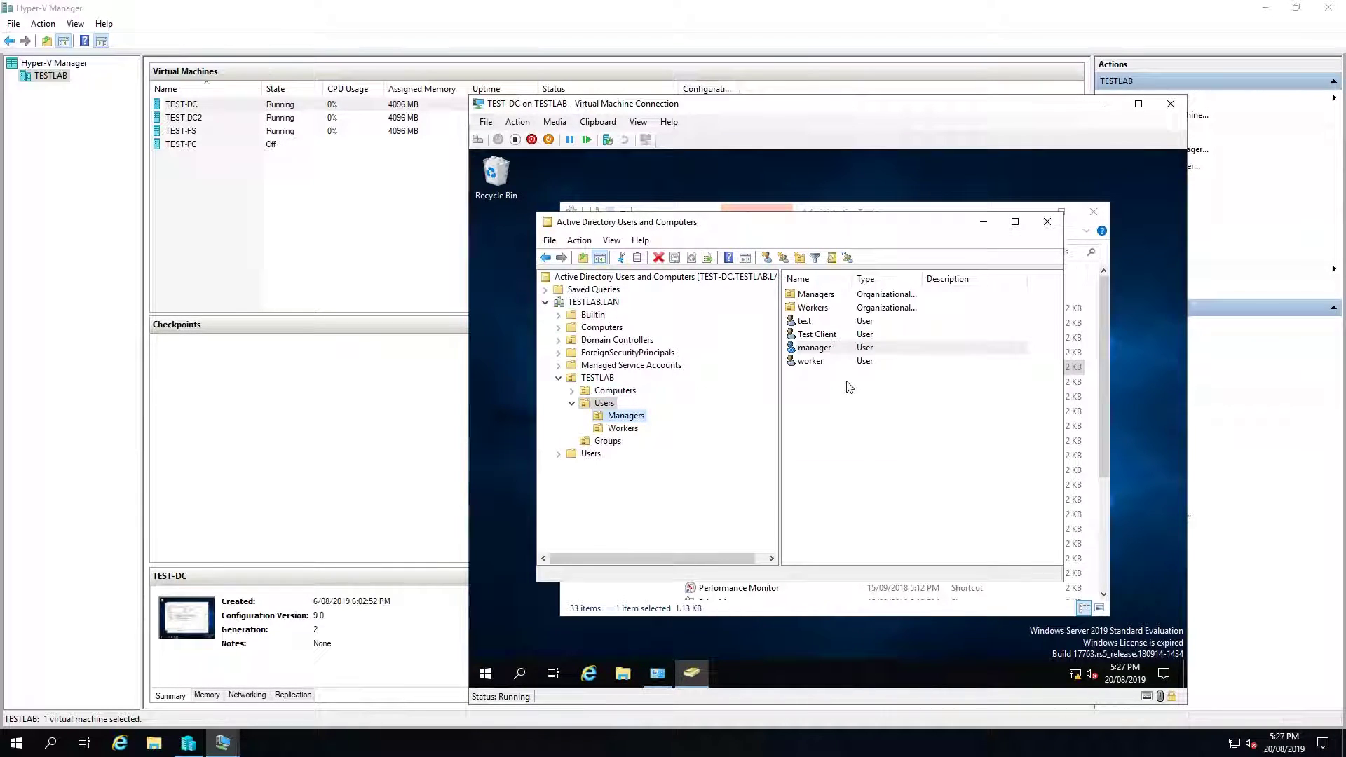
# Step: Move the worker, Test Client and test accounts into the Workers OU
pyautogui.moveTo(822, 336); pyautogui.dragTo(622, 427)
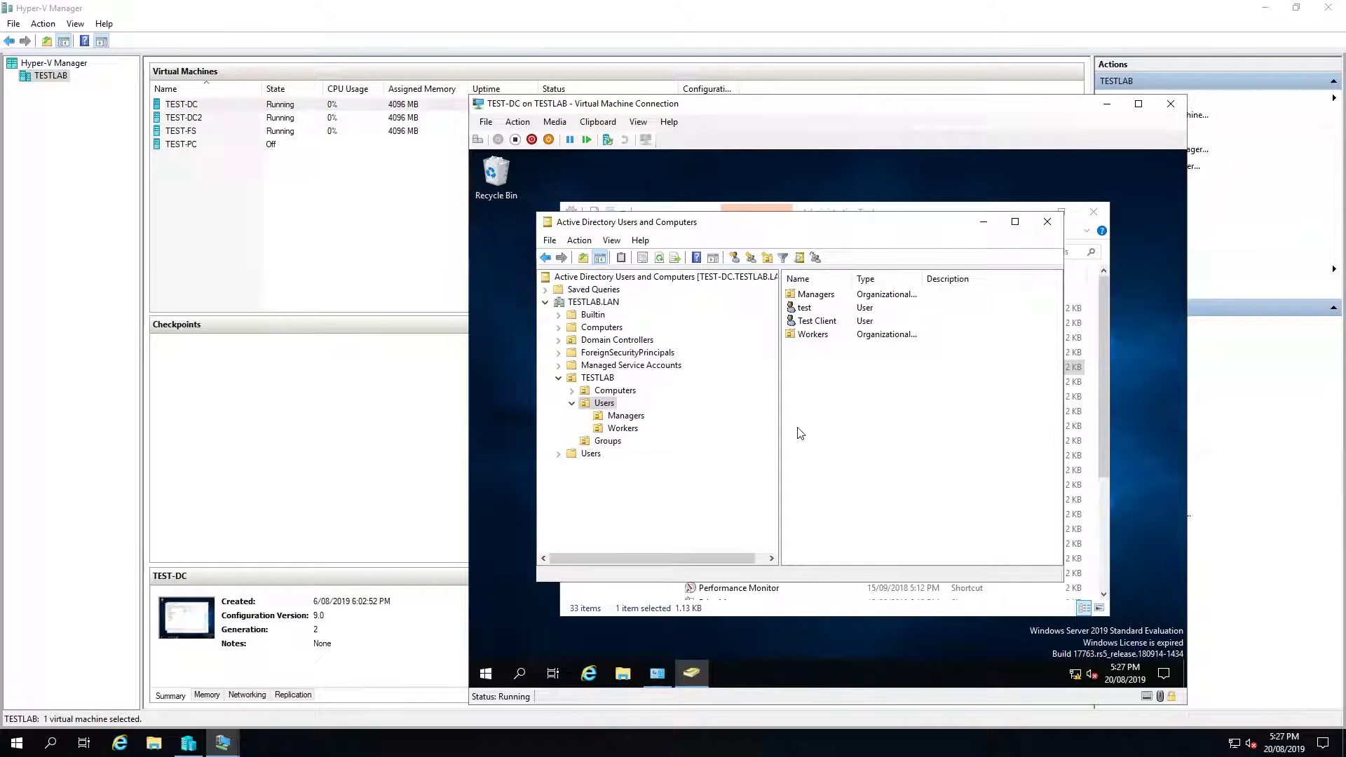
pyautogui.click(813, 322)
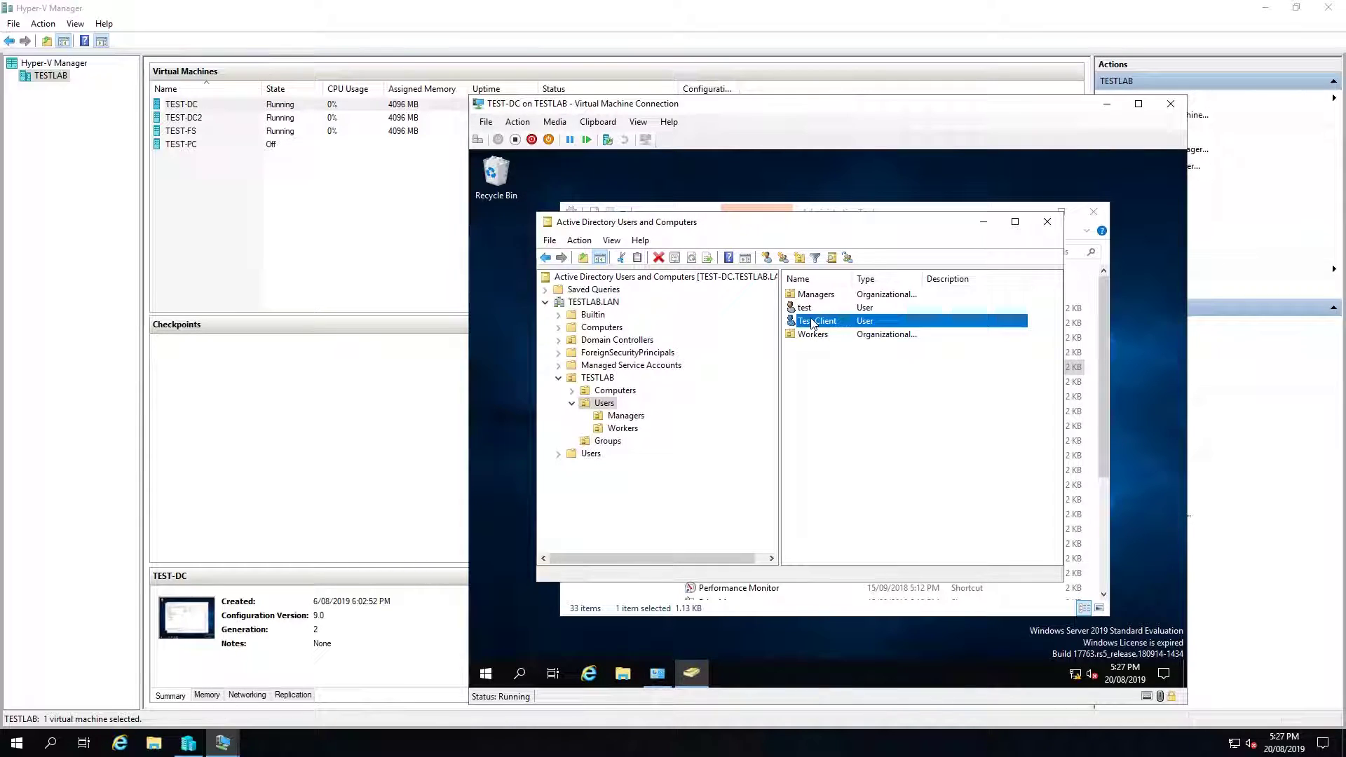
pyautogui.moveTo(813, 326); pyautogui.dragTo(615, 434)
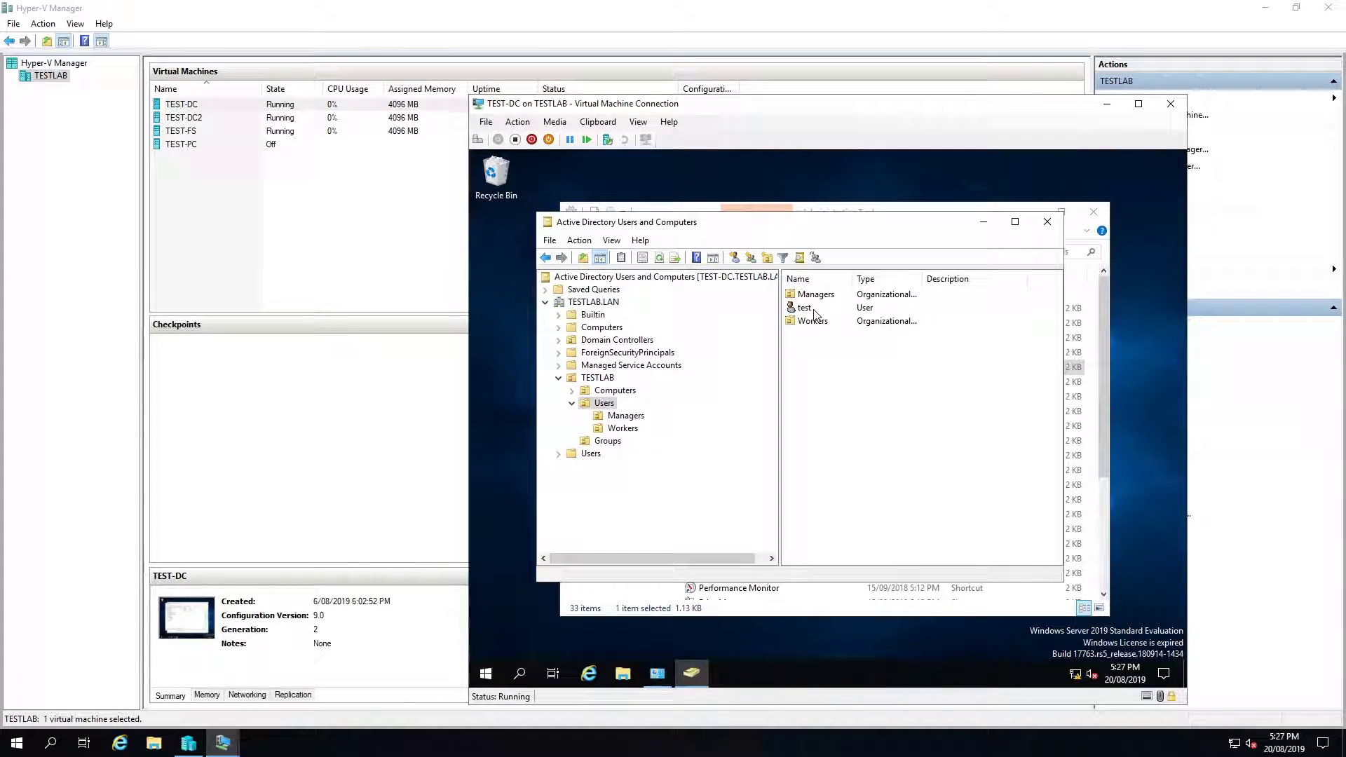
pyautogui.moveTo(815, 314); pyautogui.dragTo(624, 428)
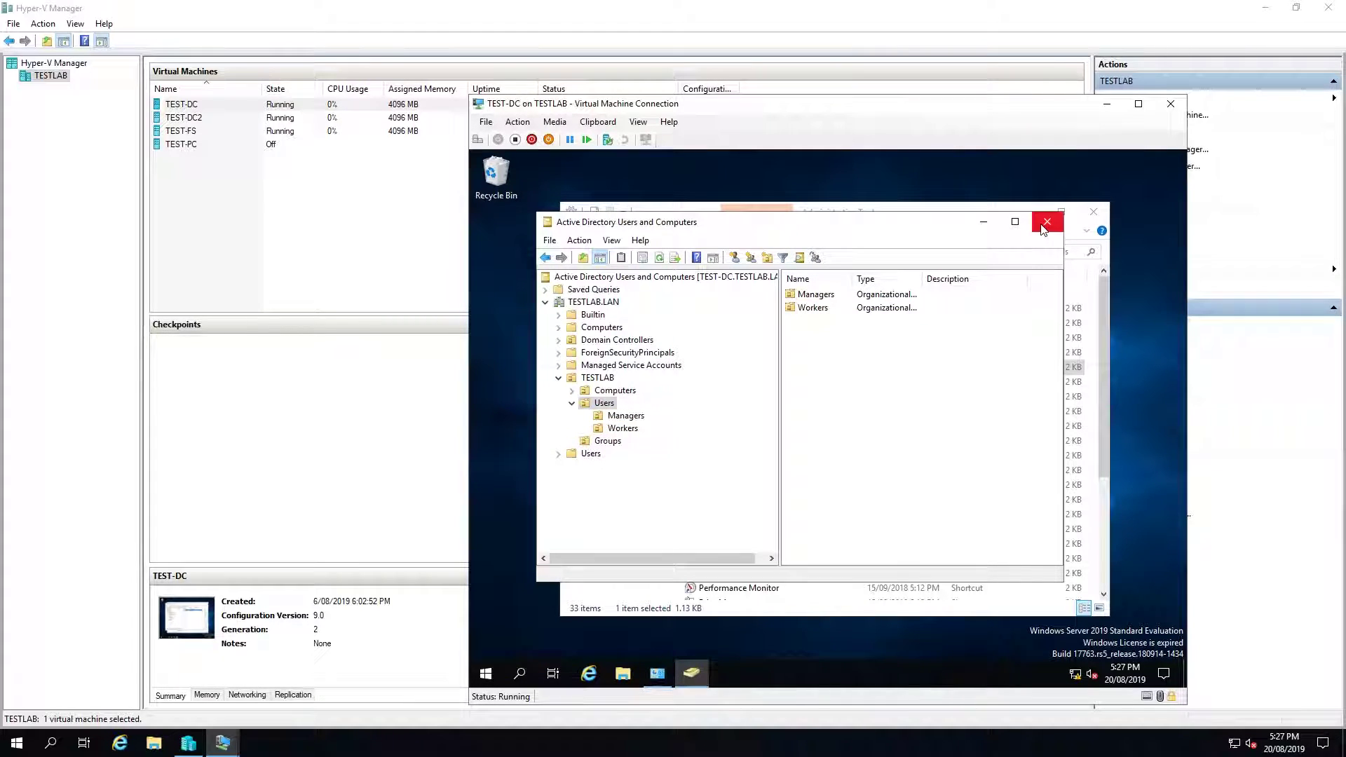
pyautogui.click(245, 132)
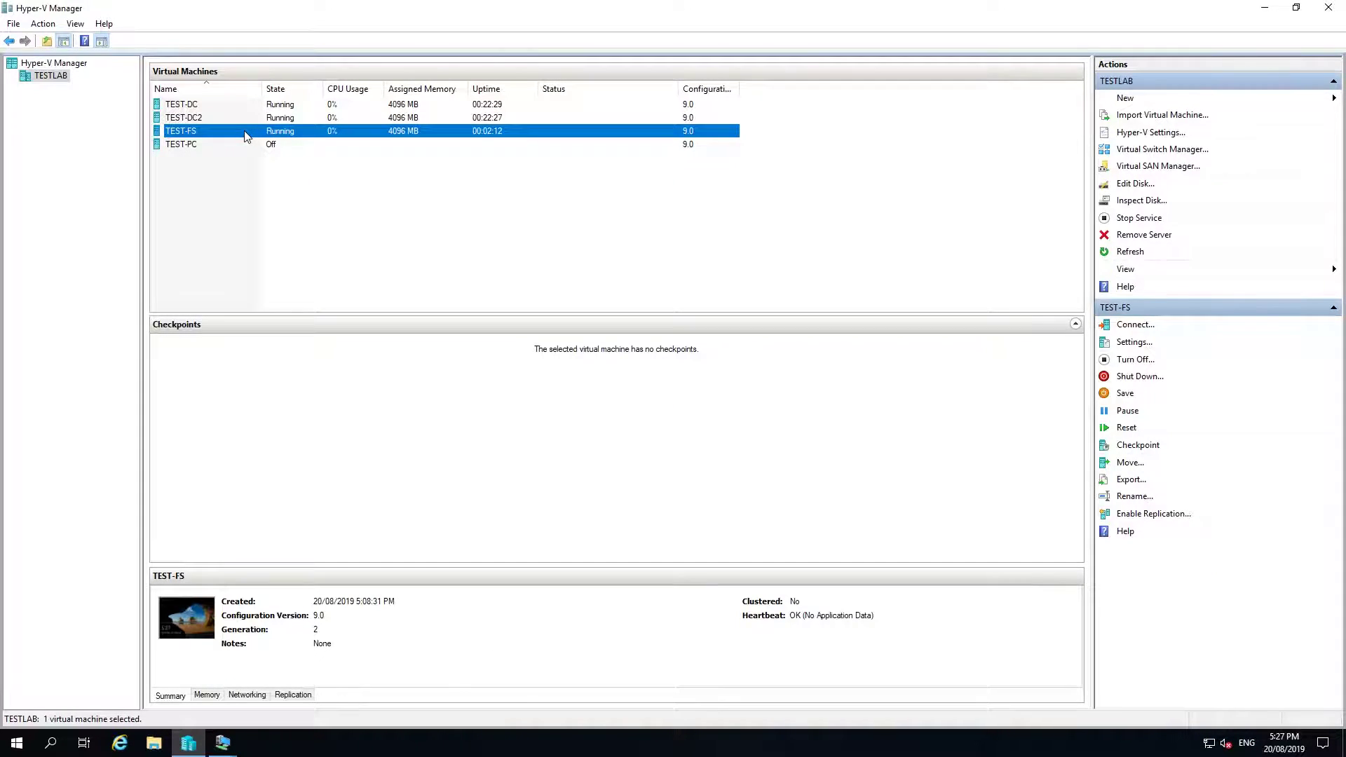
# Step: Connect to TEST-FS and sign in as the TESTLAB domain Administrator with its password
pyautogui.doubleClick(245, 135)
pyautogui.click(477, 140)
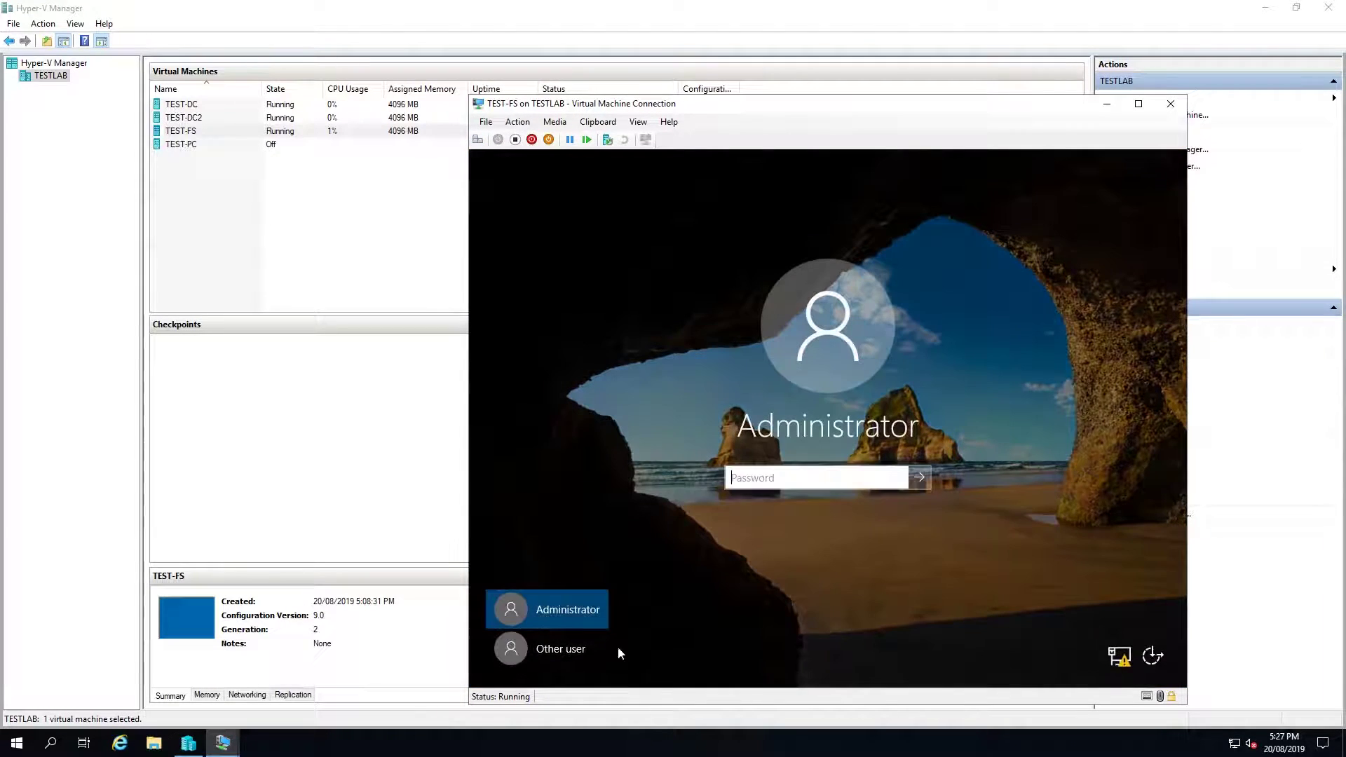
pyautogui.click(586, 650)
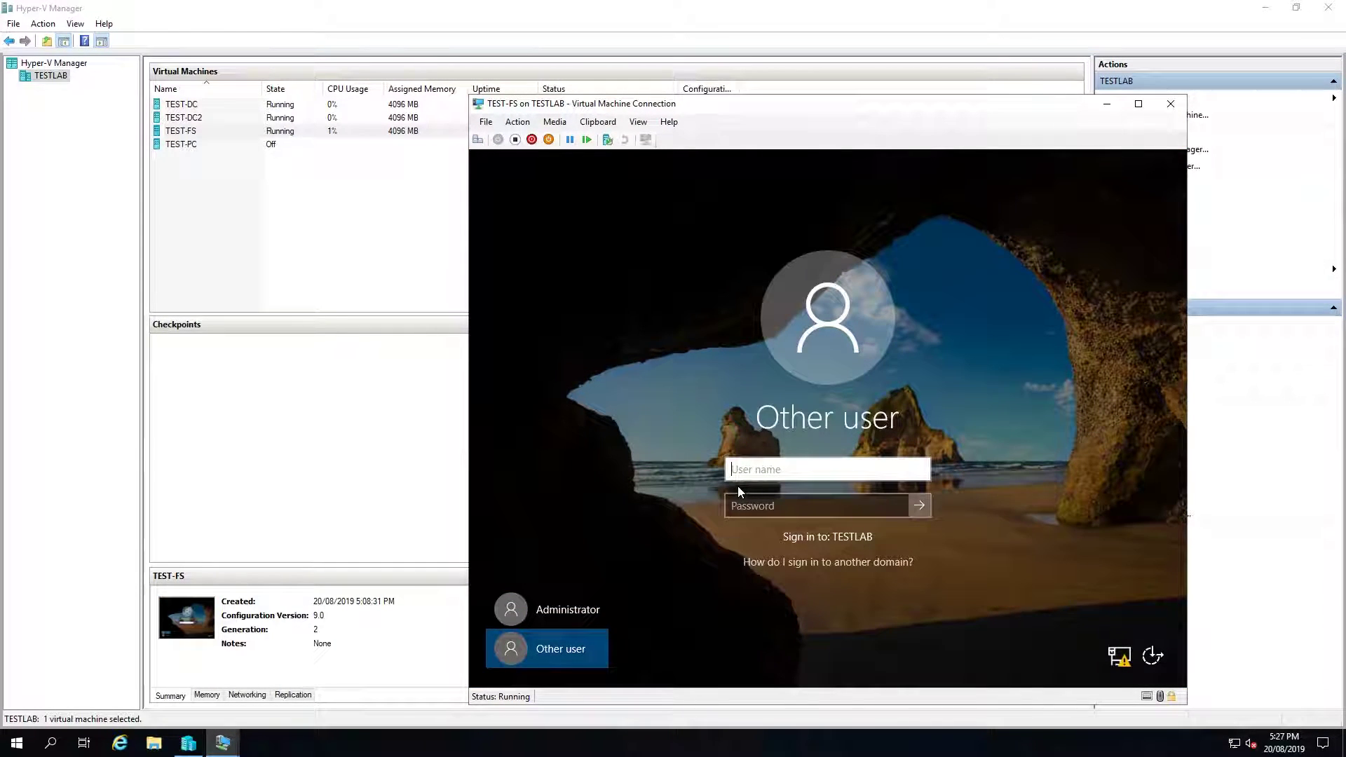
pyautogui.write('TESTLAB\\Admin')
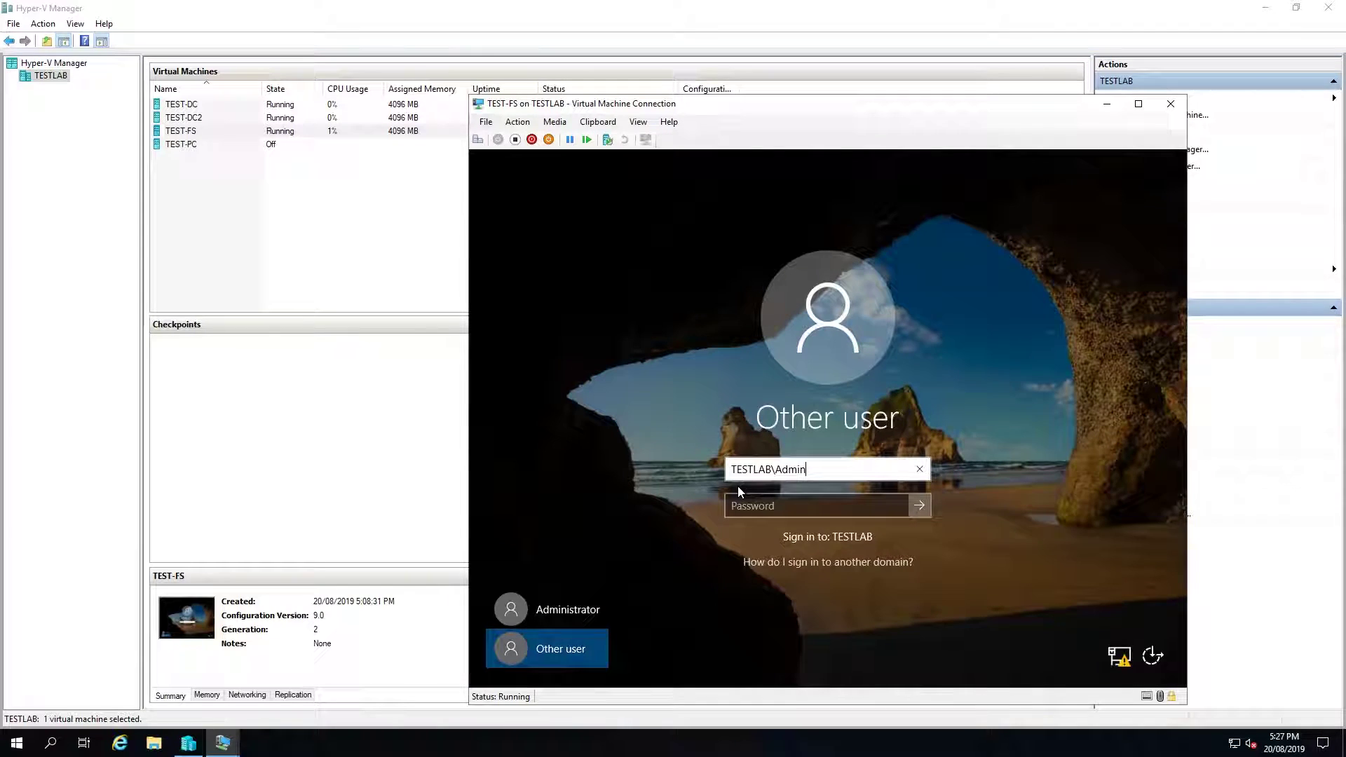
pyautogui.write('istrator')
pyautogui.press('Tab')
pyautogui.write('•••••')
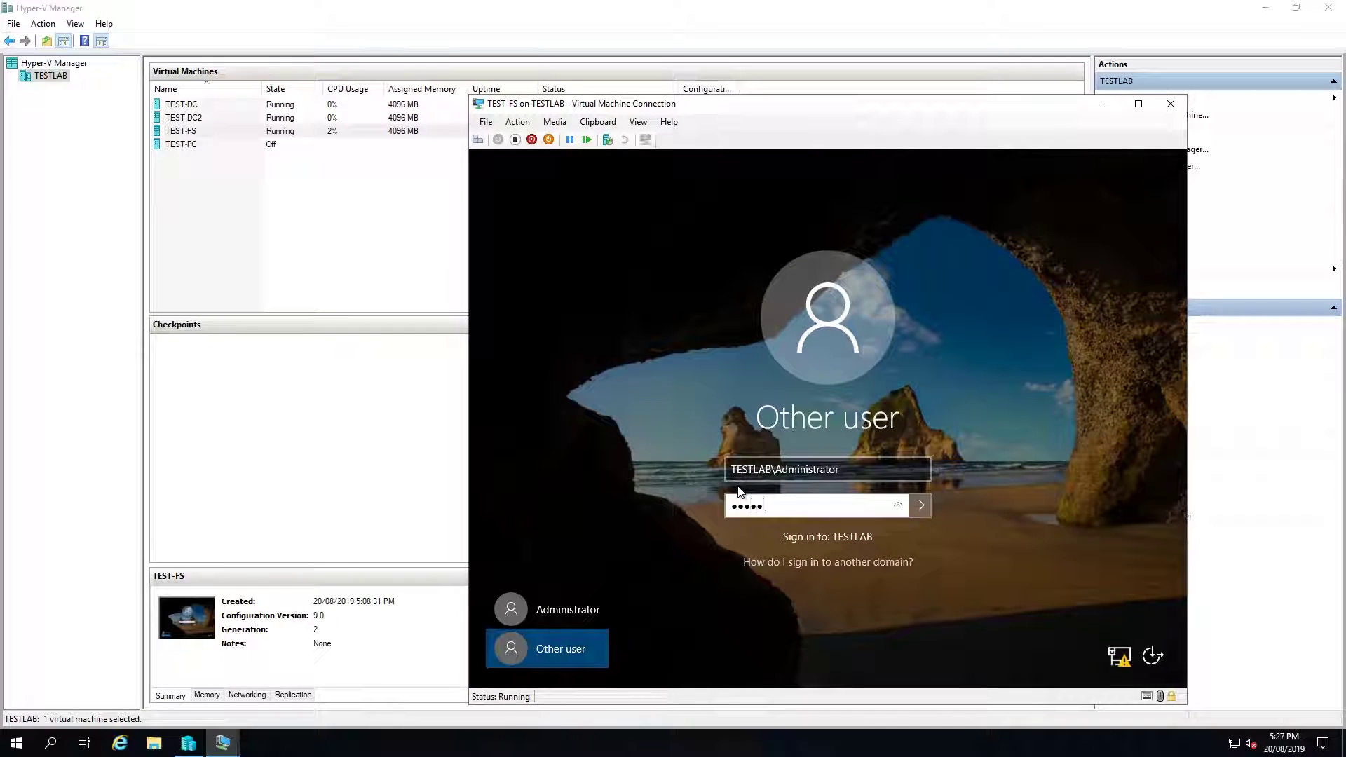
pyautogui.write('•••••')
pyautogui.press('Return')
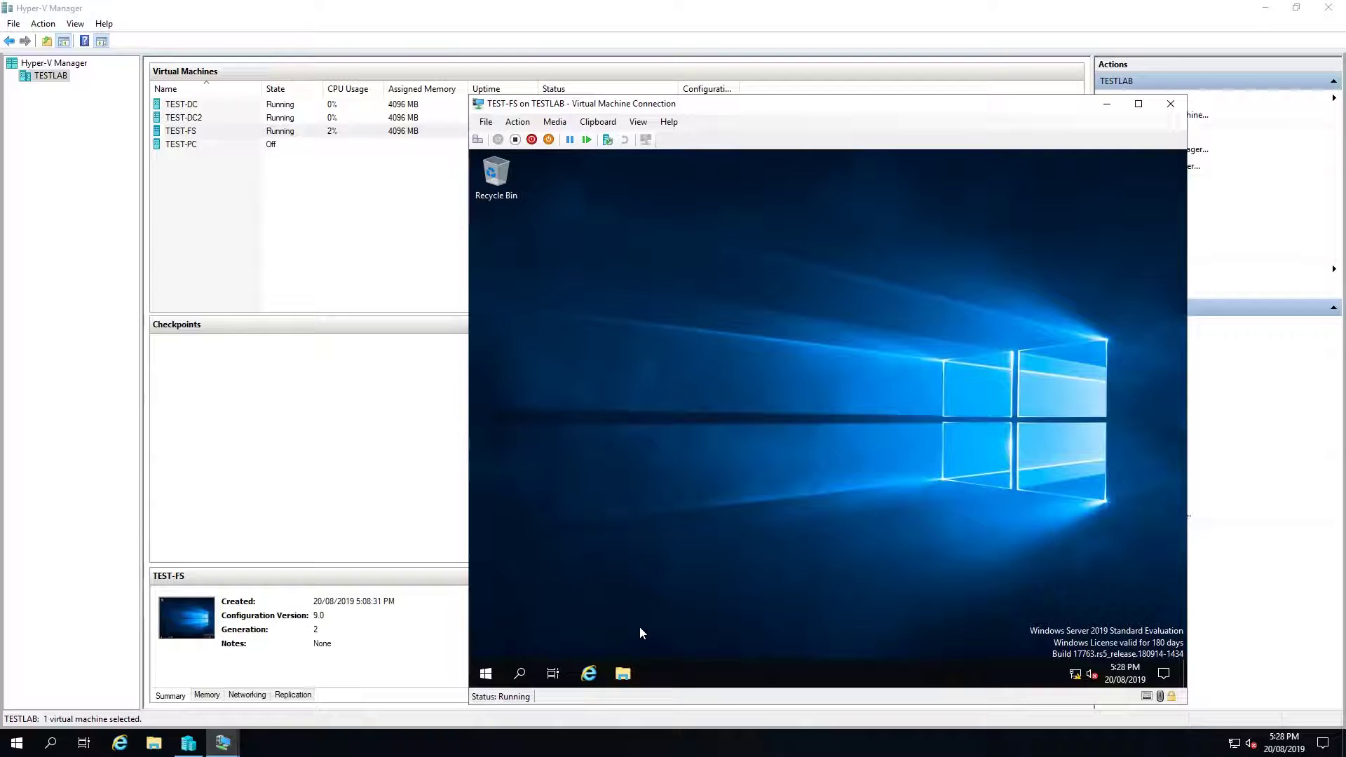
# Step: Browse to the Shared Drives folder on Data (E:) in File Explorer
pyautogui.click(623, 674)
pyautogui.click(607, 373)
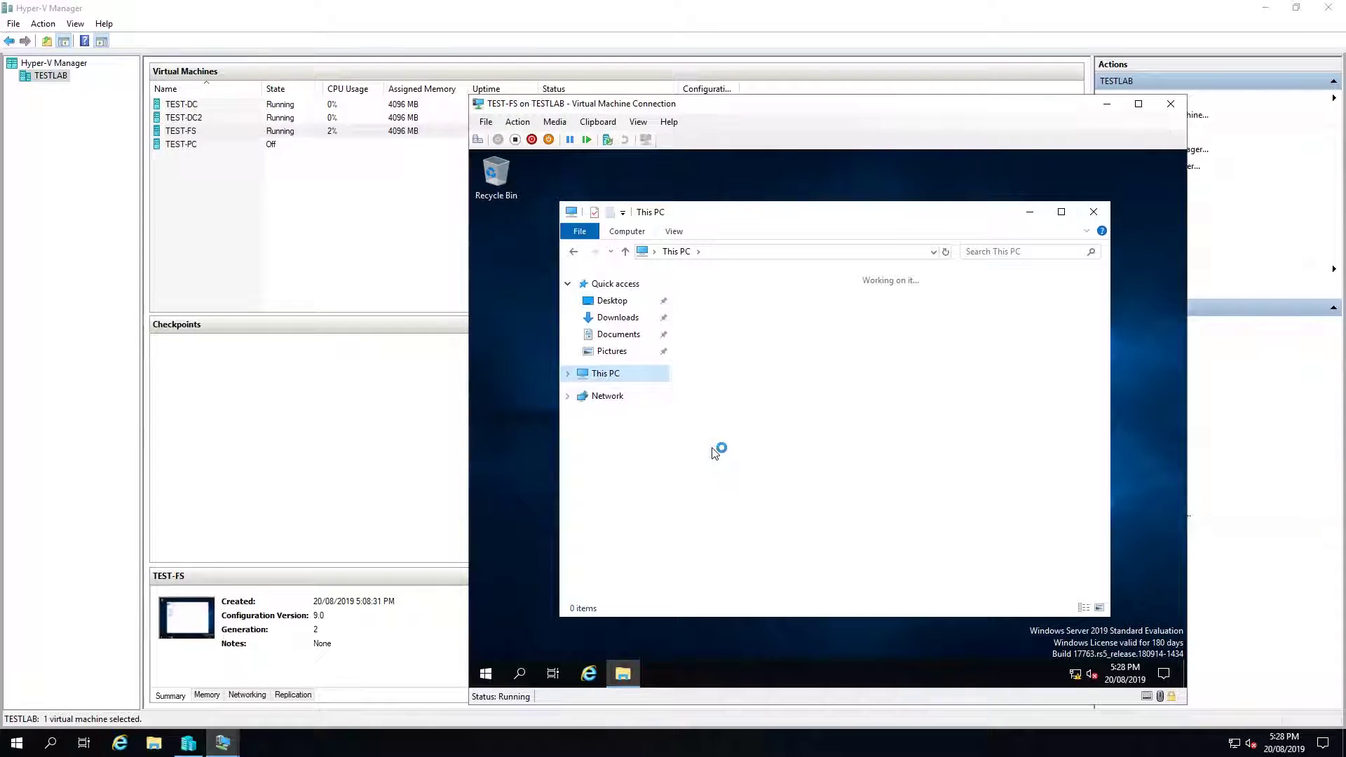
pyautogui.doubleClick(757, 526)
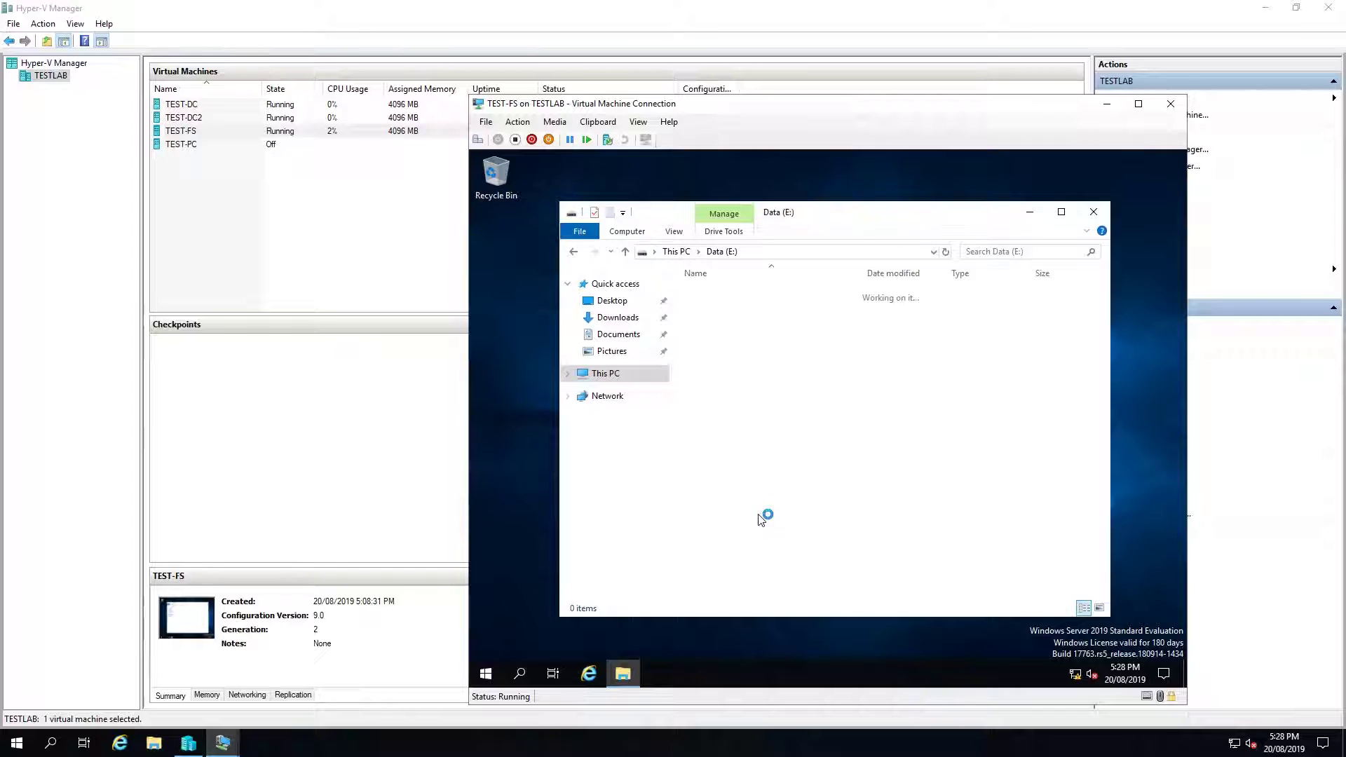
pyautogui.click(731, 310)
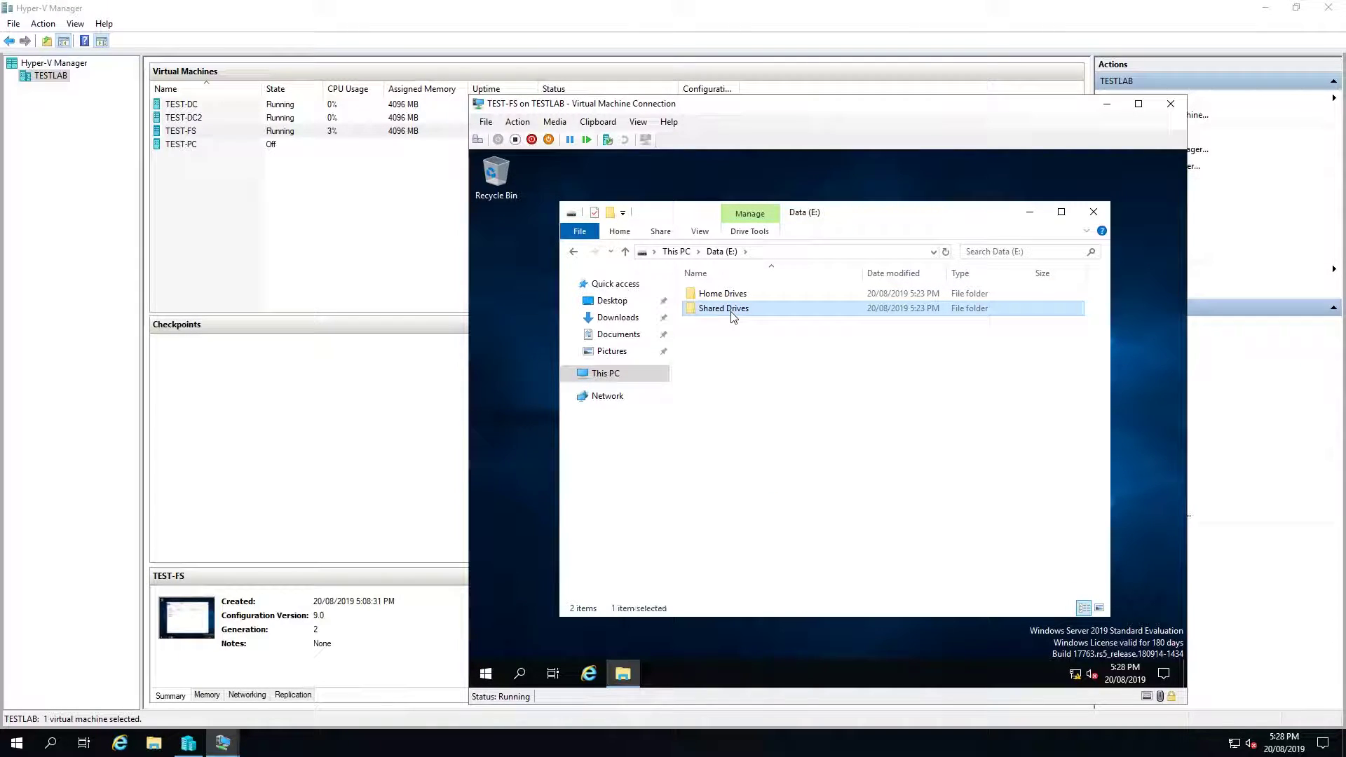
pyautogui.doubleClick(731, 310)
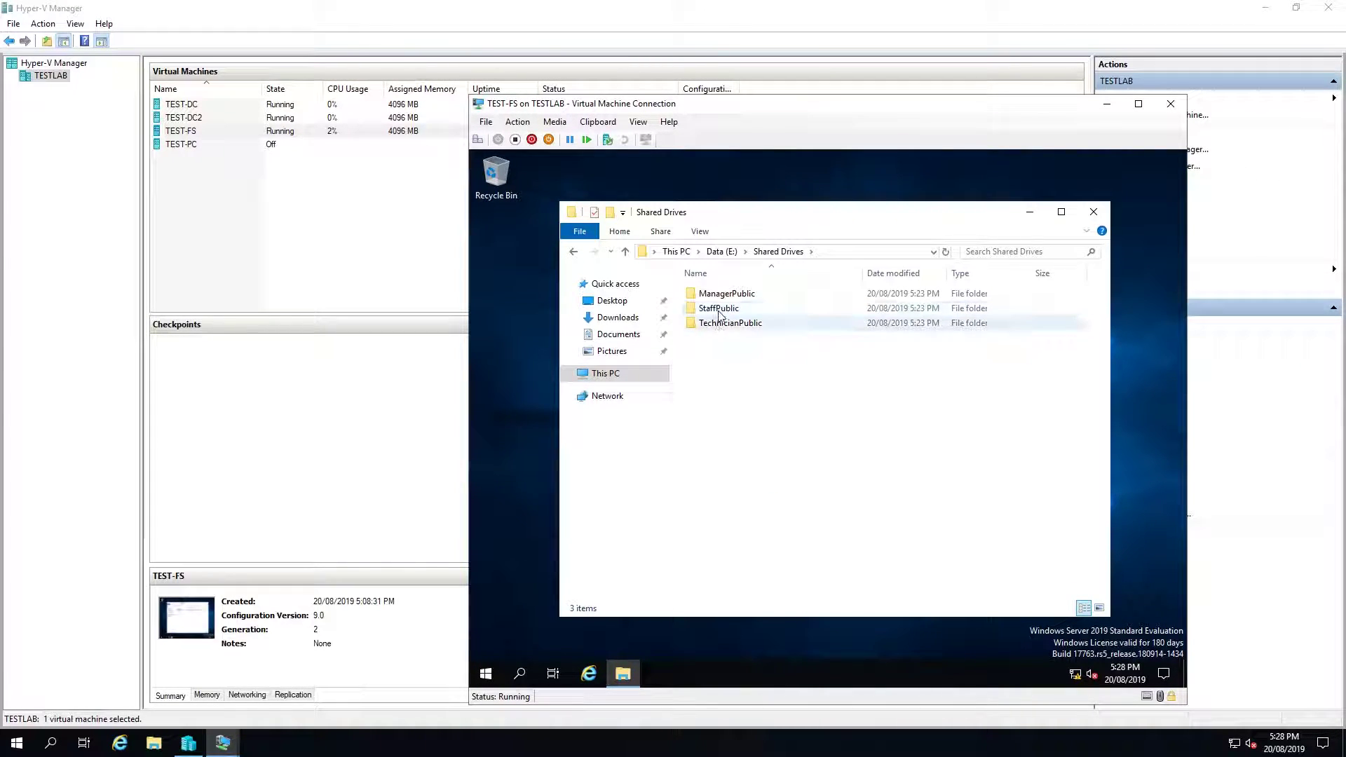
# Step: Rename StaffPublic to WorkersShared and ManagerPublic to ManagersShared
pyautogui.rightClick(713, 310)
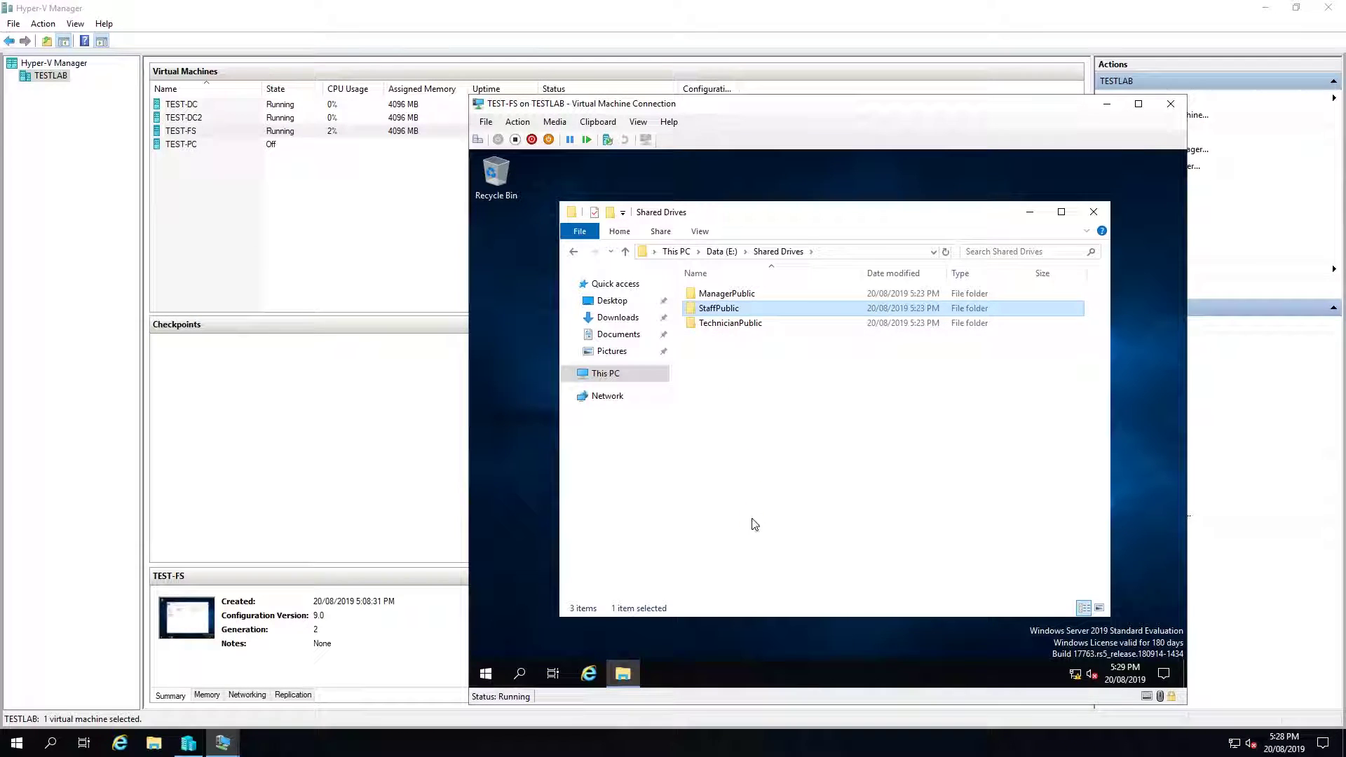
pyautogui.click(752, 527)
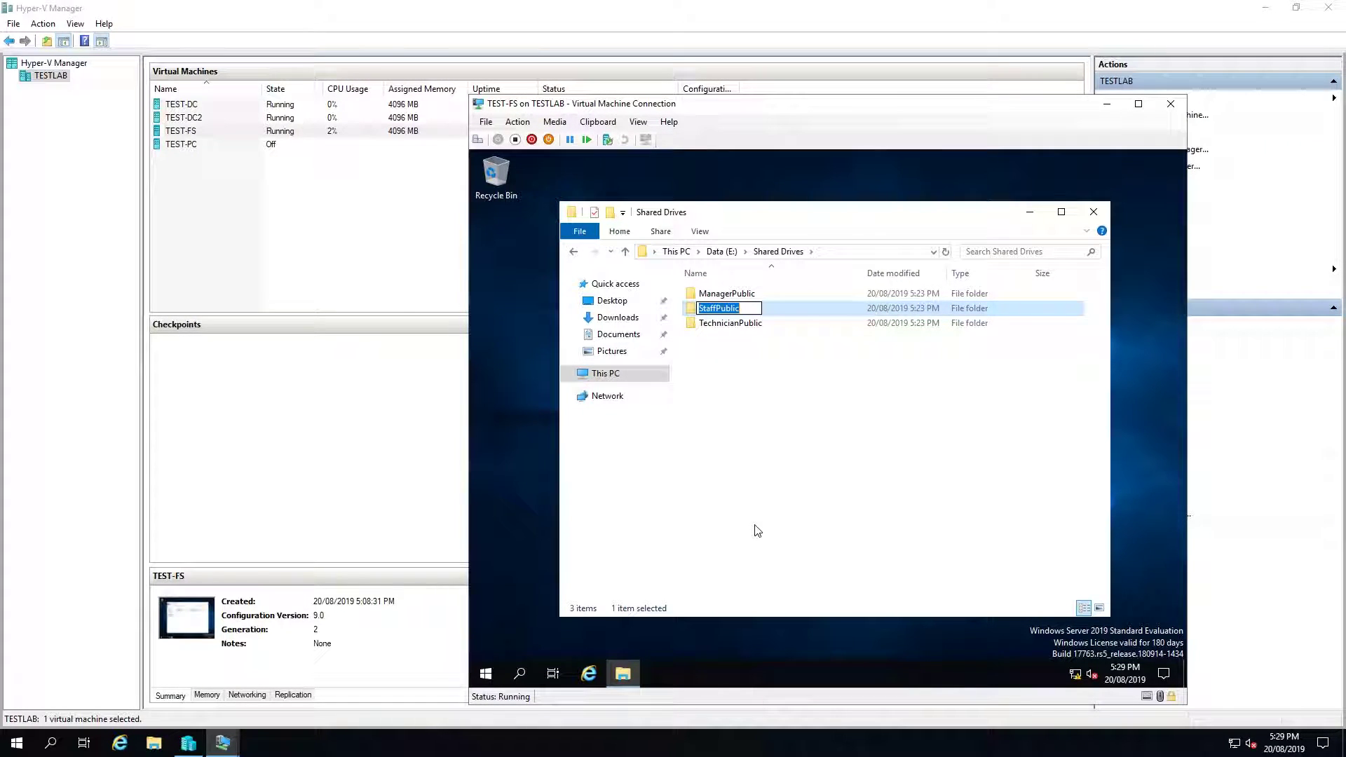
pyautogui.write('WorkersShared')
pyautogui.press('Return')
pyautogui.rightClick(726, 293)
pyautogui.click(762, 513)
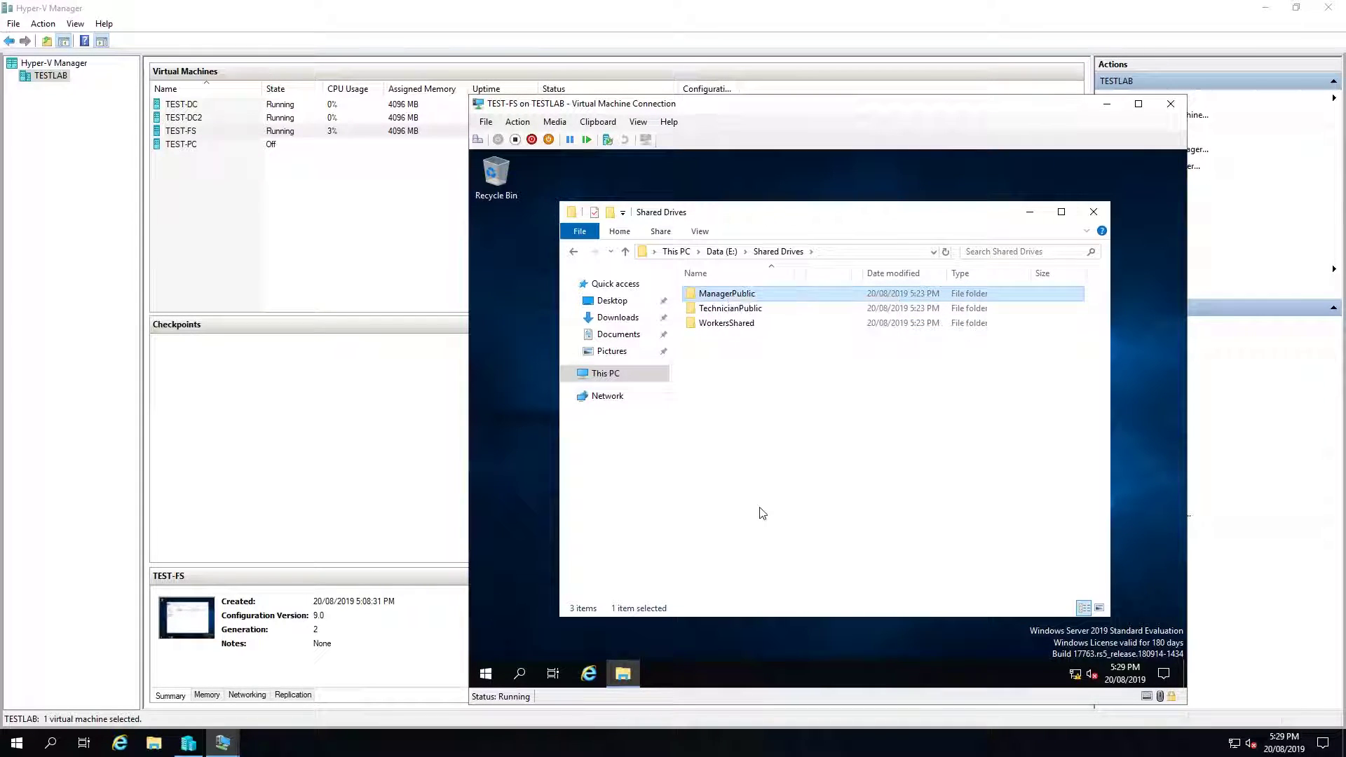
pyautogui.write('Managers S')
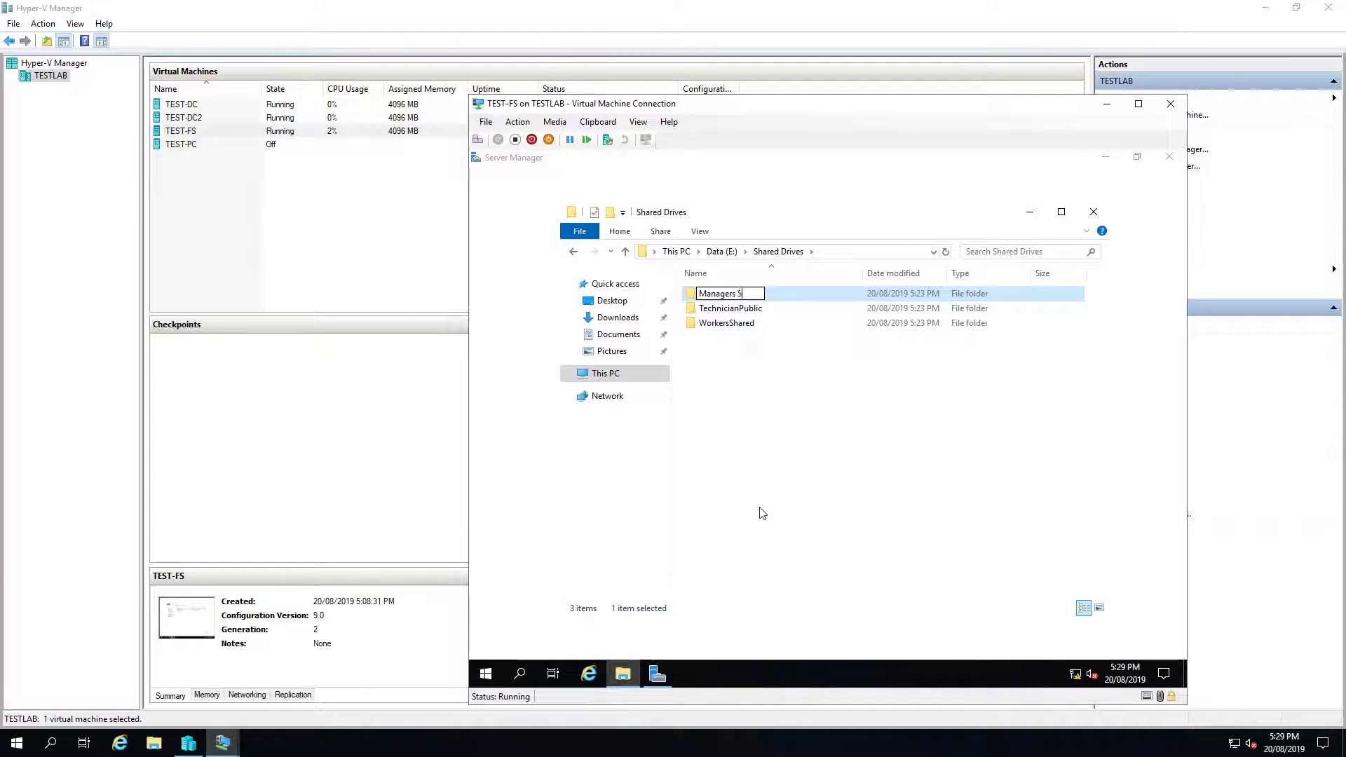
pyautogui.press('BackSpace')
pyautogui.press('BackSpace')
pyautogui.write('Share')
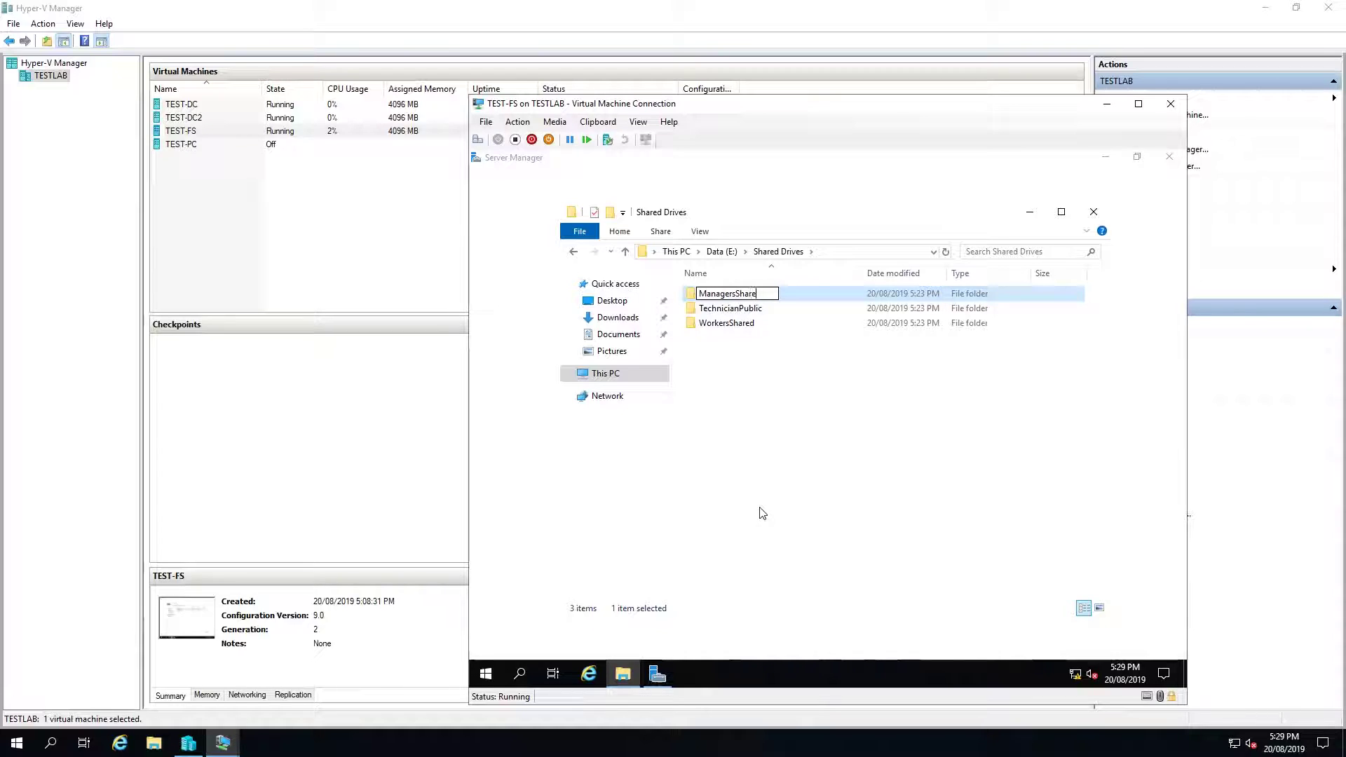
pyautogui.write('d')
pyautogui.press('Return')
# Step: Delete the TechnicianPublic folder
pyautogui.click(739, 309)
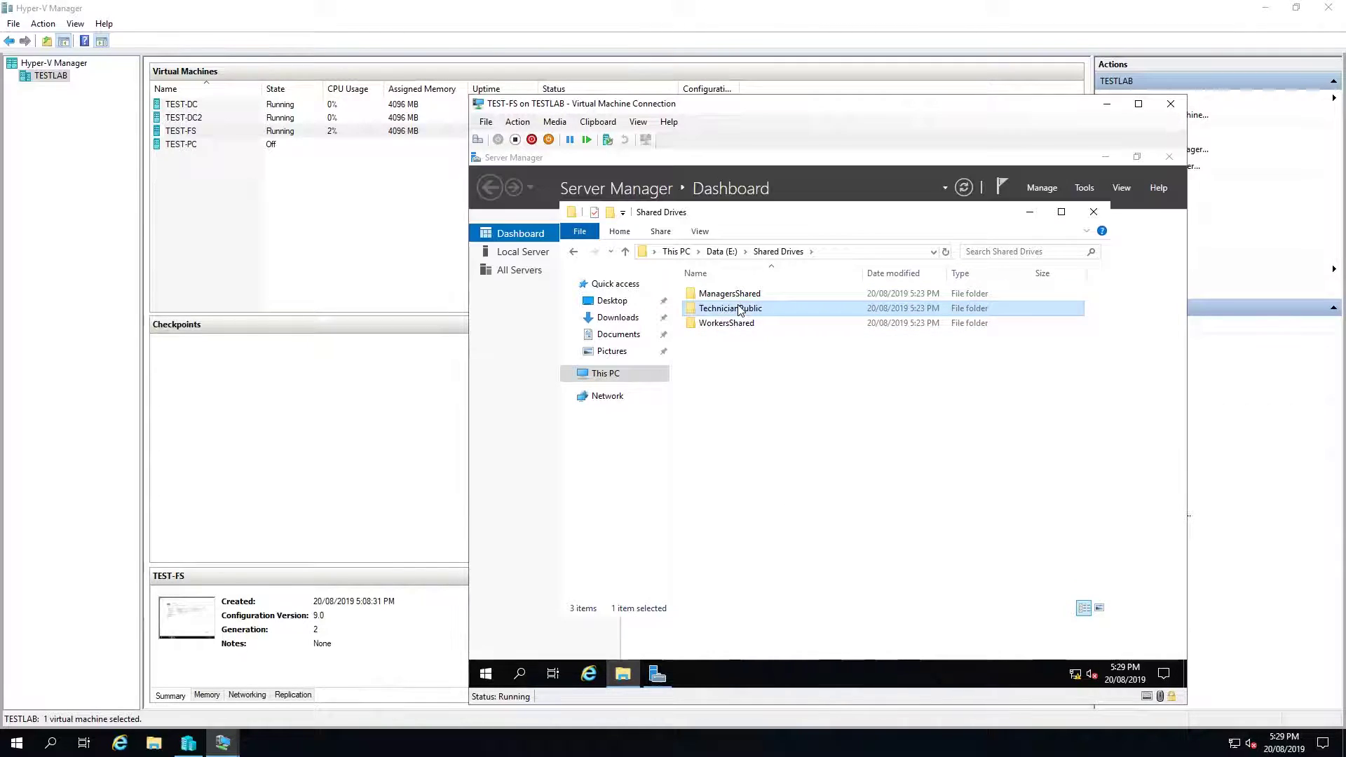
pyautogui.press('Delete')
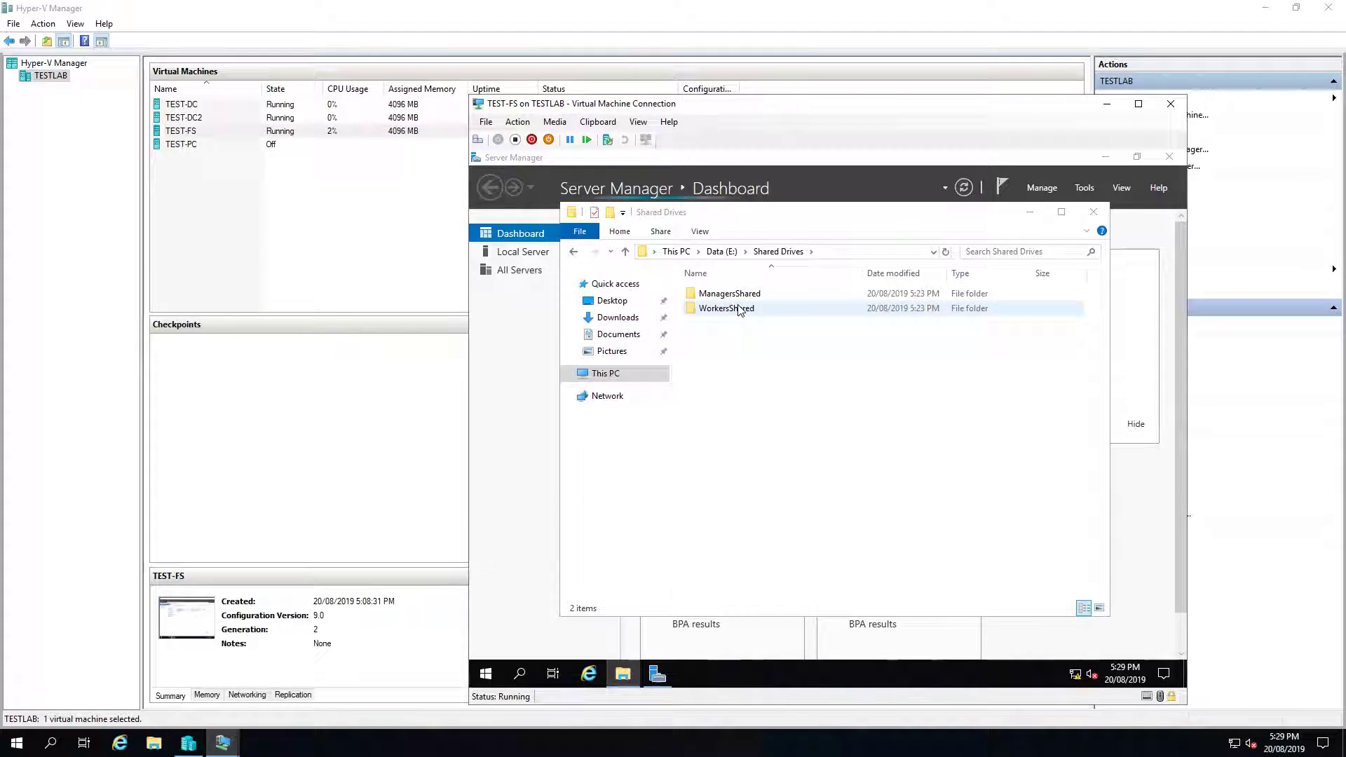
pyautogui.click(730, 314)
# Step: Turn on Share this folder for WorkersShared in Advanced Sharing
pyautogui.rightClick(729, 315)
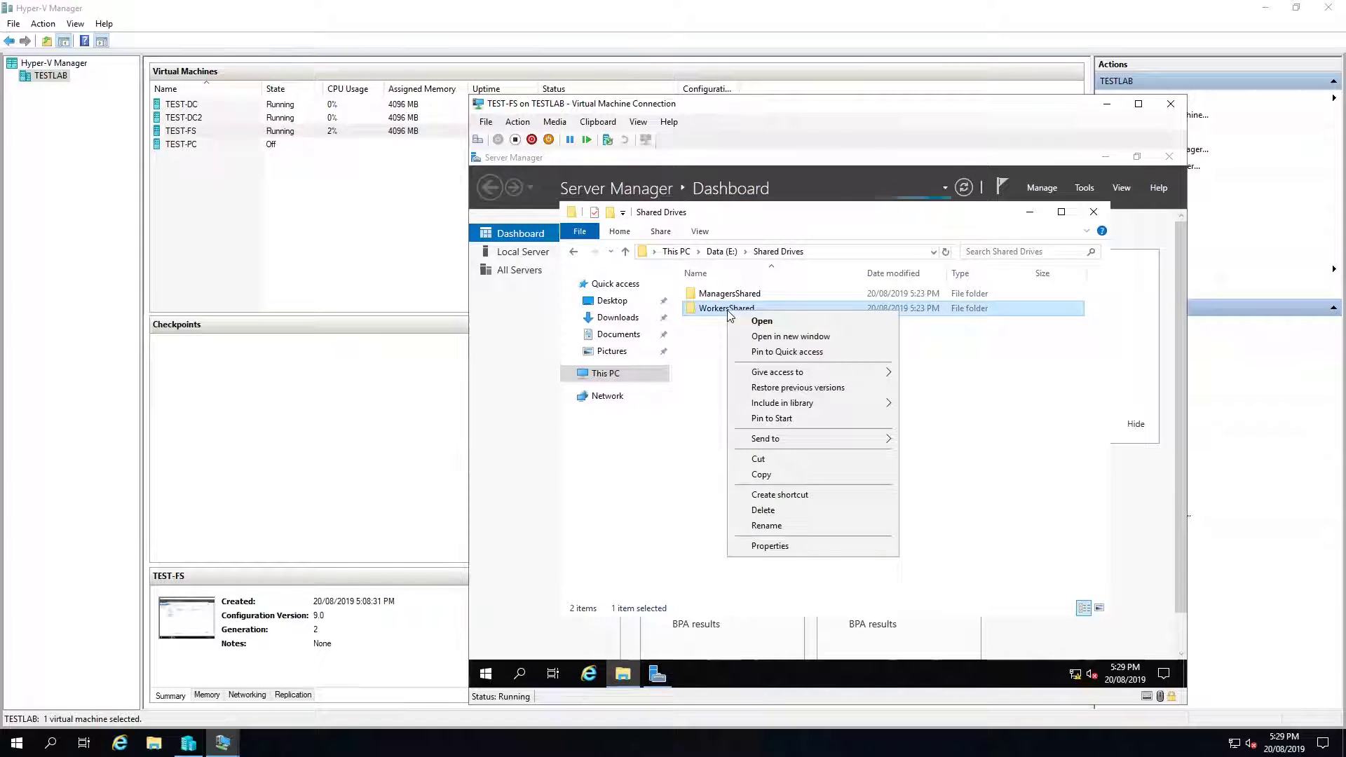
pyautogui.click(778, 546)
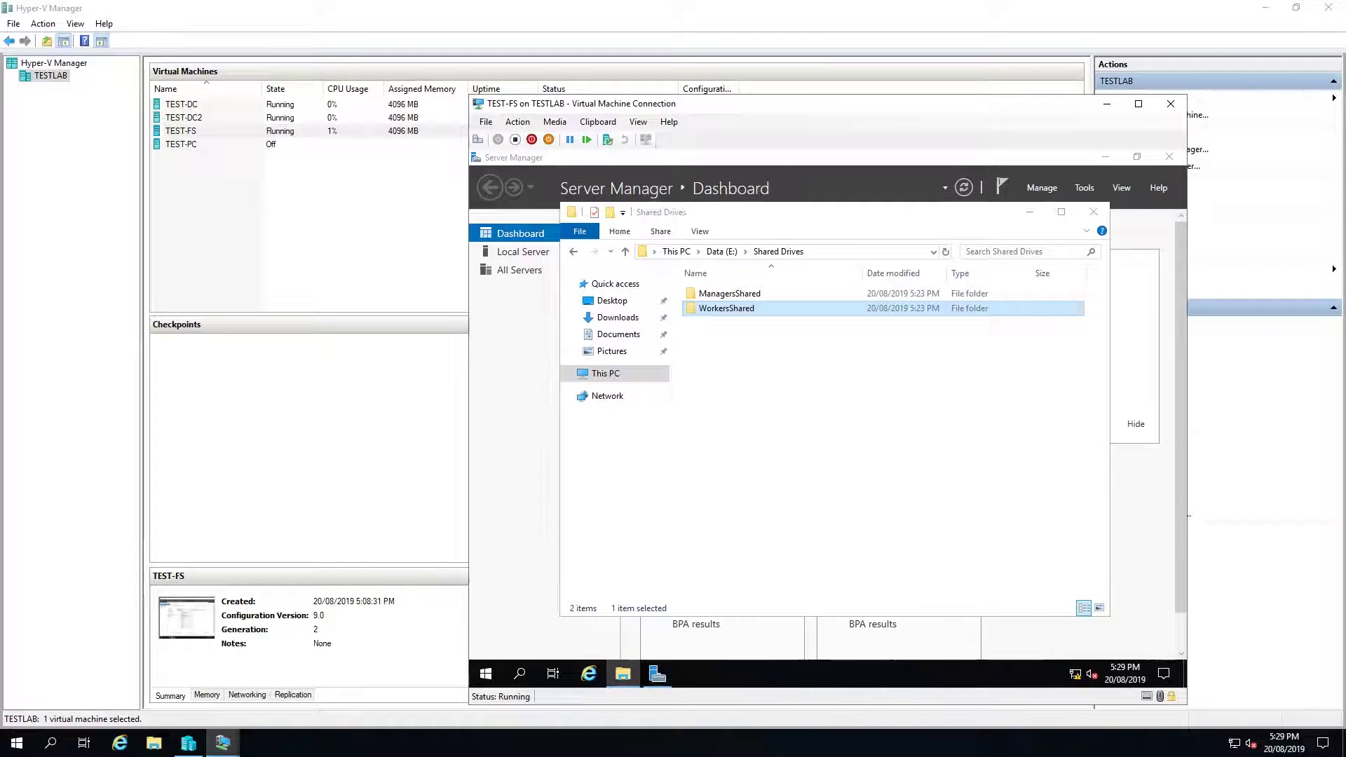
pyautogui.click(789, 344)
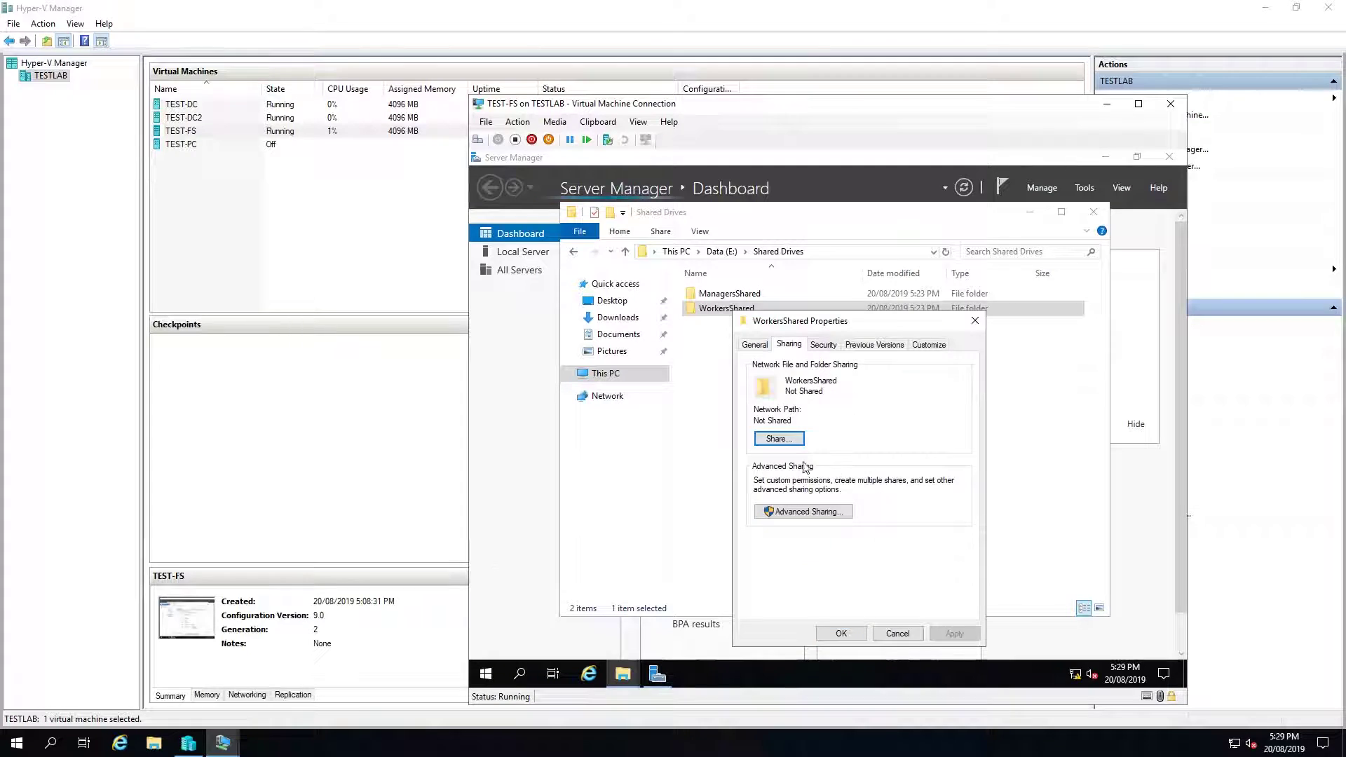
pyautogui.click(791, 518)
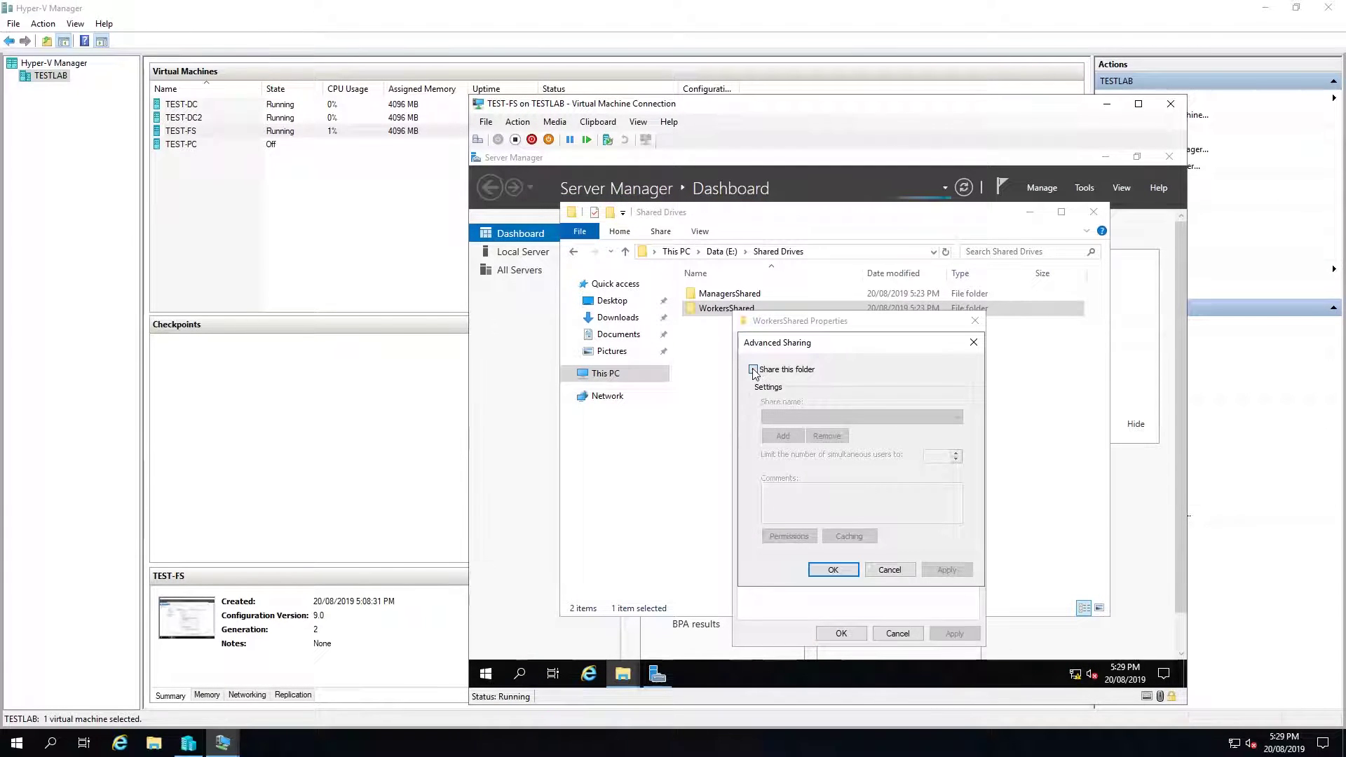
pyautogui.click(755, 370)
# Step: Allow Everyone Full Control in the share permissions and confirm
pyautogui.click(788, 535)
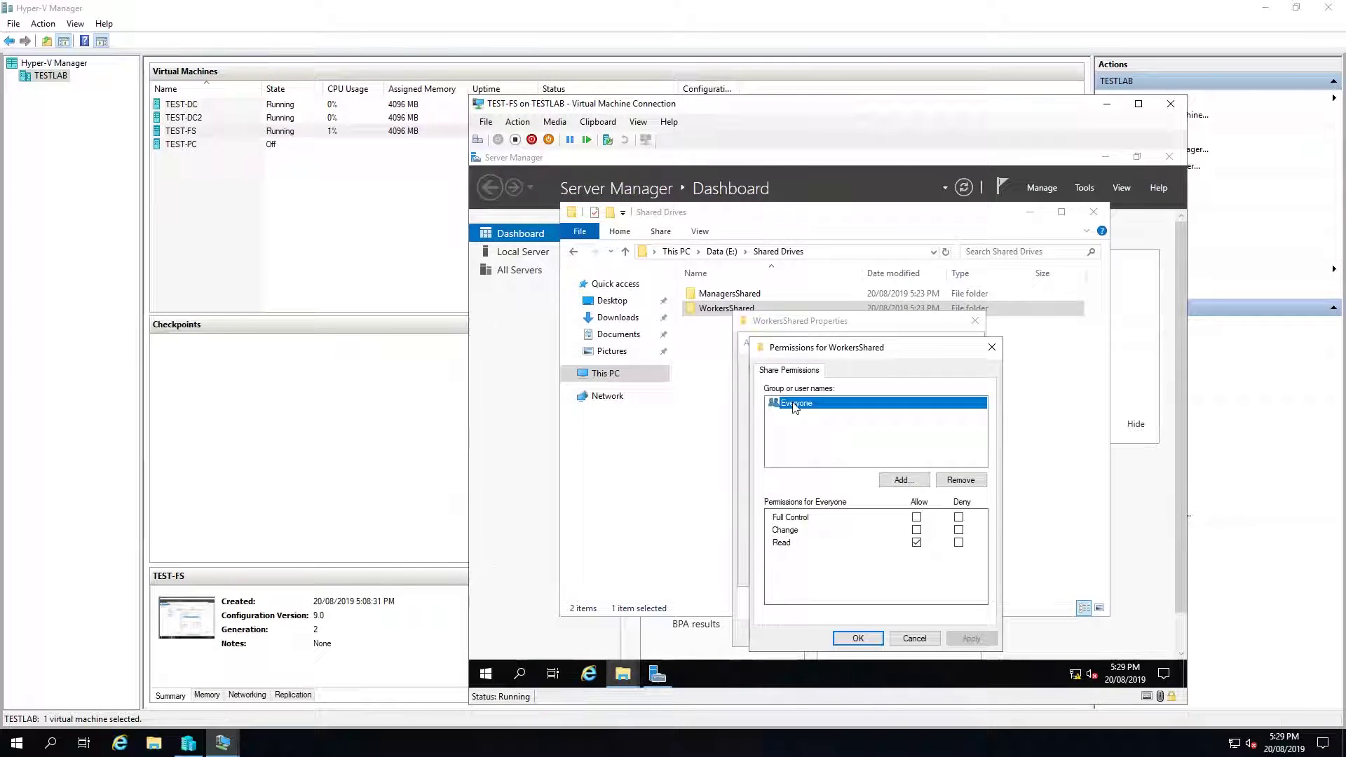
pyautogui.click(917, 517)
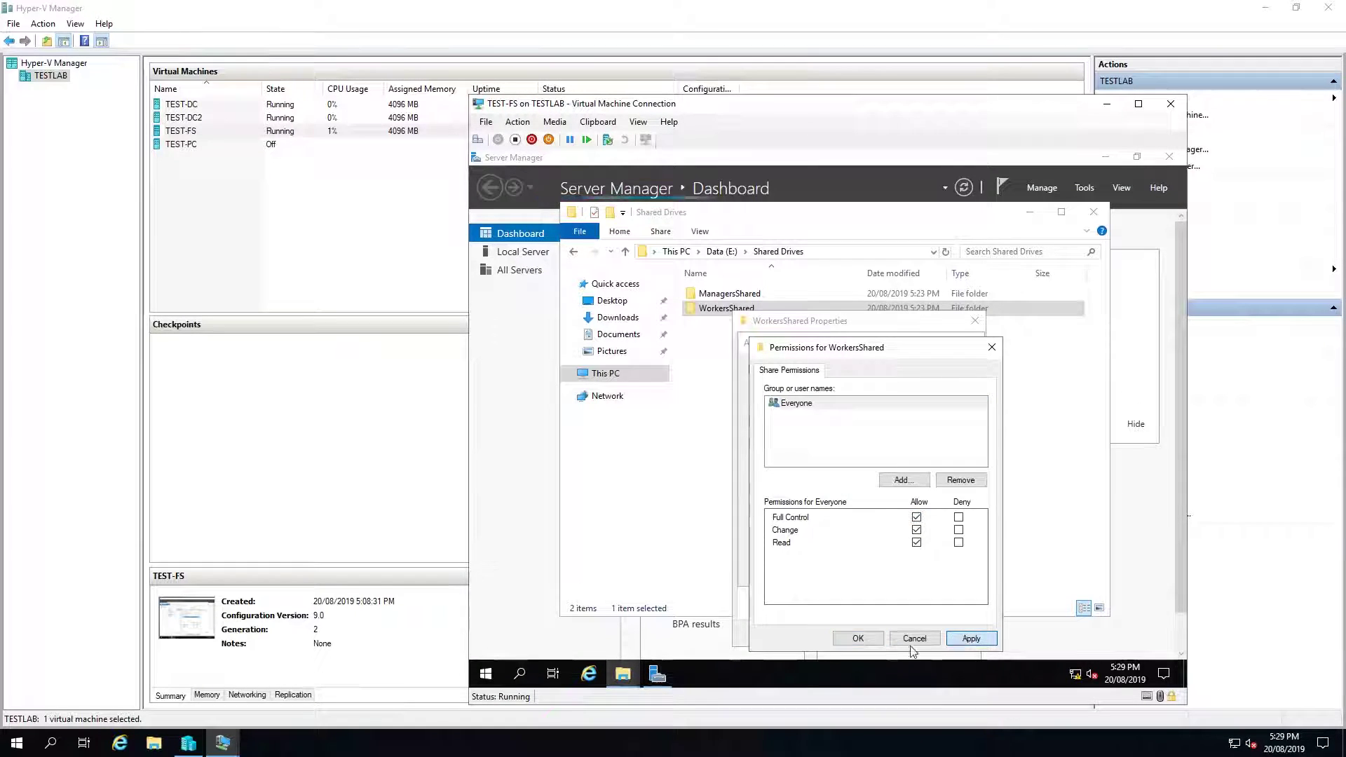
pyautogui.click(970, 637)
pyautogui.click(881, 640)
pyautogui.click(834, 571)
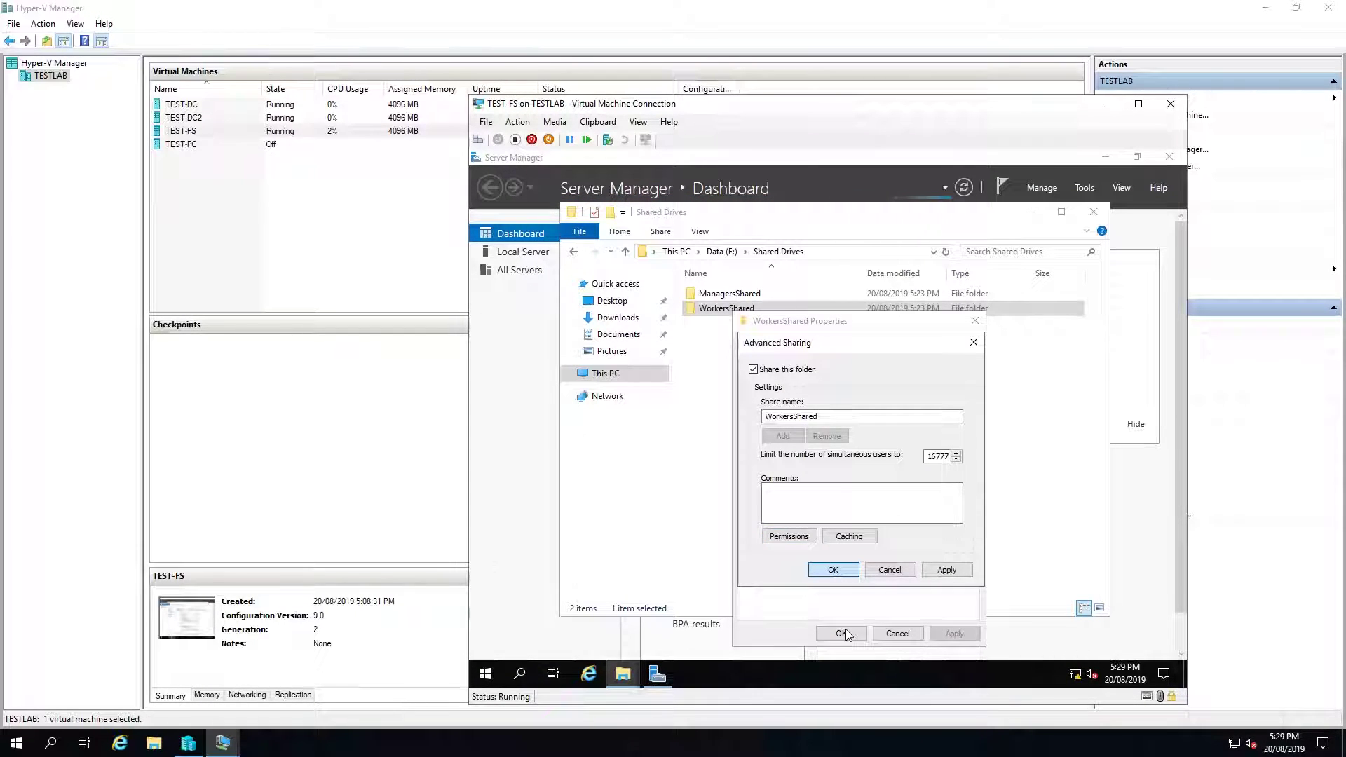
pyautogui.click(824, 344)
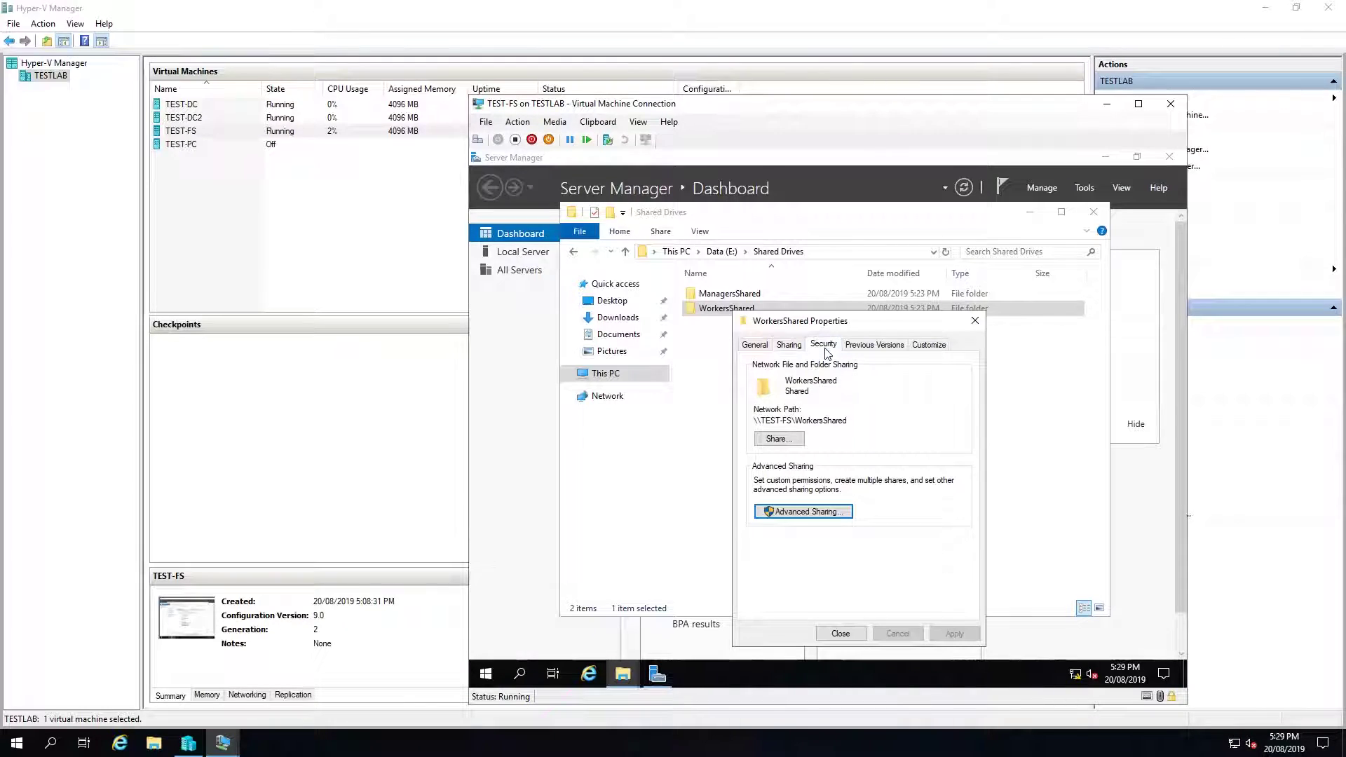
# Step: Add the Workers group to WorkersShared's NTFS security permissions
pyautogui.click(838, 438)
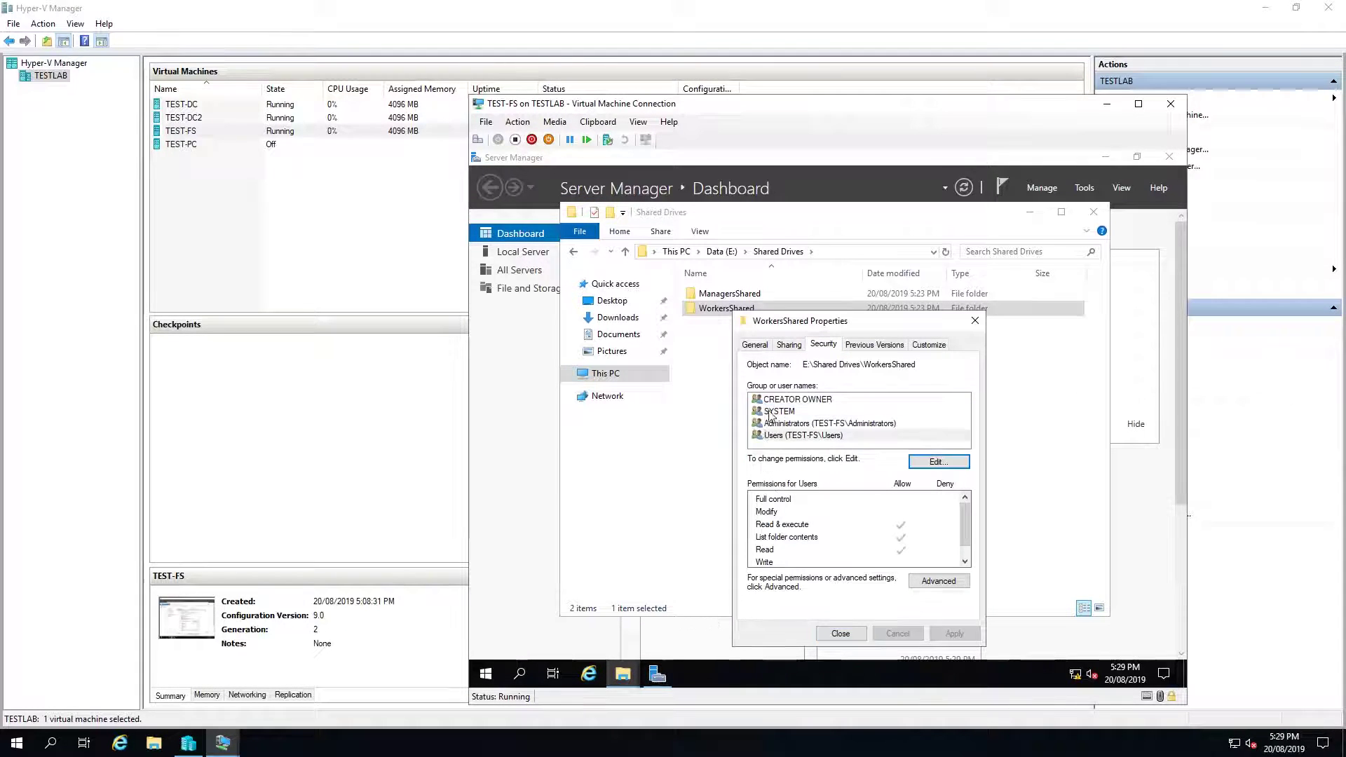
pyautogui.click(818, 434)
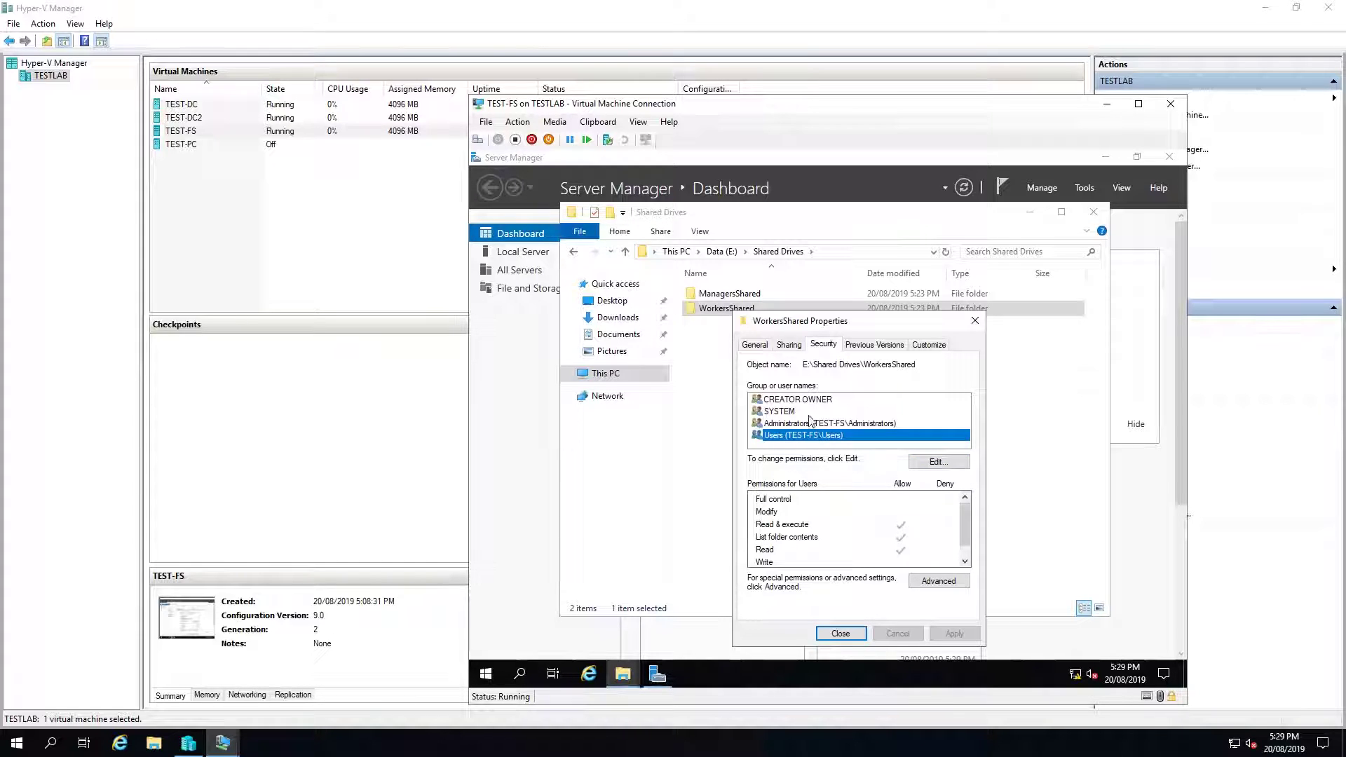
pyautogui.click(933, 464)
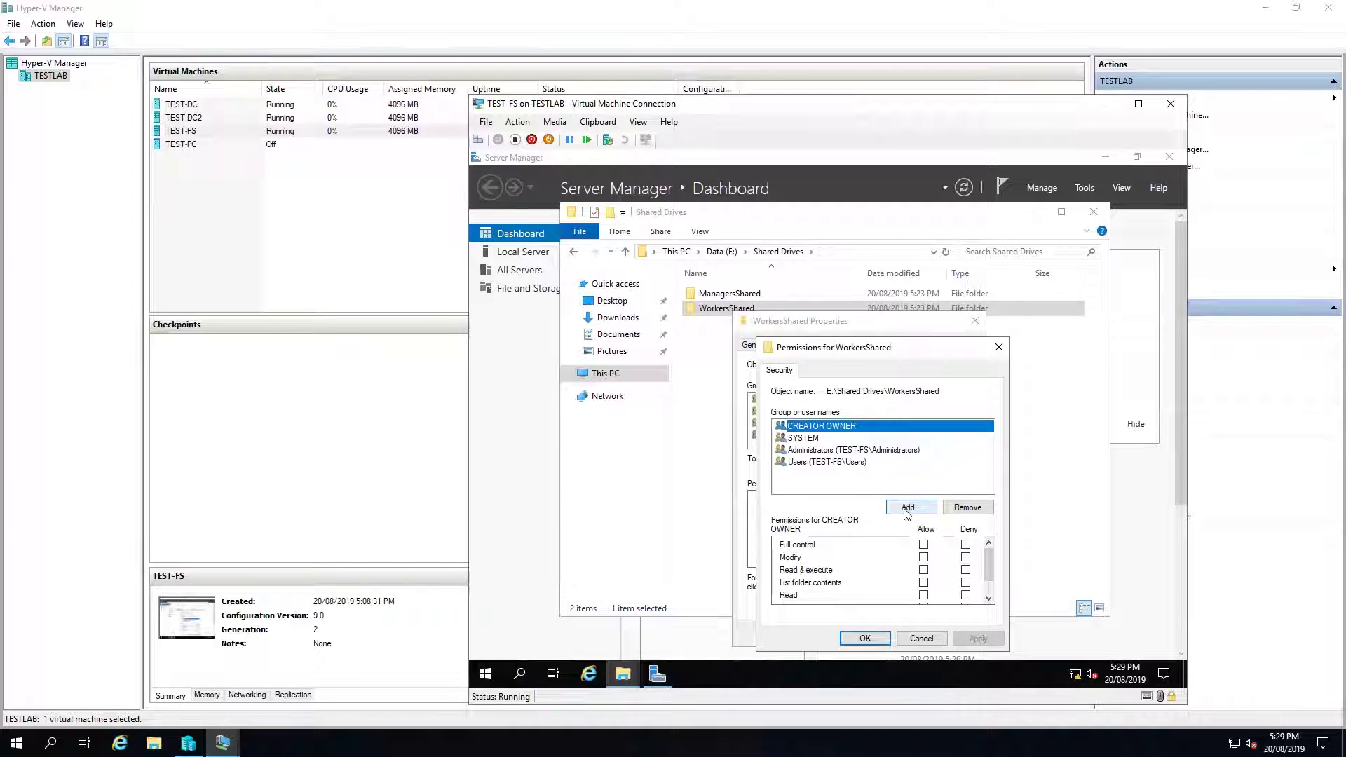
pyautogui.click(906, 511)
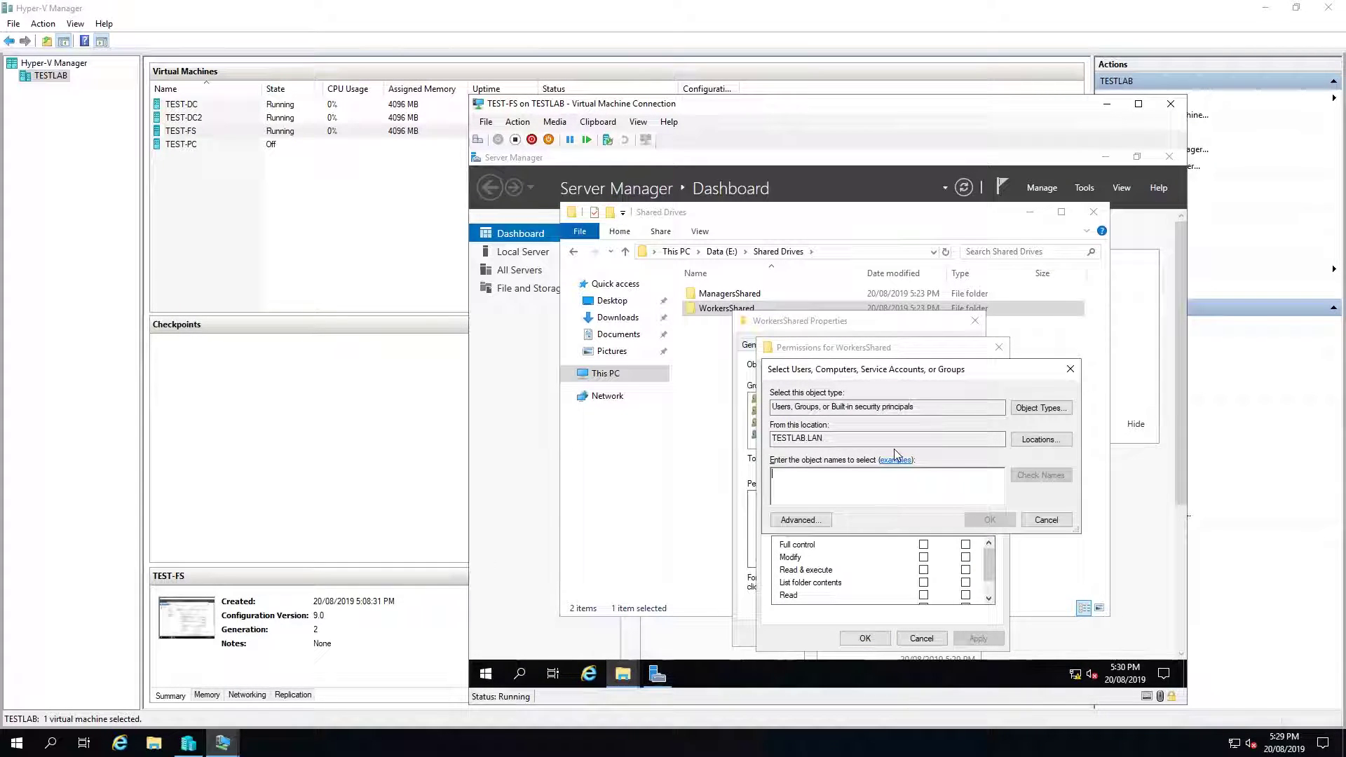
pyautogui.write('Workers')
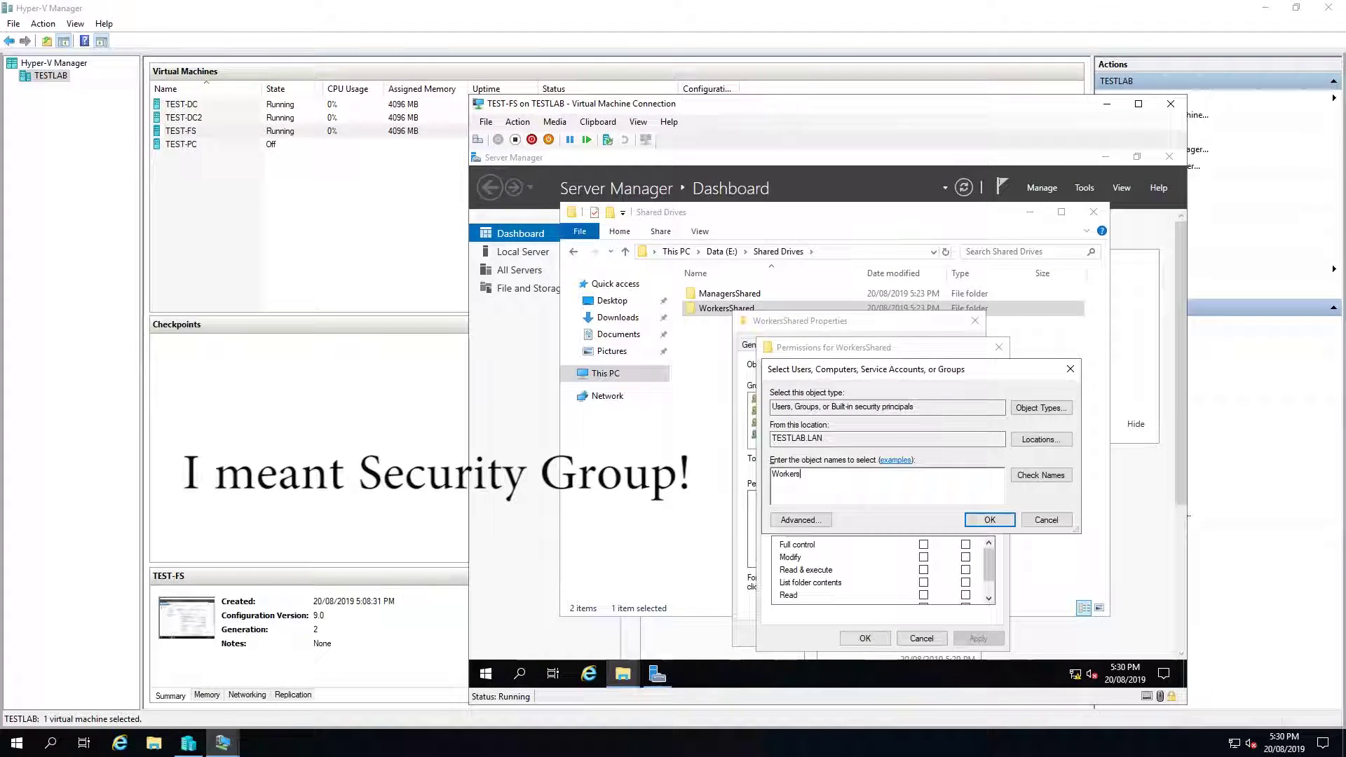
pyautogui.press('Return')
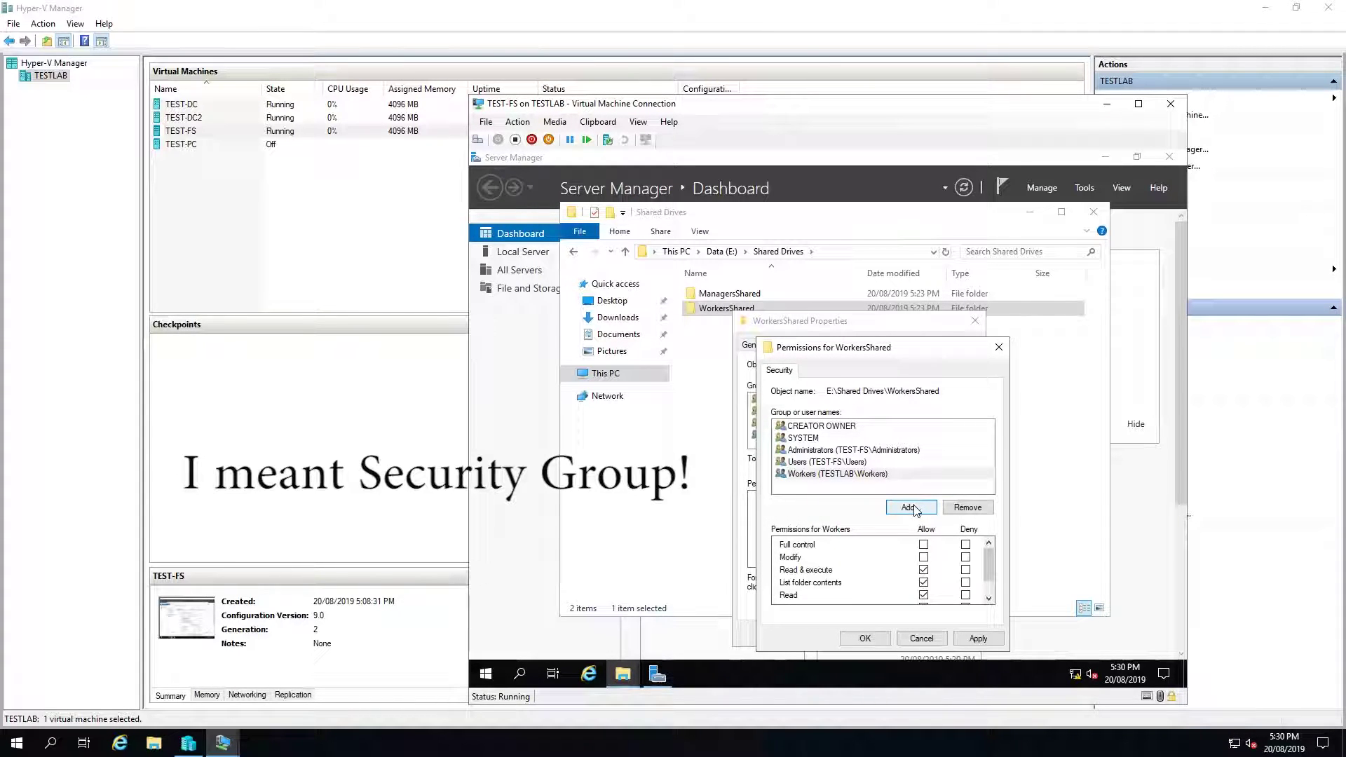
pyautogui.click(909, 507)
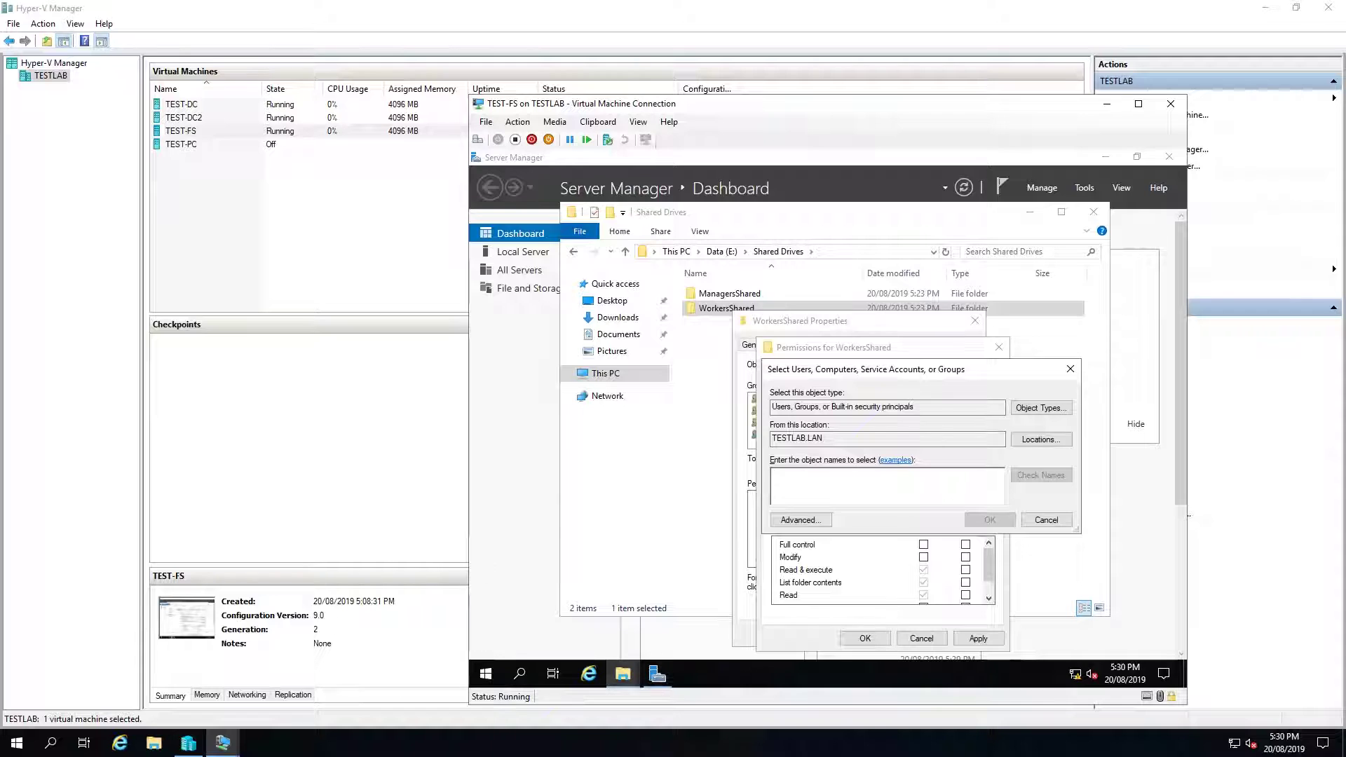
pyautogui.write('Workers')
pyautogui.press('Return')
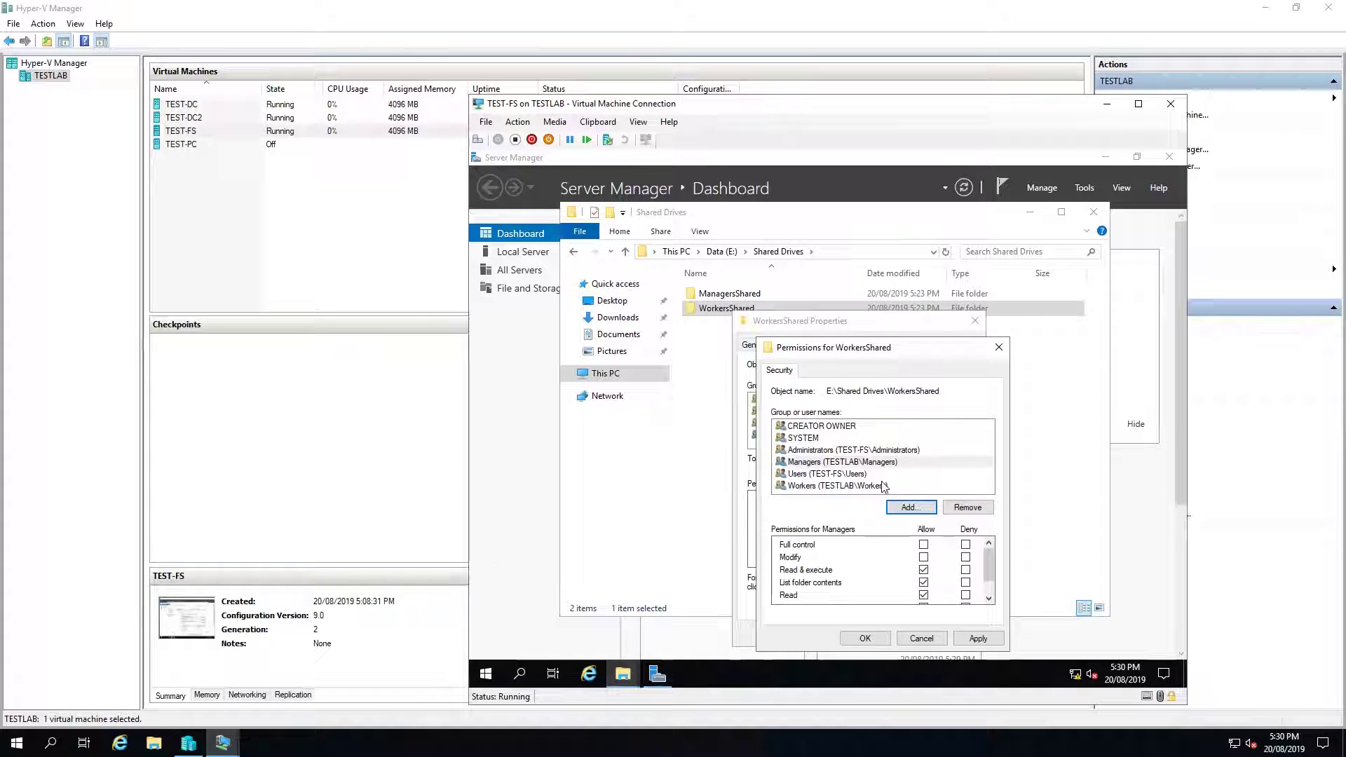
# Step: Allow Modify for both Workers and Managers, apply, and close the properties
pyautogui.click(831, 486)
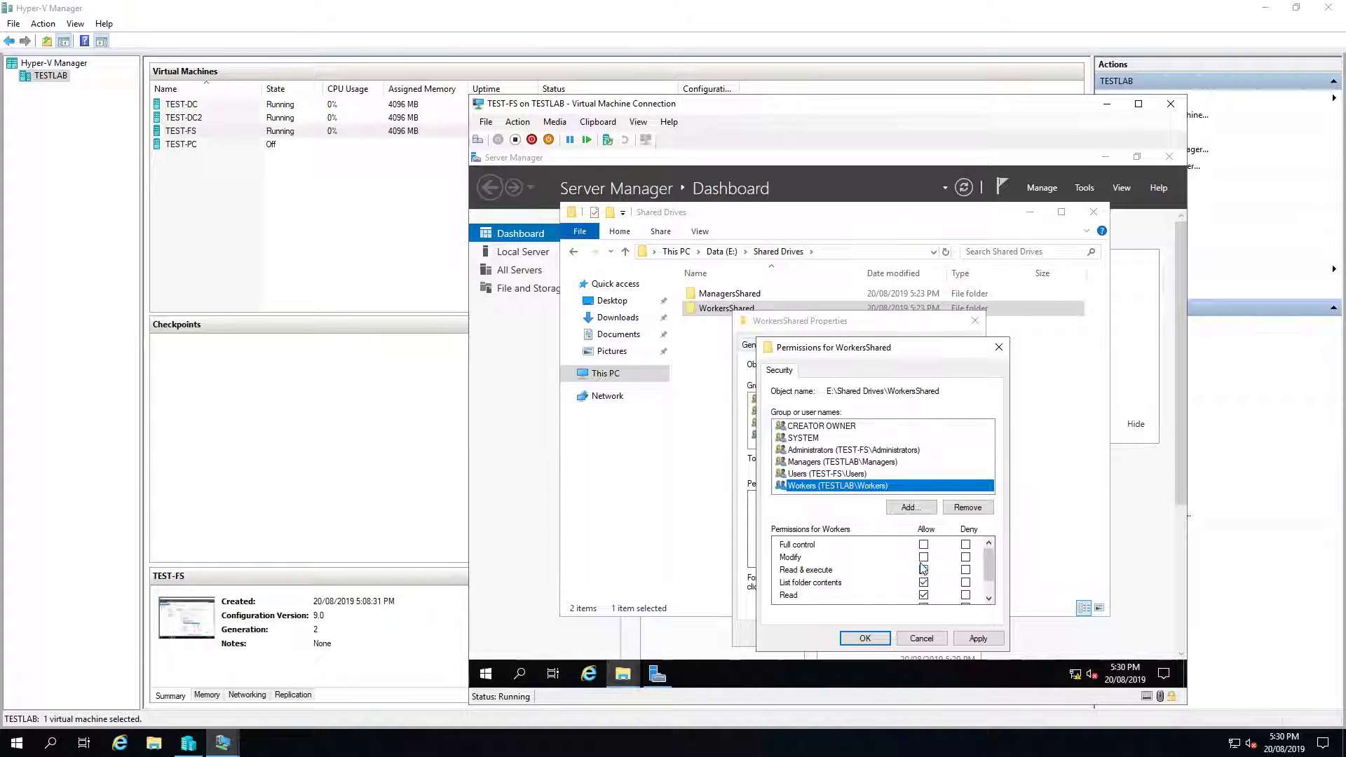
pyautogui.click(923, 558)
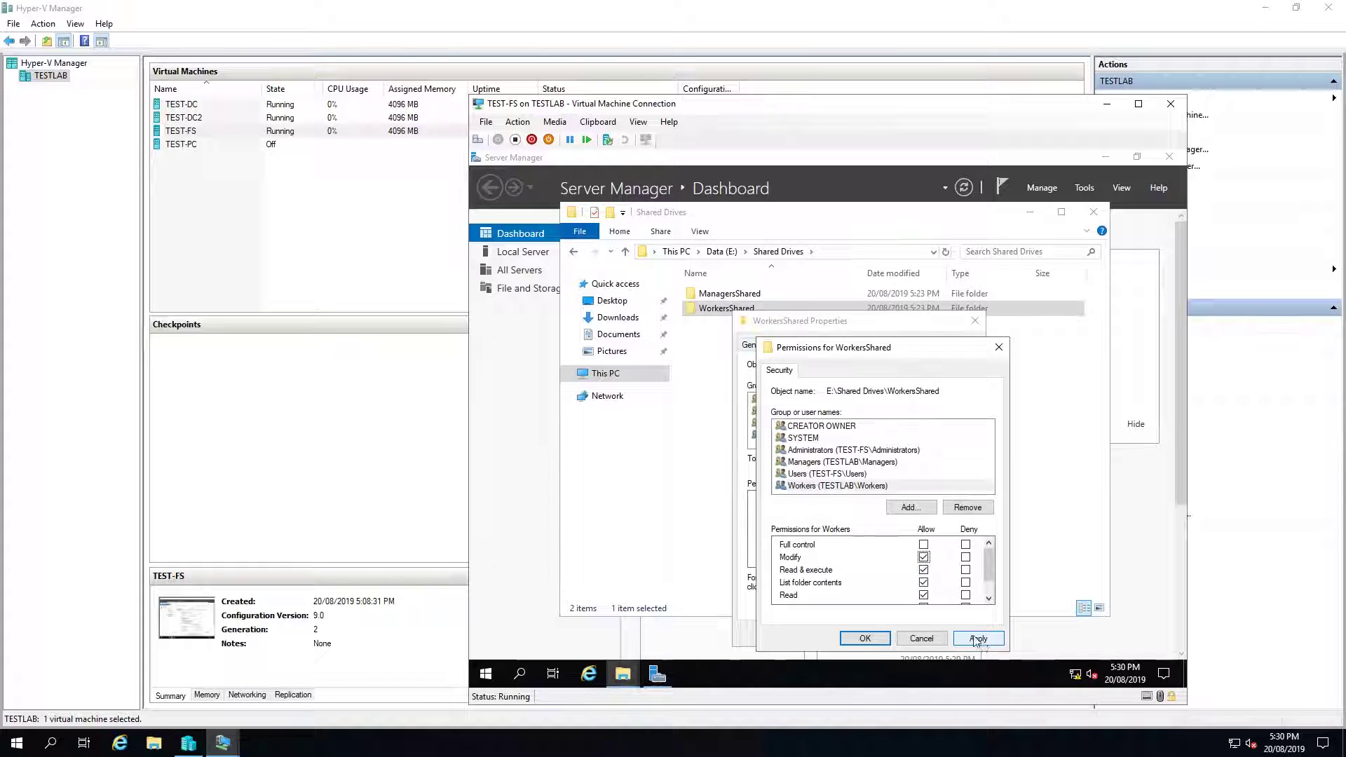
pyautogui.click(835, 462)
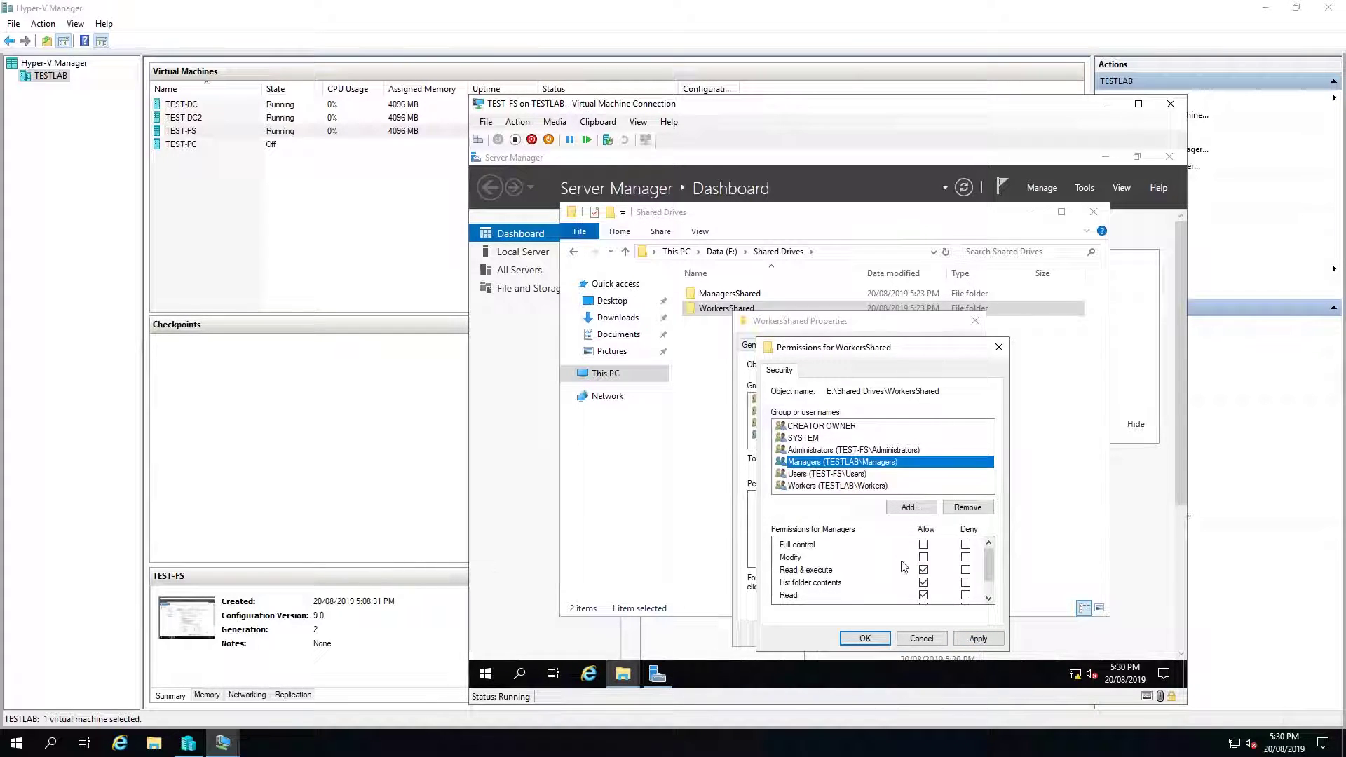
pyautogui.click(923, 558)
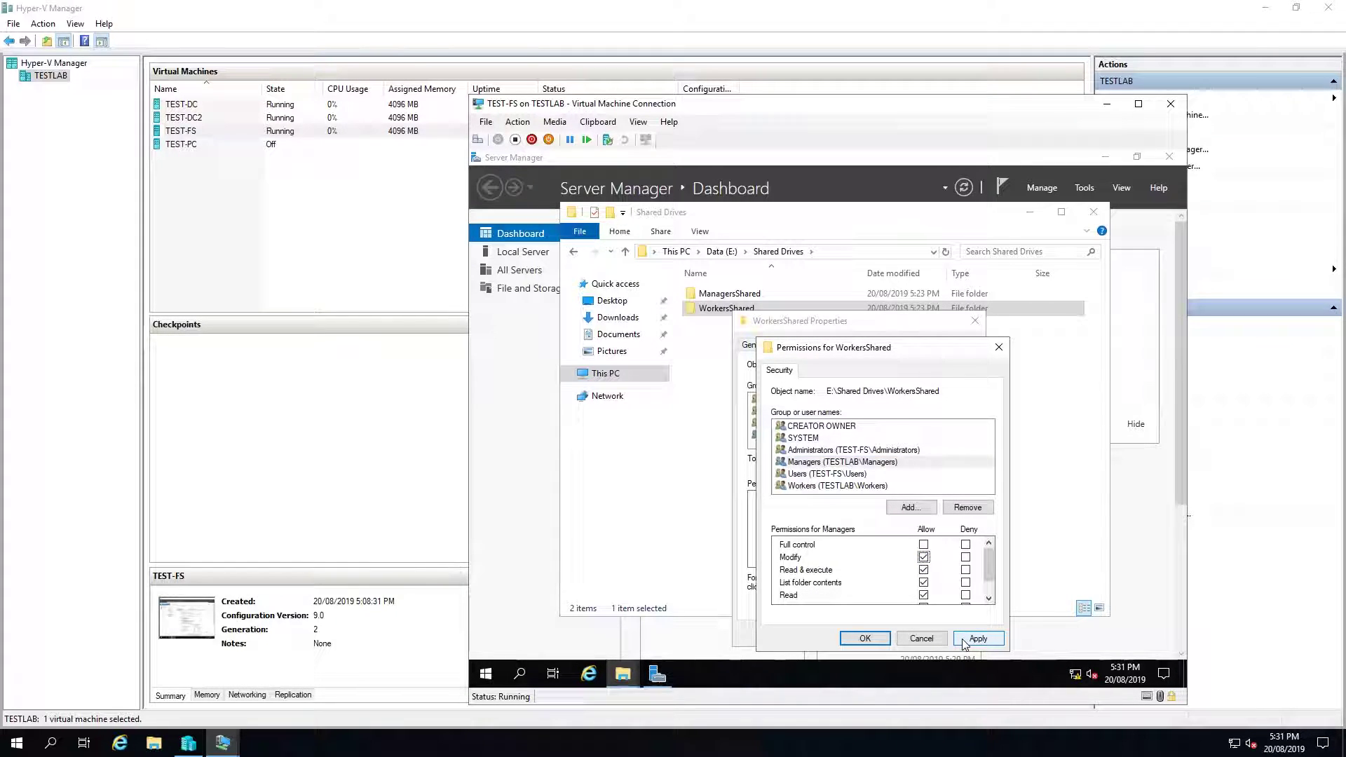
pyautogui.click(985, 639)
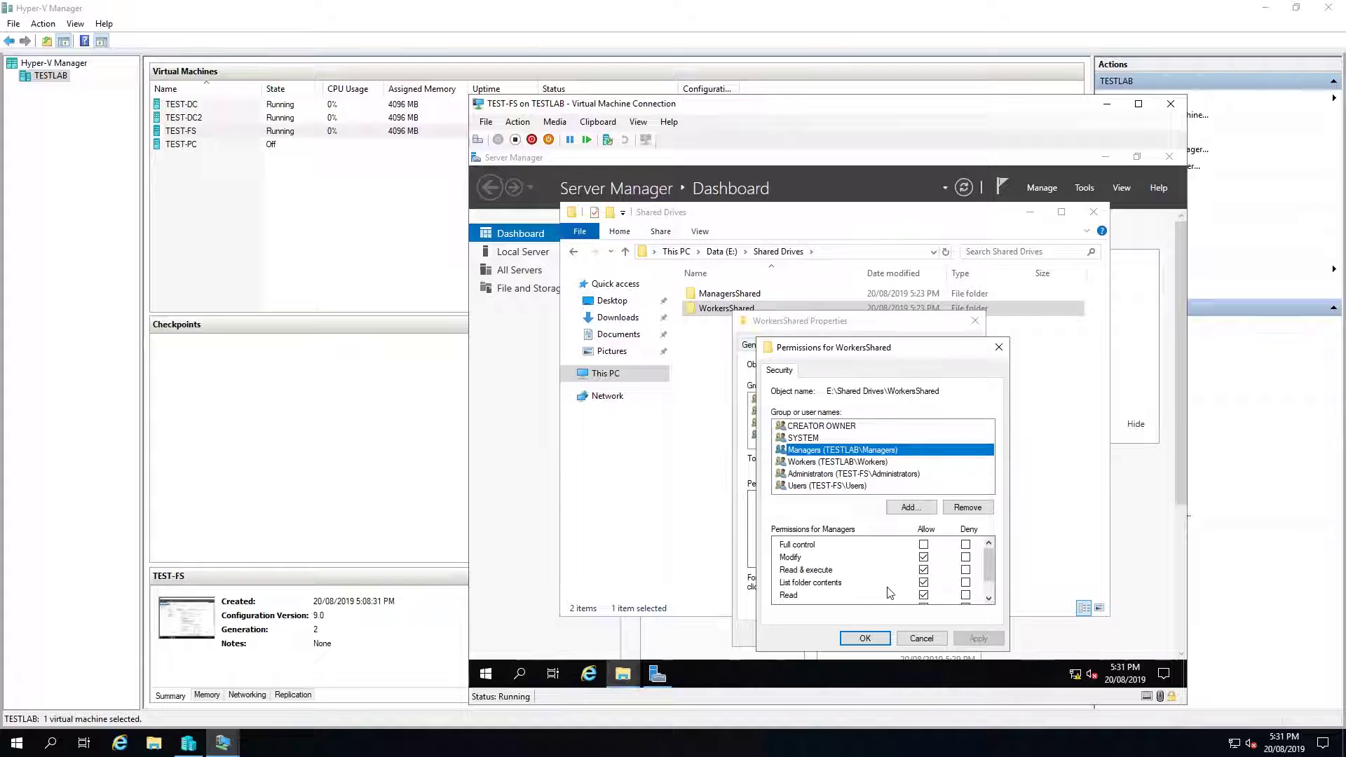
pyautogui.click(865, 638)
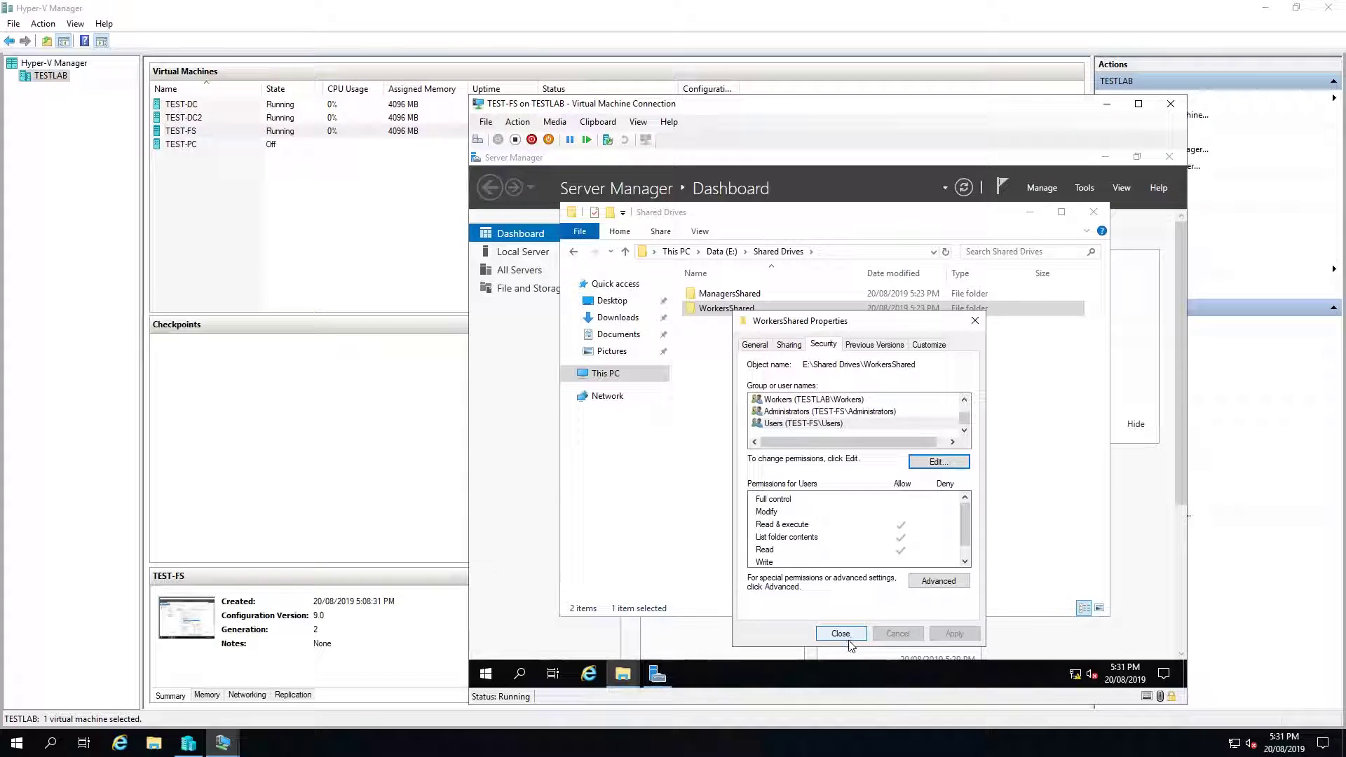
pyautogui.click(844, 634)
# Step: Turn on Share this folder for ManagersShared in Advanced Sharing
pyautogui.rightClick(717, 298)
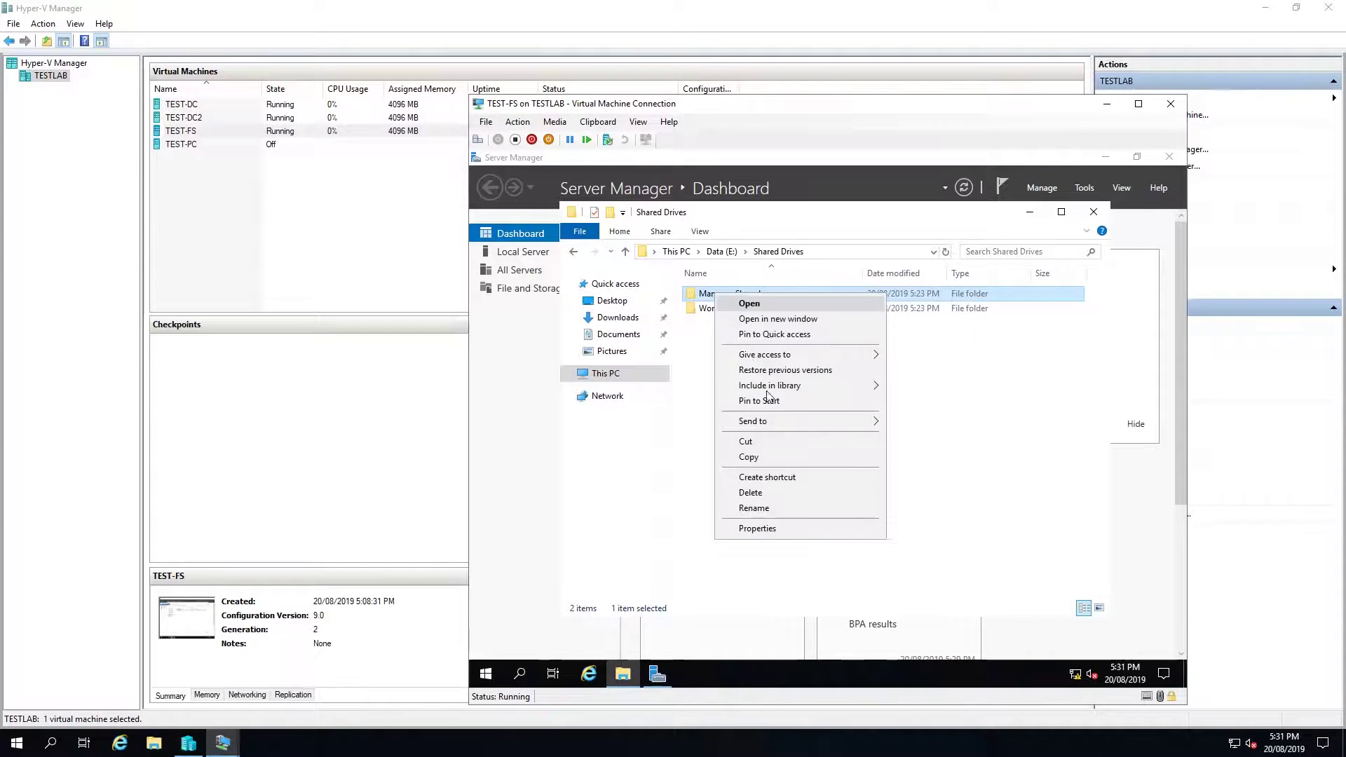
pyautogui.click(757, 528)
pyautogui.click(776, 327)
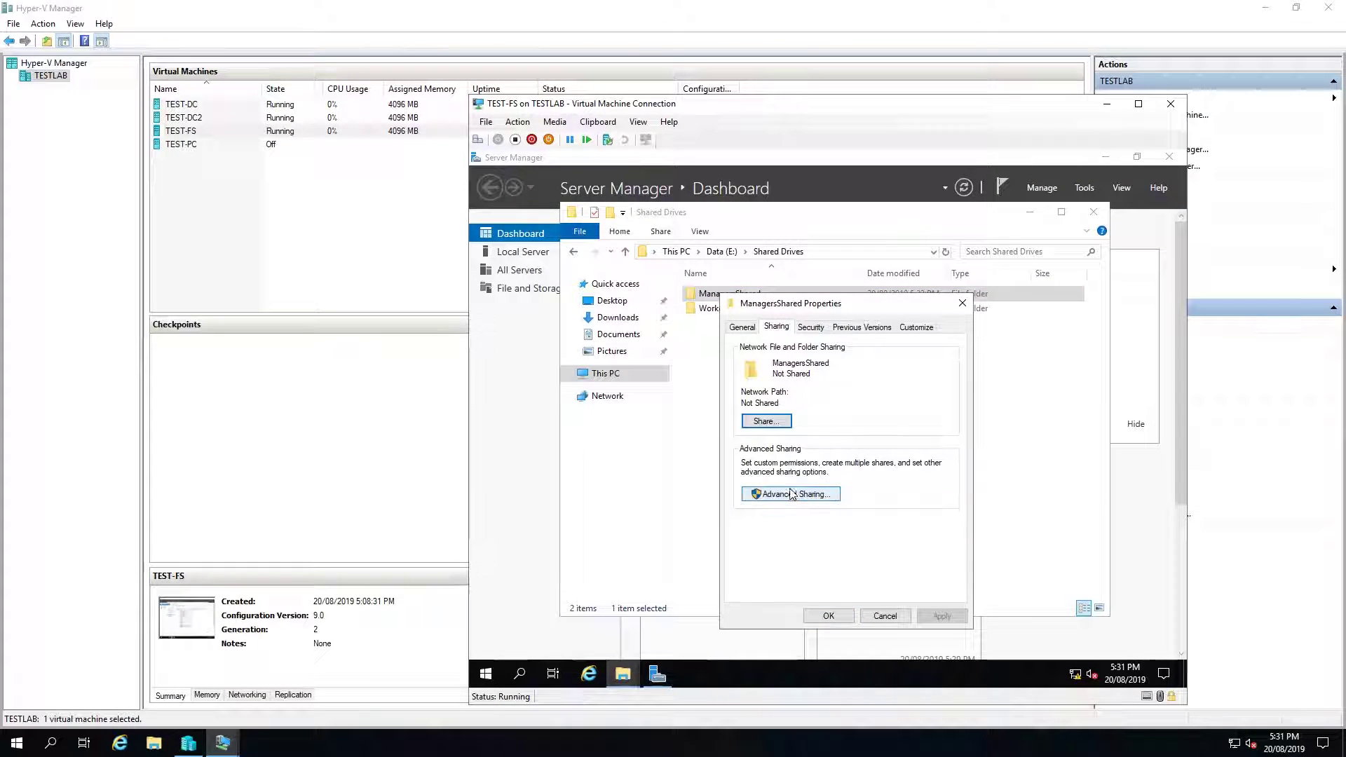
pyautogui.click(792, 494)
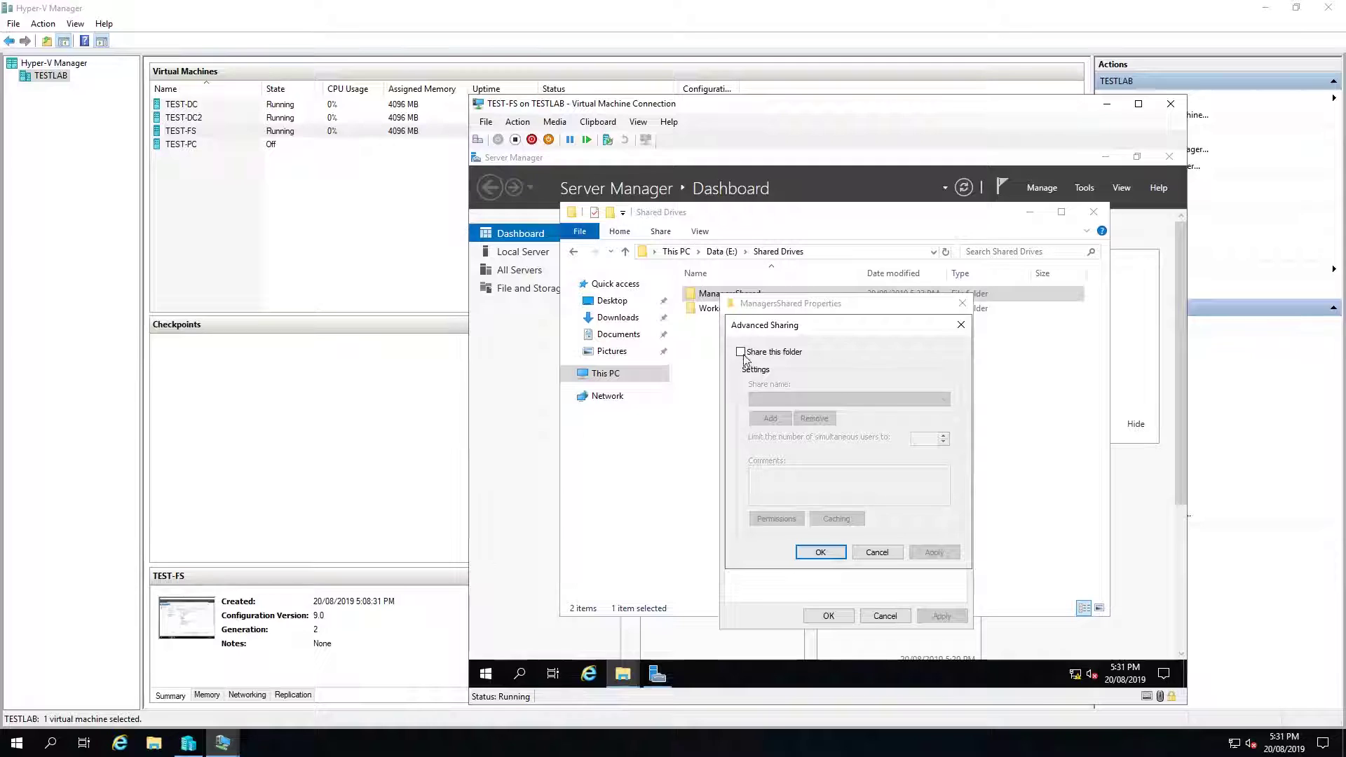
pyautogui.click(741, 352)
# Step: Allow Everyone Full Control in the share permissions and confirm
pyautogui.click(778, 520)
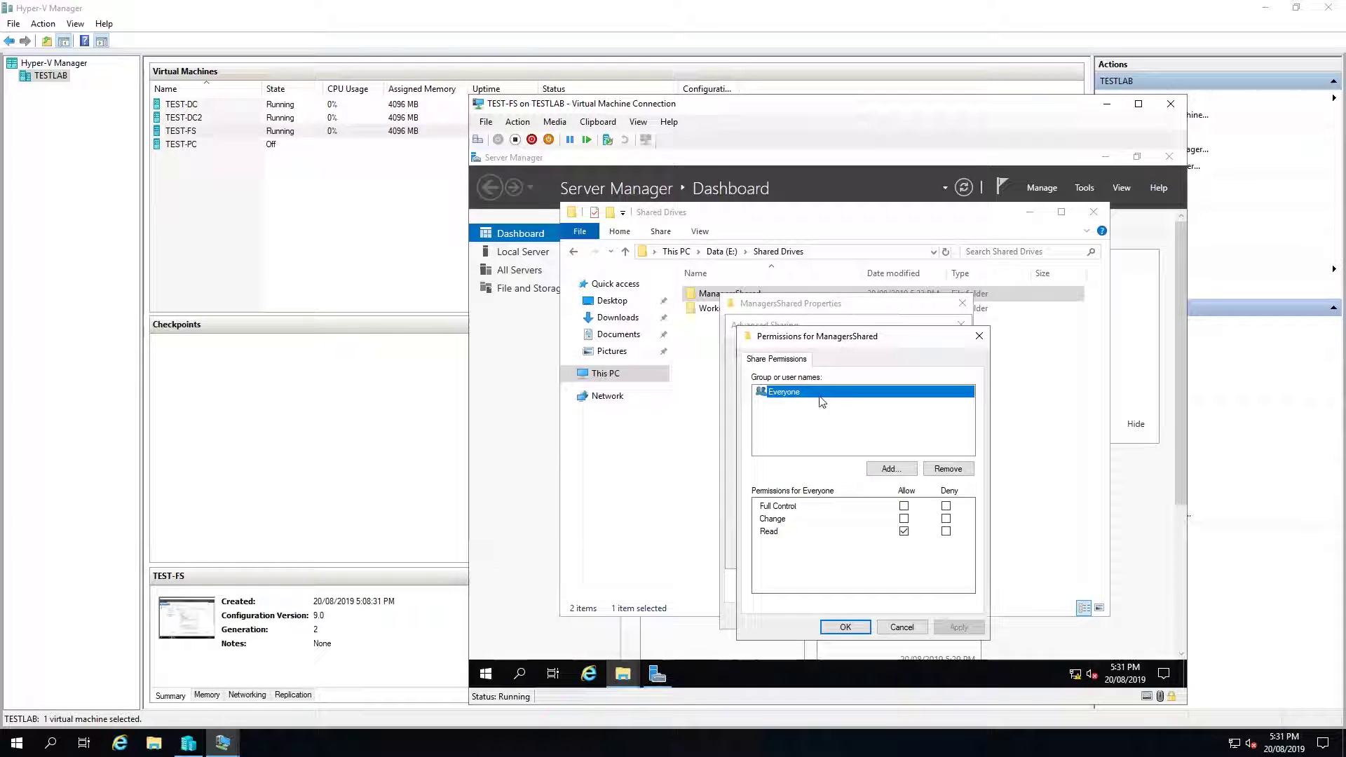
pyautogui.click(905, 507)
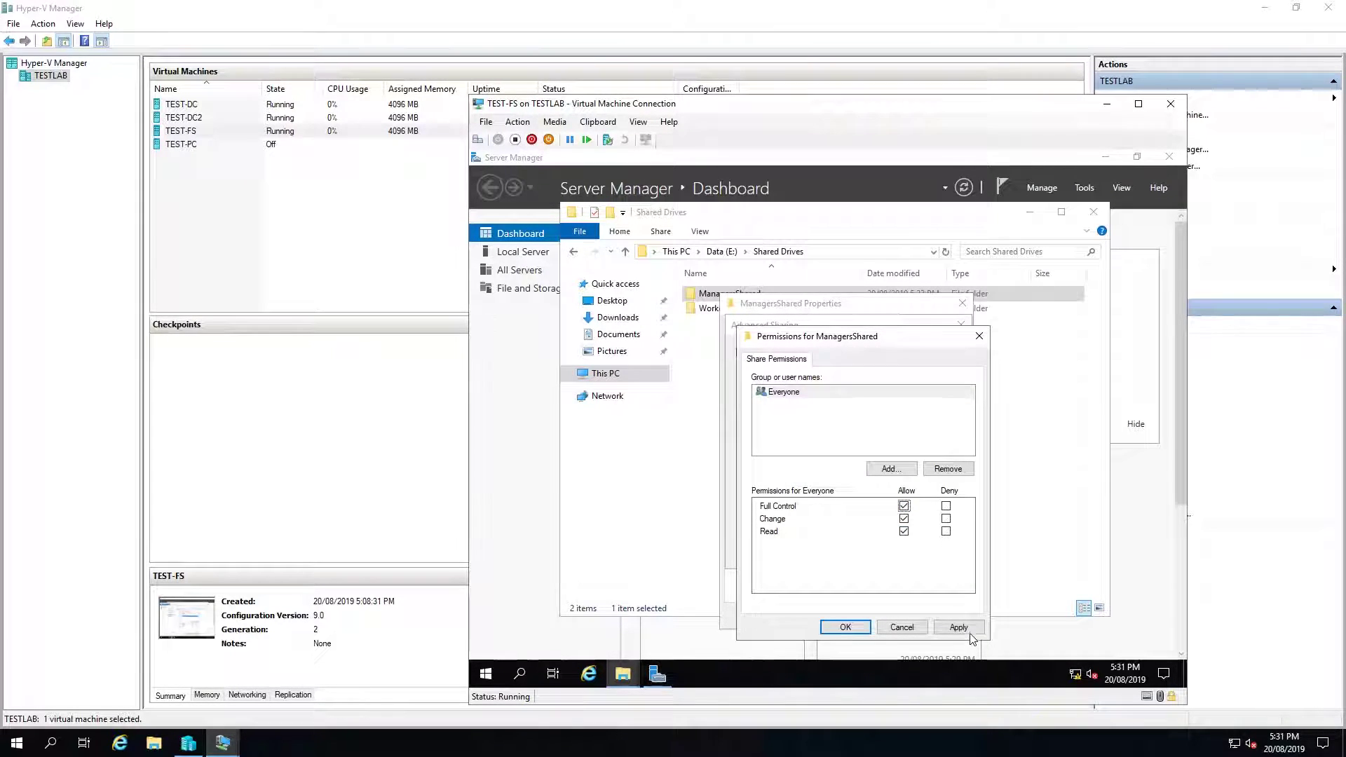
pyautogui.click(959, 628)
pyautogui.click(843, 628)
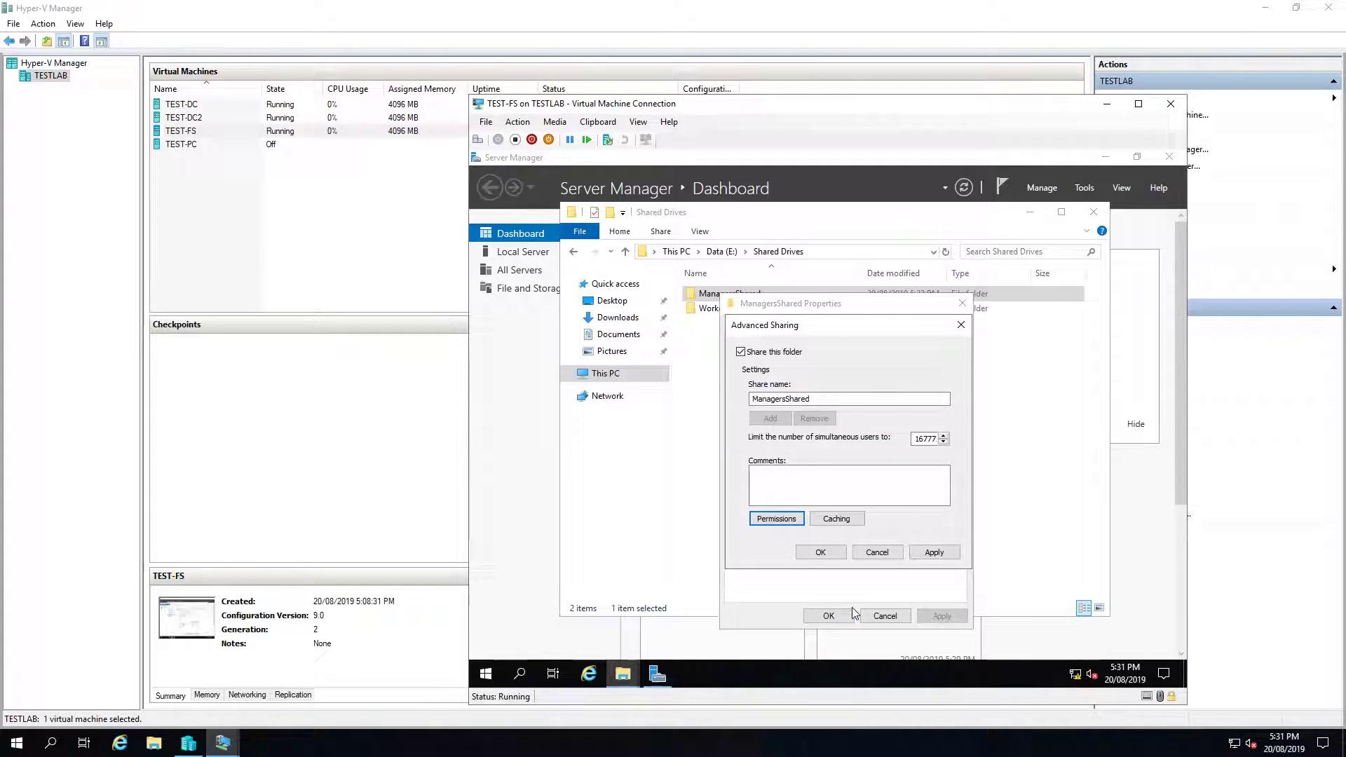
pyautogui.click(833, 555)
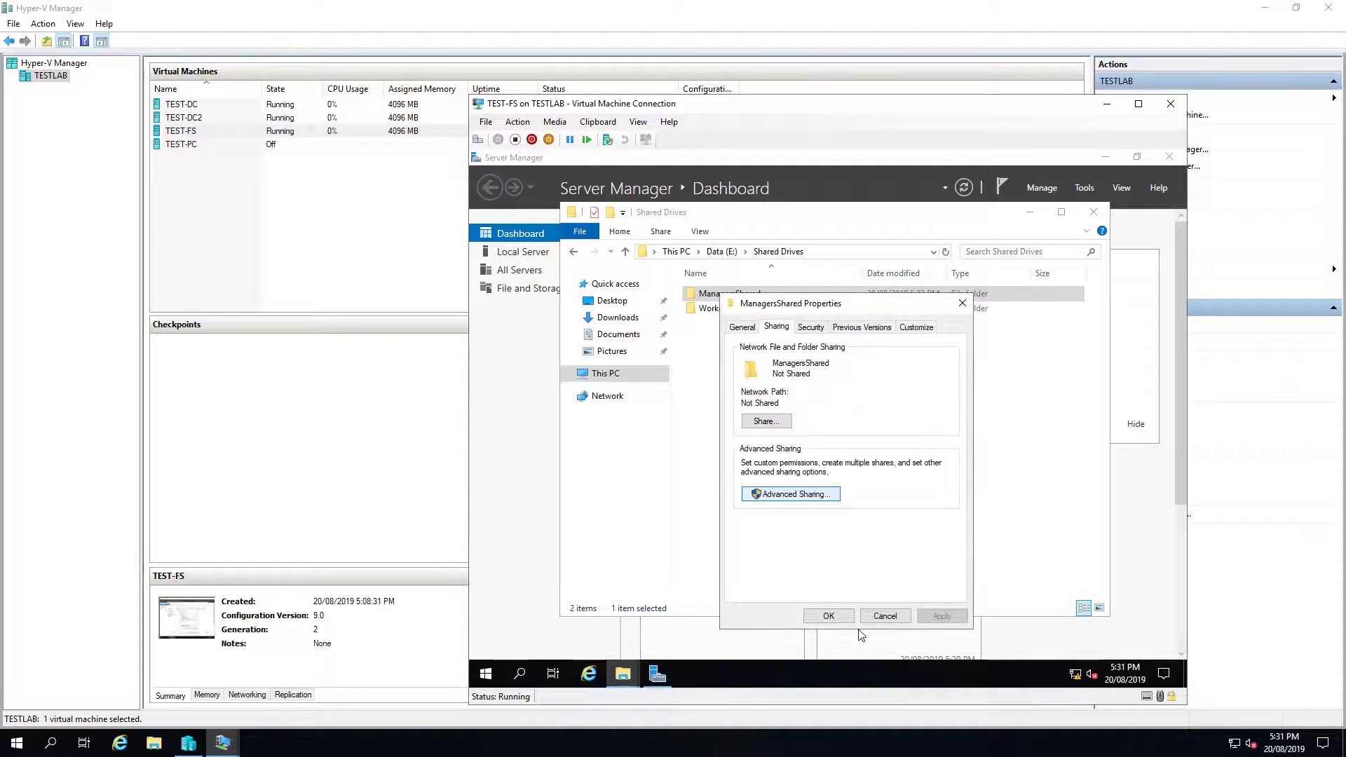
# Step: Add the Workers group to ManagersShared's security and deny it all access
pyautogui.click(810, 327)
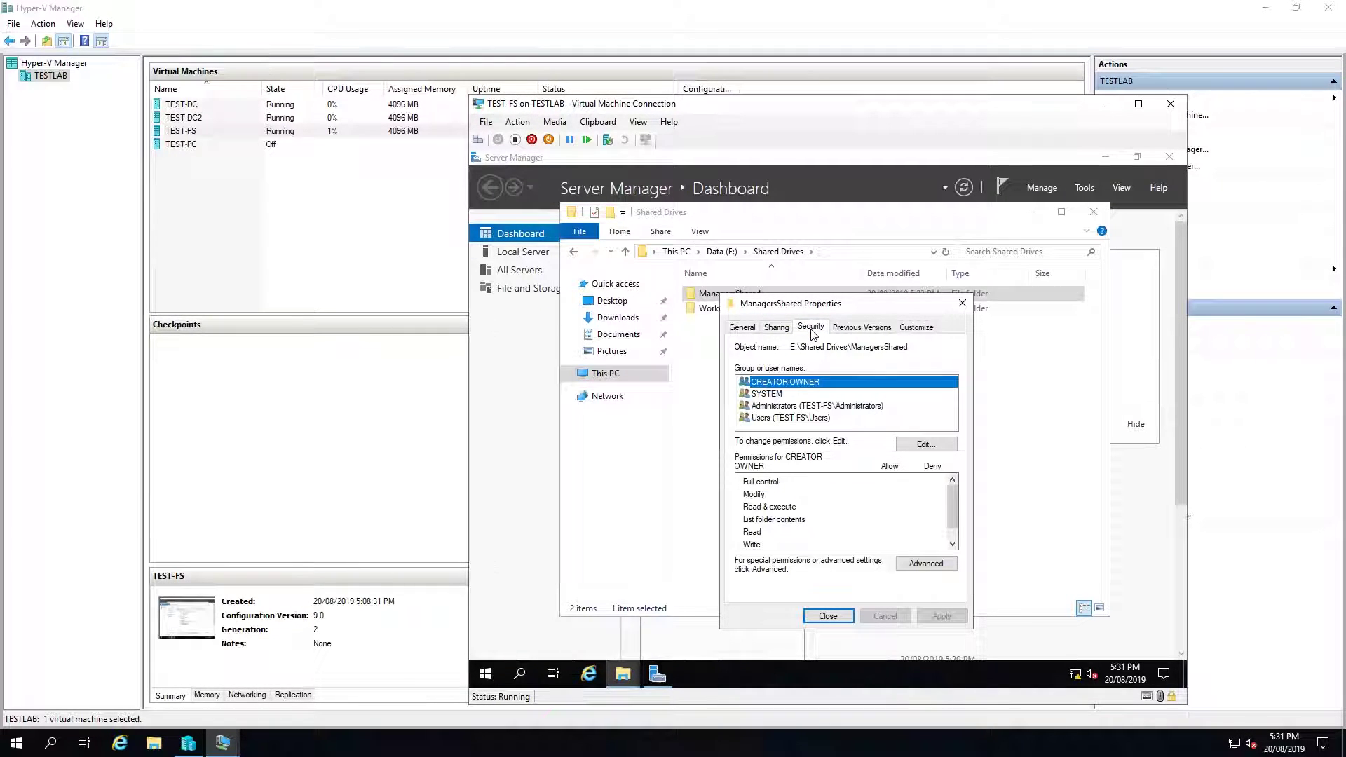
pyautogui.click(931, 445)
pyautogui.click(897, 507)
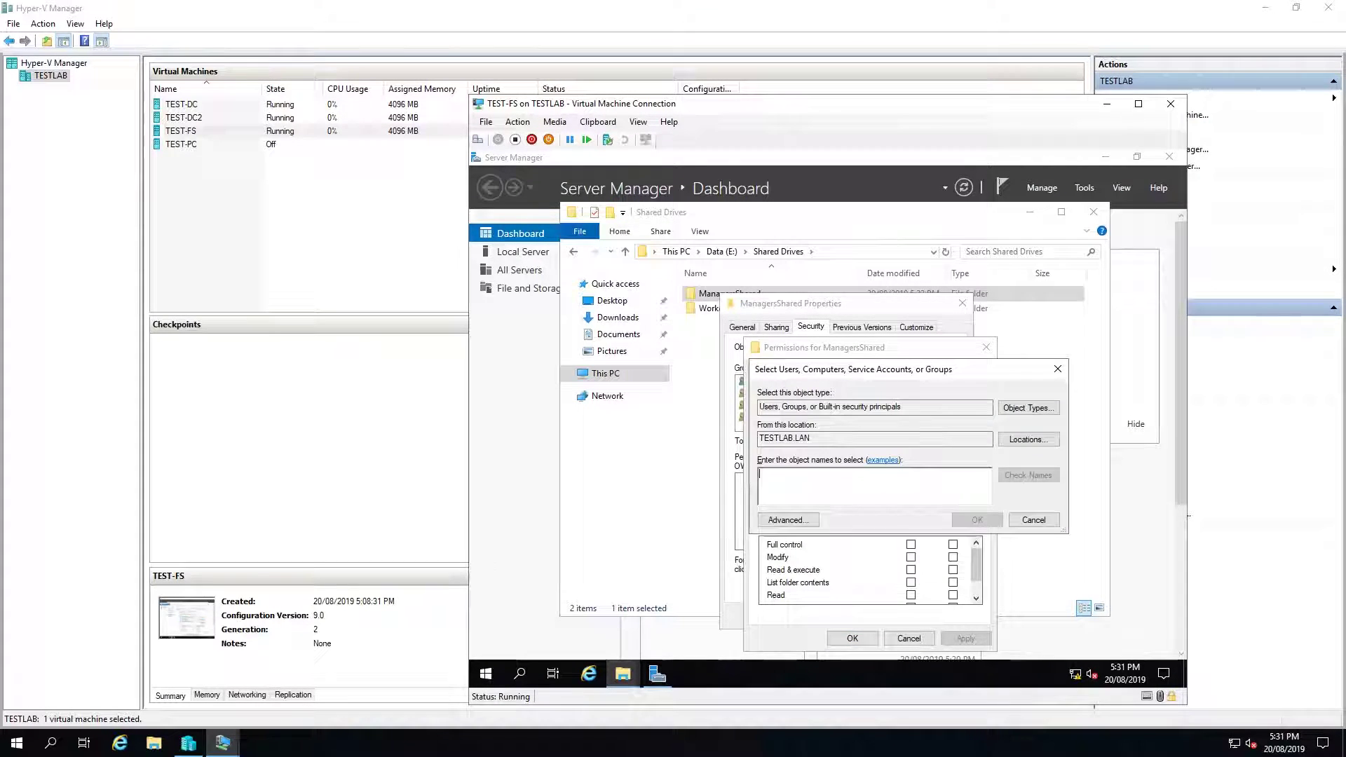
pyautogui.write('workers')
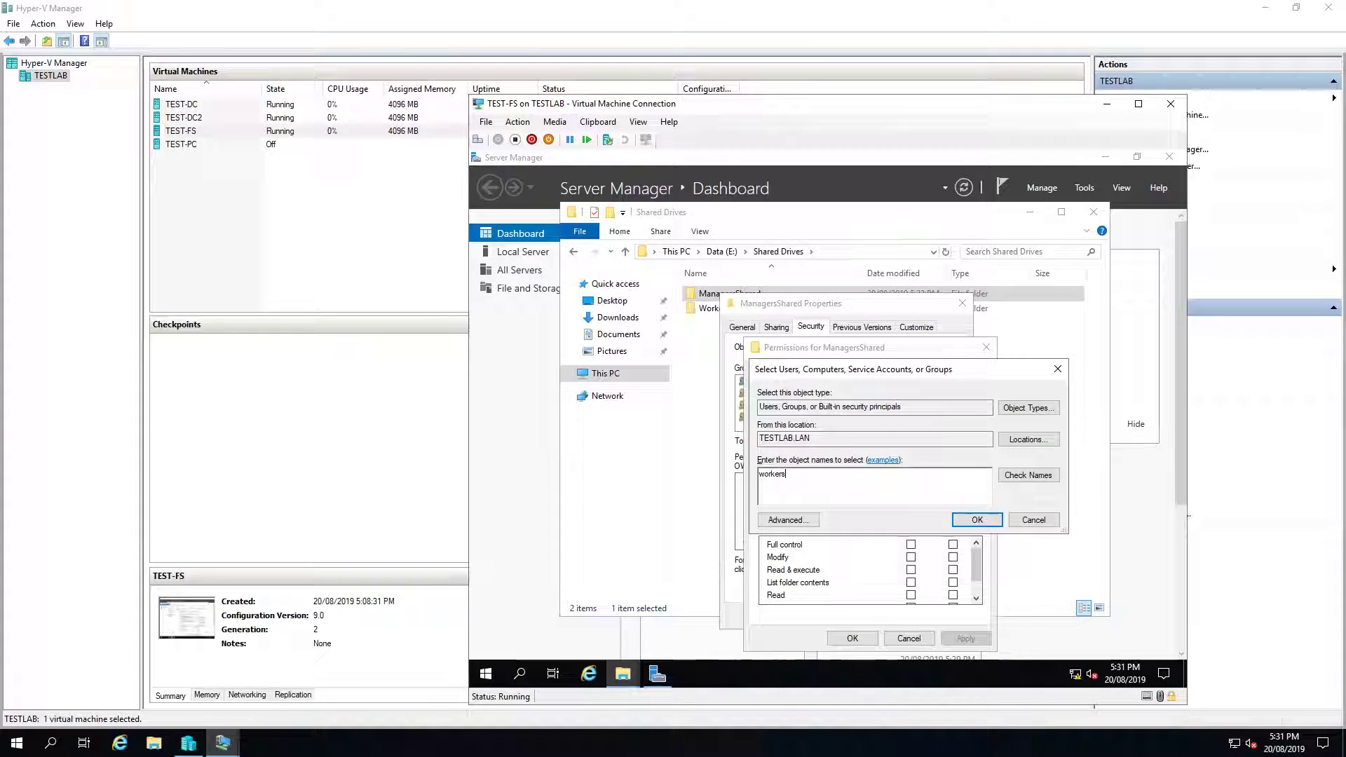
pyautogui.press('Return')
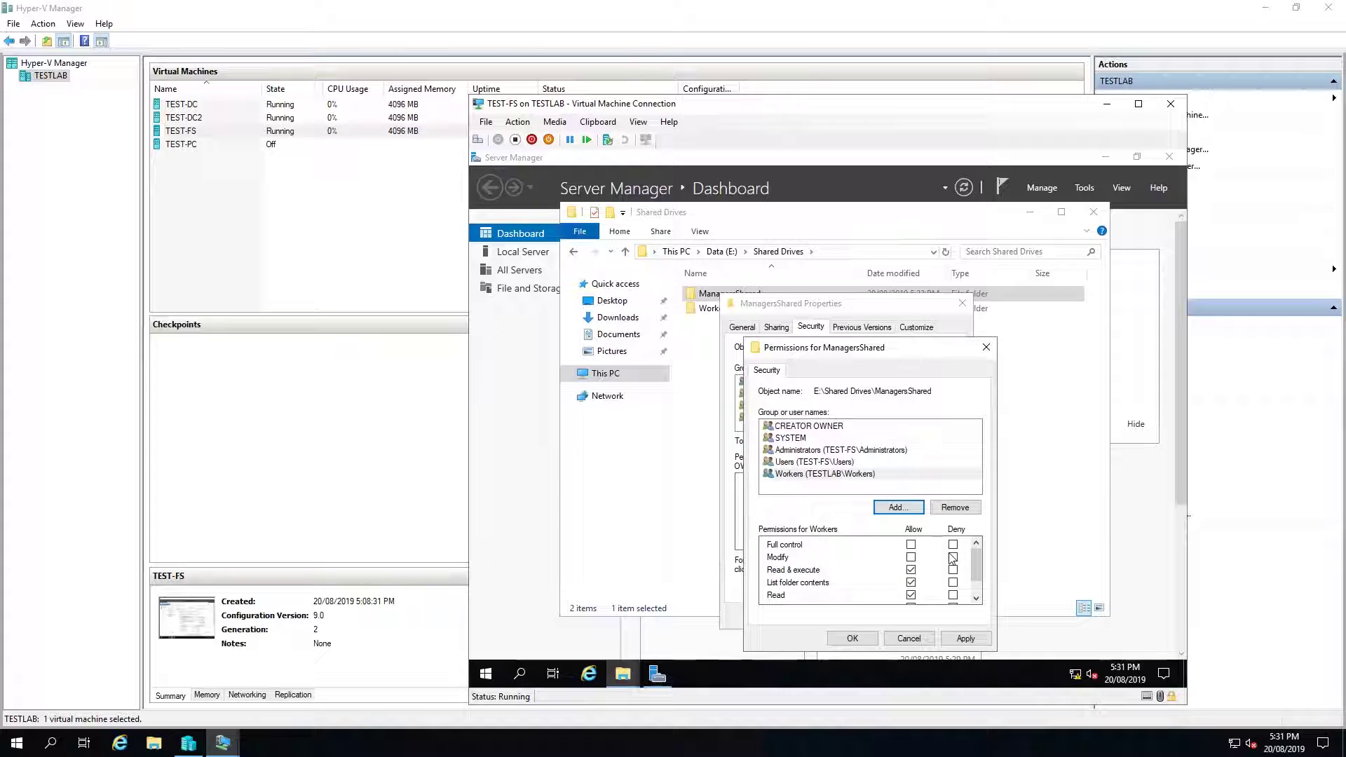
pyautogui.click(953, 545)
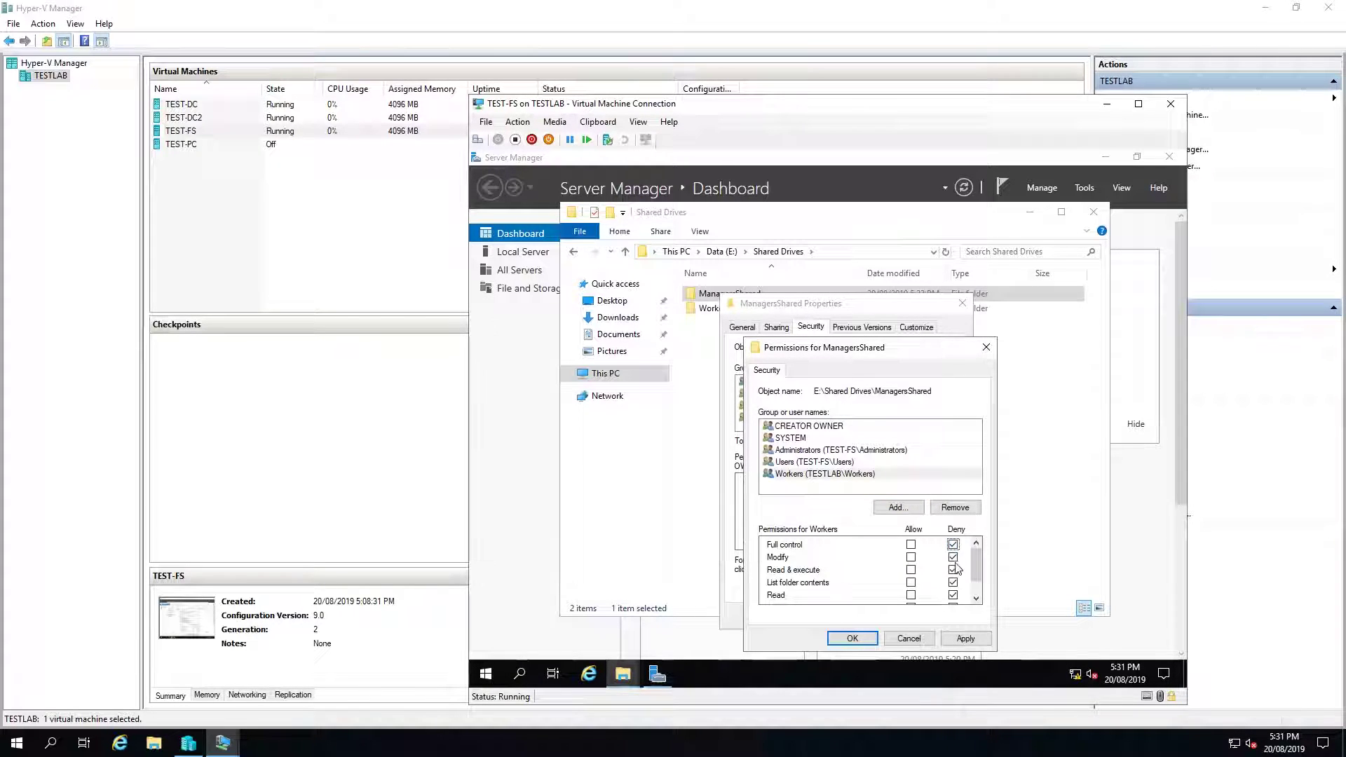
# Step: Add Managers with Allow Modify, apply, and accept the deny-entry warning
pyautogui.click(898, 508)
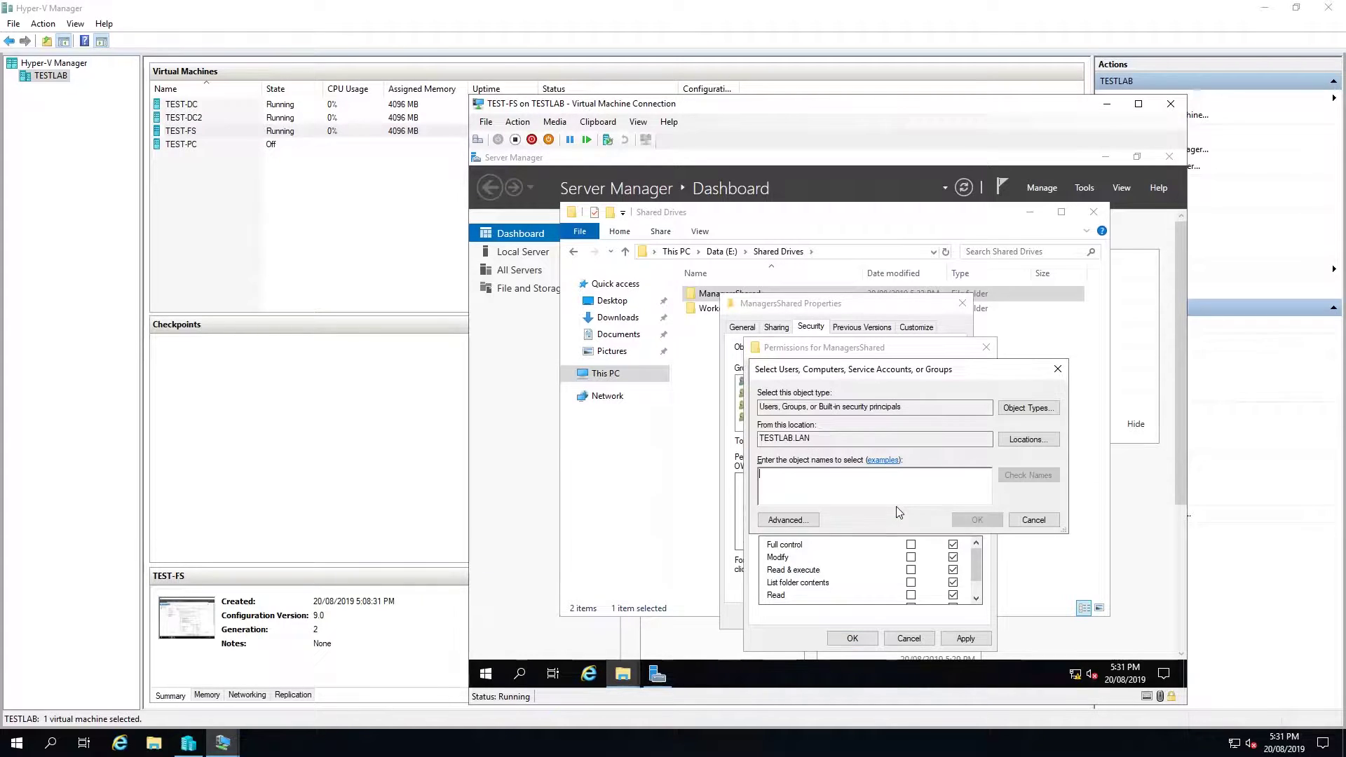
pyautogui.write('managers')
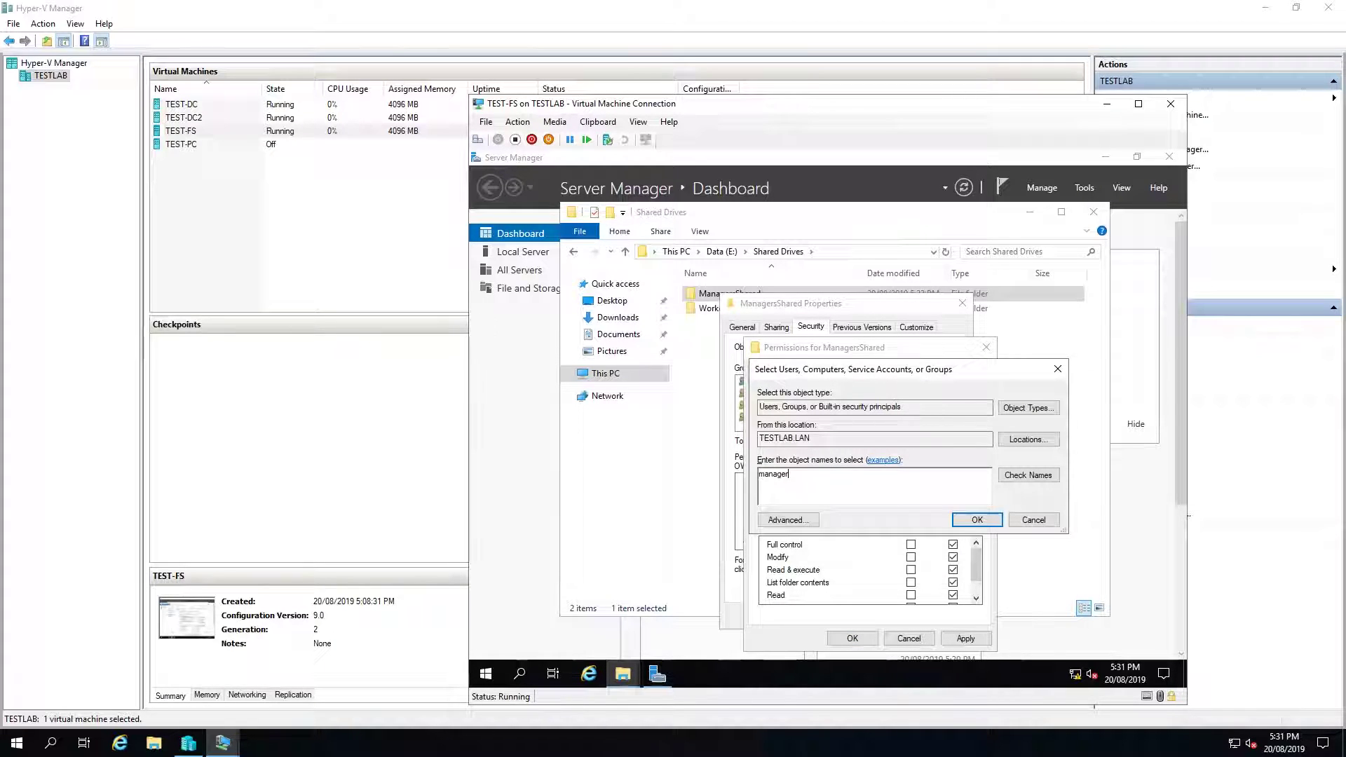
pyautogui.press('Return')
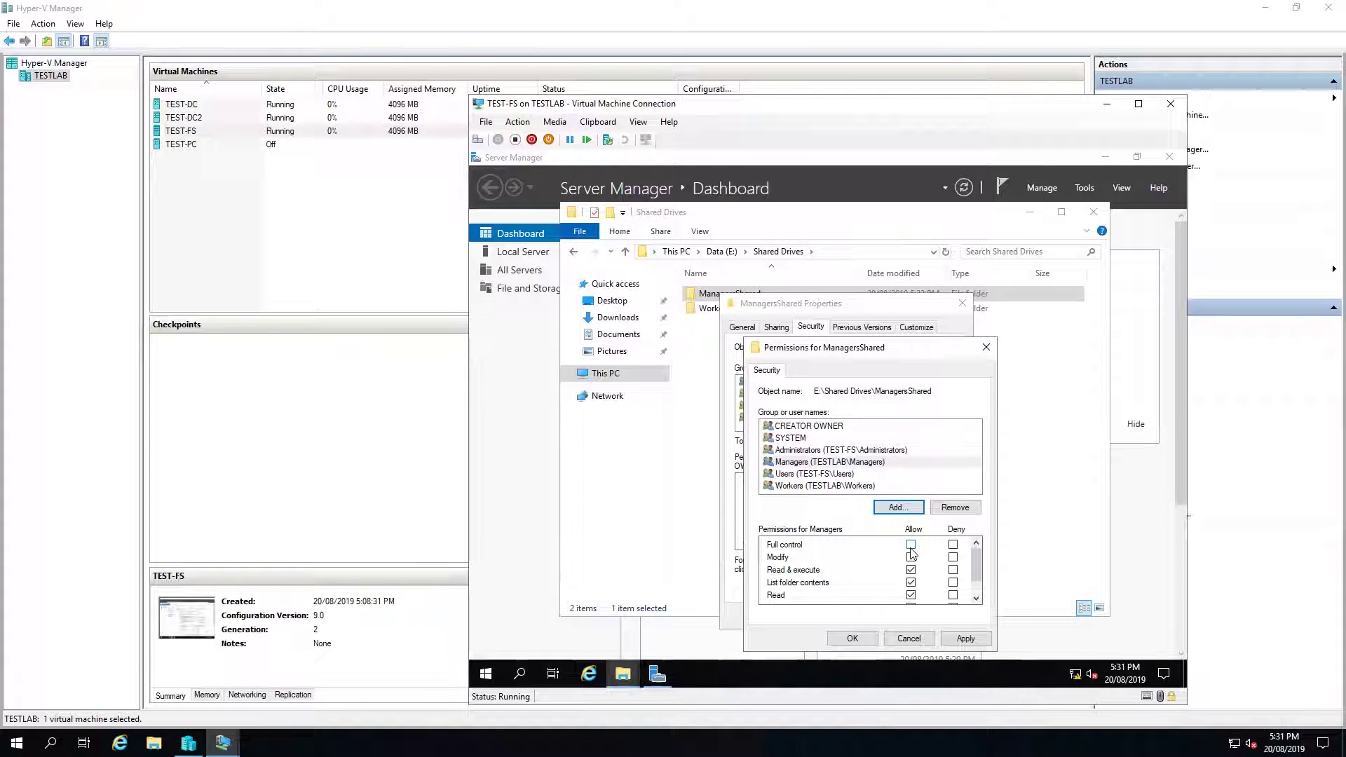
pyautogui.click(910, 546)
pyautogui.click(960, 641)
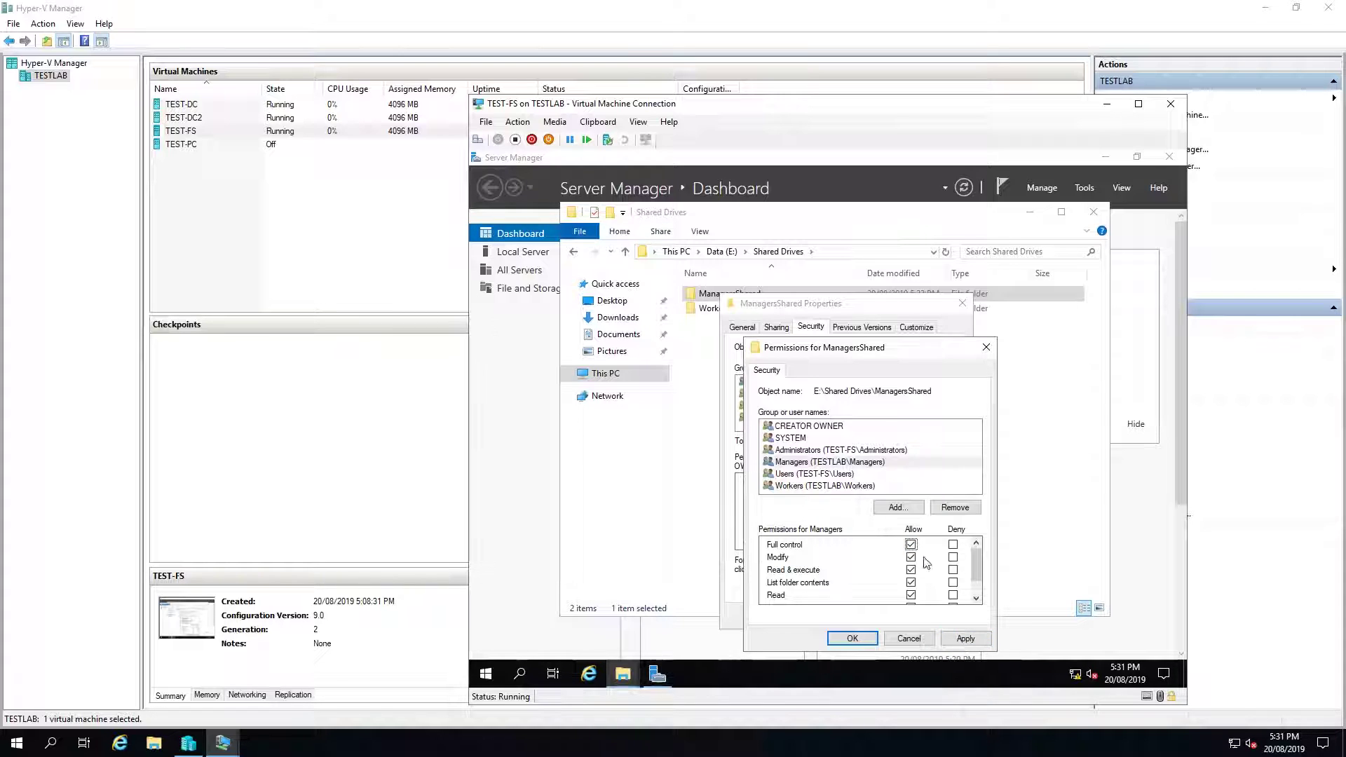
pyautogui.click(912, 558)
pyautogui.click(965, 640)
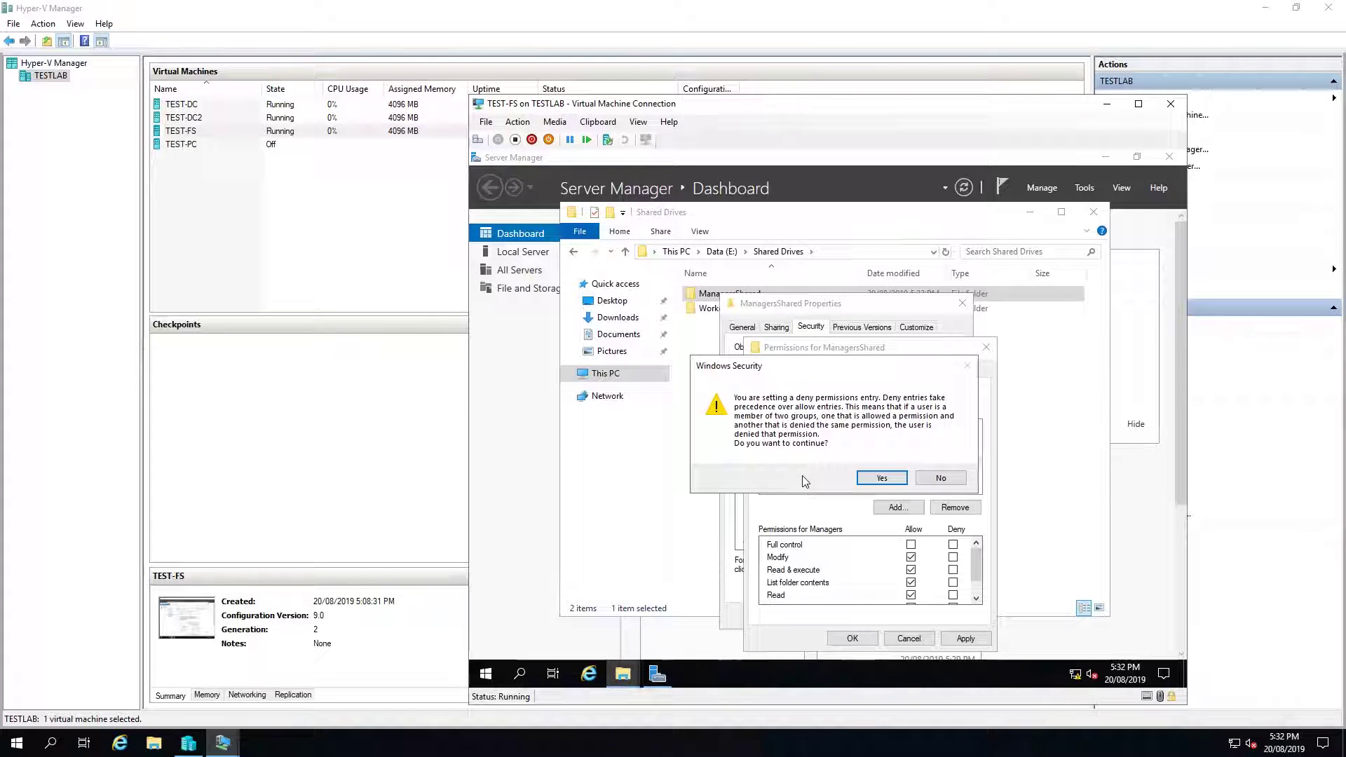
pyautogui.click(876, 478)
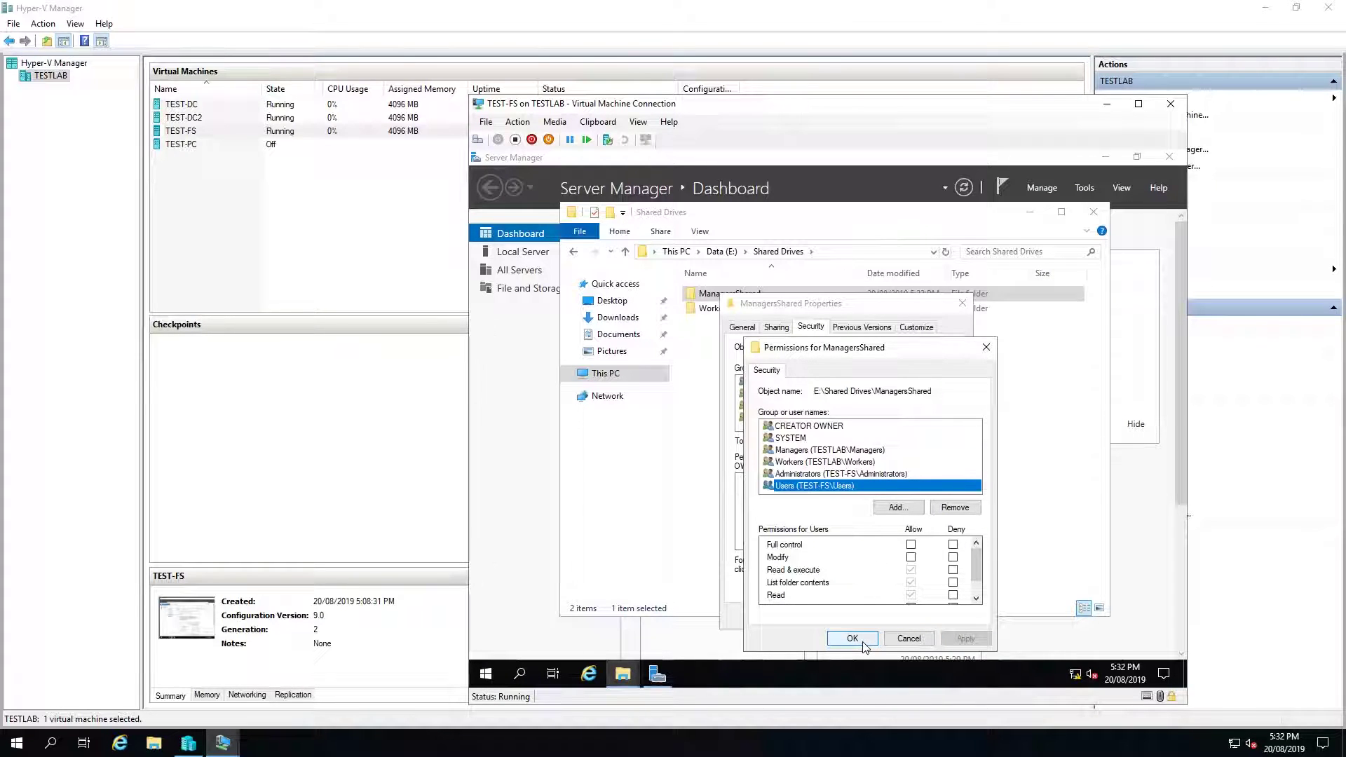
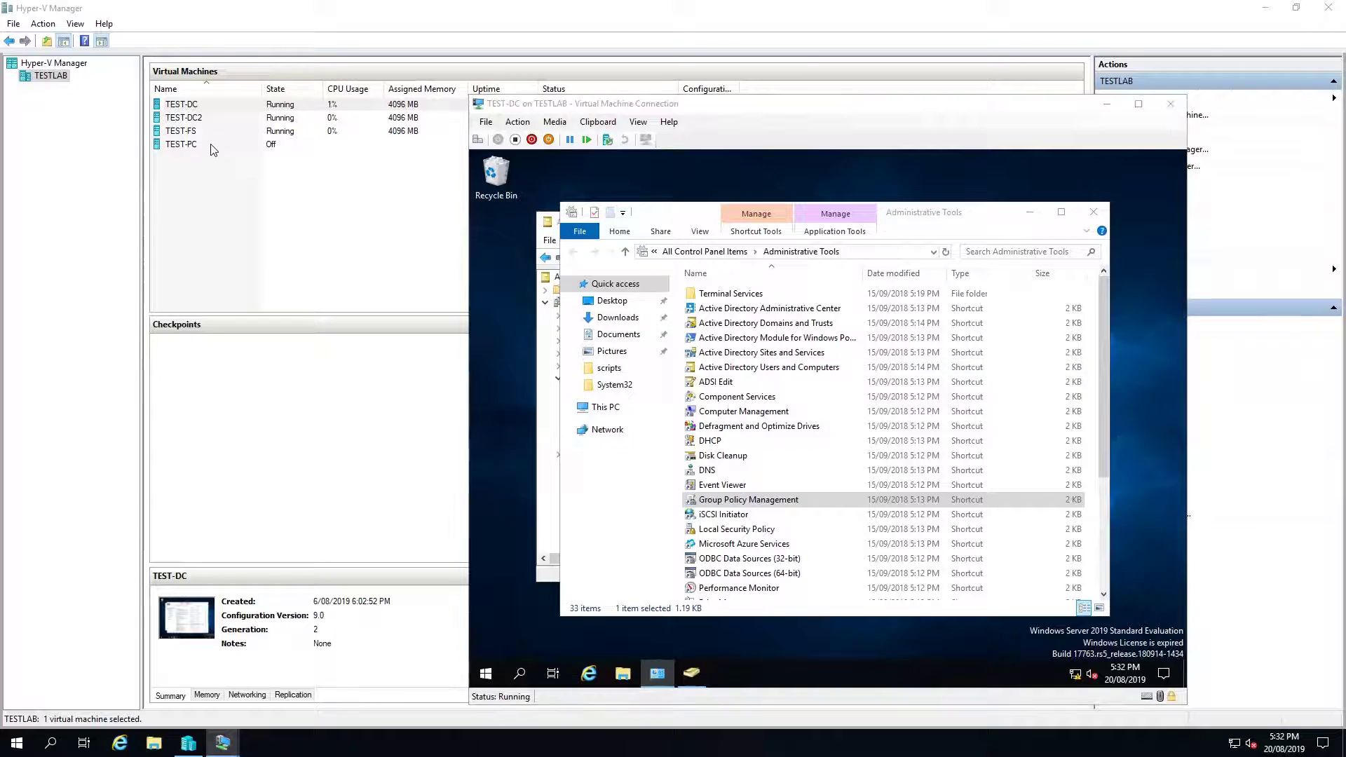
# Step: Start the TEST-PC virtual machine and bring the TEST-DC connection window back to the front
pyautogui.click(181, 144)
pyautogui.rightClick(214, 144)
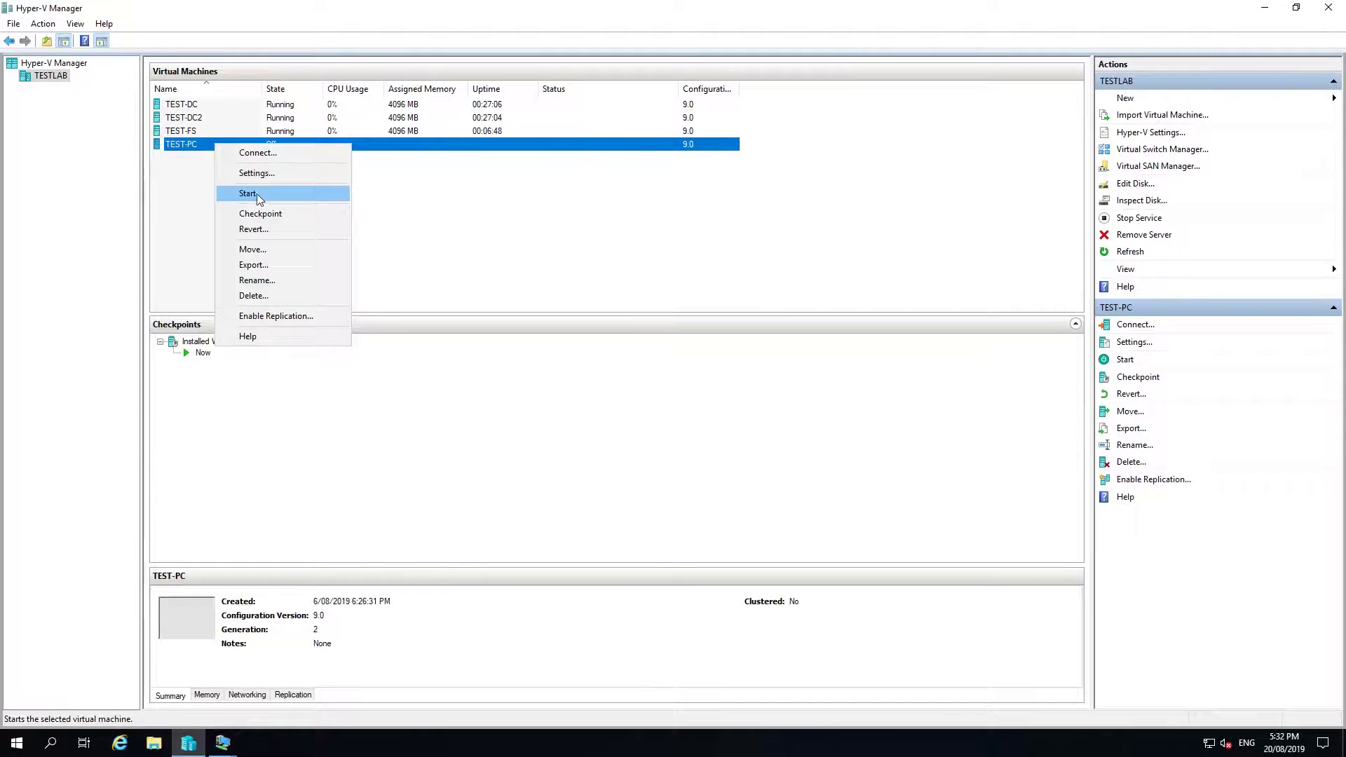
pyautogui.click(248, 193)
pyautogui.moveTo(236, 753)
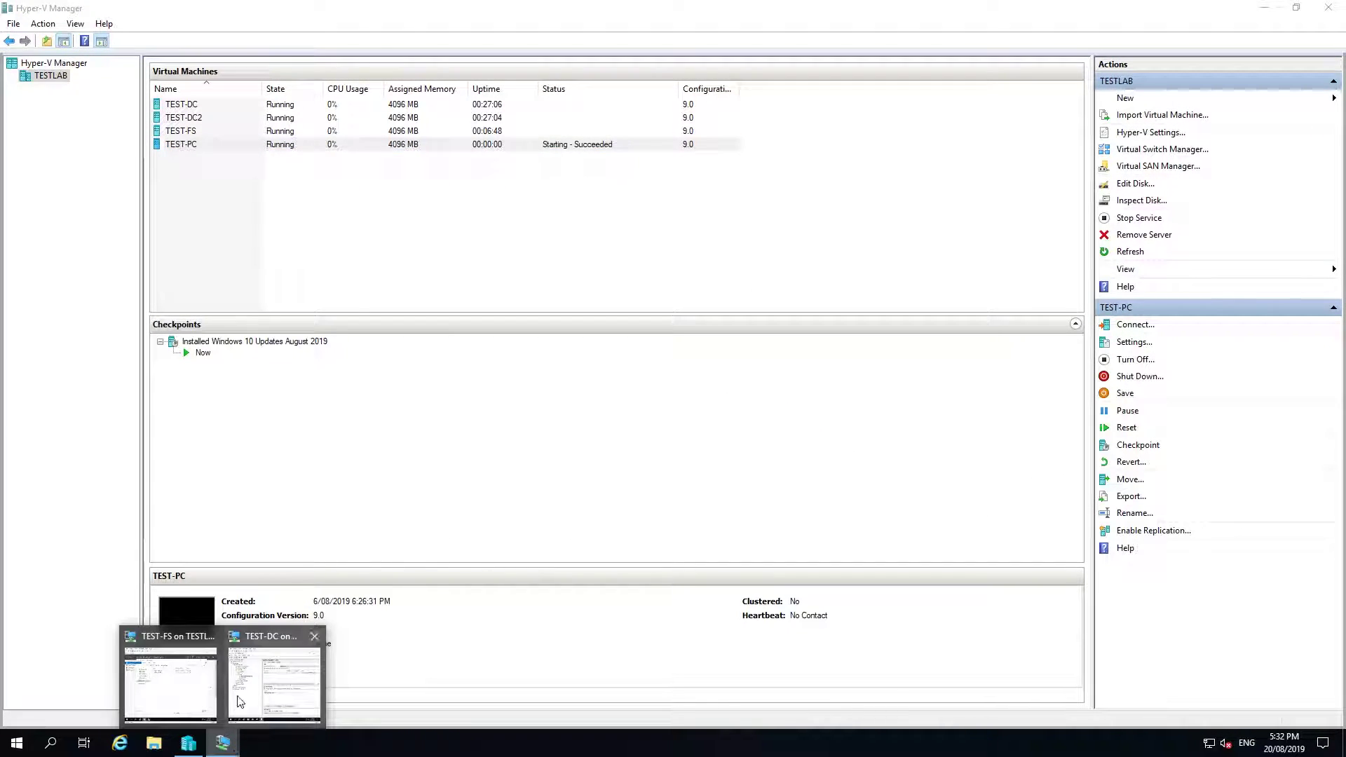
pyautogui.click(274, 677)
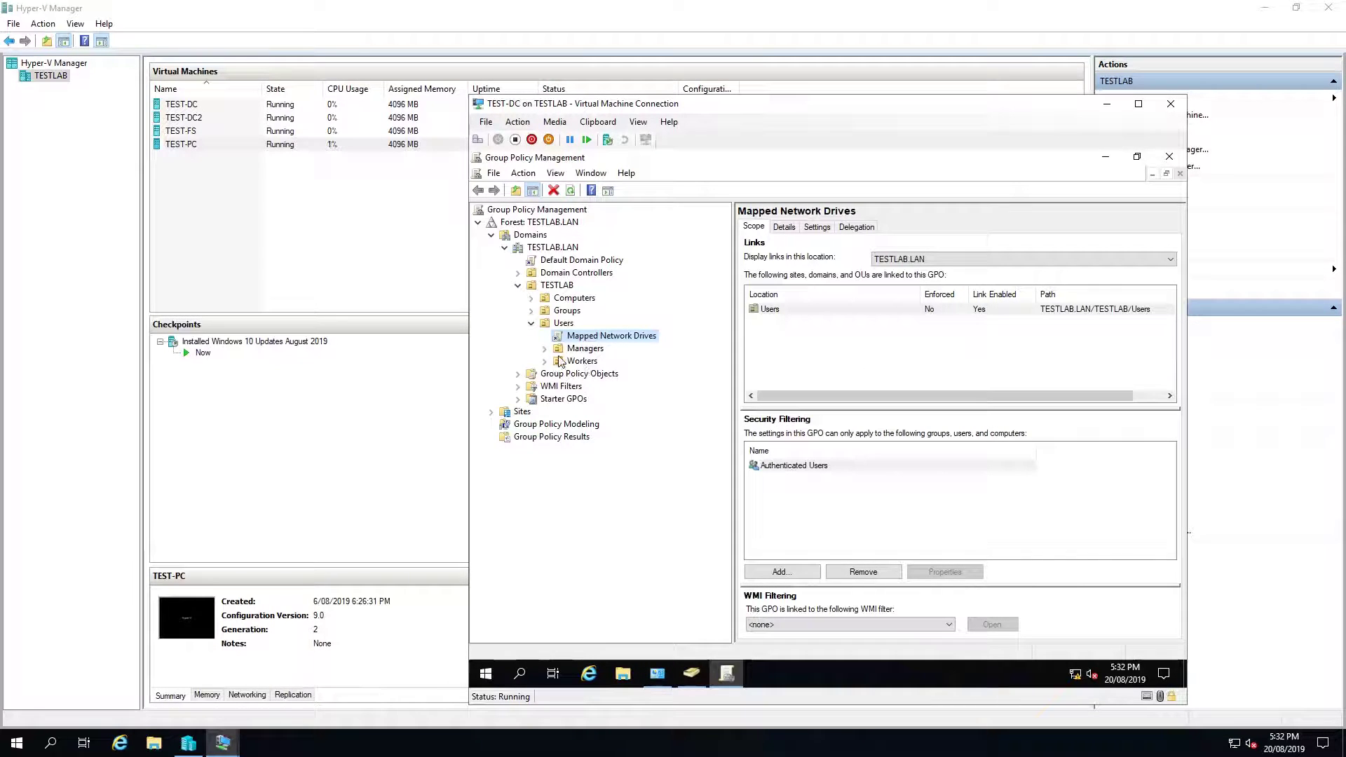
# Step: Delete the Mapped Network Drives GPO link and confirm its removal
pyautogui.click(595, 337)
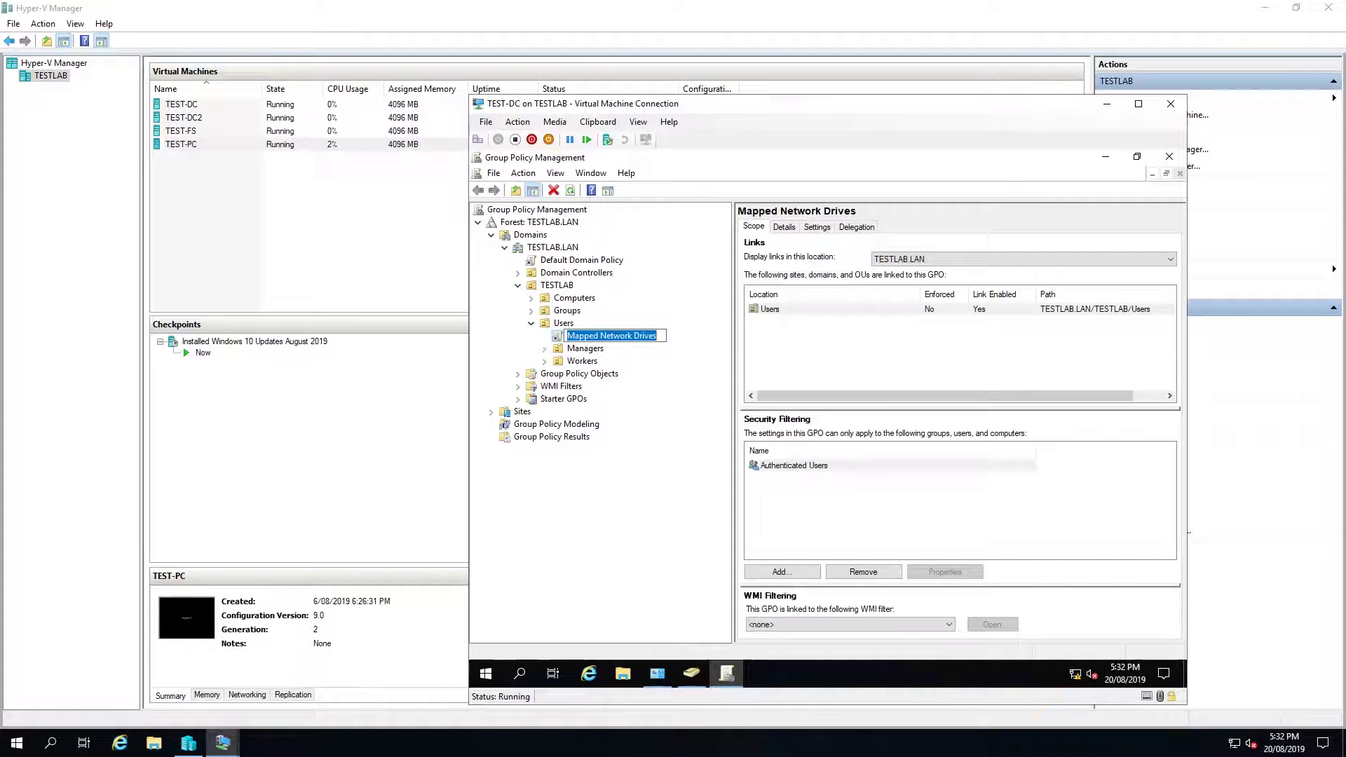
pyautogui.press('Escape')
pyautogui.hotkey('shift', 'F10')
pyautogui.press('Up')
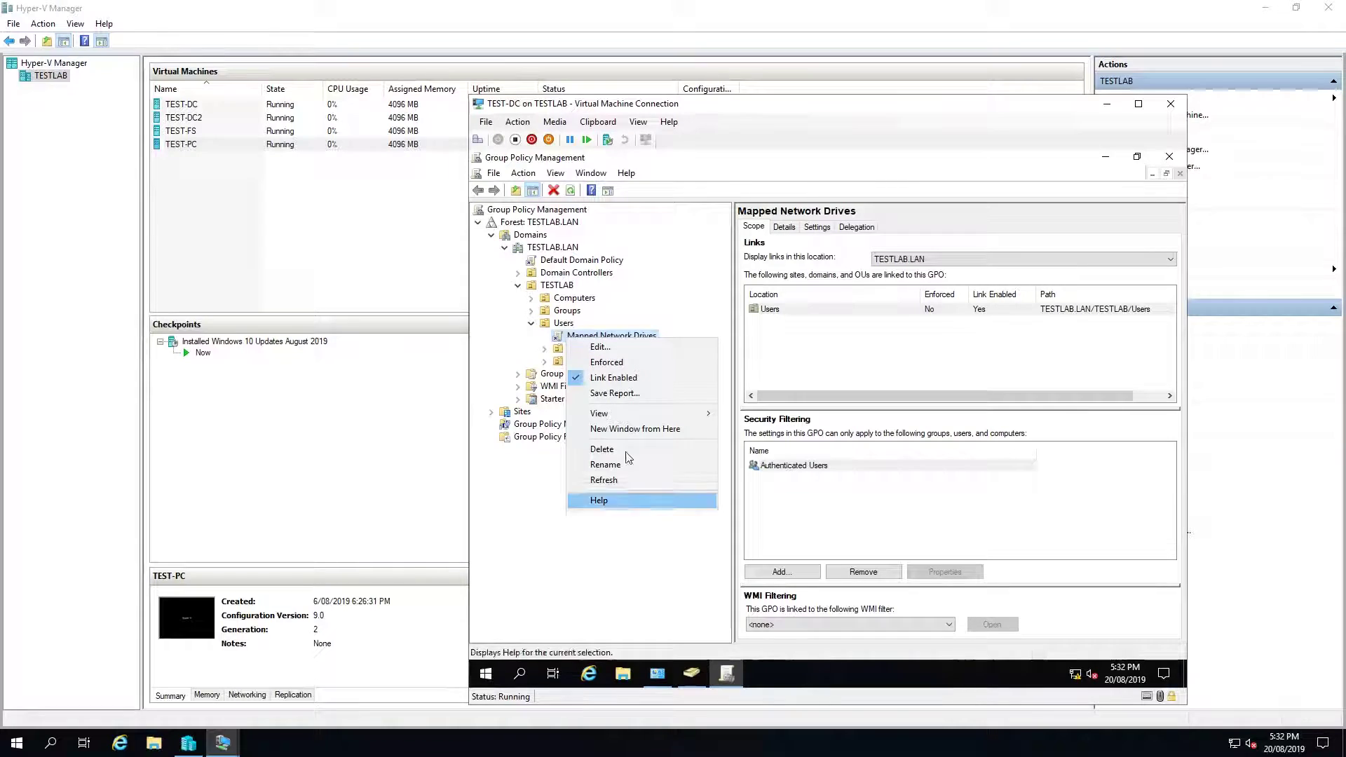
pyautogui.click(627, 452)
pyautogui.click(826, 441)
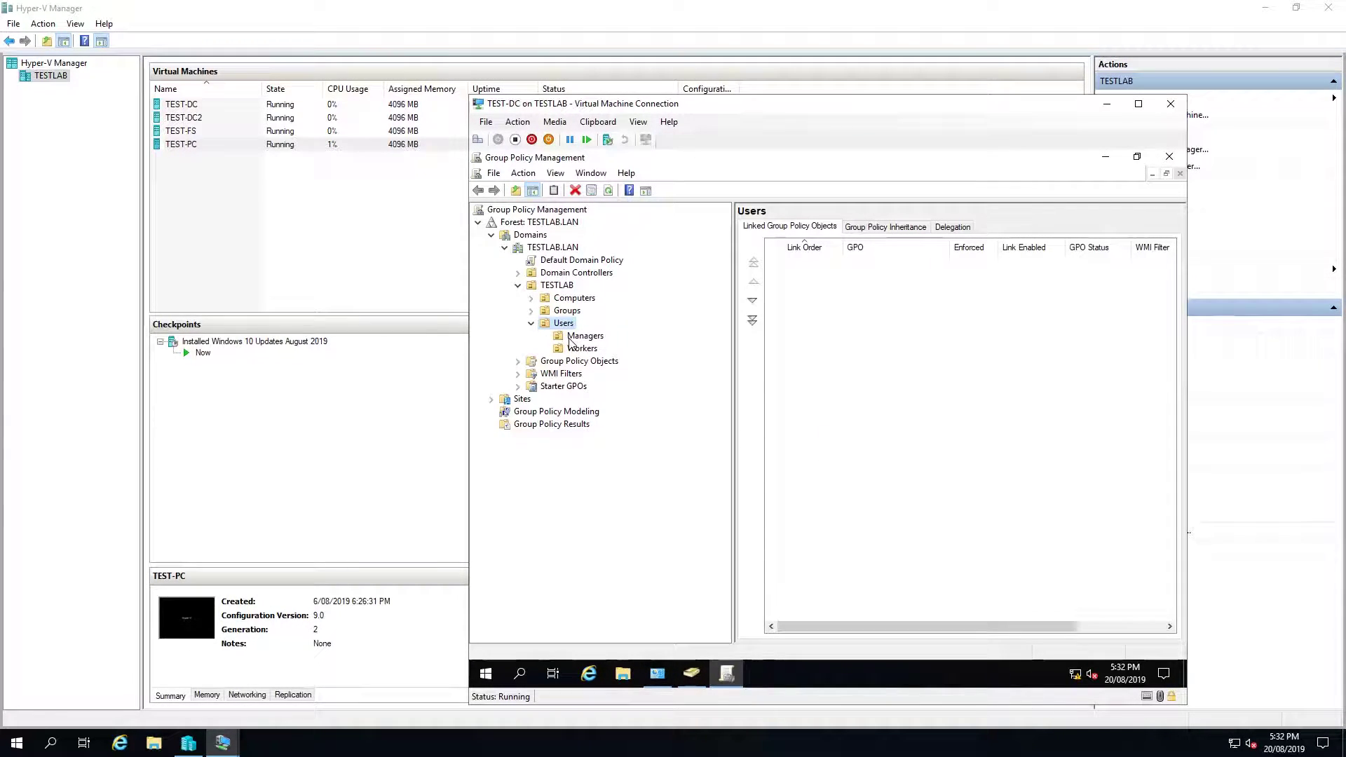
# Step: Create and link a new GPO named 'Managers Shared Drives' on the Managers OU
pyautogui.rightClick(569, 340)
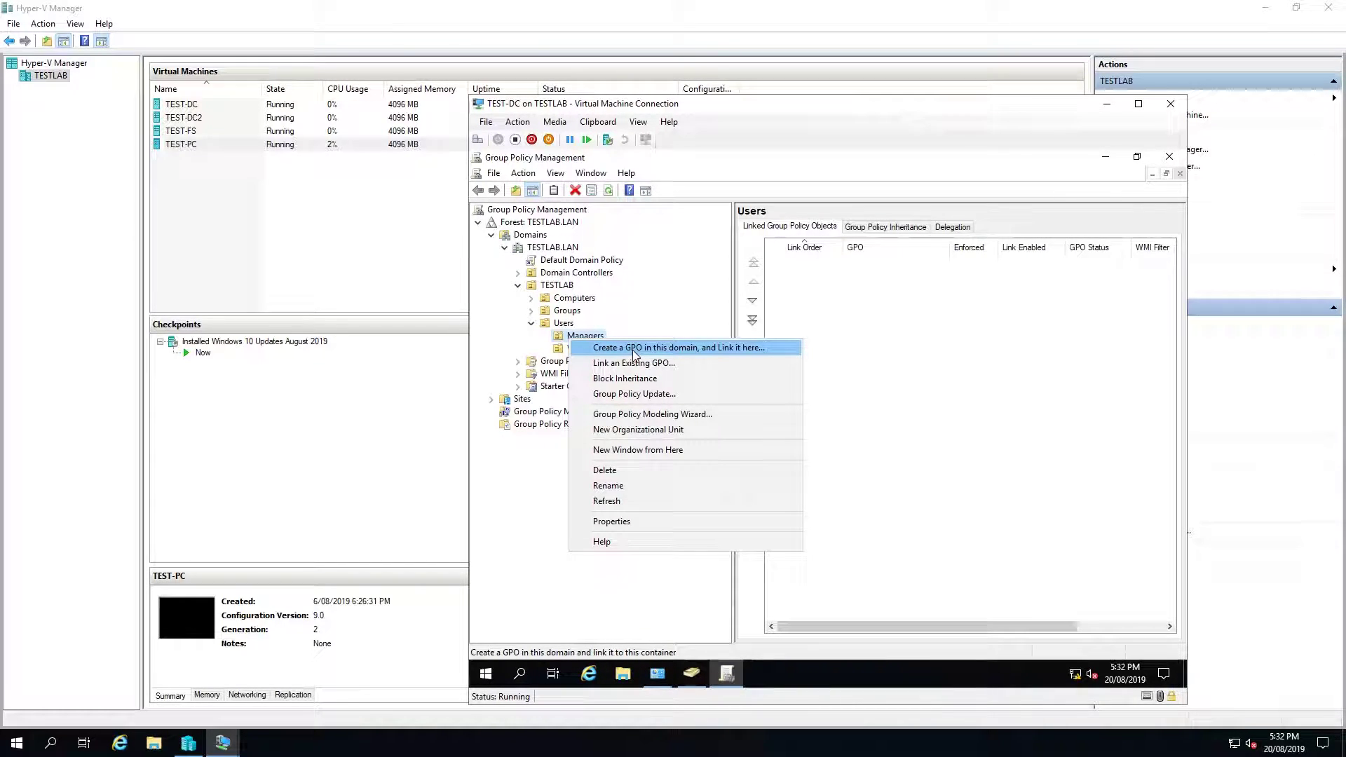
pyautogui.click(634, 348)
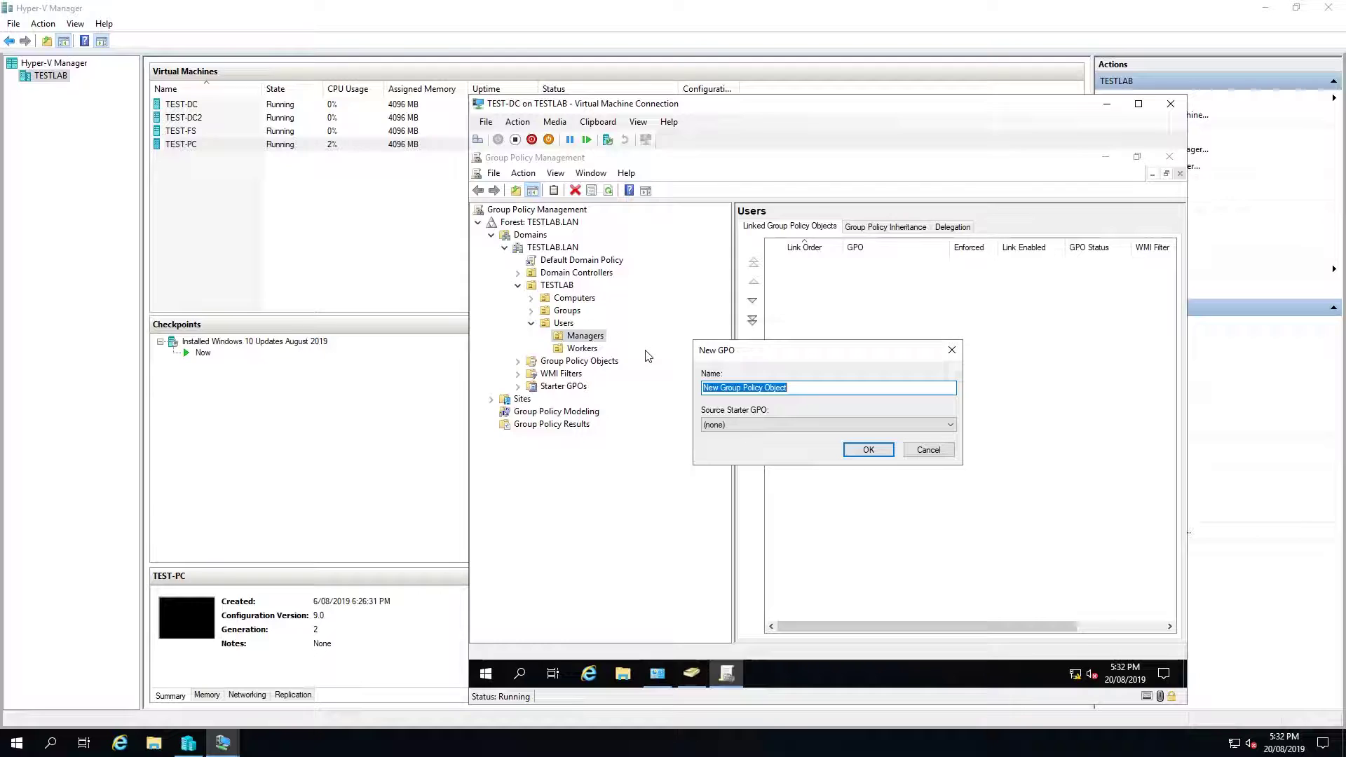
pyautogui.write('Managers ')
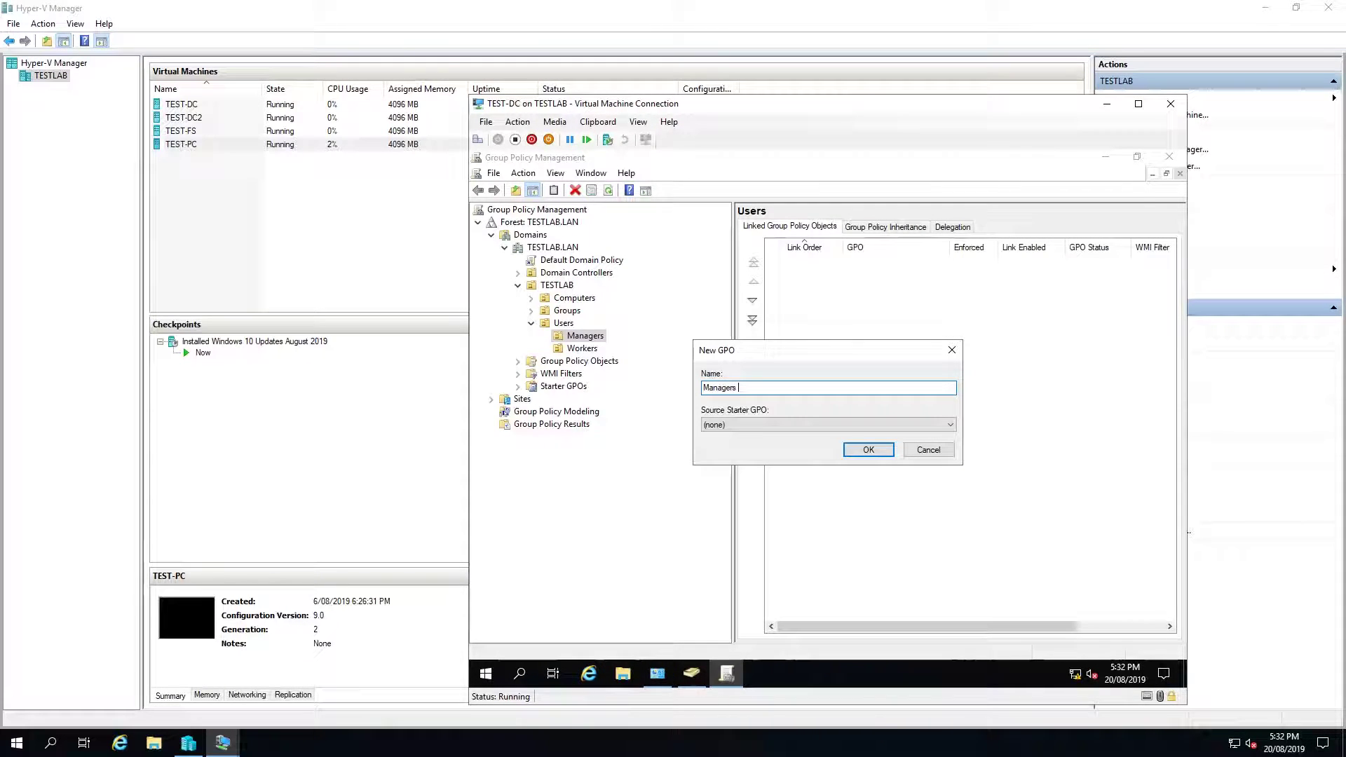
pyautogui.write('Shared Drives')
pyautogui.press('Return')
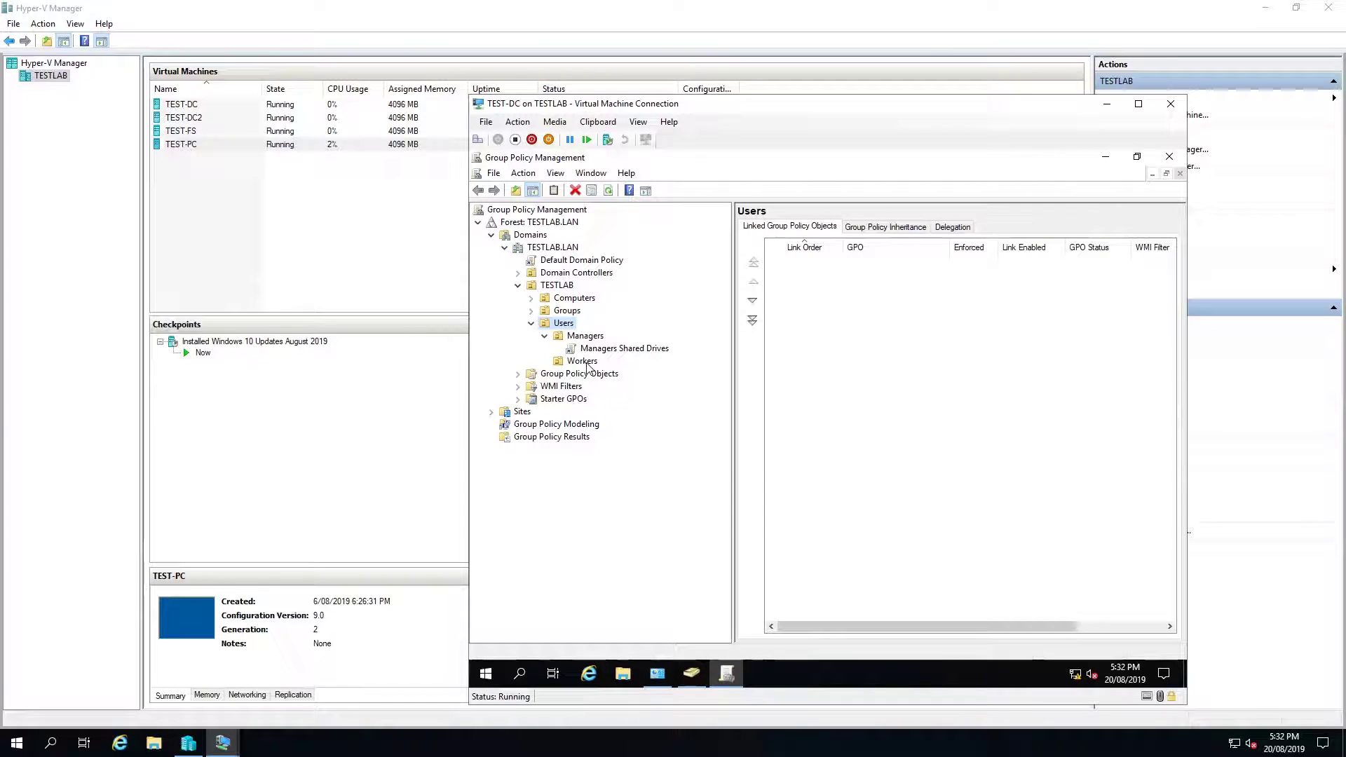
# Step: Create and link a new GPO named 'Workers Shared Drive' on the Workers OU
pyautogui.click(584, 361)
pyautogui.rightClick(586, 363)
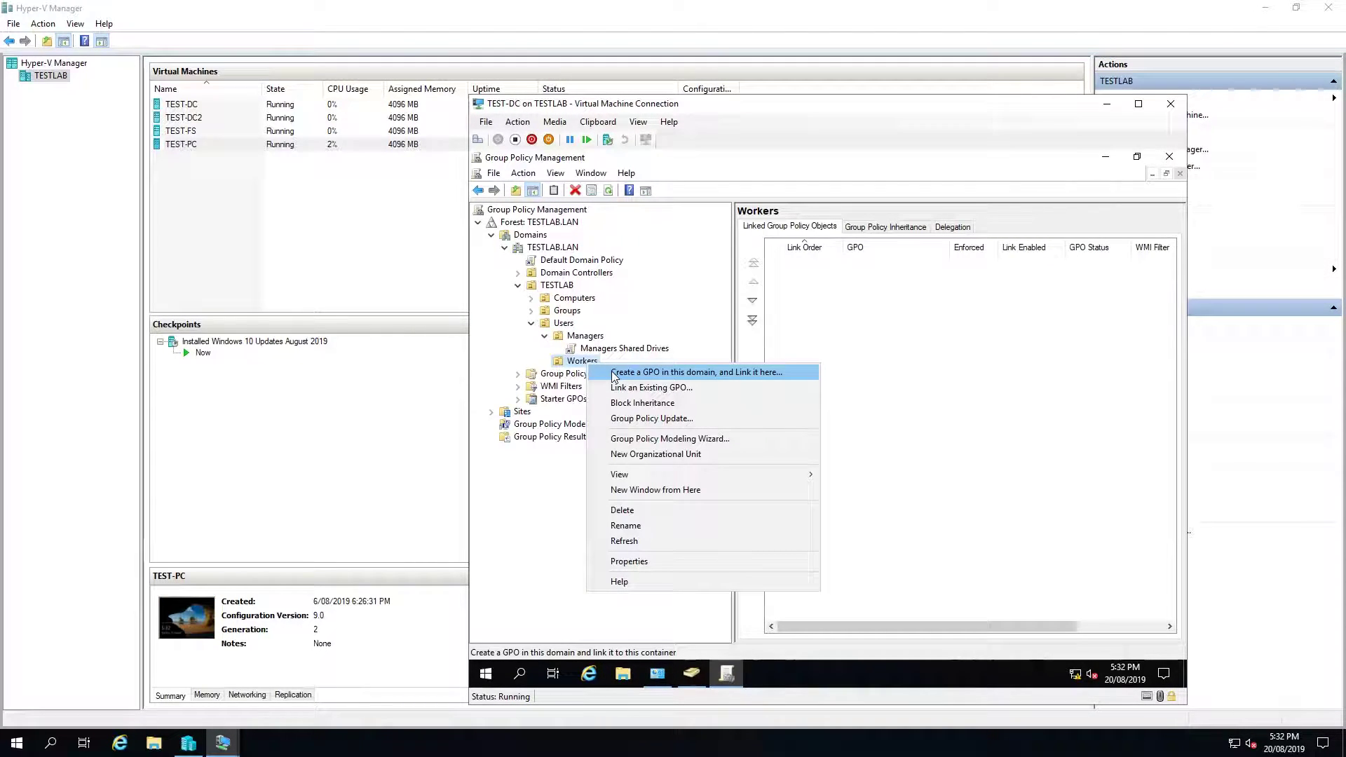
pyautogui.click(613, 372)
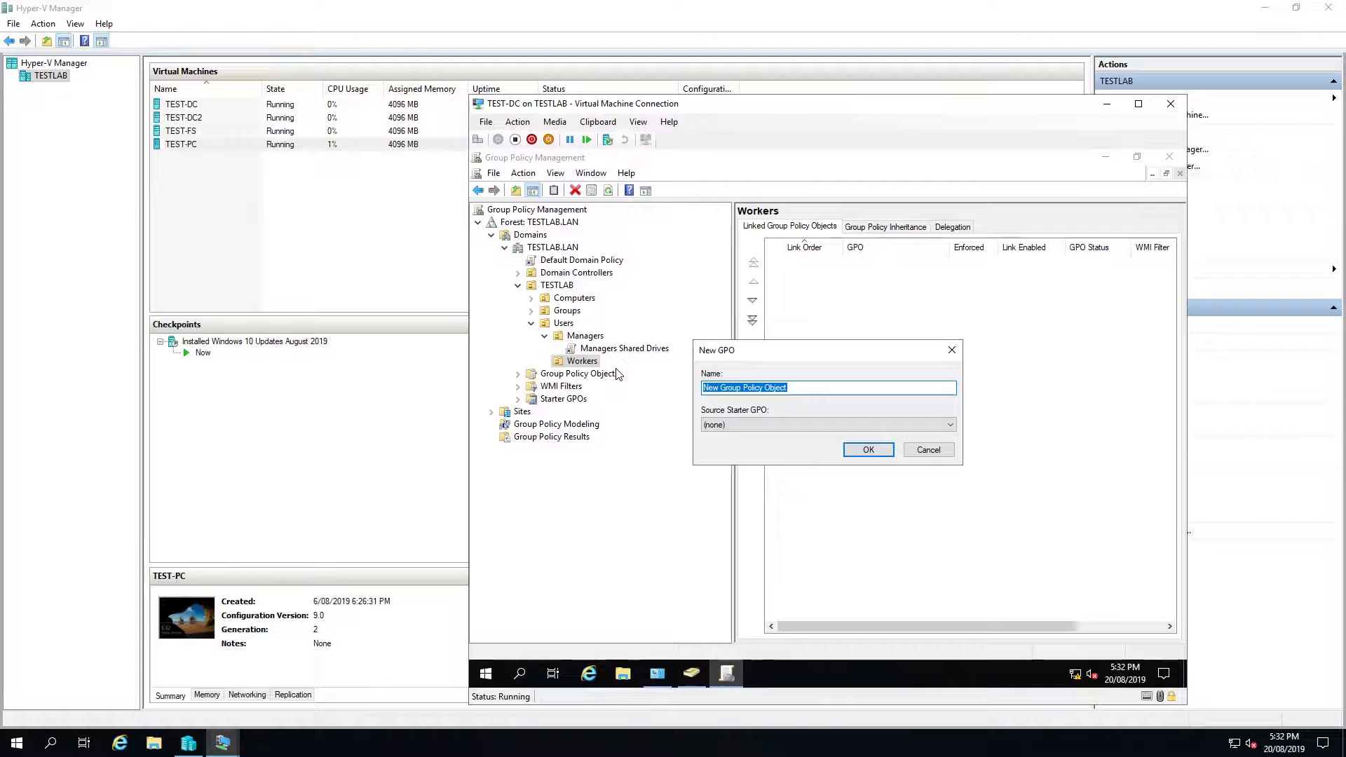
pyautogui.write('Workers Shared ')
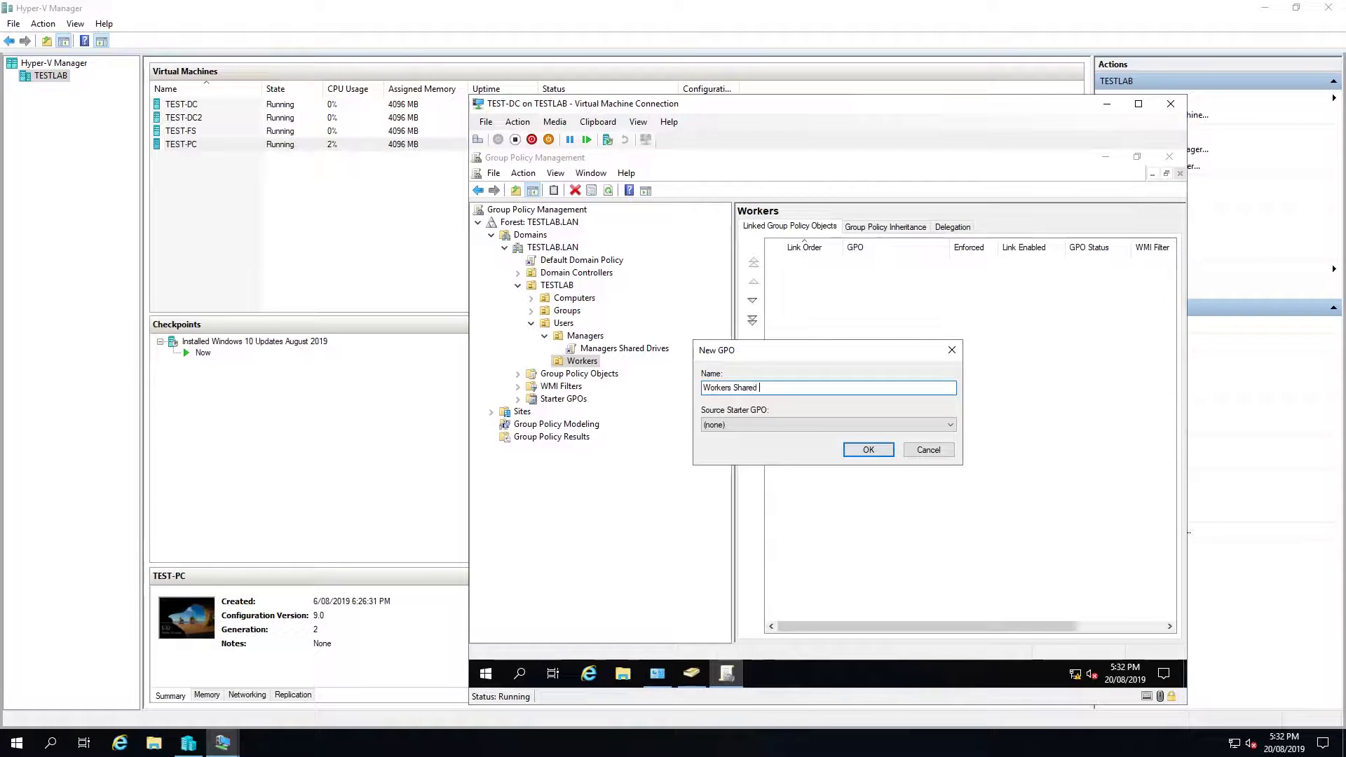
pyautogui.write('Drive')
pyautogui.press('Return')
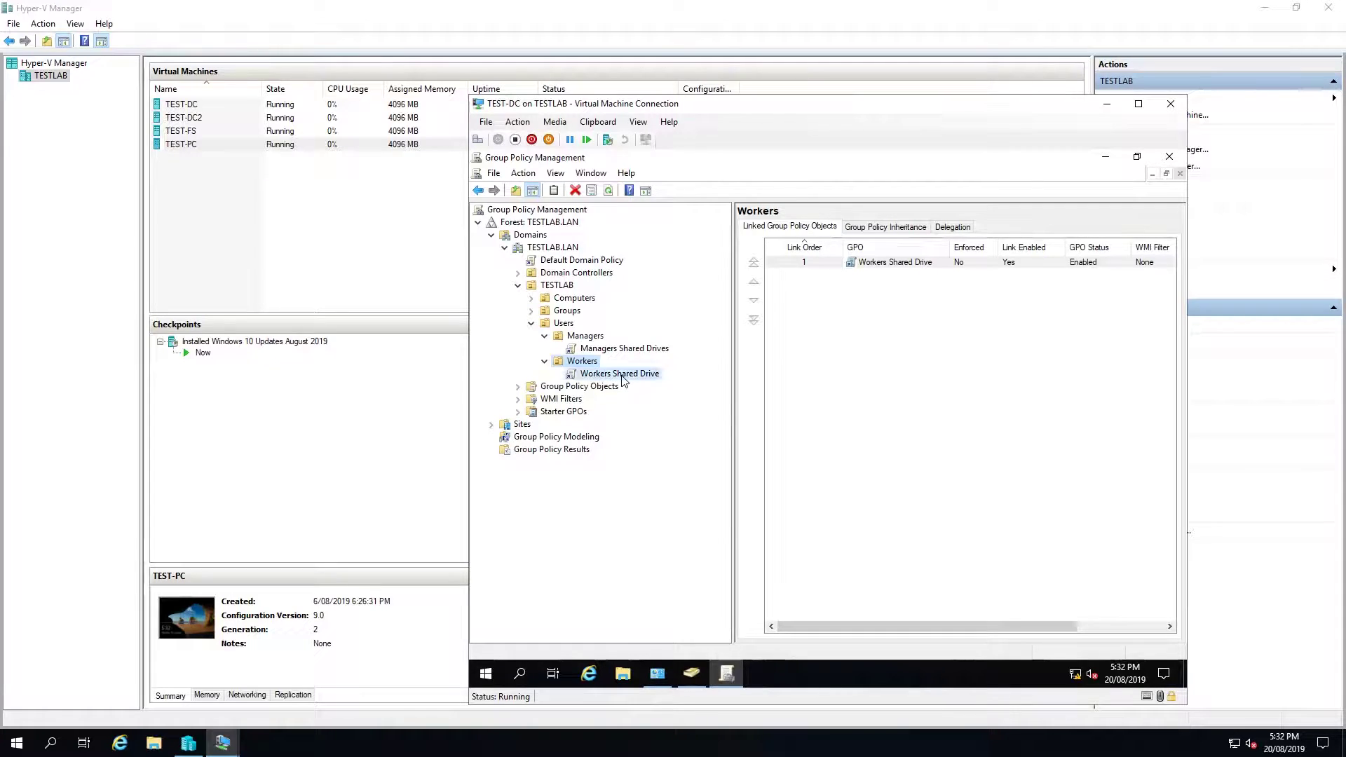
# Step: Edit the Workers Shared Drive GPO and start a new mapped drive under user Drive Maps
pyautogui.rightClick(623, 377)
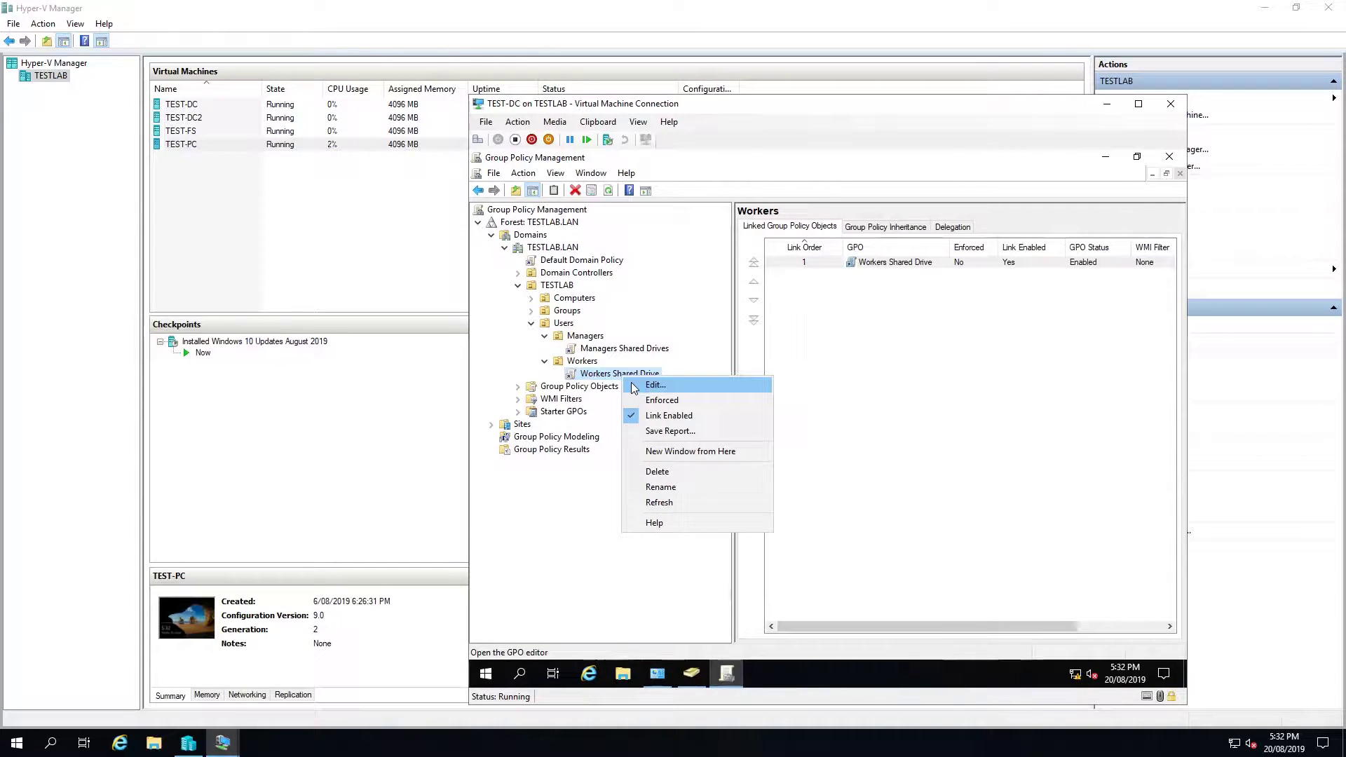
pyautogui.click(633, 385)
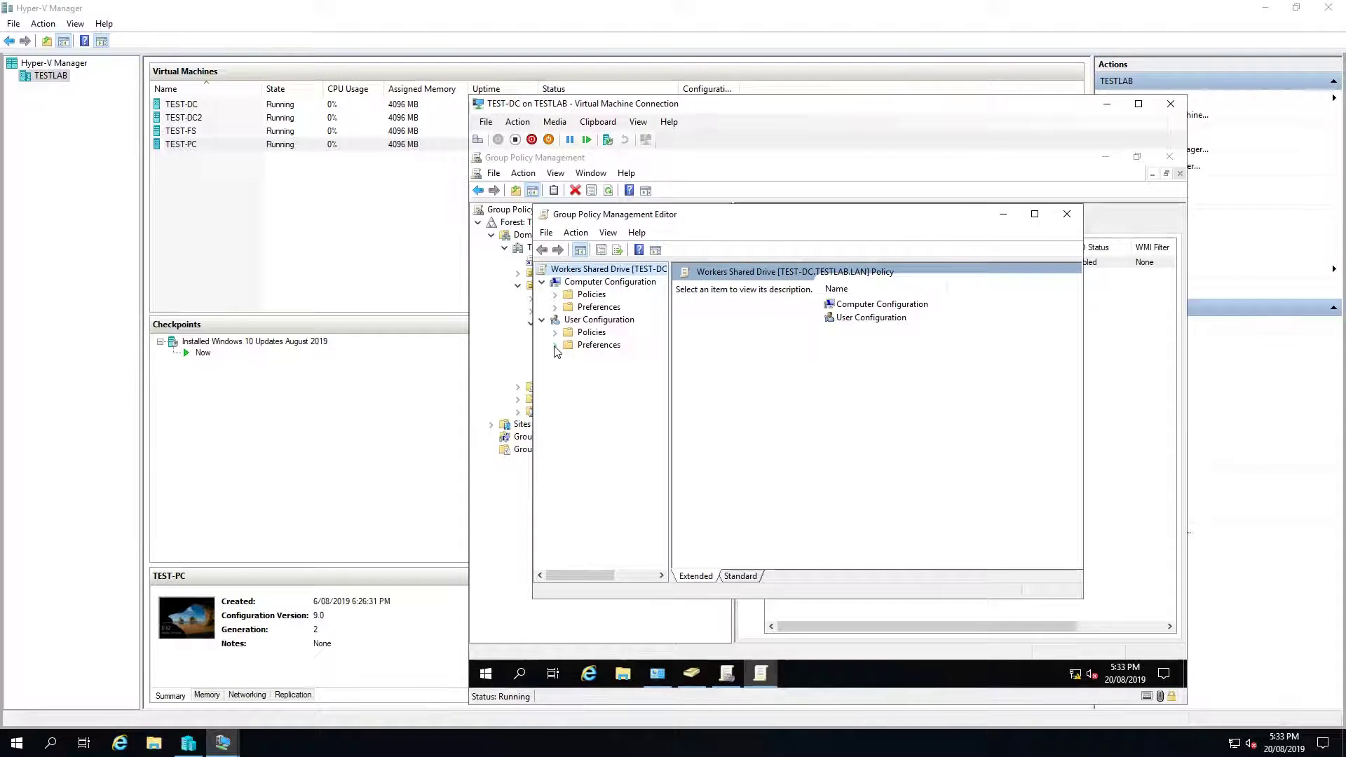
pyautogui.click(555, 346)
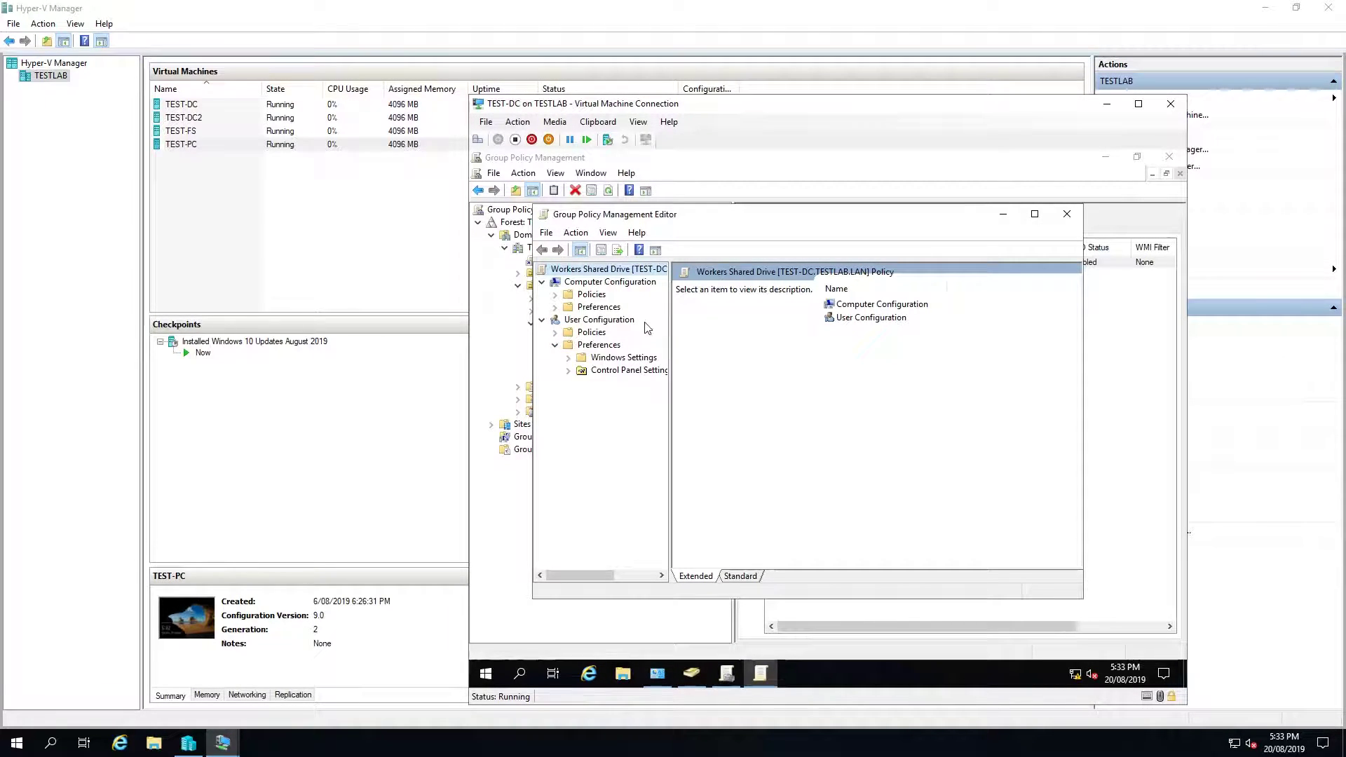
pyautogui.click(568, 358)
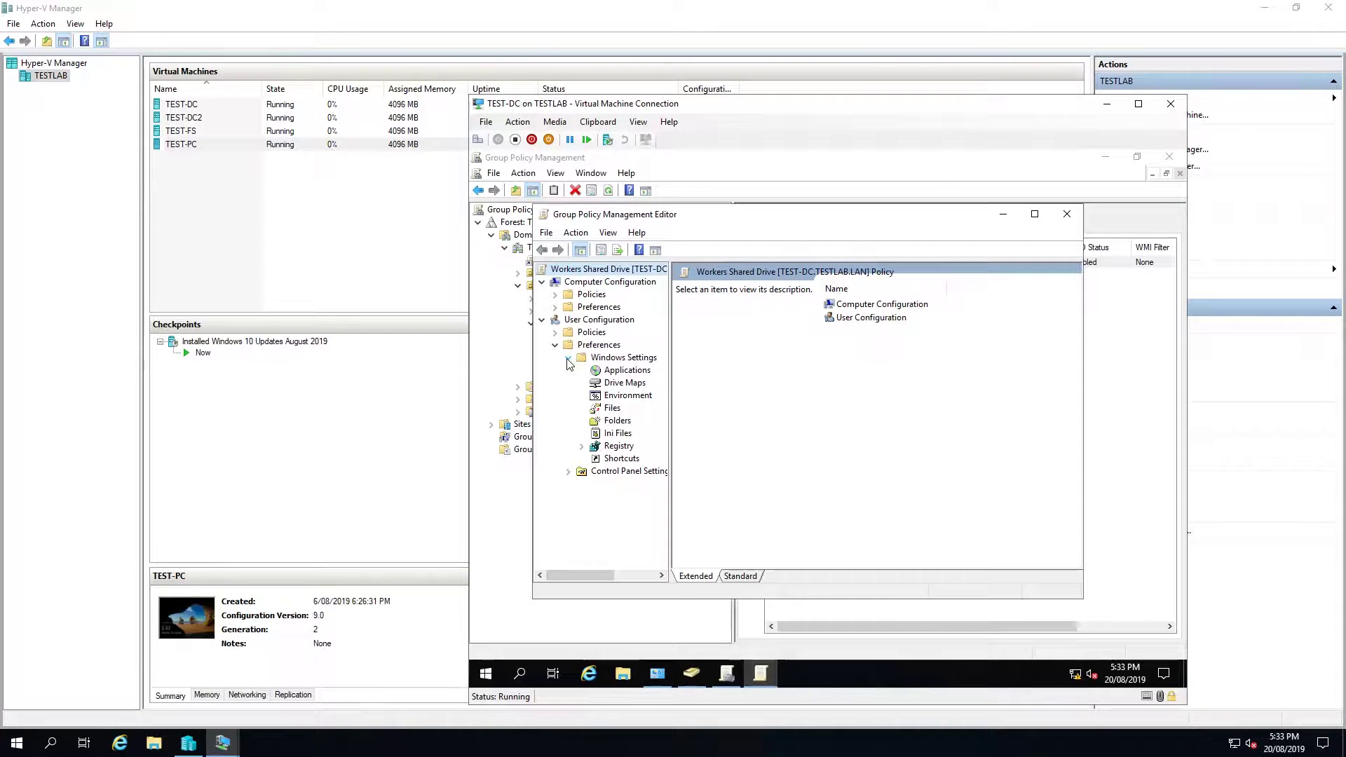
pyautogui.click(622, 385)
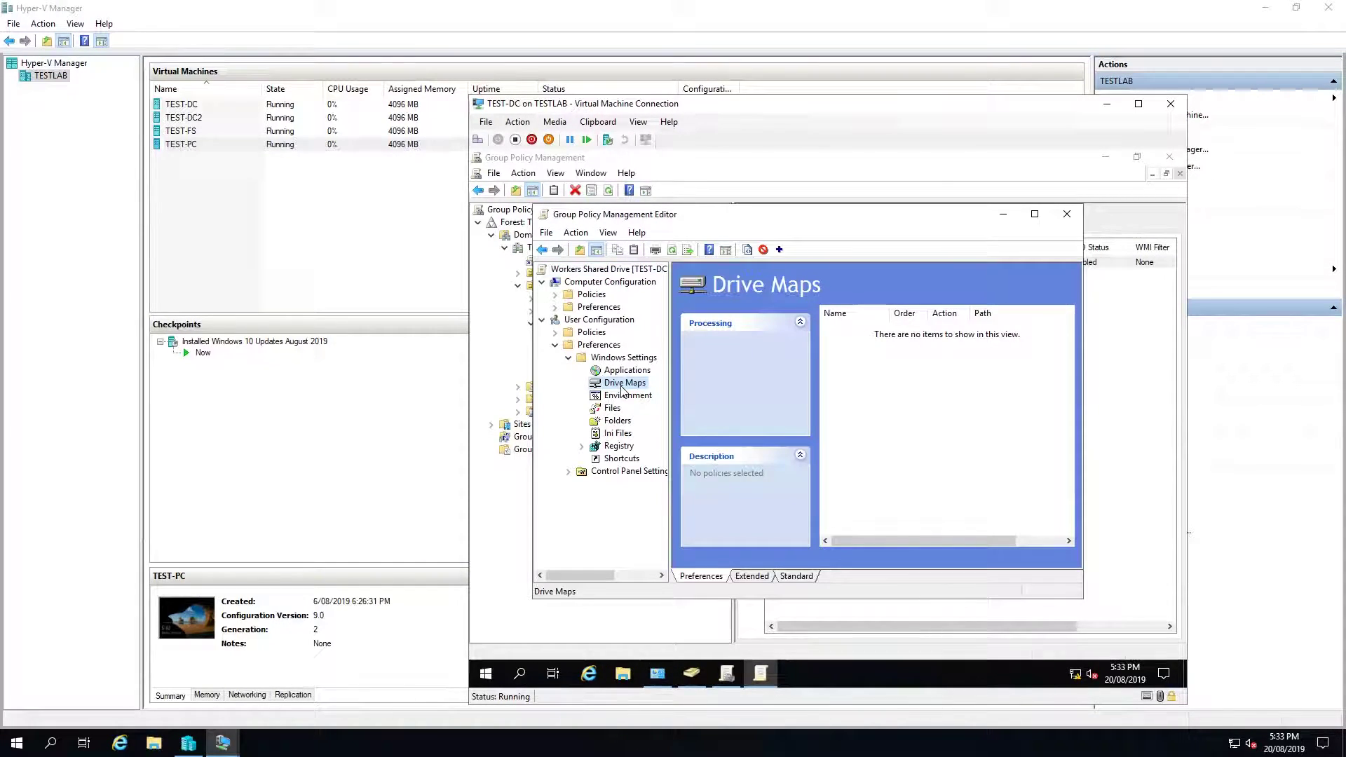
pyautogui.rightClick(909, 390)
pyautogui.moveTo(933, 400)
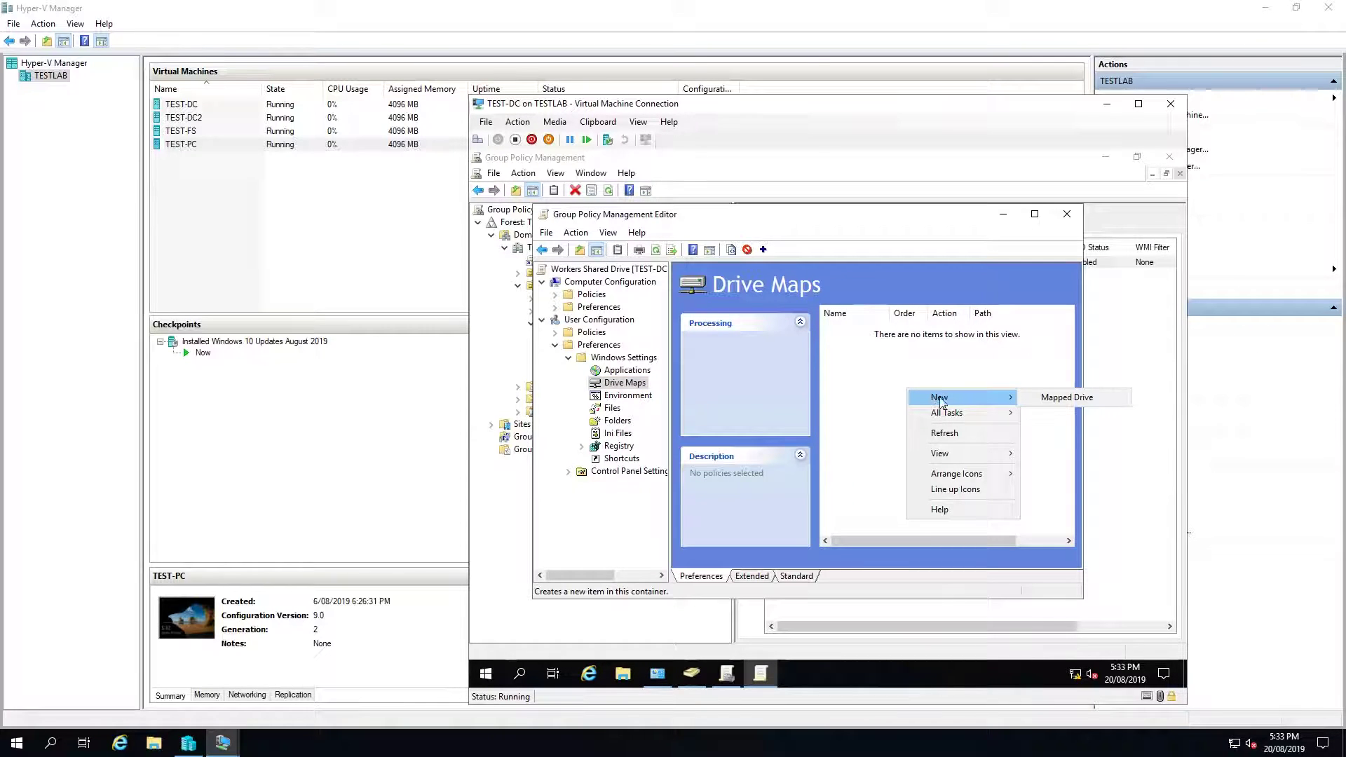
pyautogui.click(1066, 397)
# Step: Map W: to \\TEST-FS\WorkersShared with Replace, reconnect, and label 'Workers Shared Drive'
pyautogui.click(807, 302)
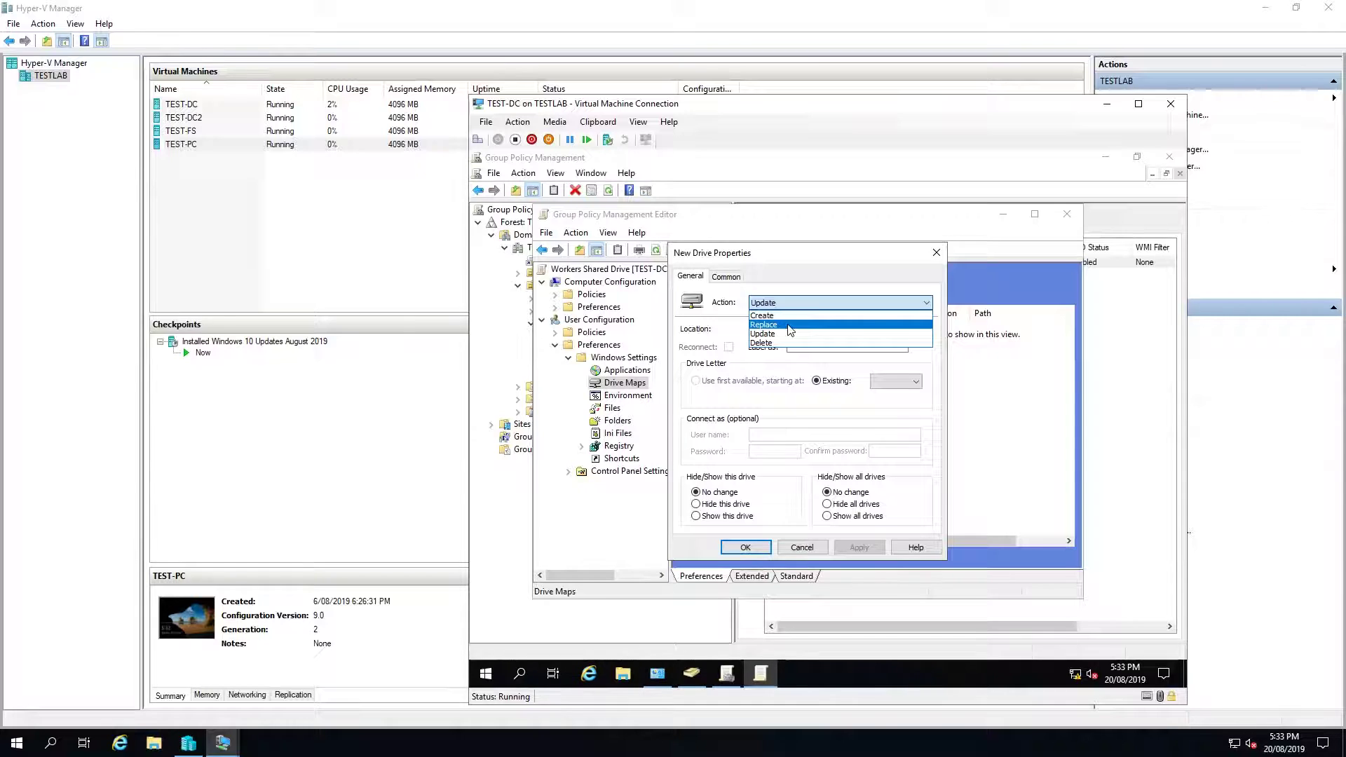
pyautogui.click(791, 324)
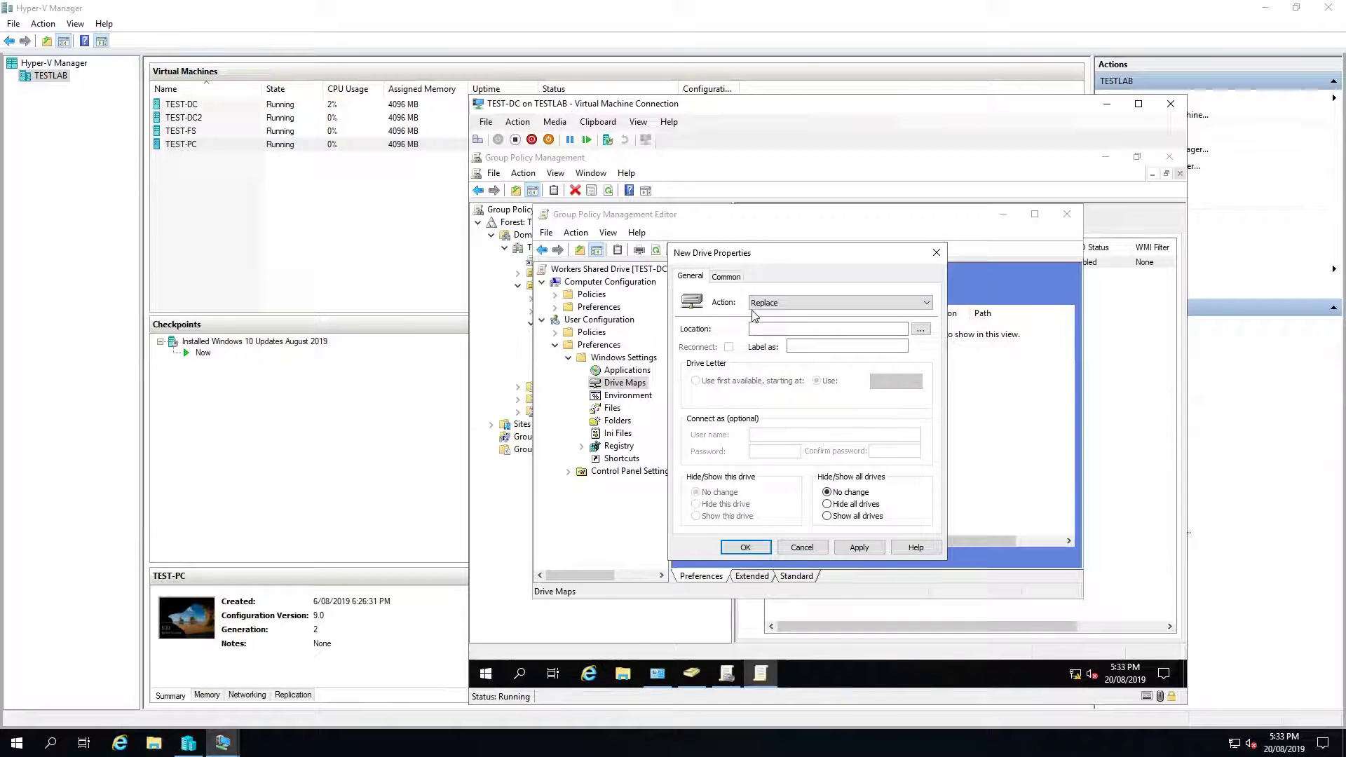
pyautogui.click(799, 329)
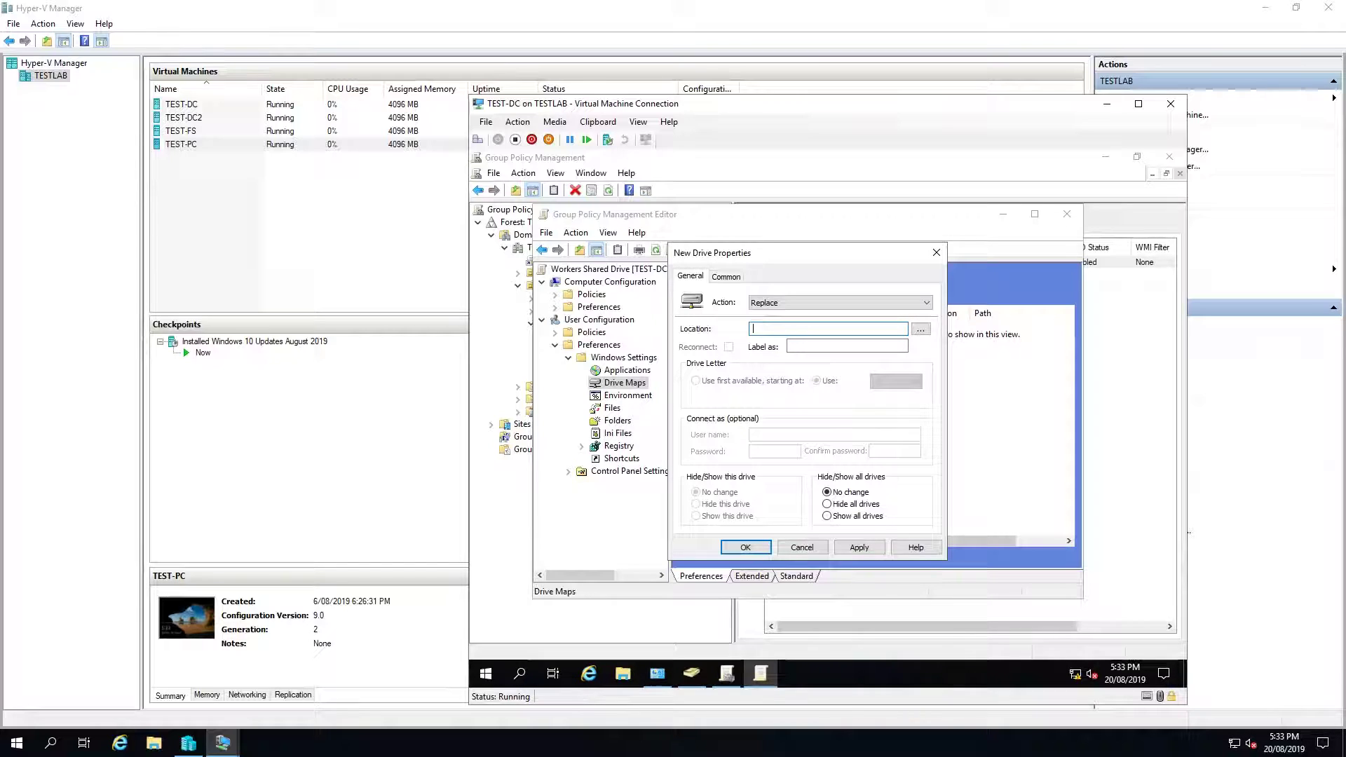
pyautogui.write('\\\\')
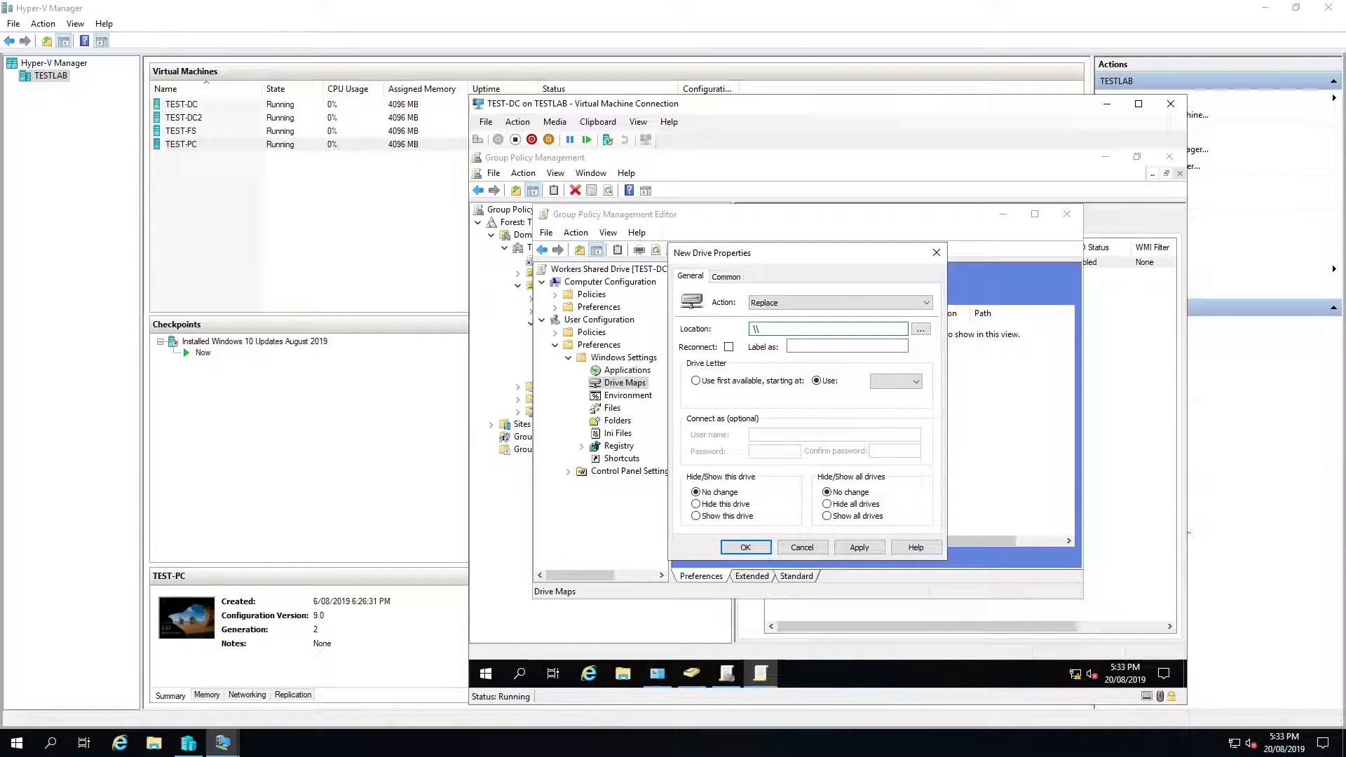
pyautogui.write('TEST-FS\\Worke')
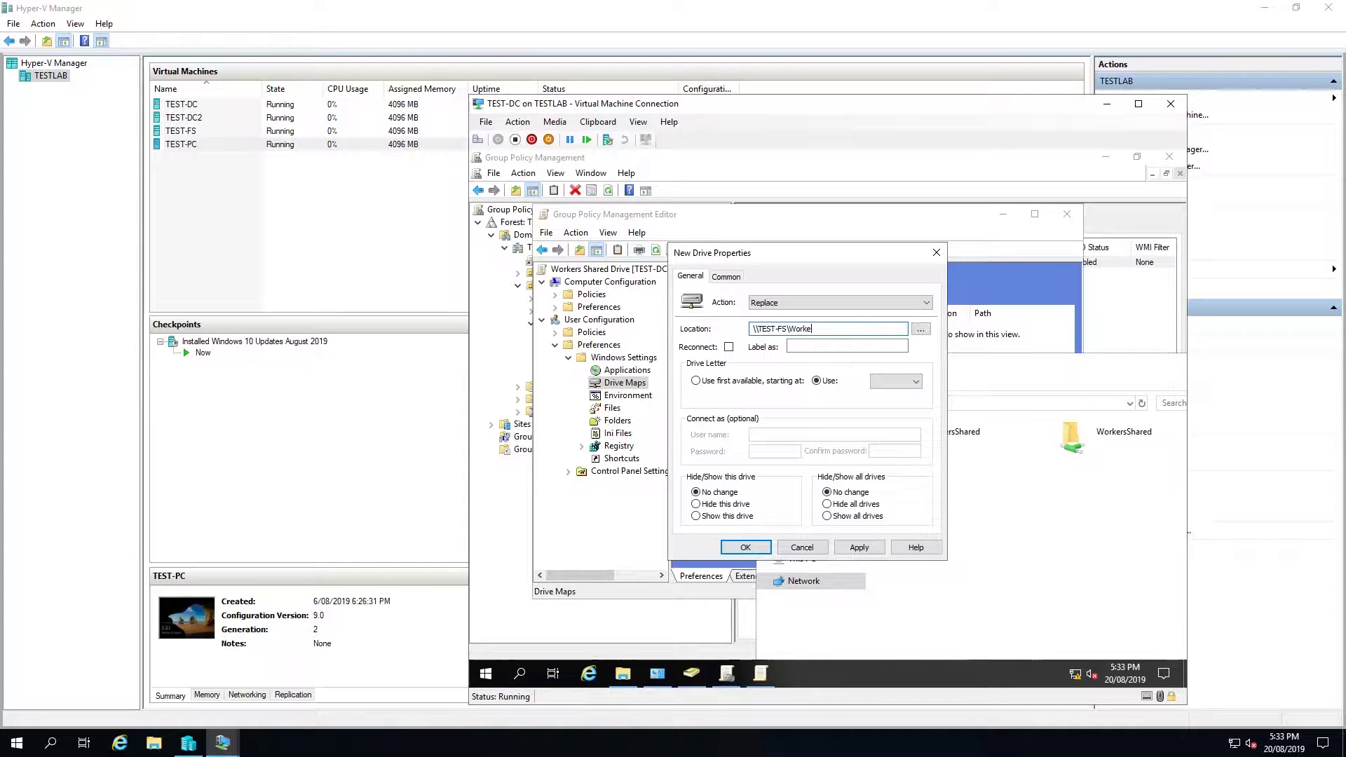
pyautogui.write('rsShared')
pyautogui.click(730, 354)
pyautogui.click(828, 346)
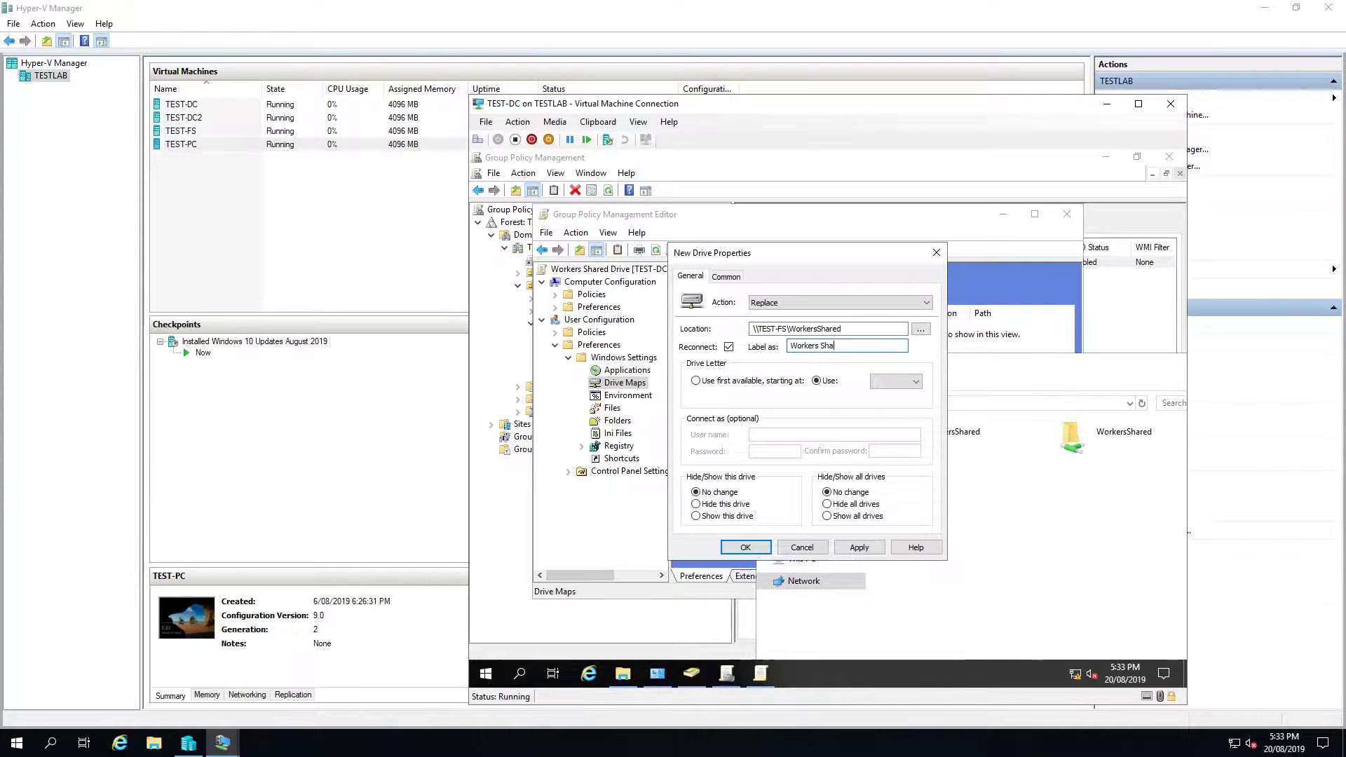
pyautogui.write('Workers Shared Drive')
pyautogui.click(892, 383)
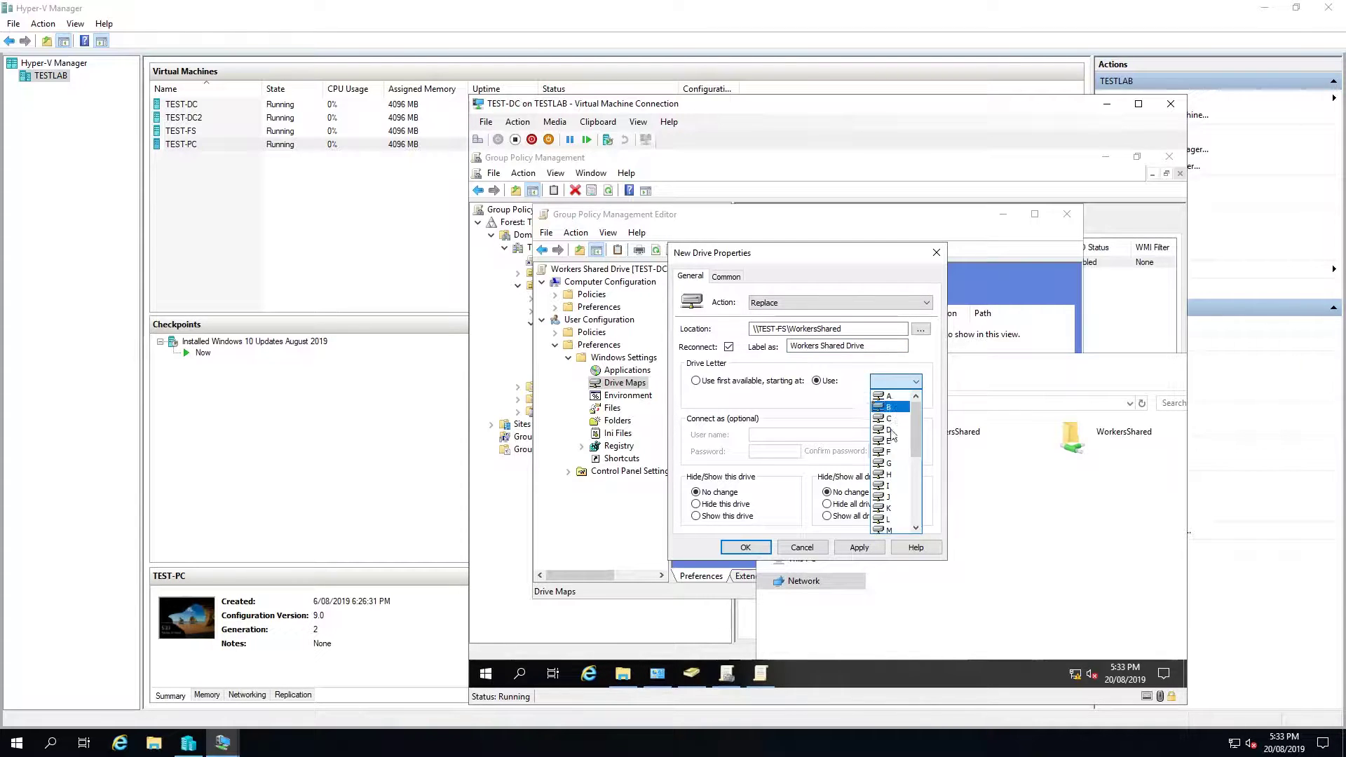
pyautogui.click(898, 491)
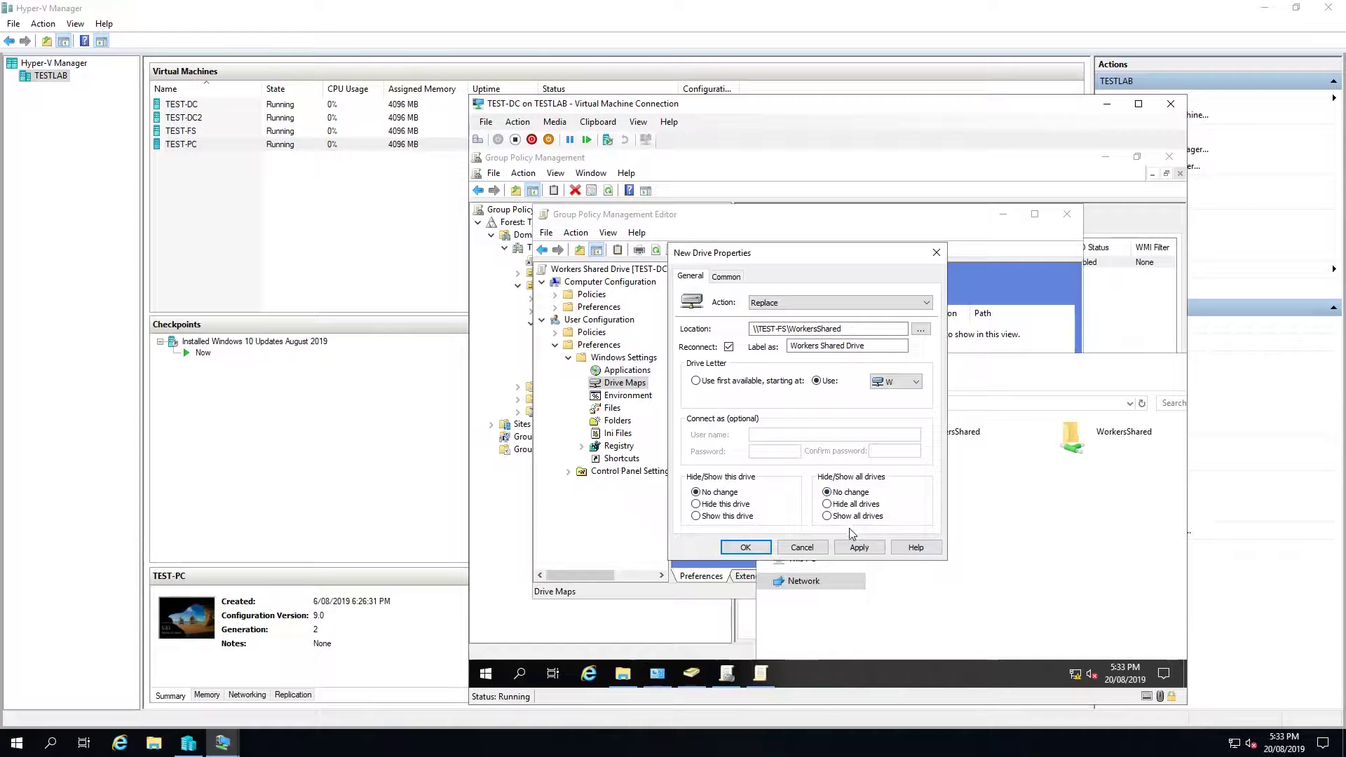
pyautogui.click(853, 549)
pyautogui.click(746, 547)
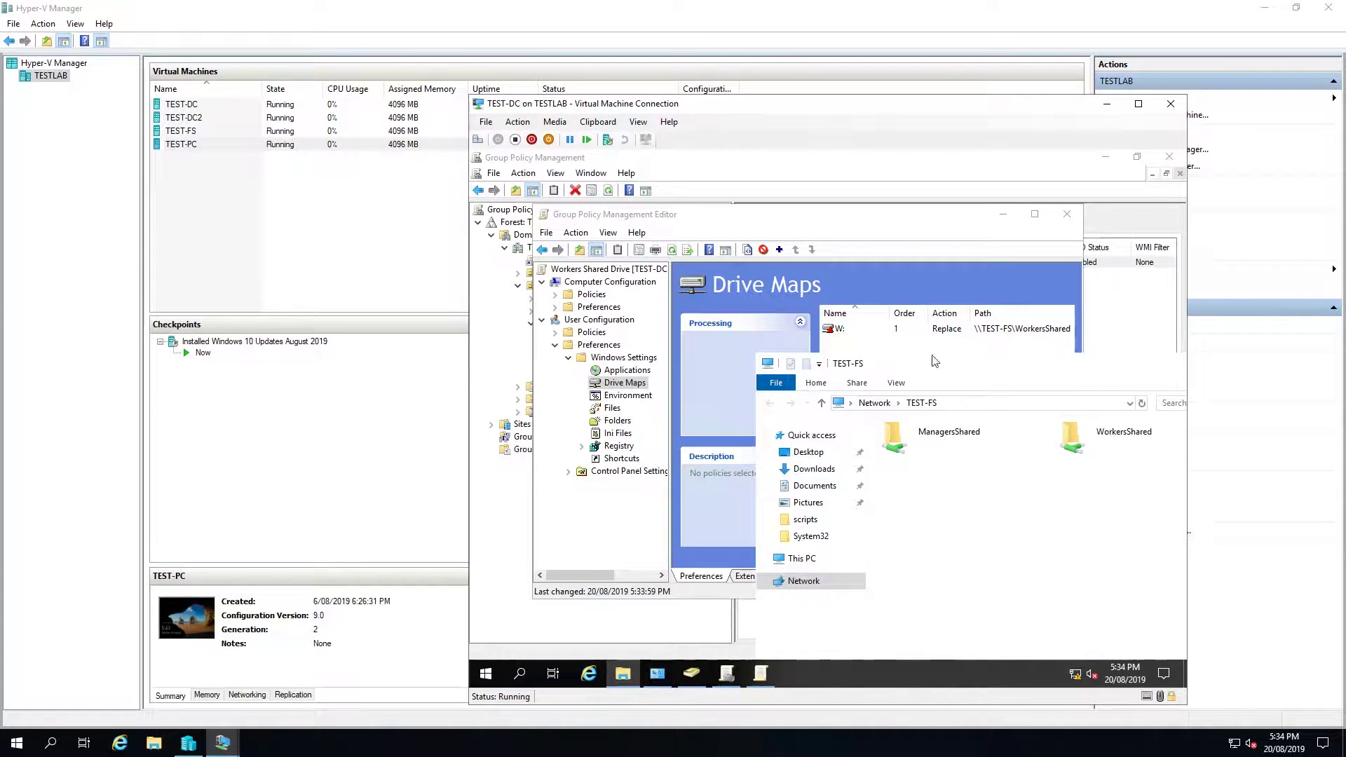
# Step: Close the TEST-FS Explorer window and the Workers Shared Drive policy editor
pyautogui.moveTo(936, 361); pyautogui.dragTo(824, 363)
pyautogui.click(1176, 365)
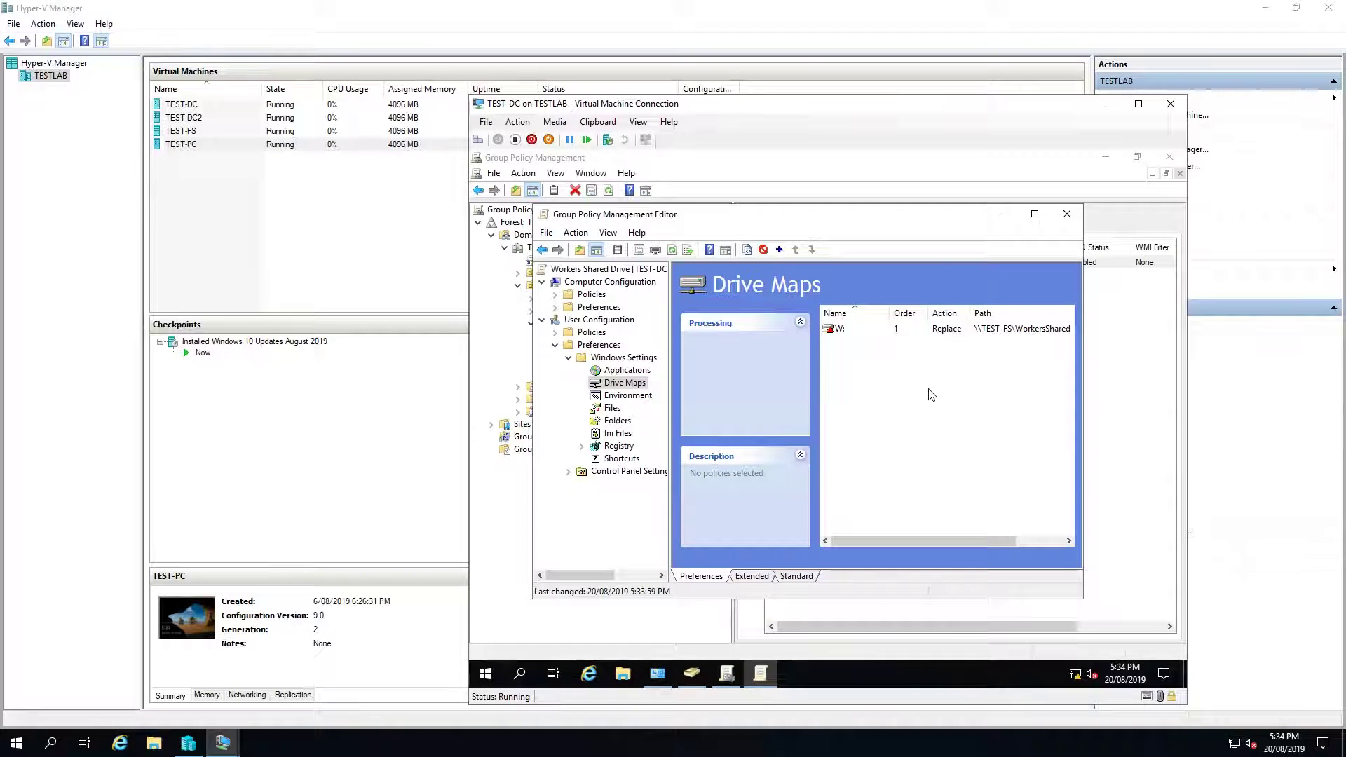
pyautogui.click(1064, 213)
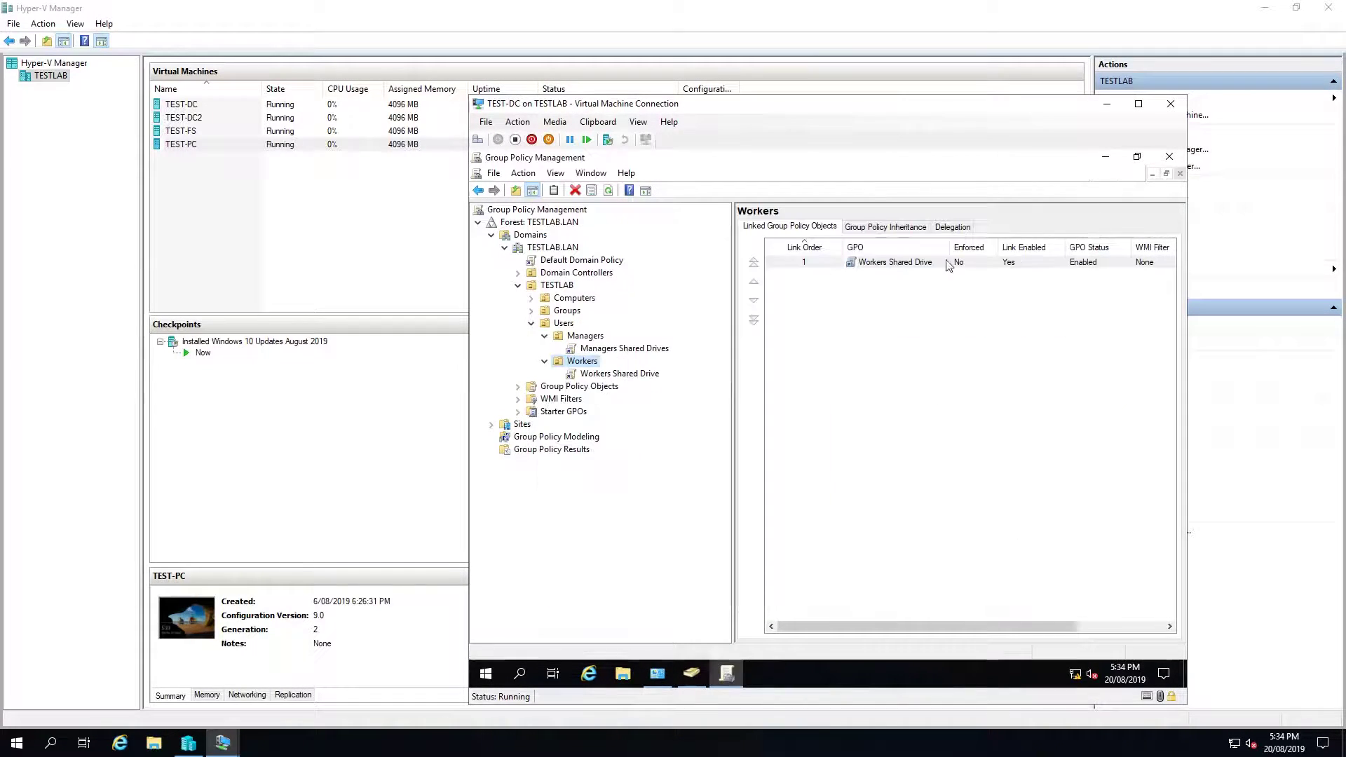
# Step: Edit the Managers Shared Drives GPO and start a new mapped drive under user Drive Maps
pyautogui.rightClick(612, 351)
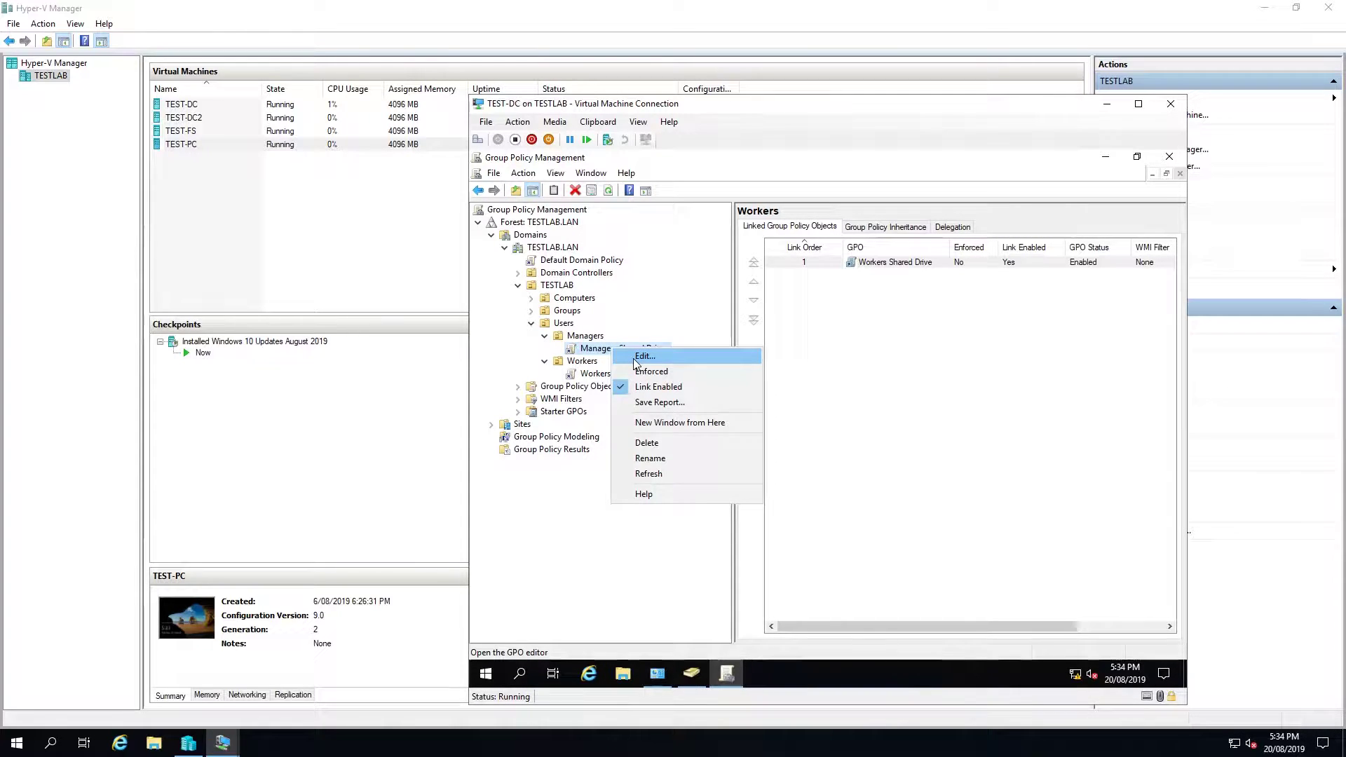
pyautogui.click(644, 356)
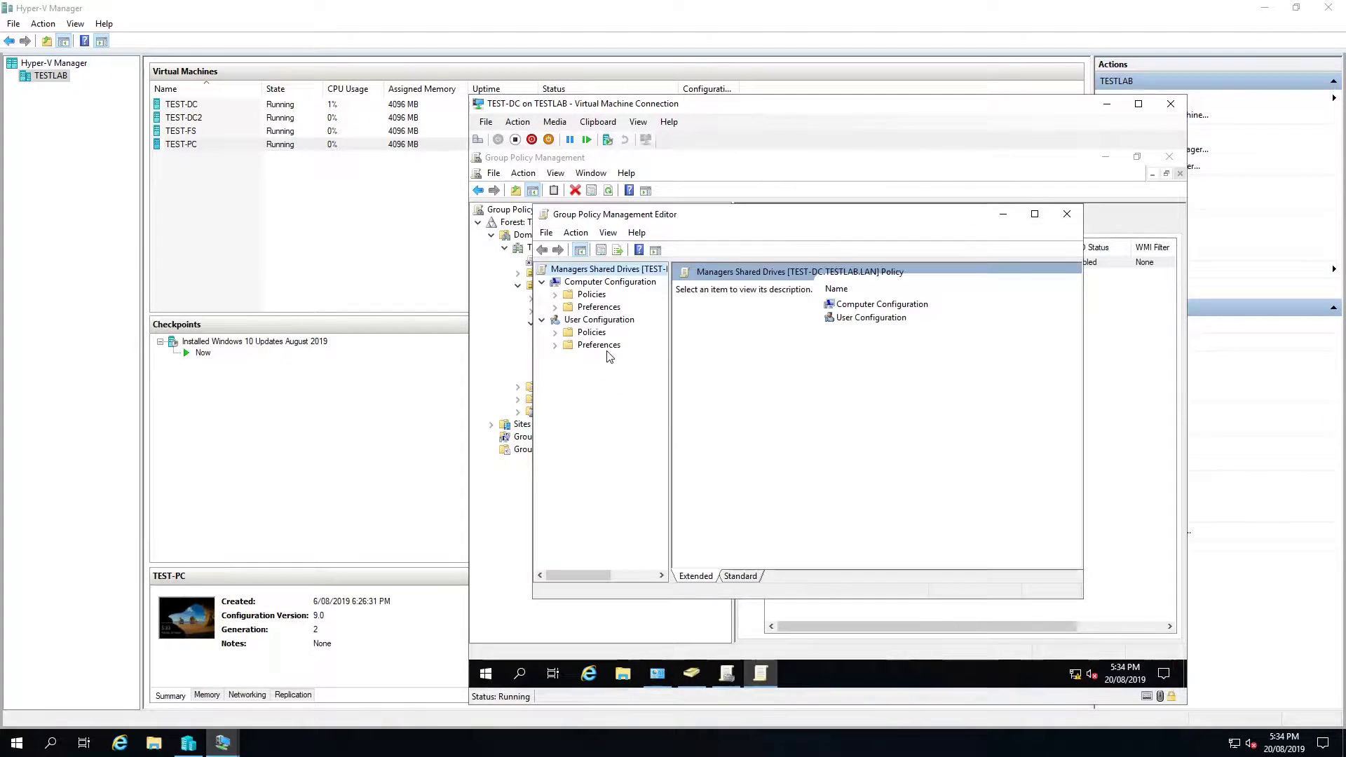
pyautogui.click(556, 345)
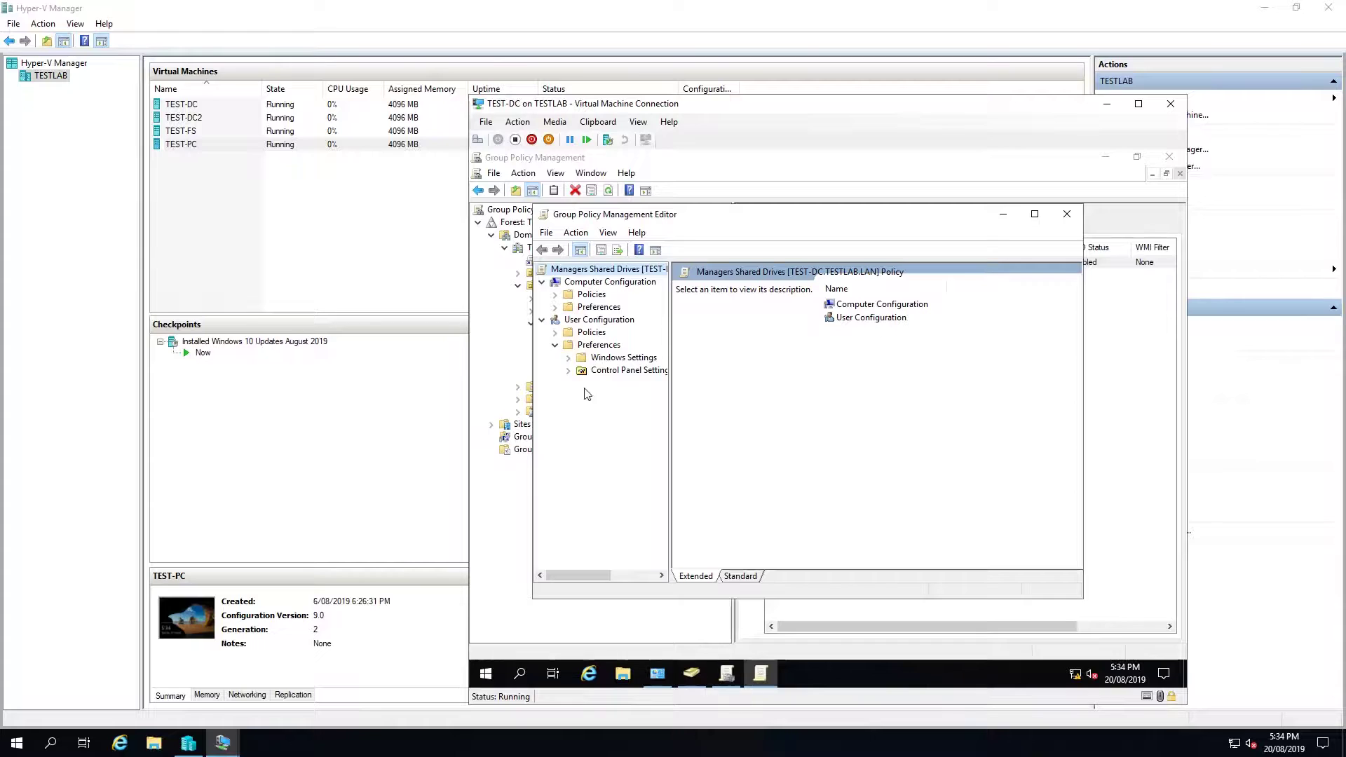
pyautogui.click(569, 358)
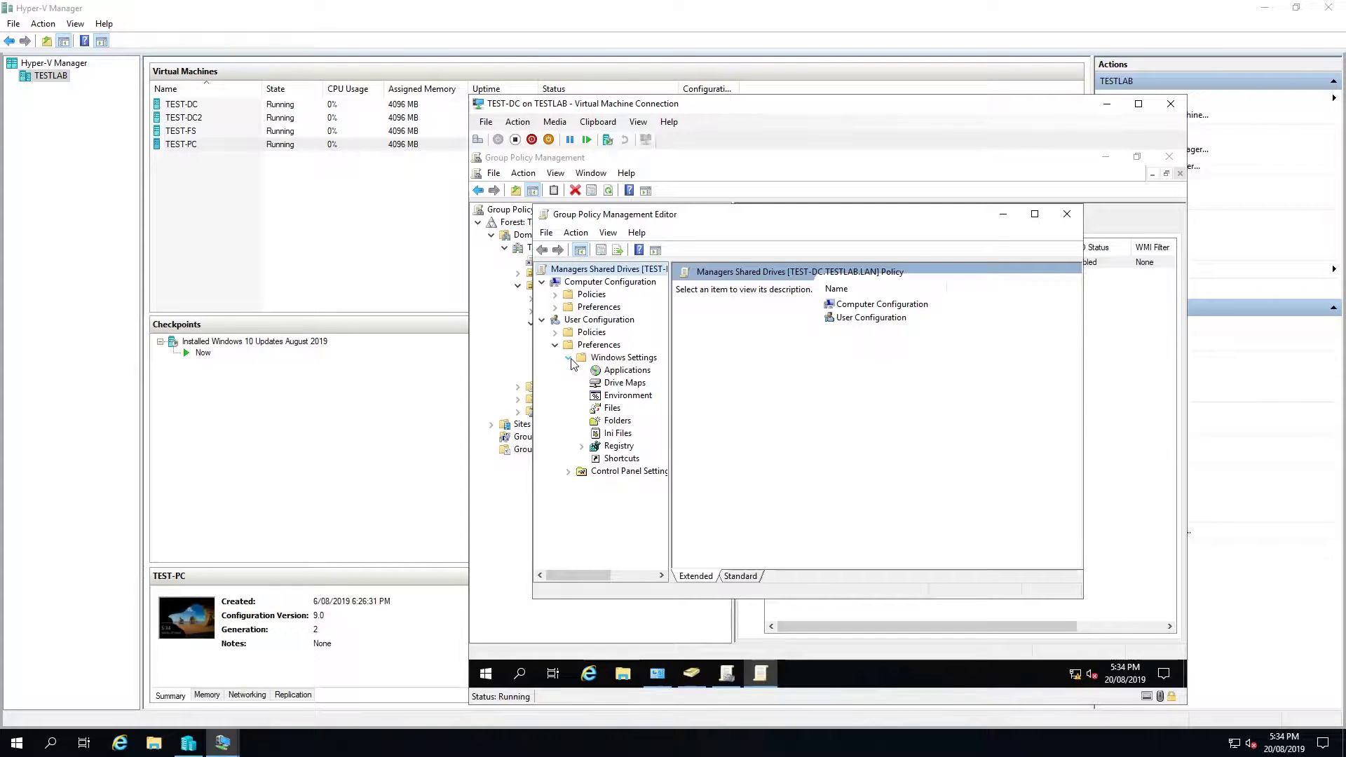
pyautogui.click(617, 383)
pyautogui.rightClick(873, 391)
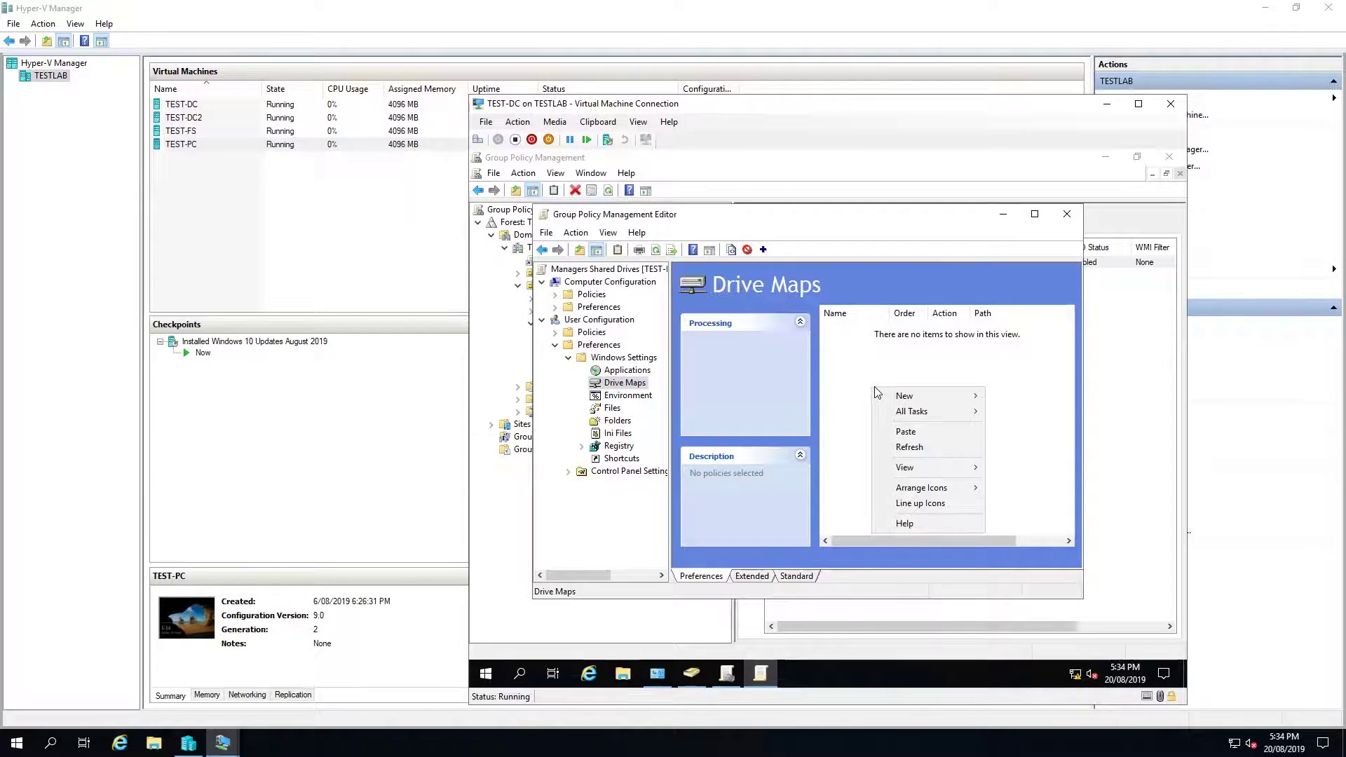
pyautogui.moveTo(904, 396)
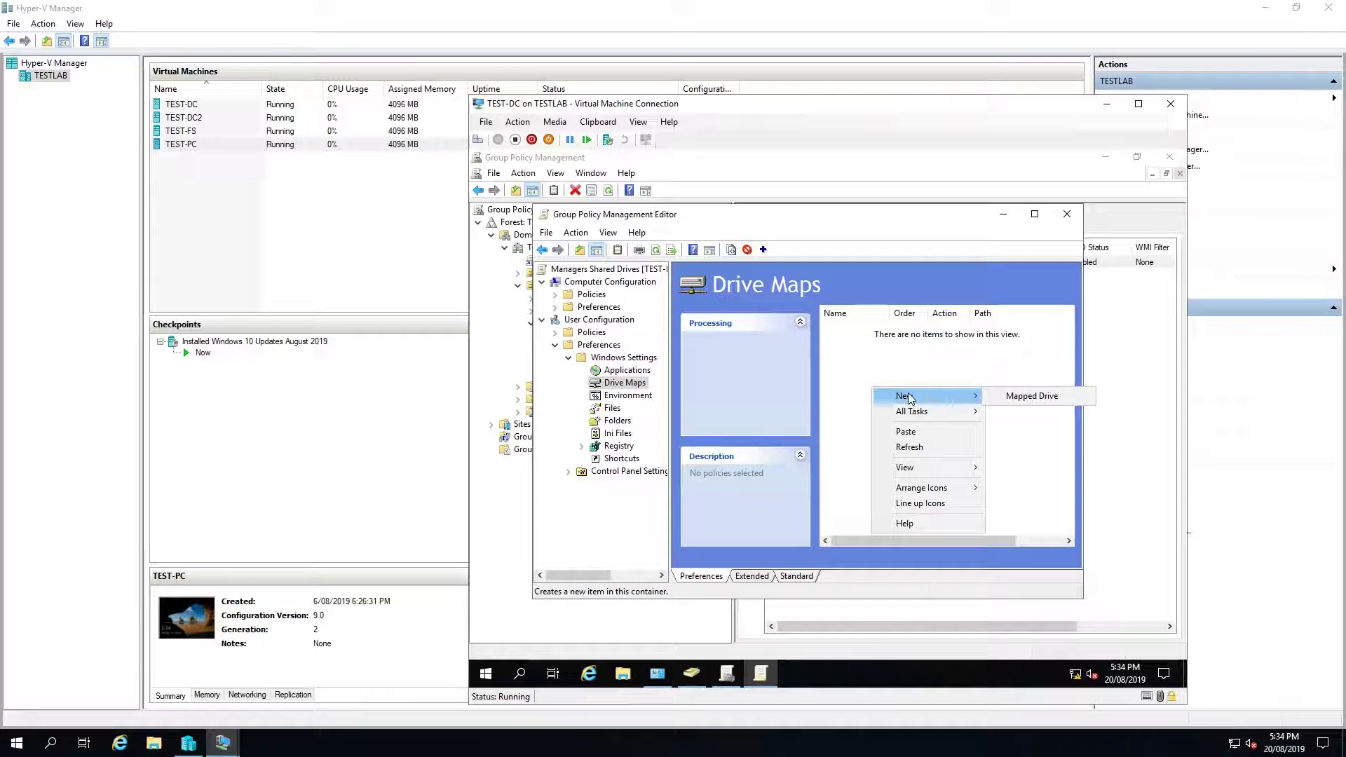
pyautogui.click(1009, 397)
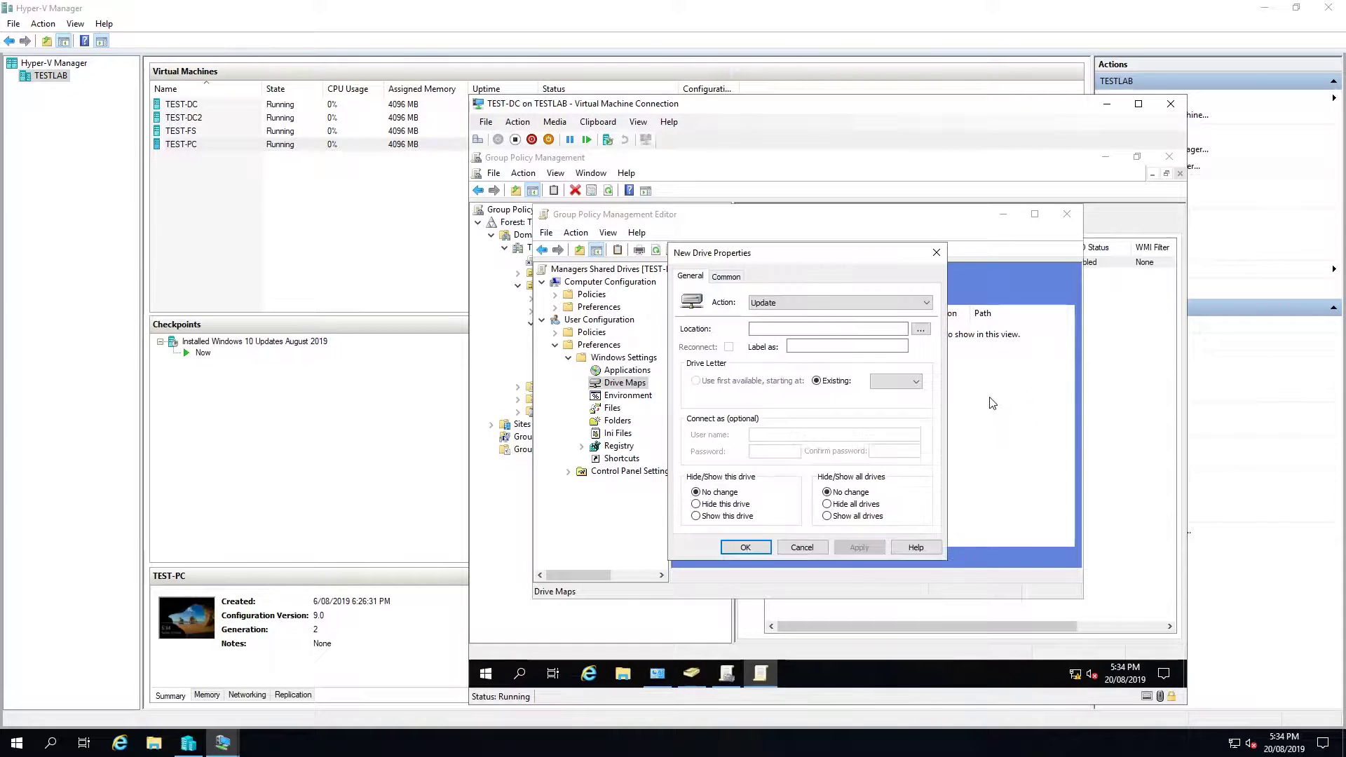
# Step: Map W: to \\TEST-FS\WorkersShared with Replace, reconnect, and label 'Workers Shared Drive'
pyautogui.click(778, 303)
pyautogui.click(775, 327)
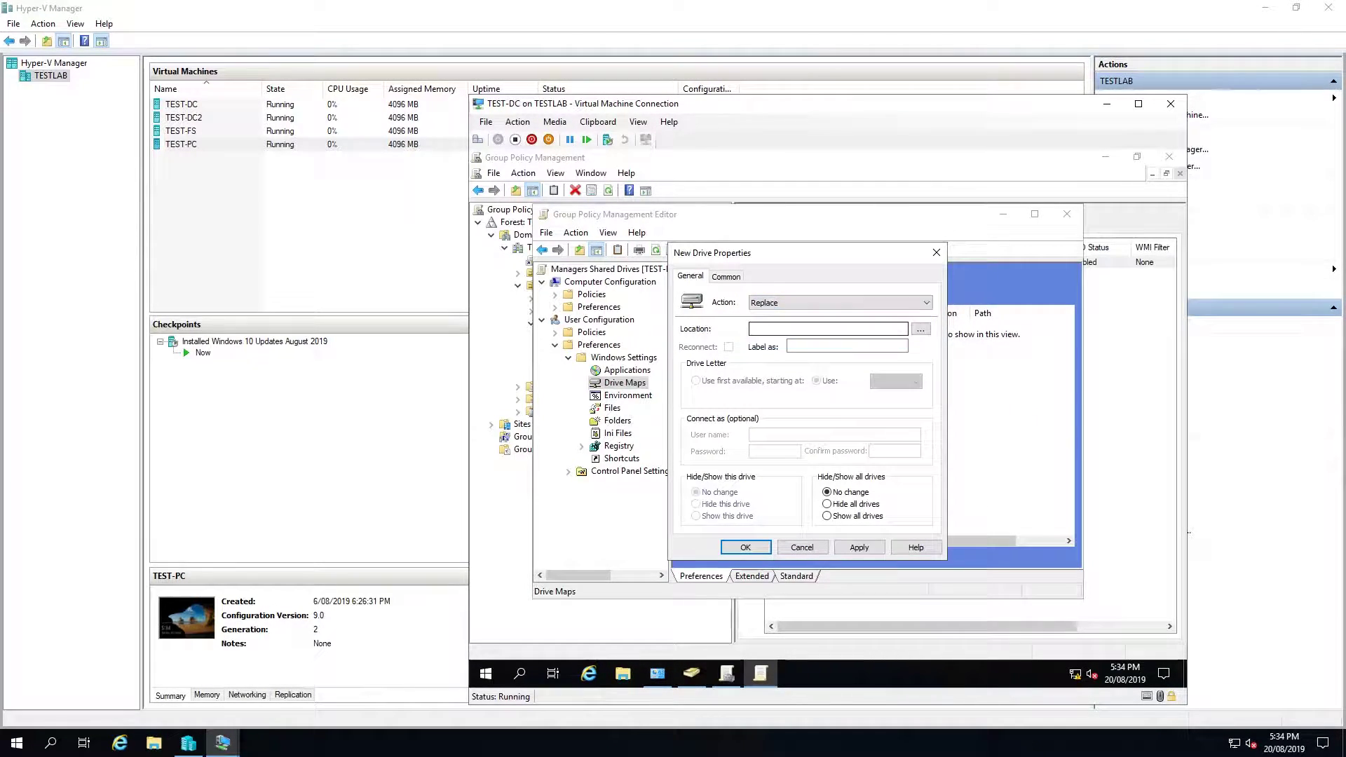
pyautogui.write('\\\\T')
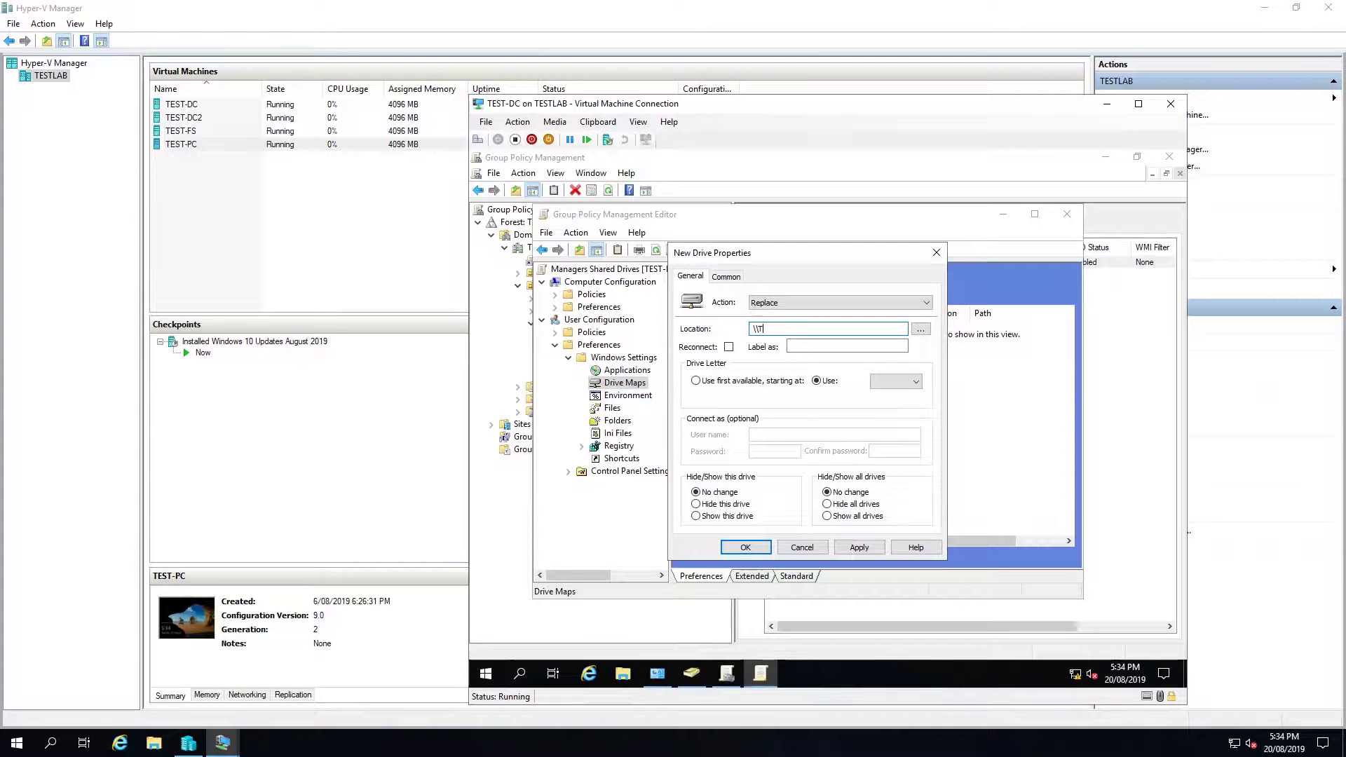
pyautogui.write('EST-F')
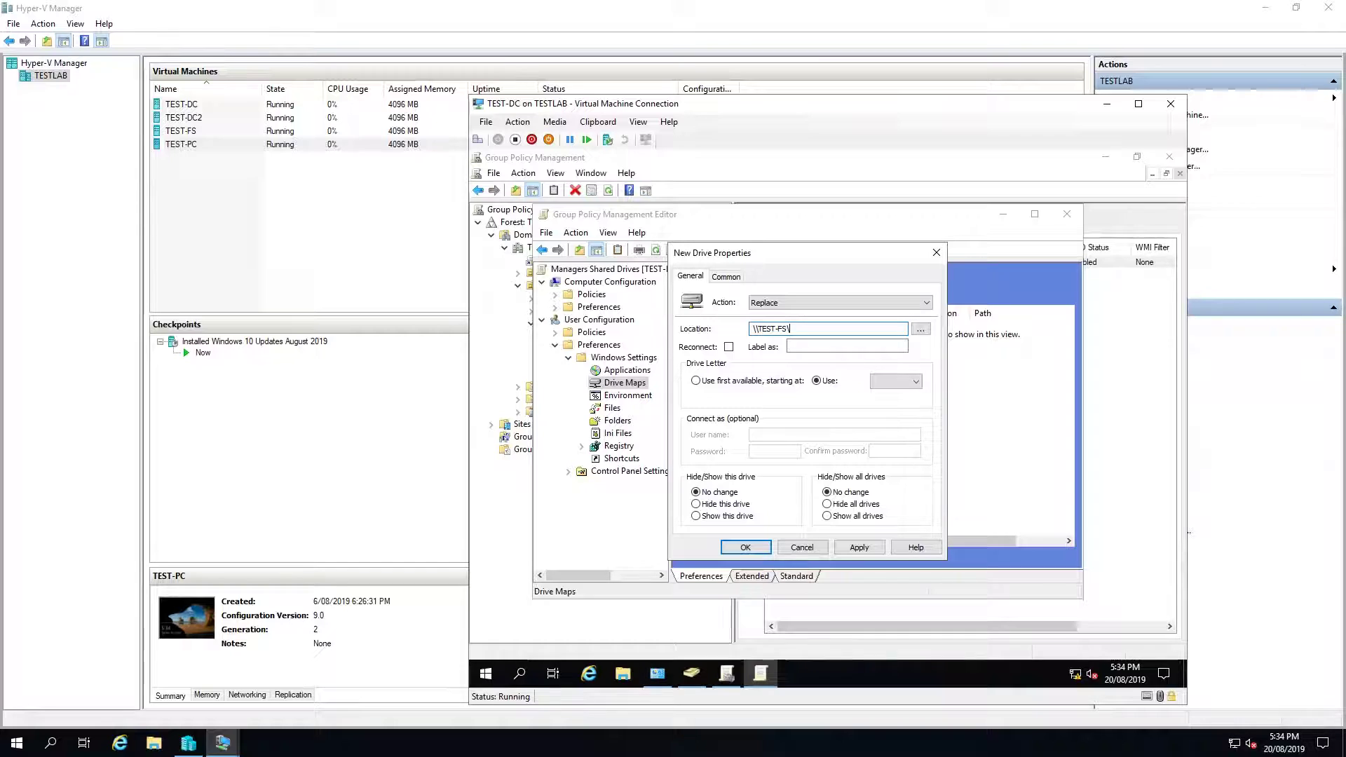
pyautogui.write('S\\WorkersShared')
pyautogui.click(729, 346)
pyautogui.click(796, 346)
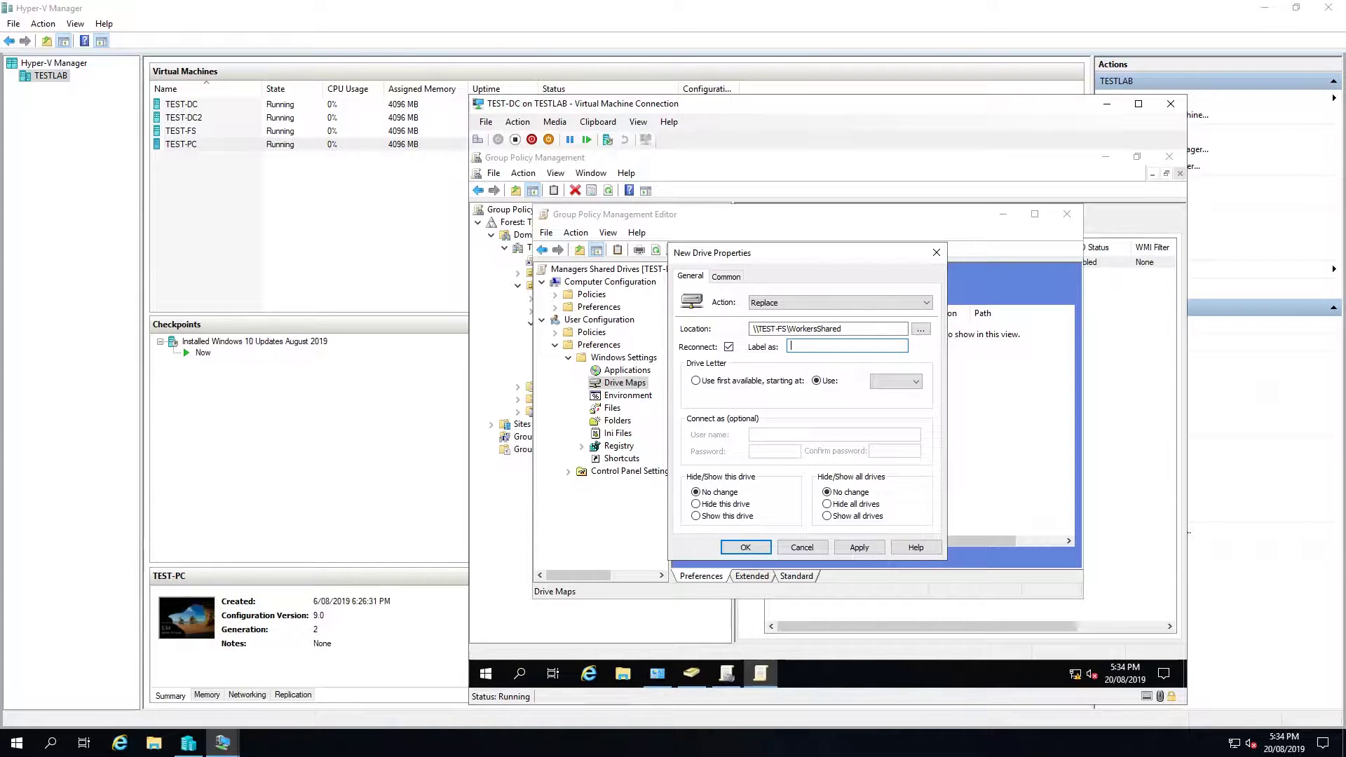
pyautogui.write('Workers Shared Drive')
pyautogui.click(904, 381)
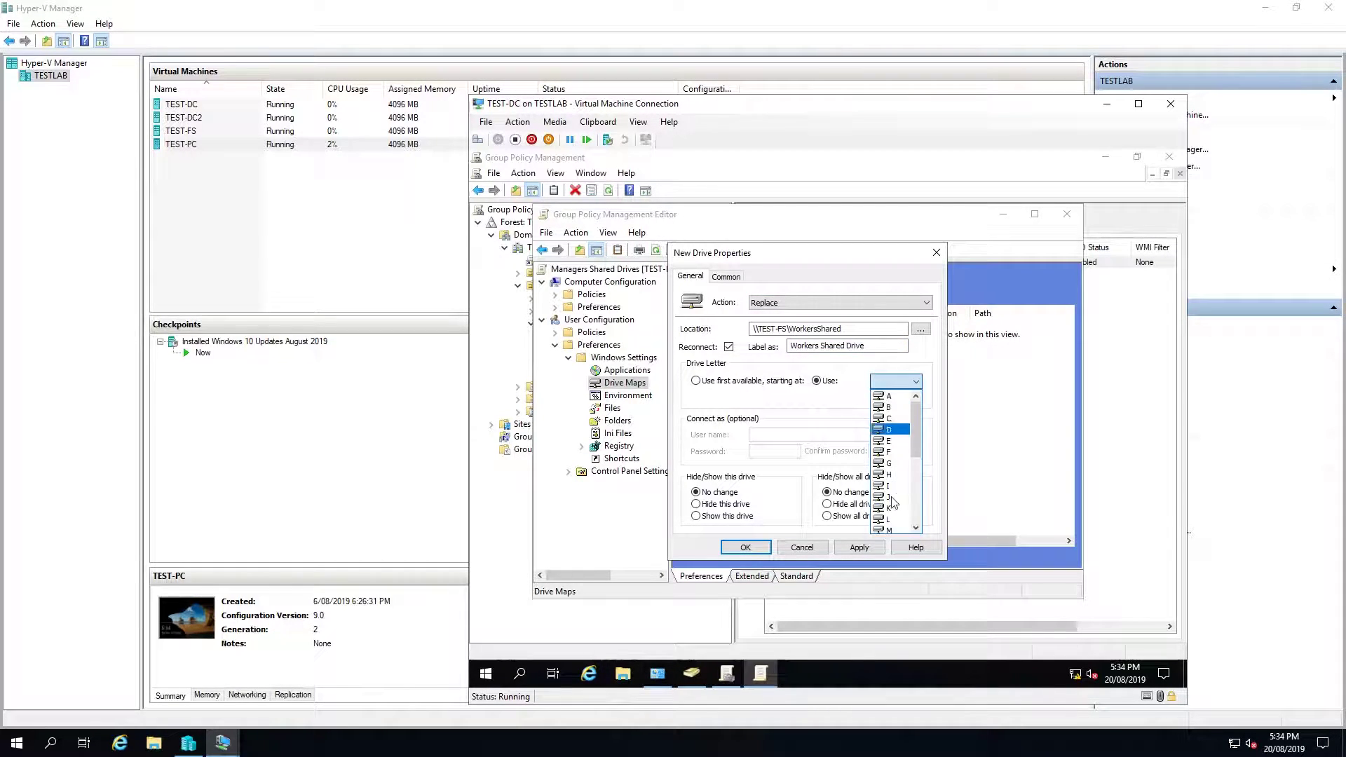
pyautogui.click(886, 485)
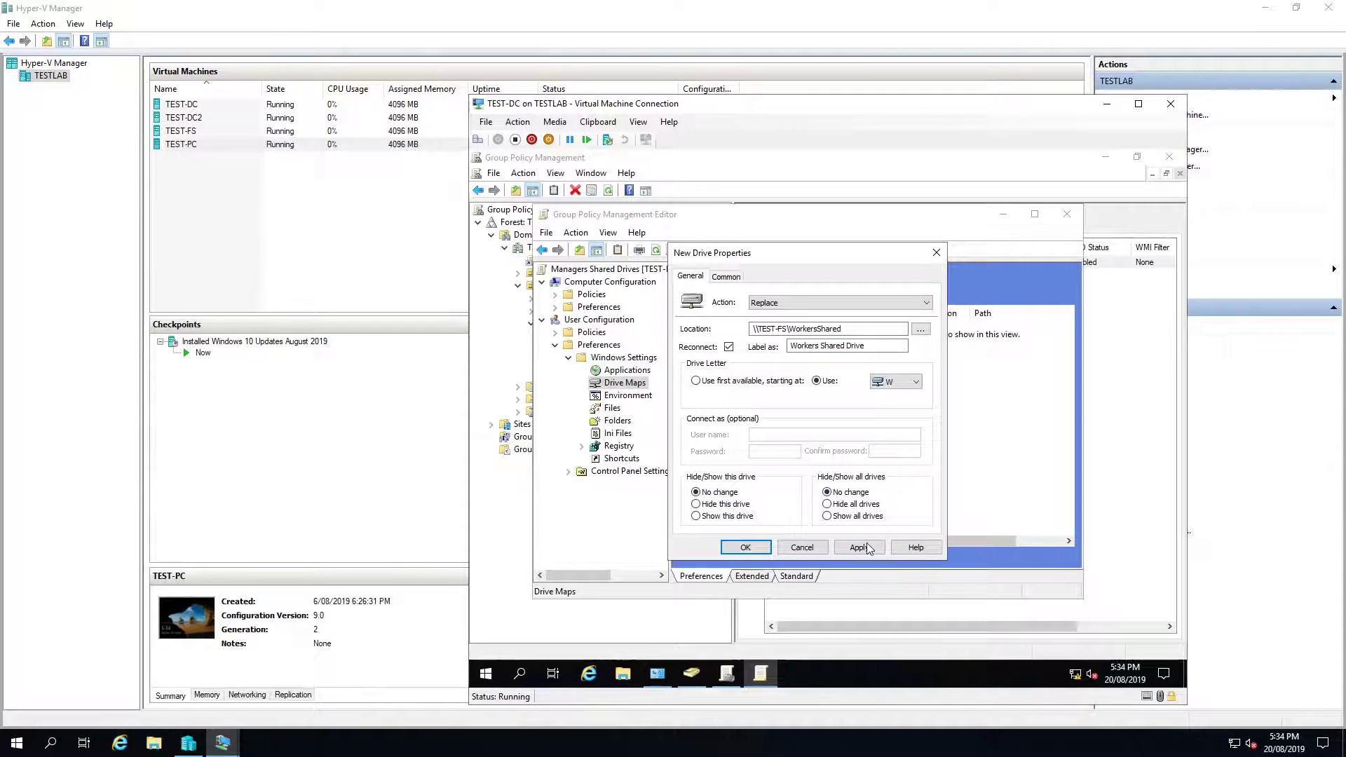
pyautogui.click(859, 548)
pyautogui.press('Return')
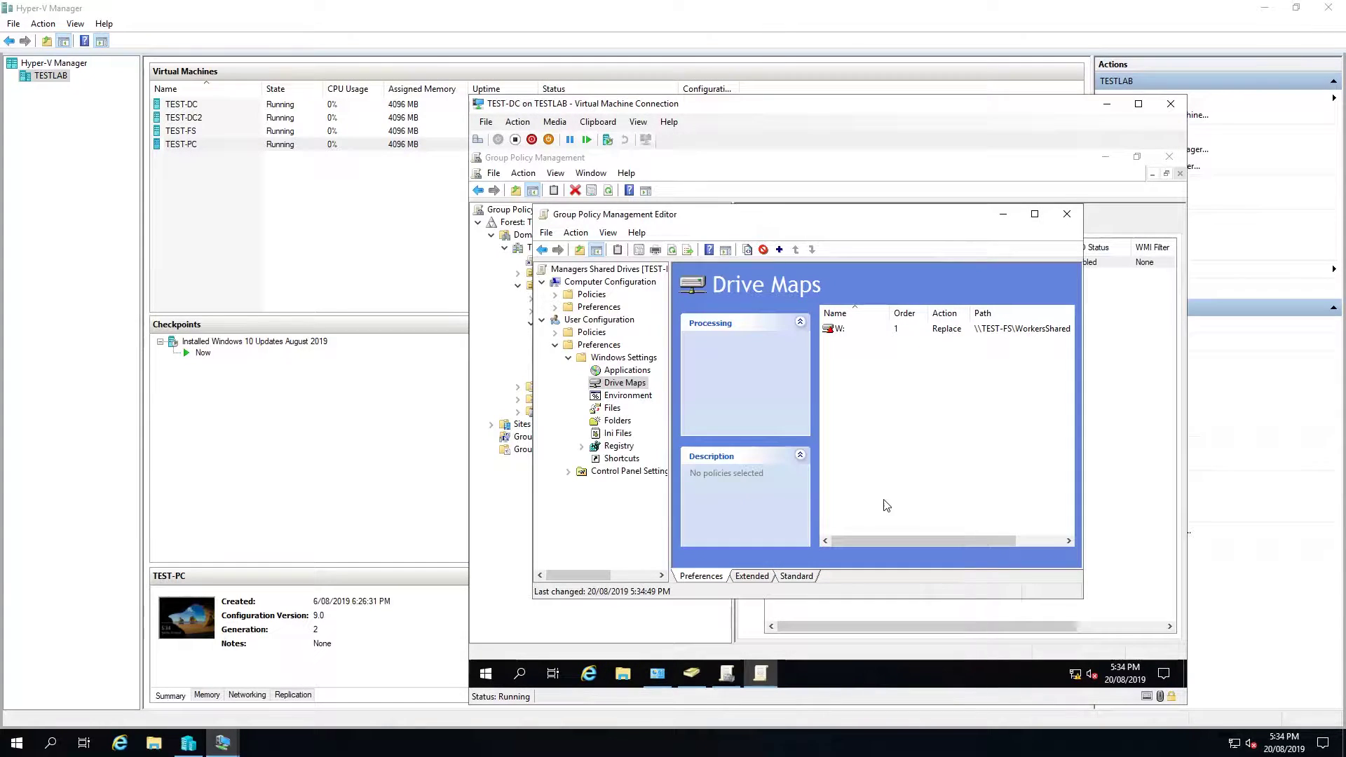
# Step: Add a second mapped drive using Replace to \\TEST-FS\ManagersShared with reconnect on
pyautogui.rightClick(885, 401)
pyautogui.moveTo(932, 405)
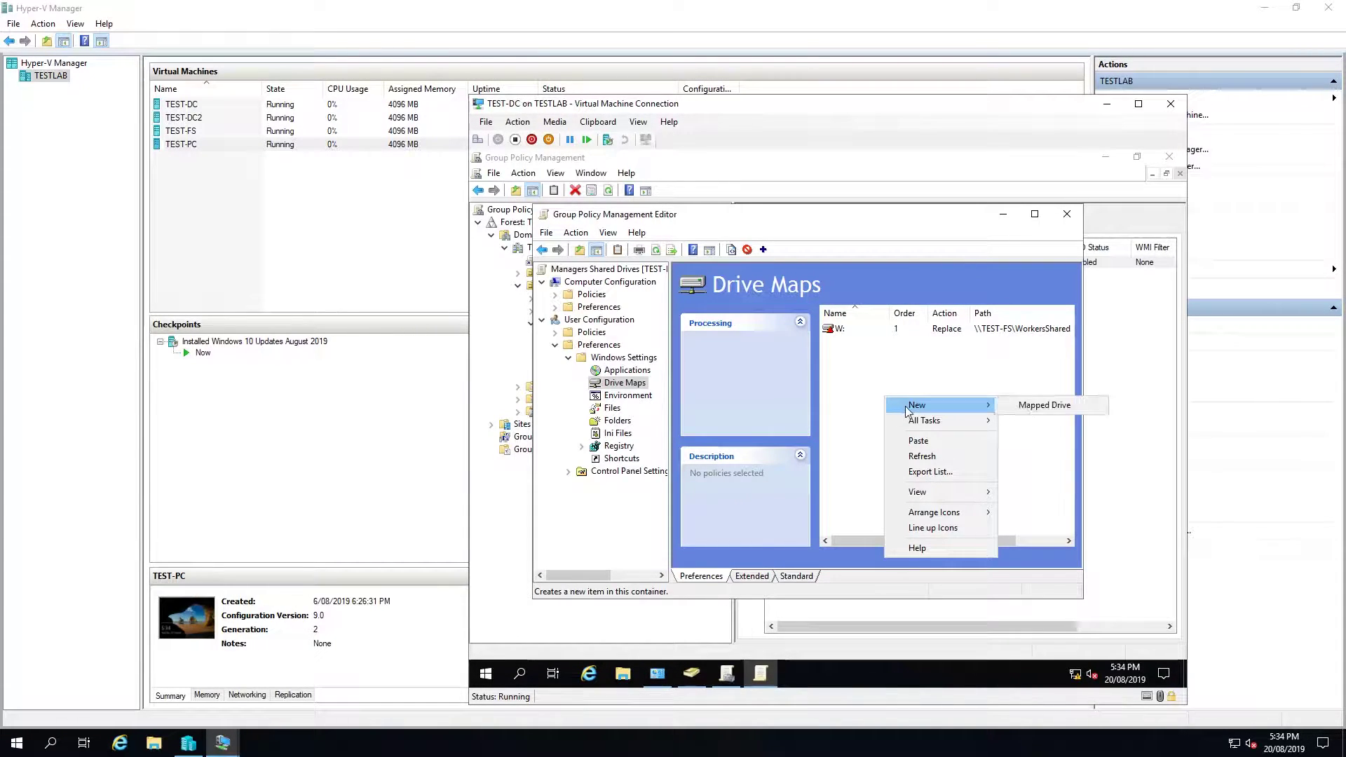
pyautogui.click(1026, 406)
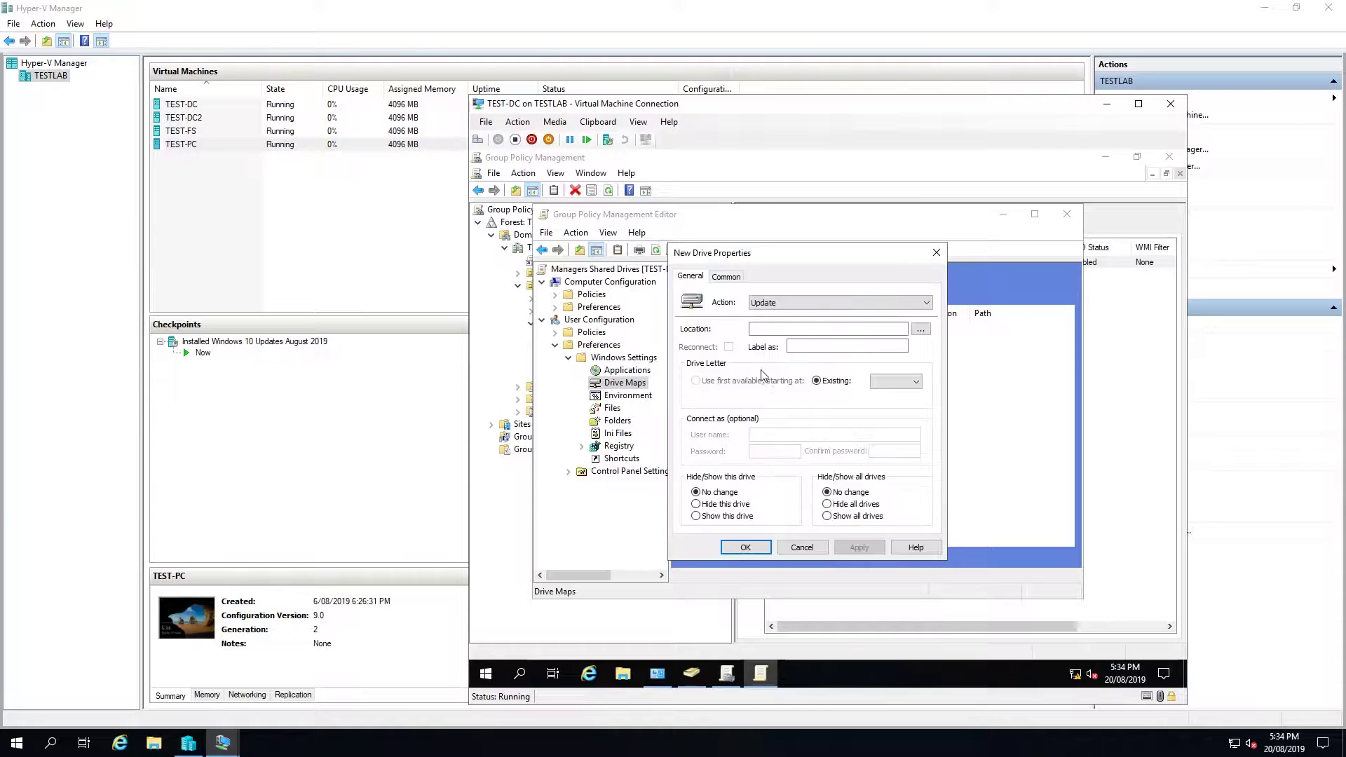
pyautogui.click(792, 302)
pyautogui.click(792, 324)
pyautogui.click(828, 329)
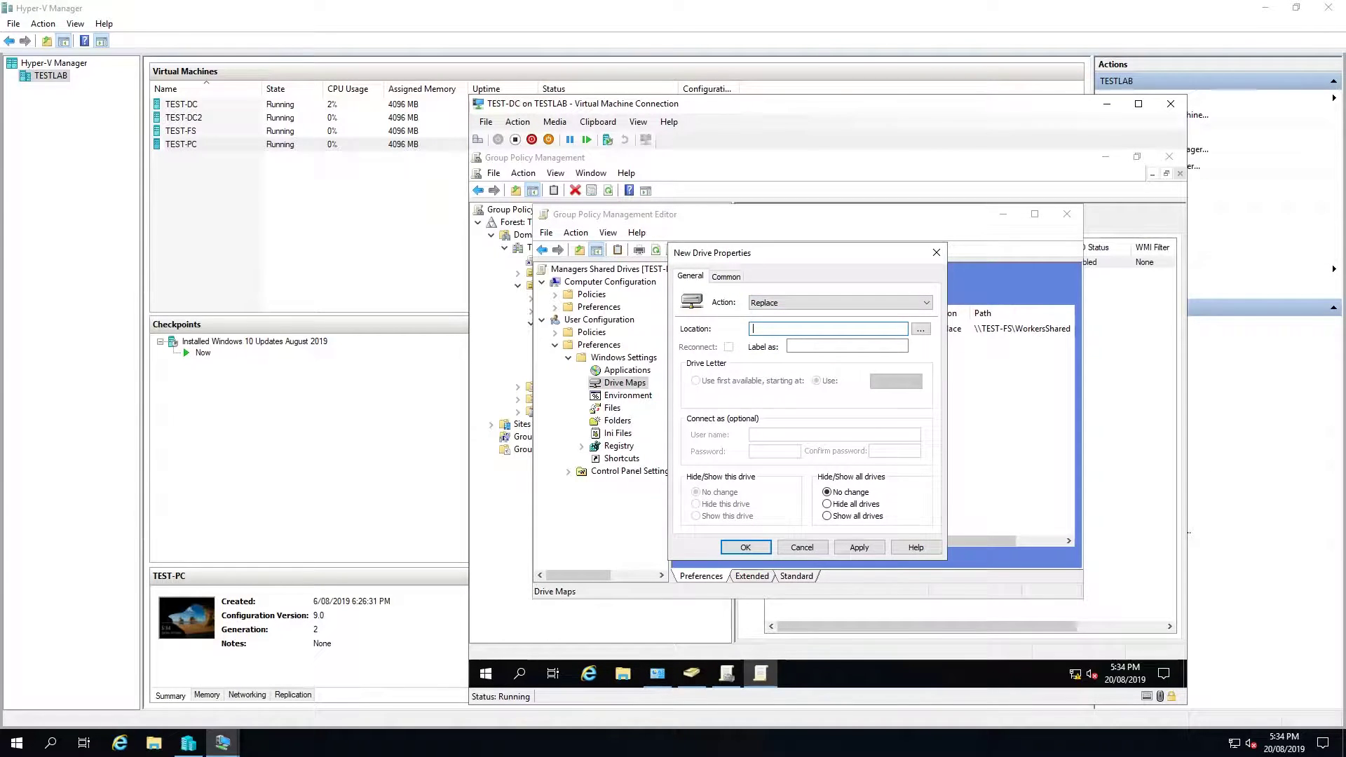
pyautogui.write('\\\\TEST-FS\\ManagersShared')
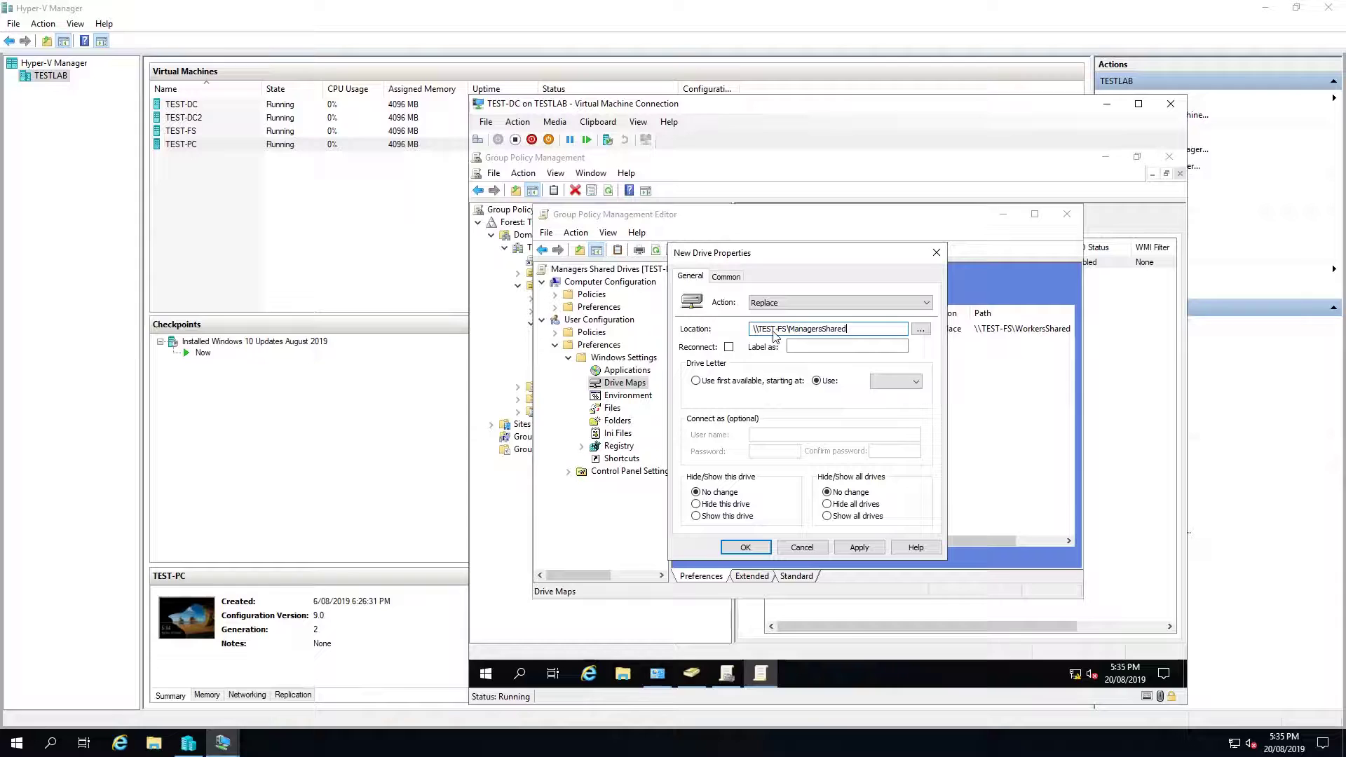
pyautogui.click(729, 347)
# Step: Label it 'Managers Shared Drive', assign letter M, save, and close the policy editor
pyautogui.click(792, 346)
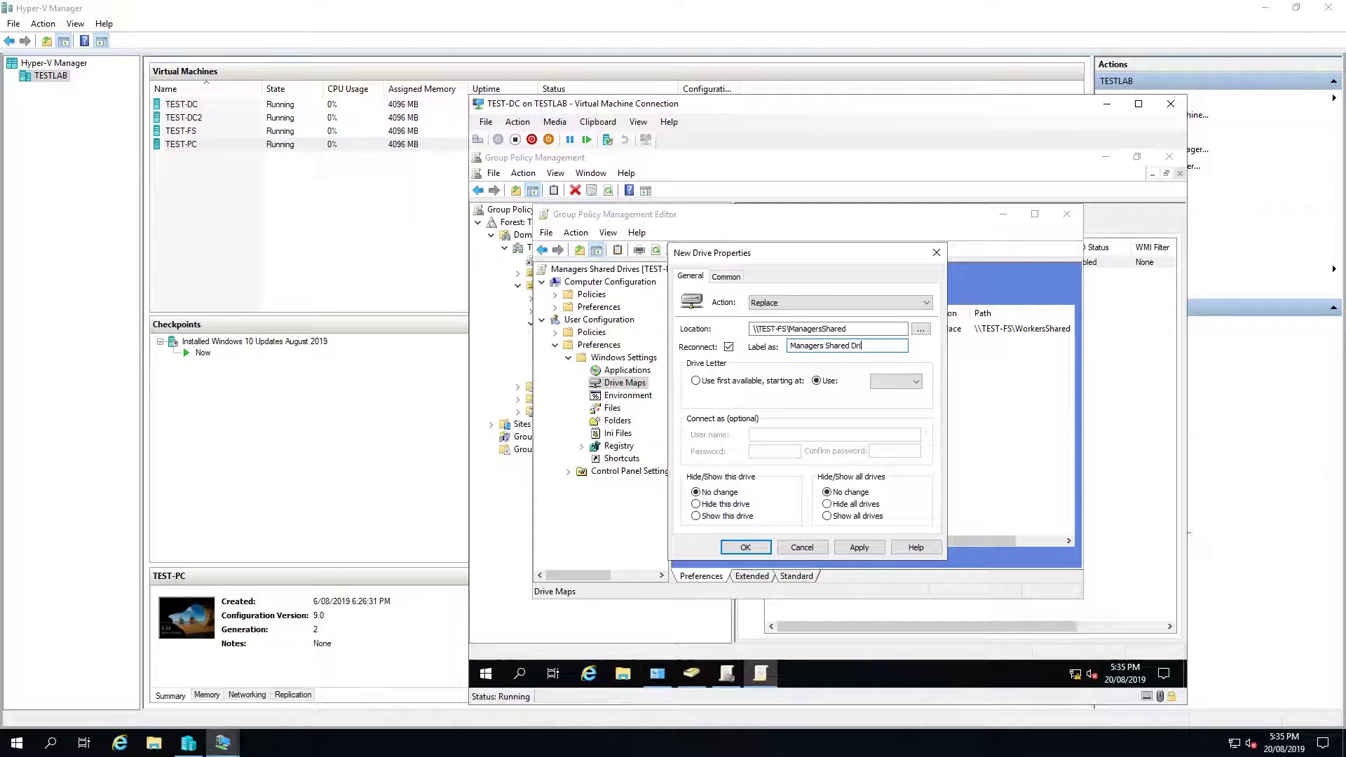
pyautogui.click(896, 381)
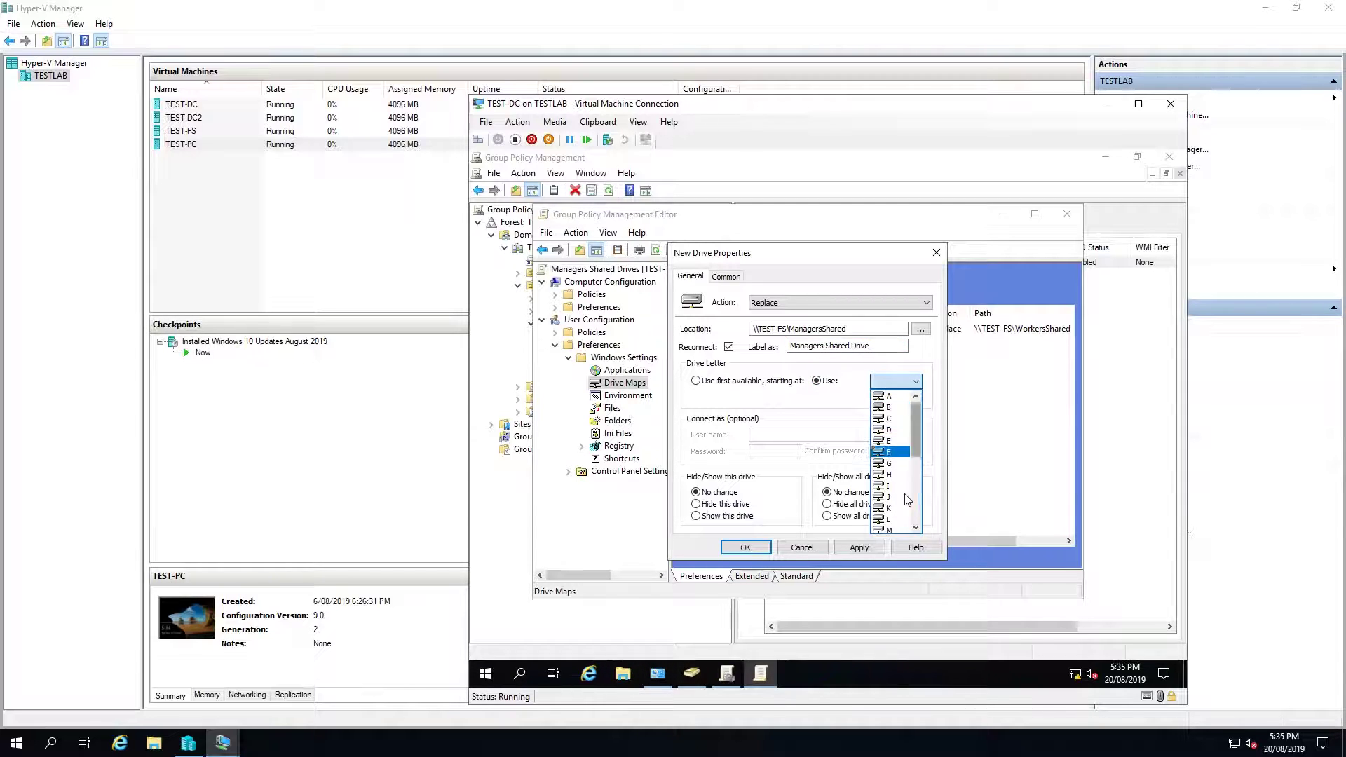
pyautogui.scroll(-3, 893, 519)
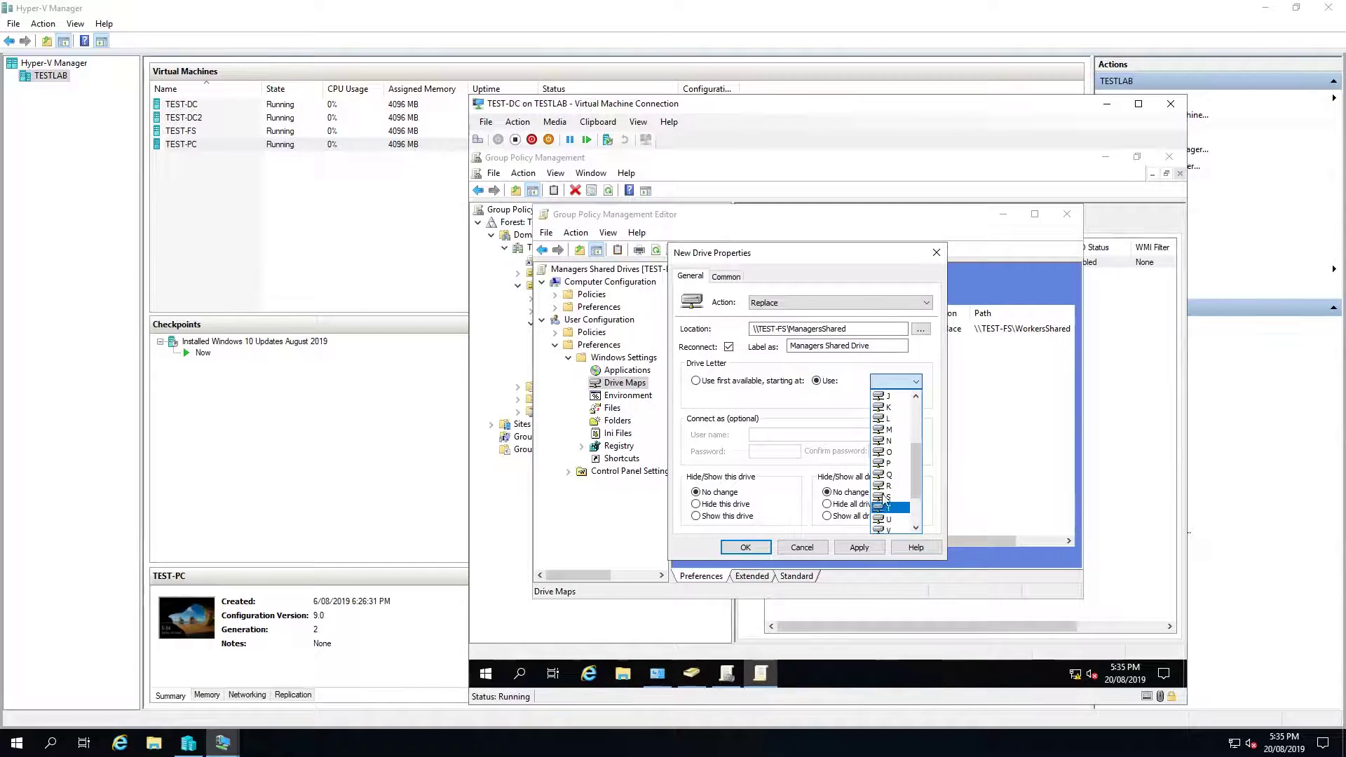
pyautogui.click(889, 430)
pyautogui.click(853, 551)
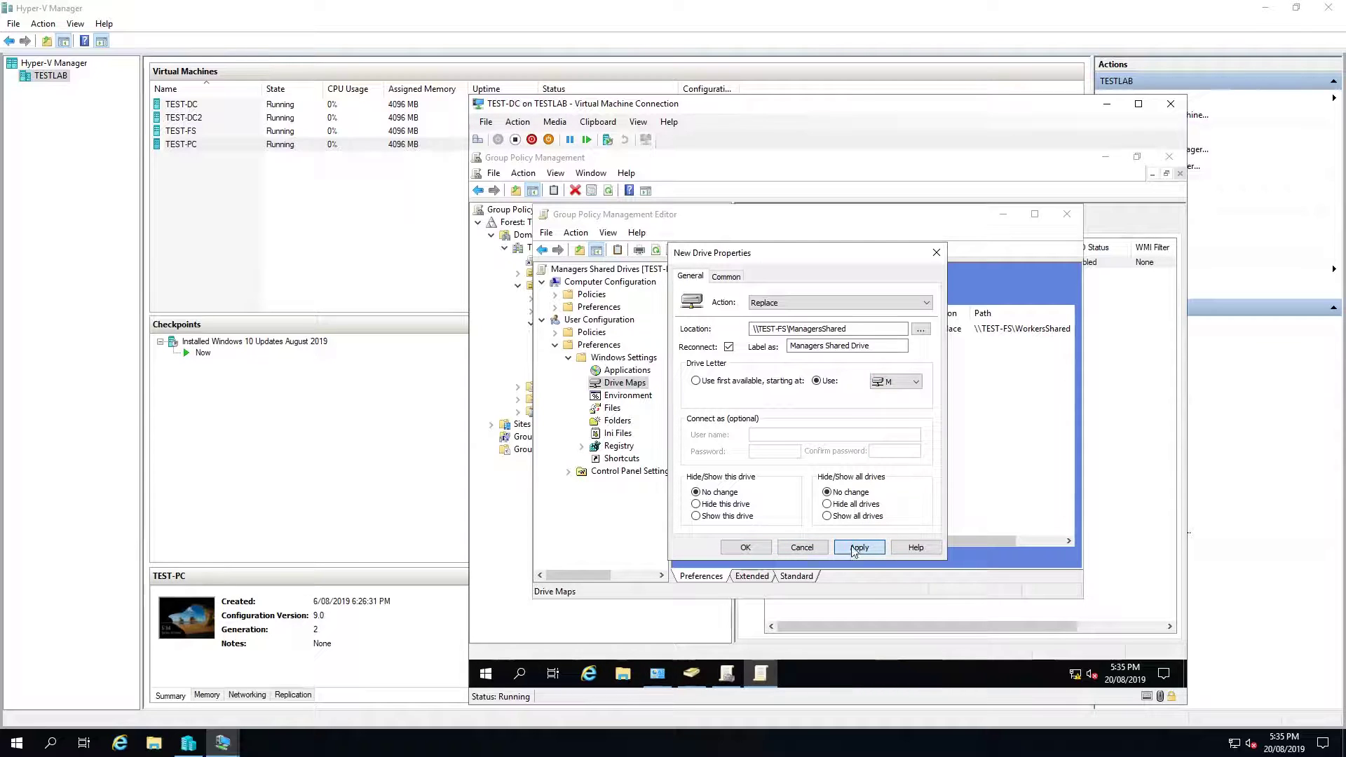
pyautogui.click(749, 550)
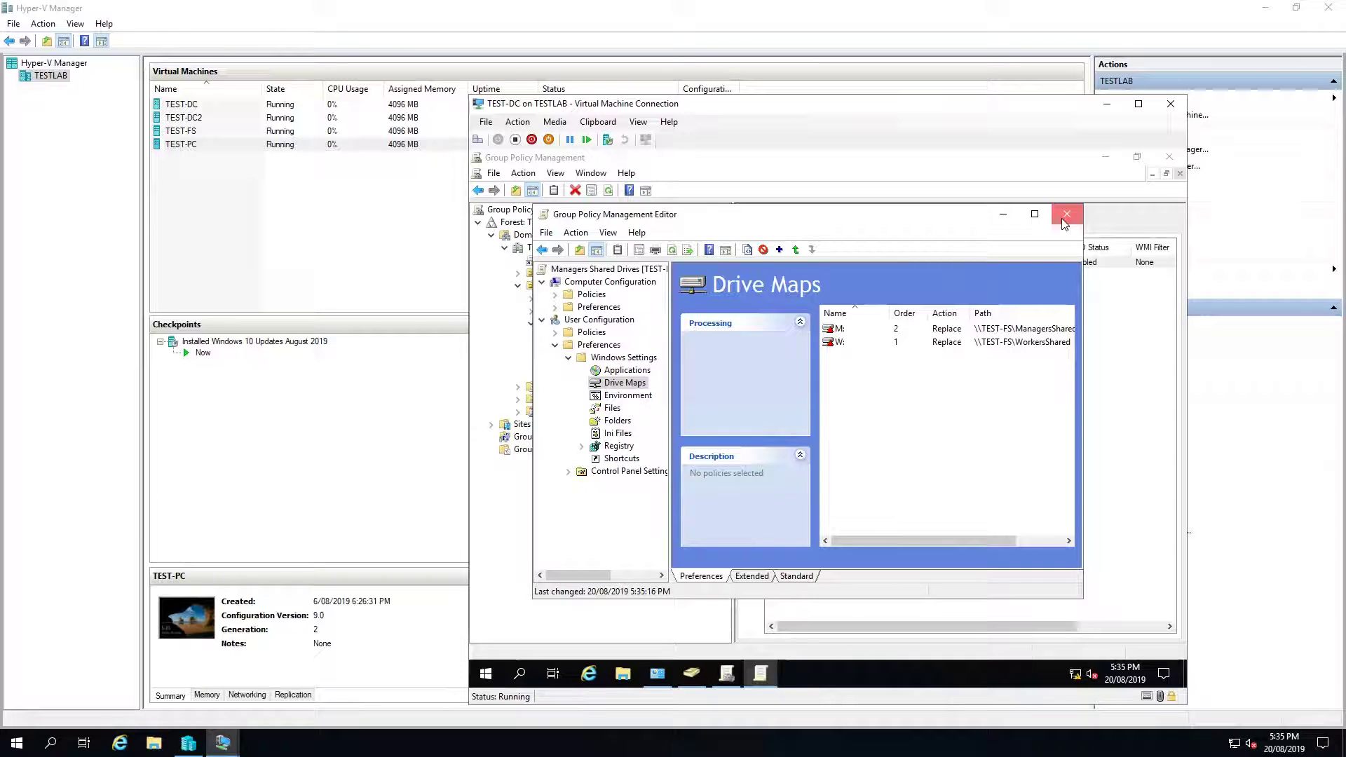
pyautogui.click(1066, 215)
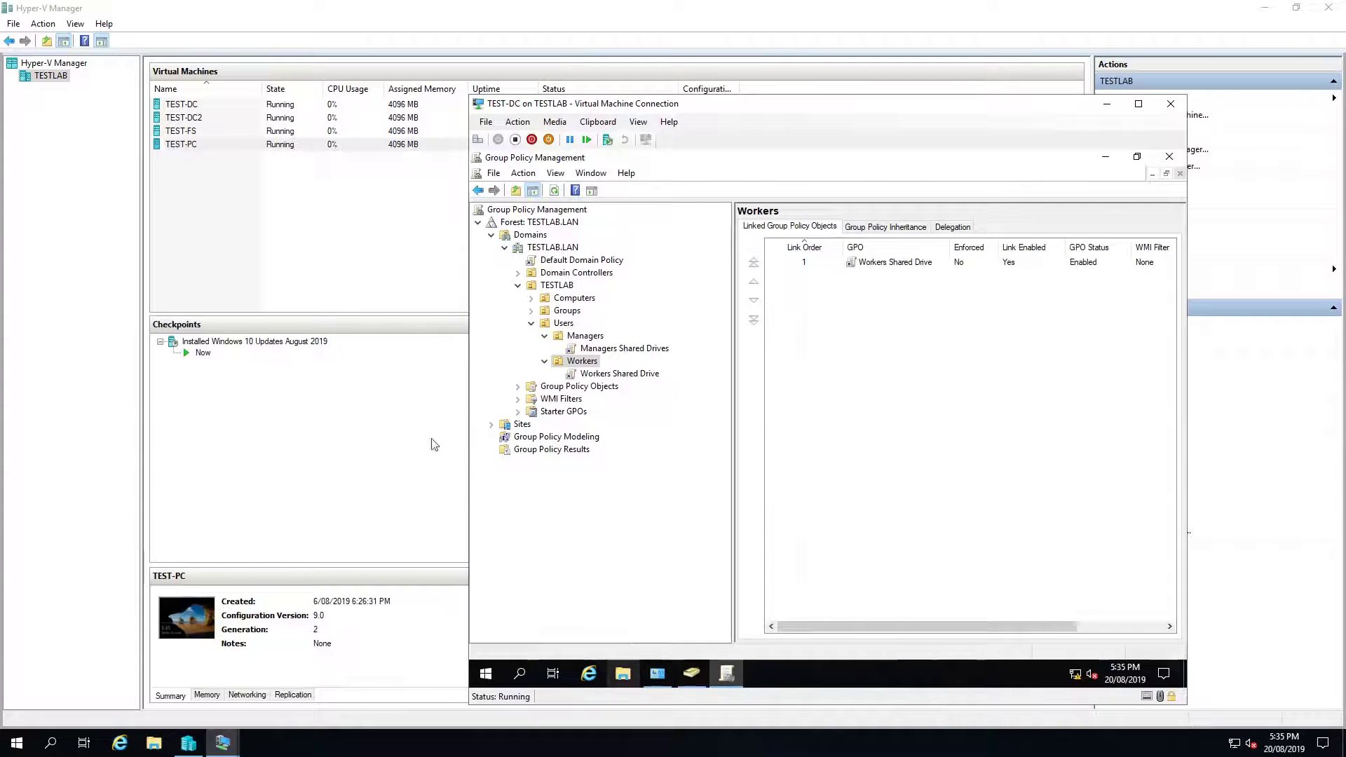
# Step: Connect to TEST-FS and open the E:\Home Drives folder
pyautogui.click(238, 131)
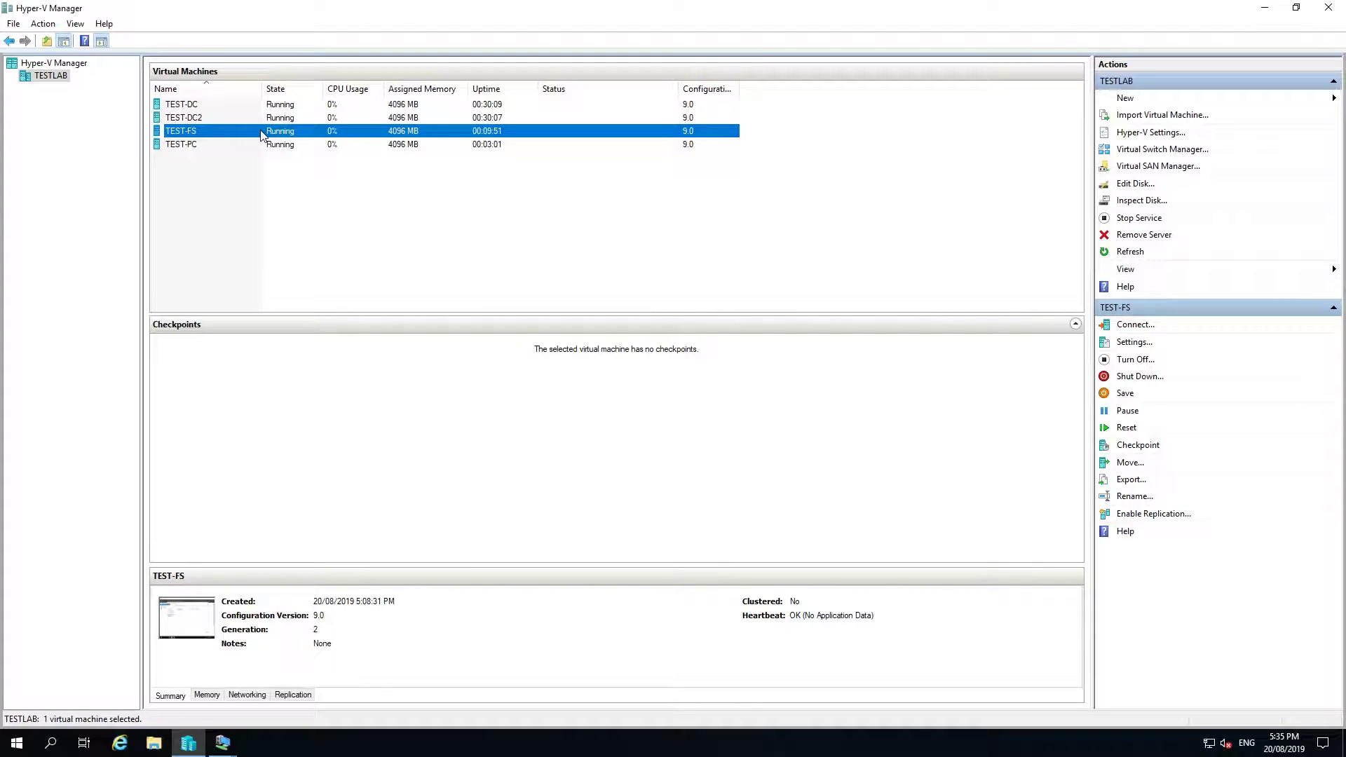
pyautogui.rightClick(261, 133)
pyautogui.click(289, 140)
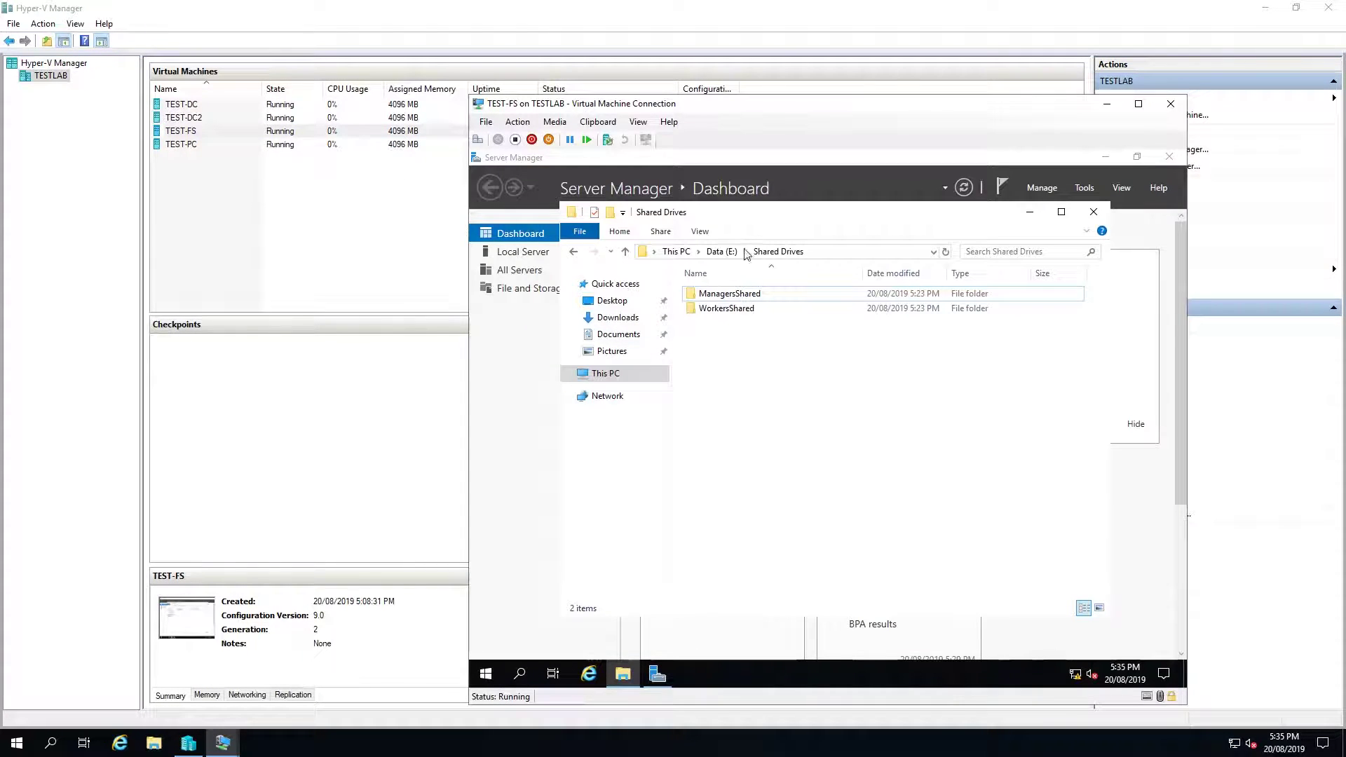
pyautogui.click(721, 251)
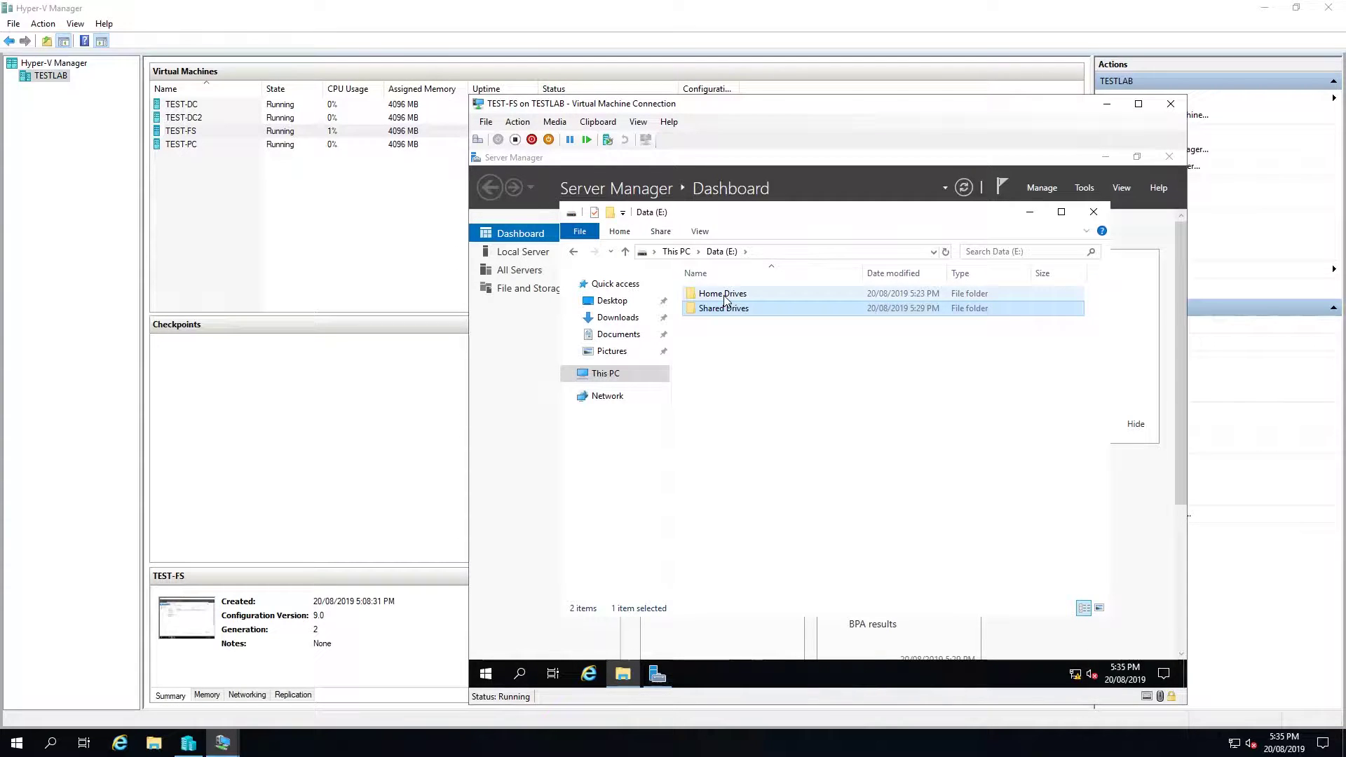
pyautogui.click(725, 297)
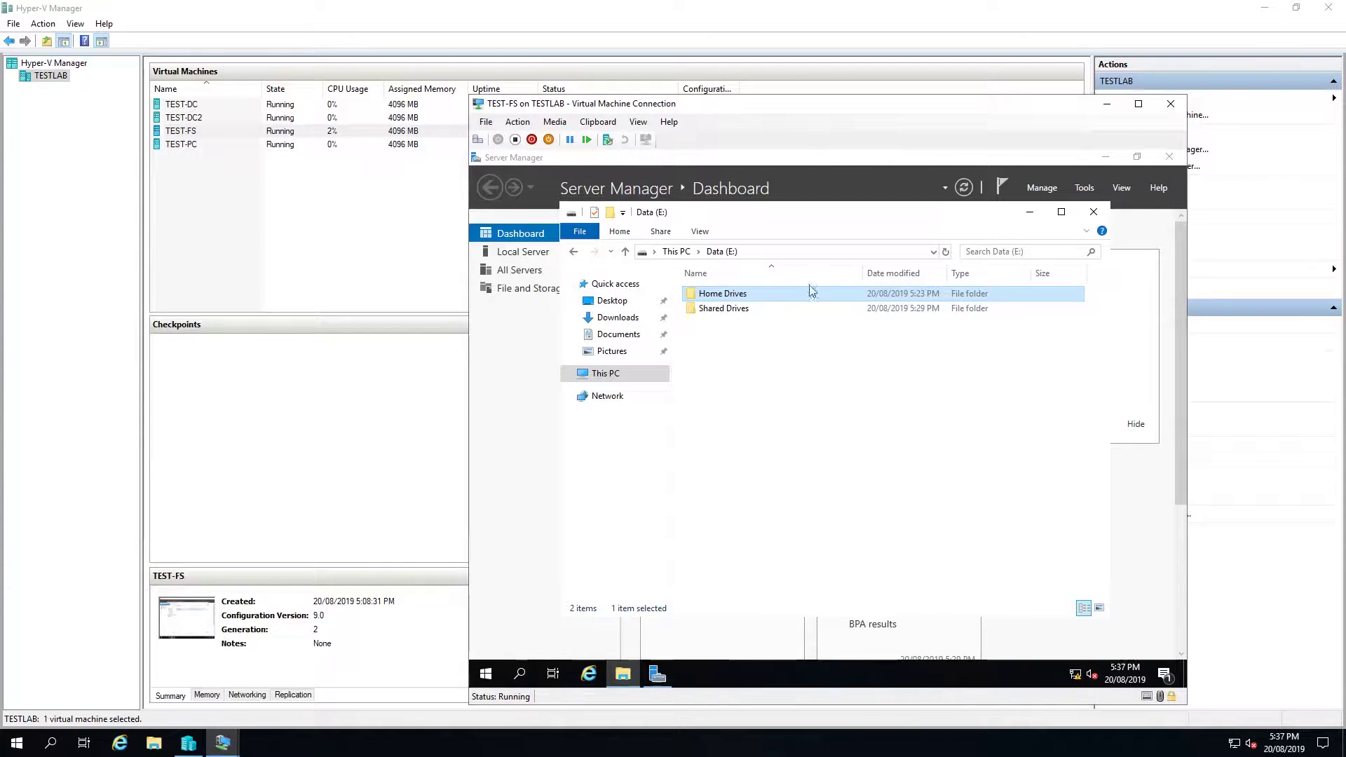
pyautogui.doubleClick(747, 293)
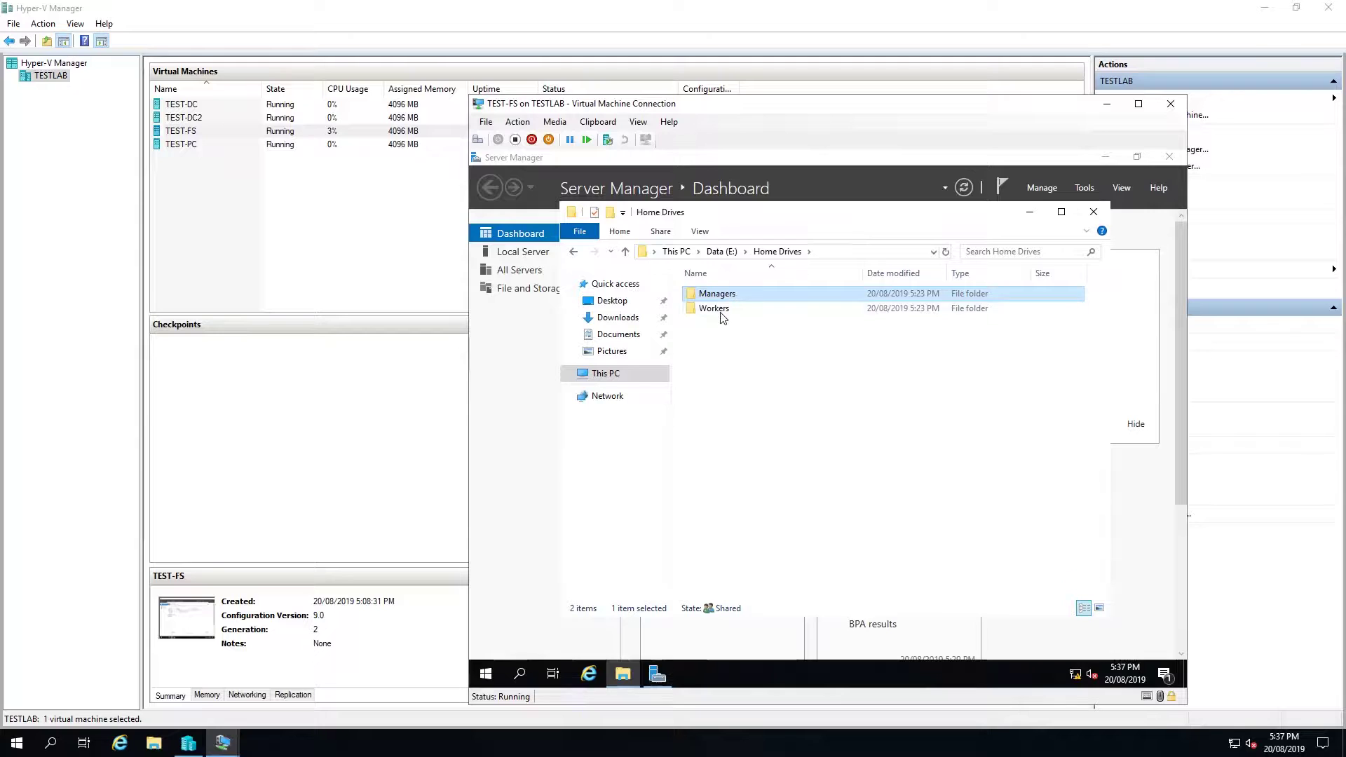
# Step: Open the Workers folder's security permissions for editing
pyautogui.click(722, 311)
pyautogui.rightClick(722, 313)
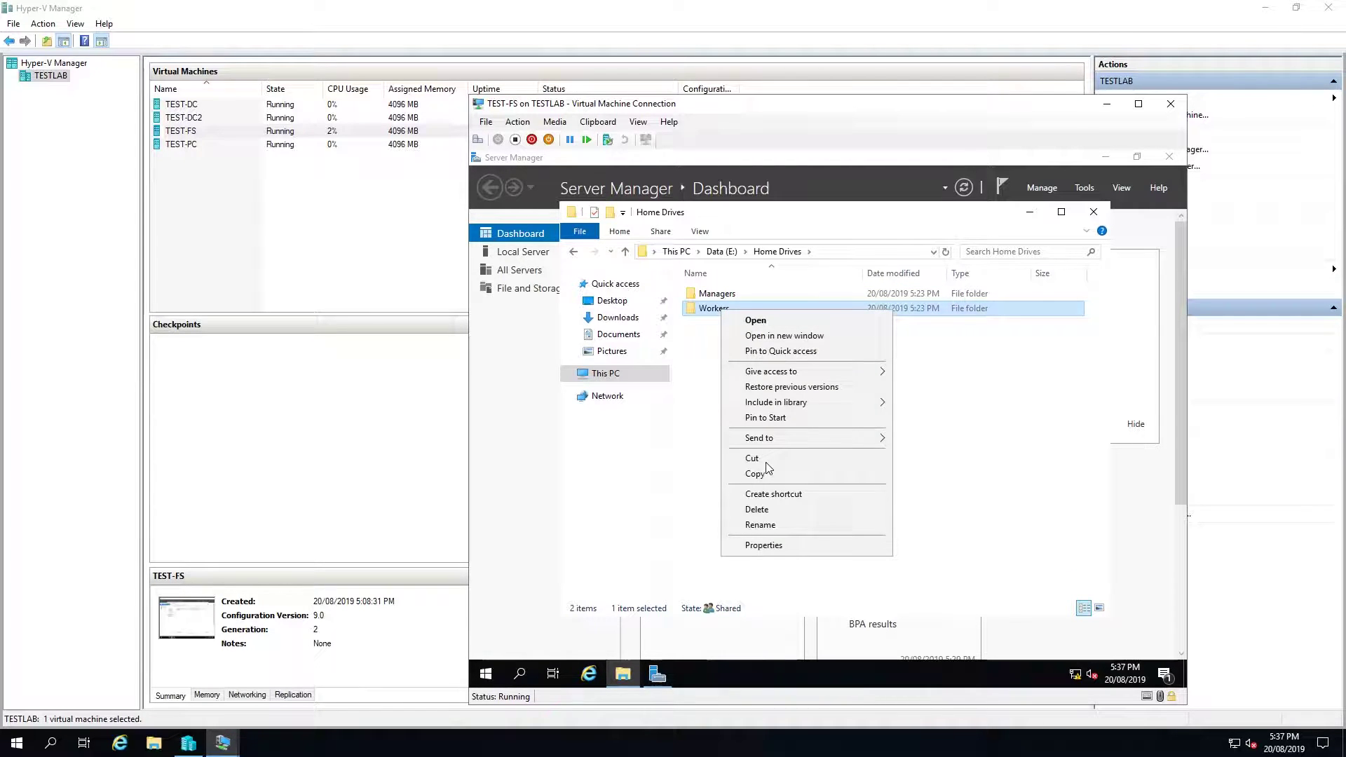
pyautogui.click(764, 547)
pyautogui.click(817, 344)
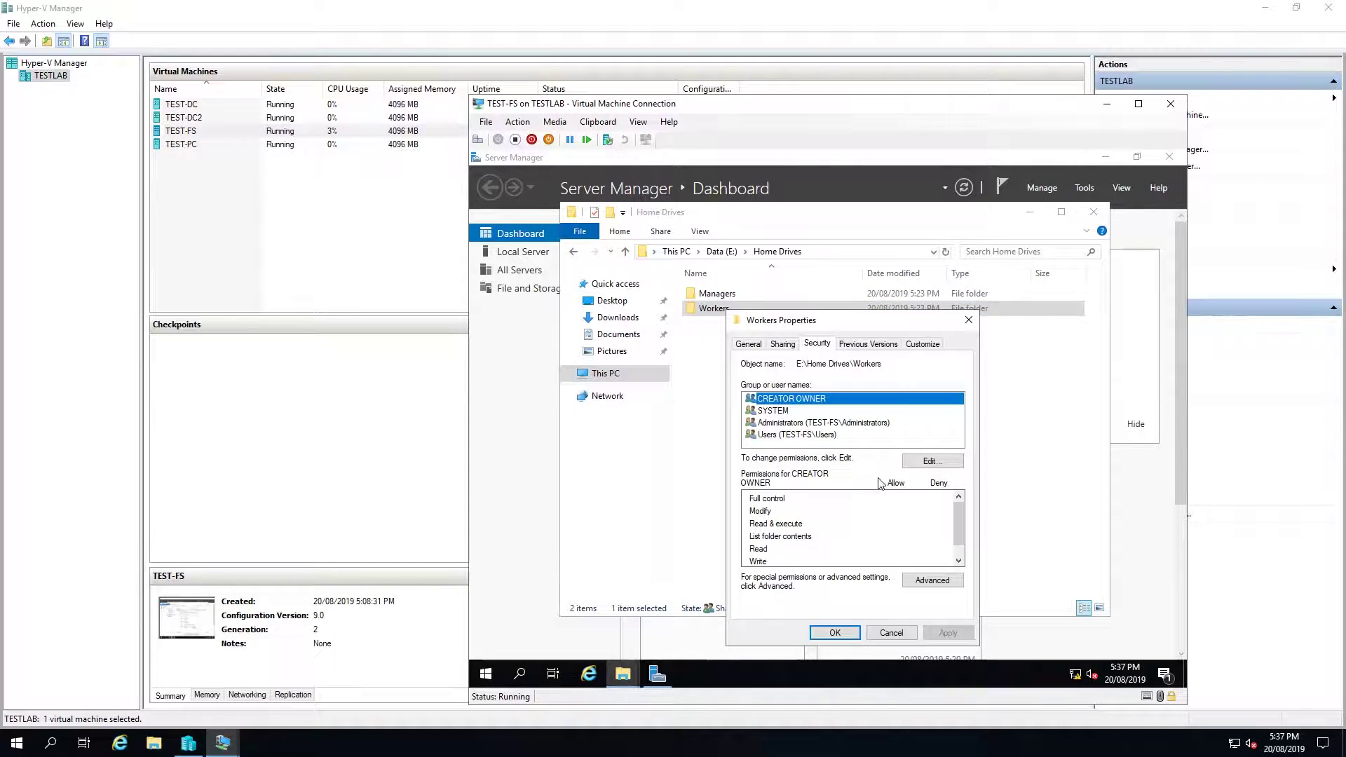
pyautogui.click(926, 465)
# Step: Add the Managers group with Full control on Workers, then close the folder windows
pyautogui.click(900, 508)
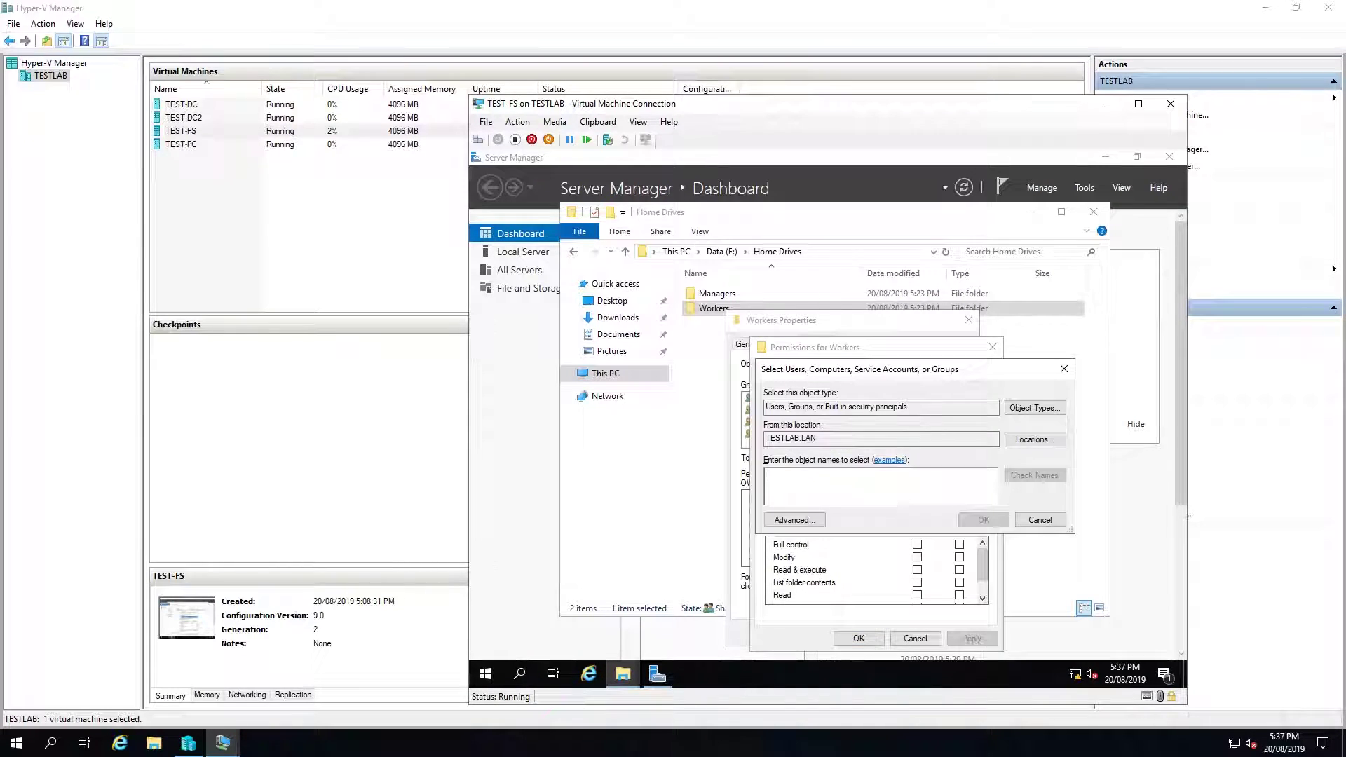
pyautogui.write('workers')
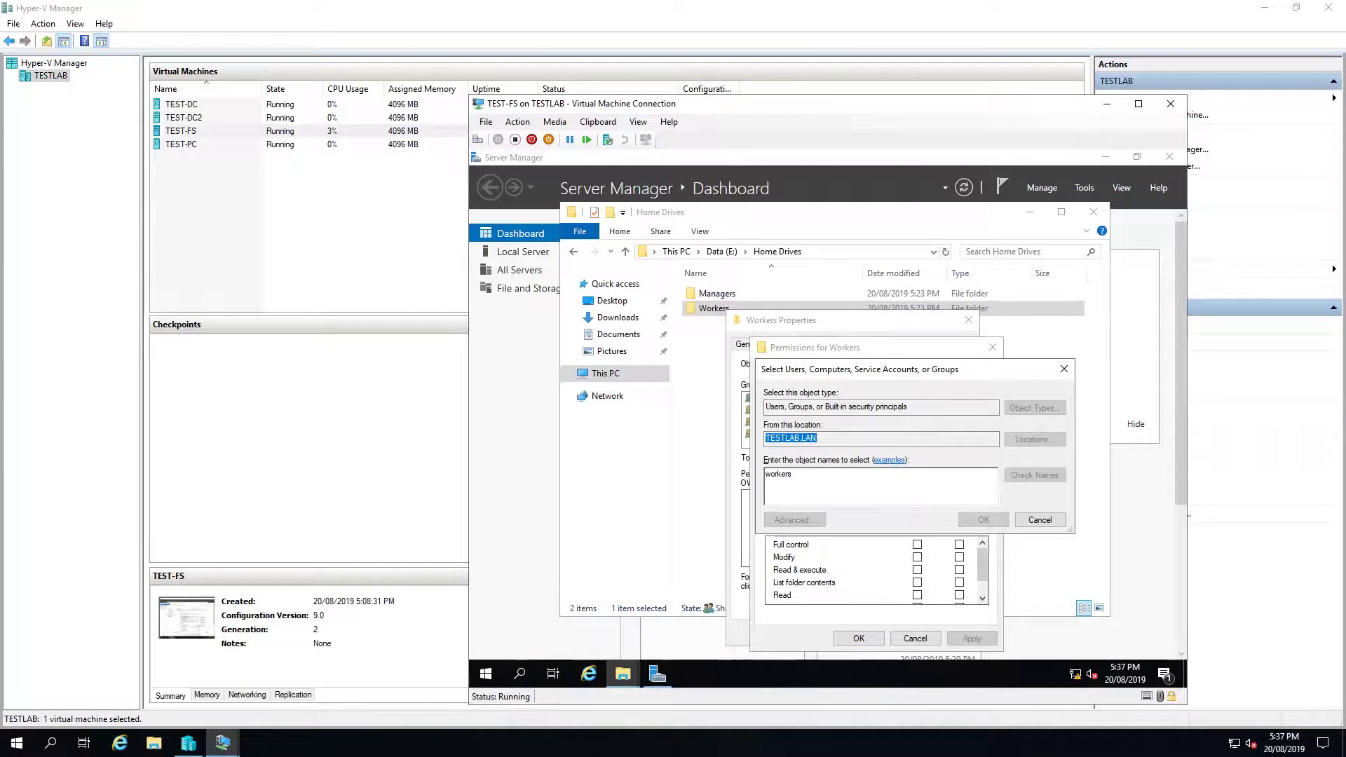
pyautogui.click(983, 519)
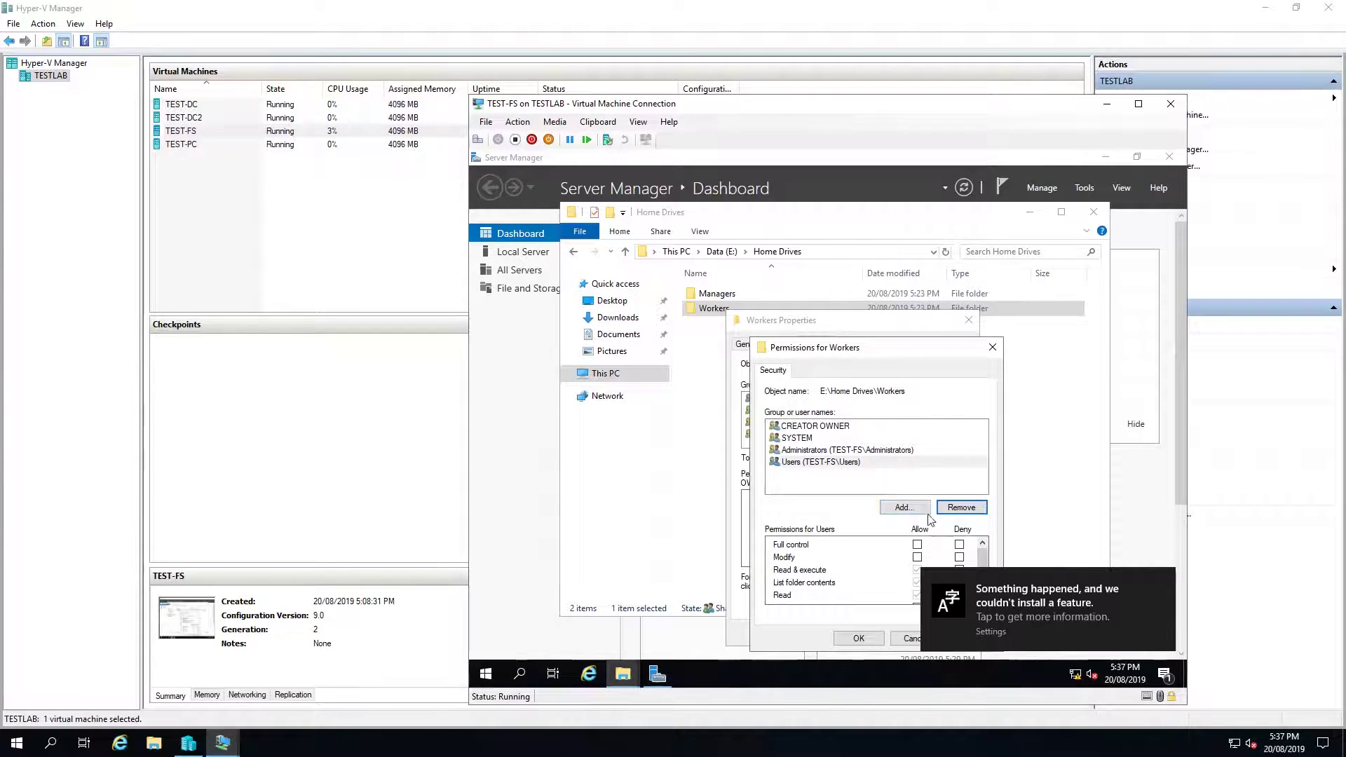
pyautogui.click(905, 510)
pyautogui.write('managers')
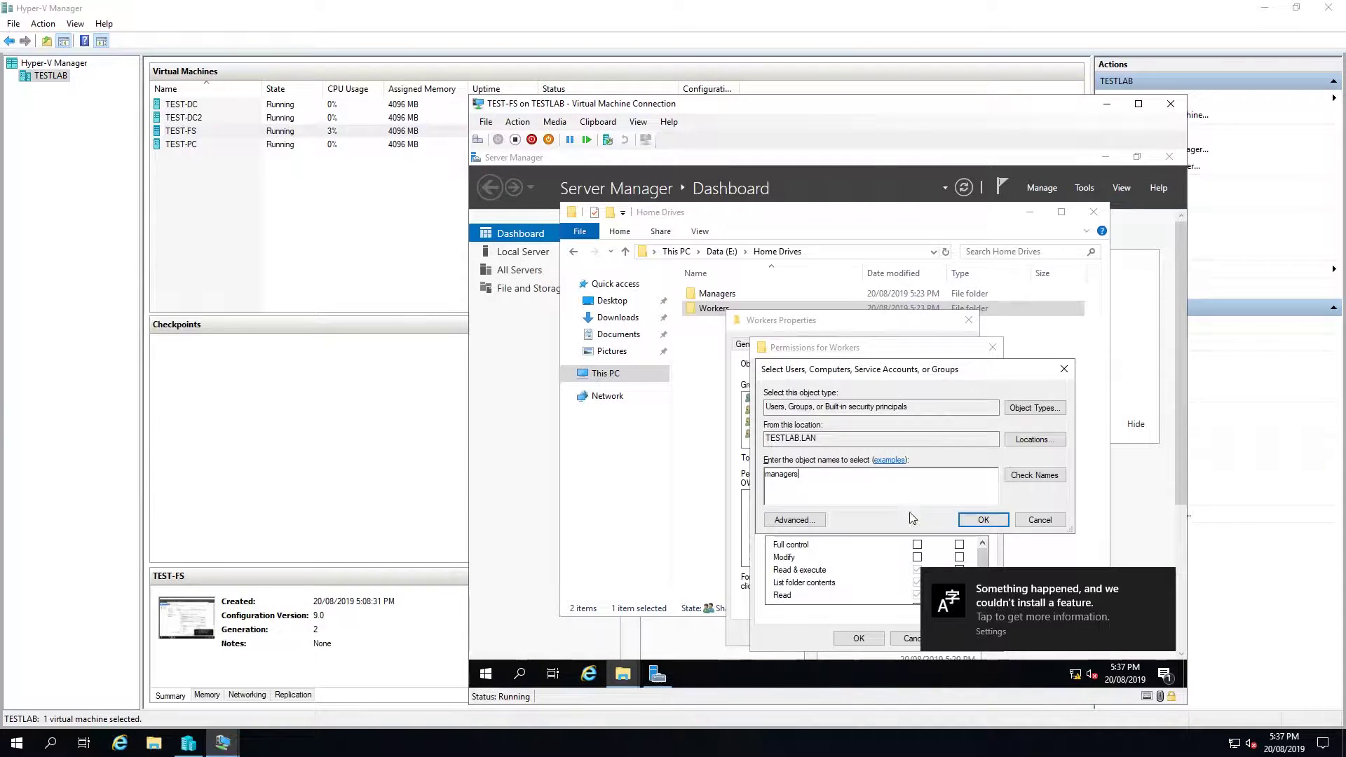
pyautogui.press('Return')
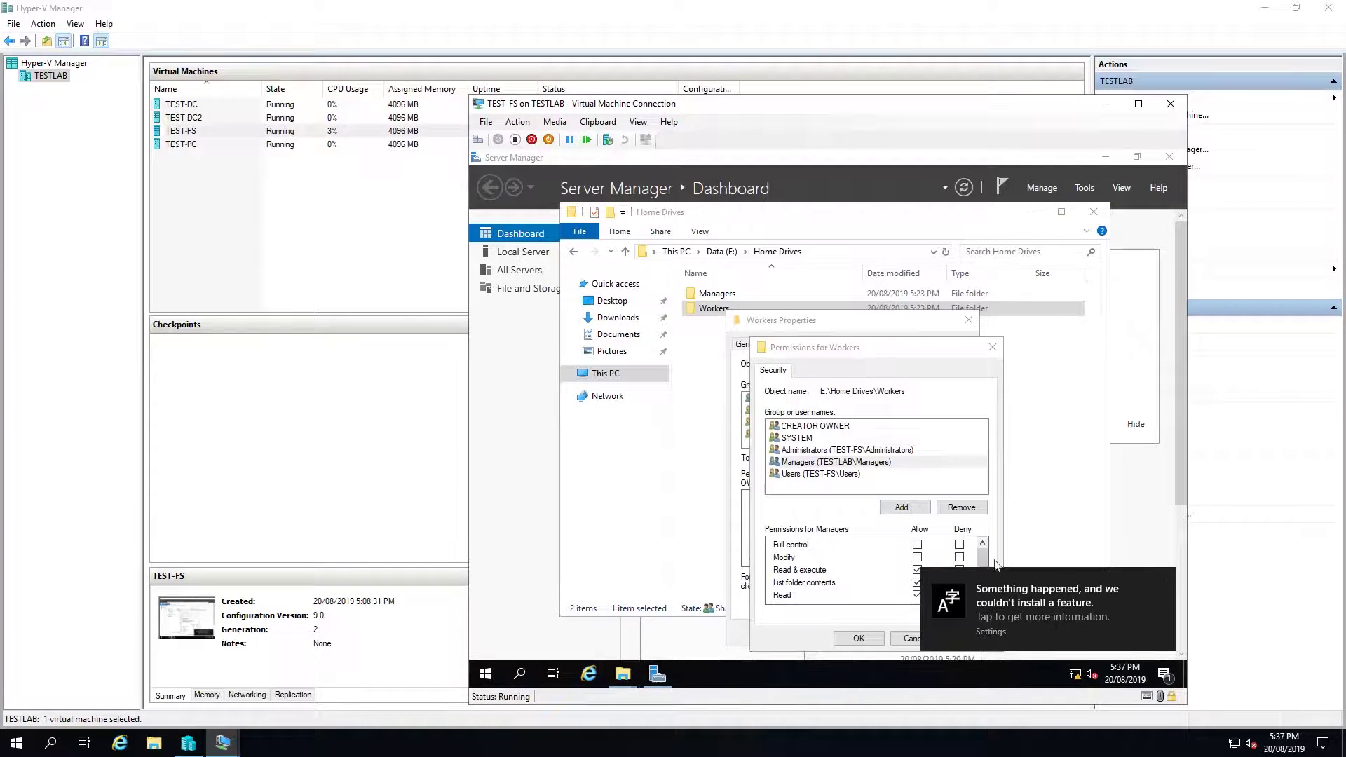
pyautogui.click(918, 544)
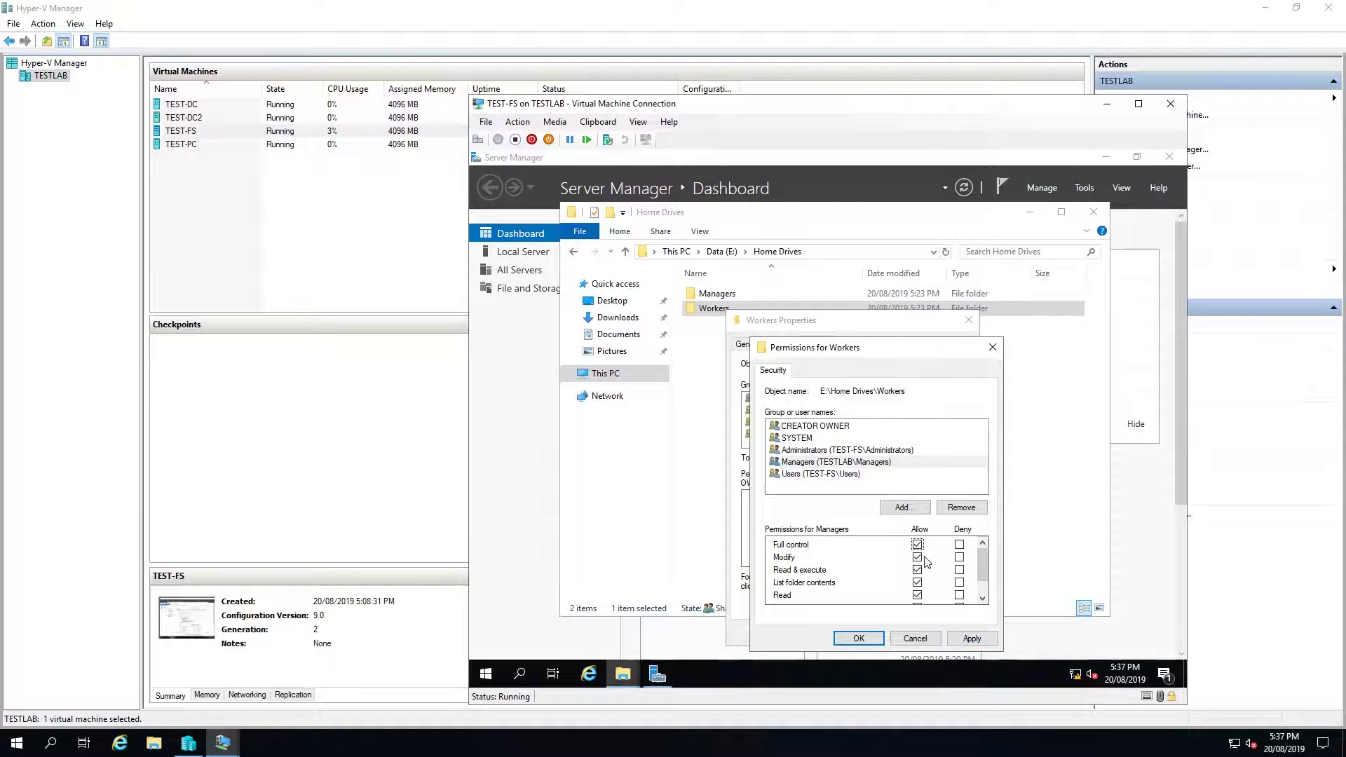
pyautogui.click(981, 643)
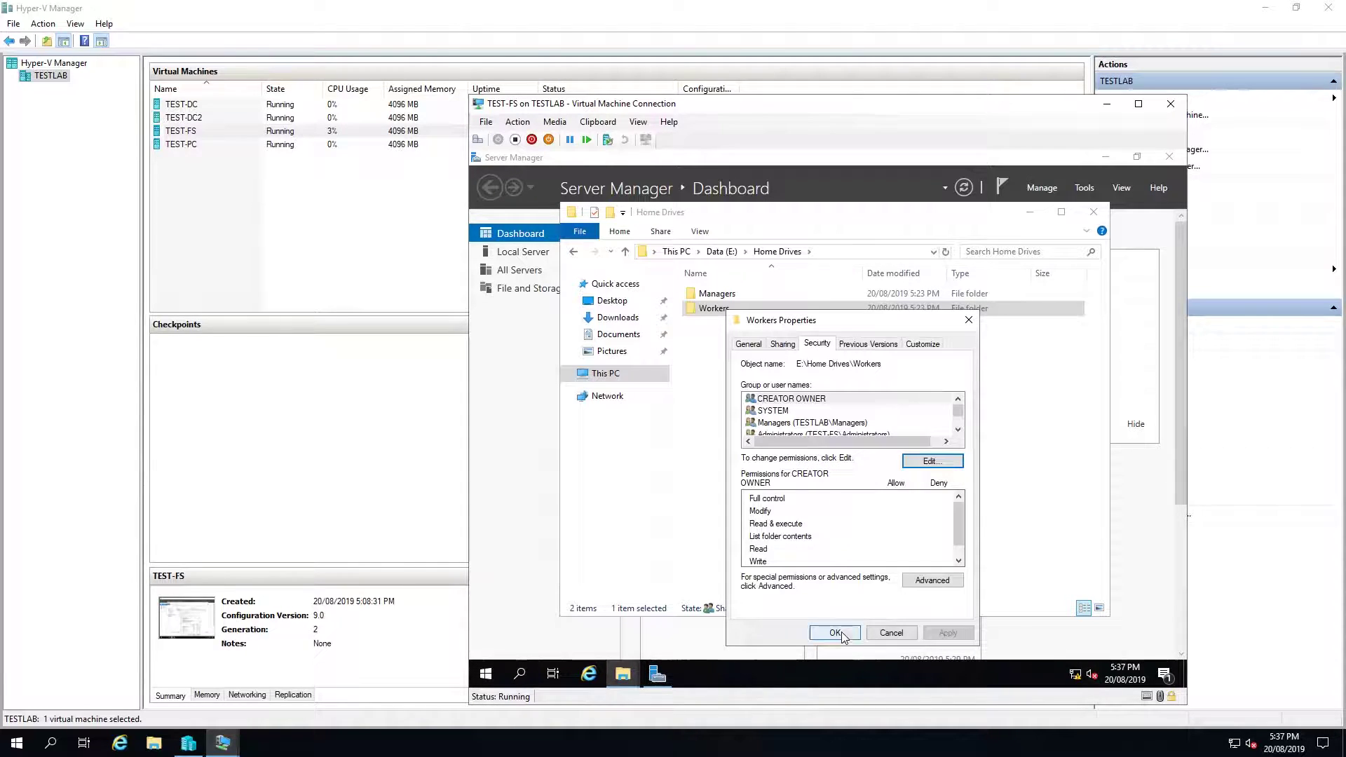
pyautogui.click(835, 633)
pyautogui.click(1097, 213)
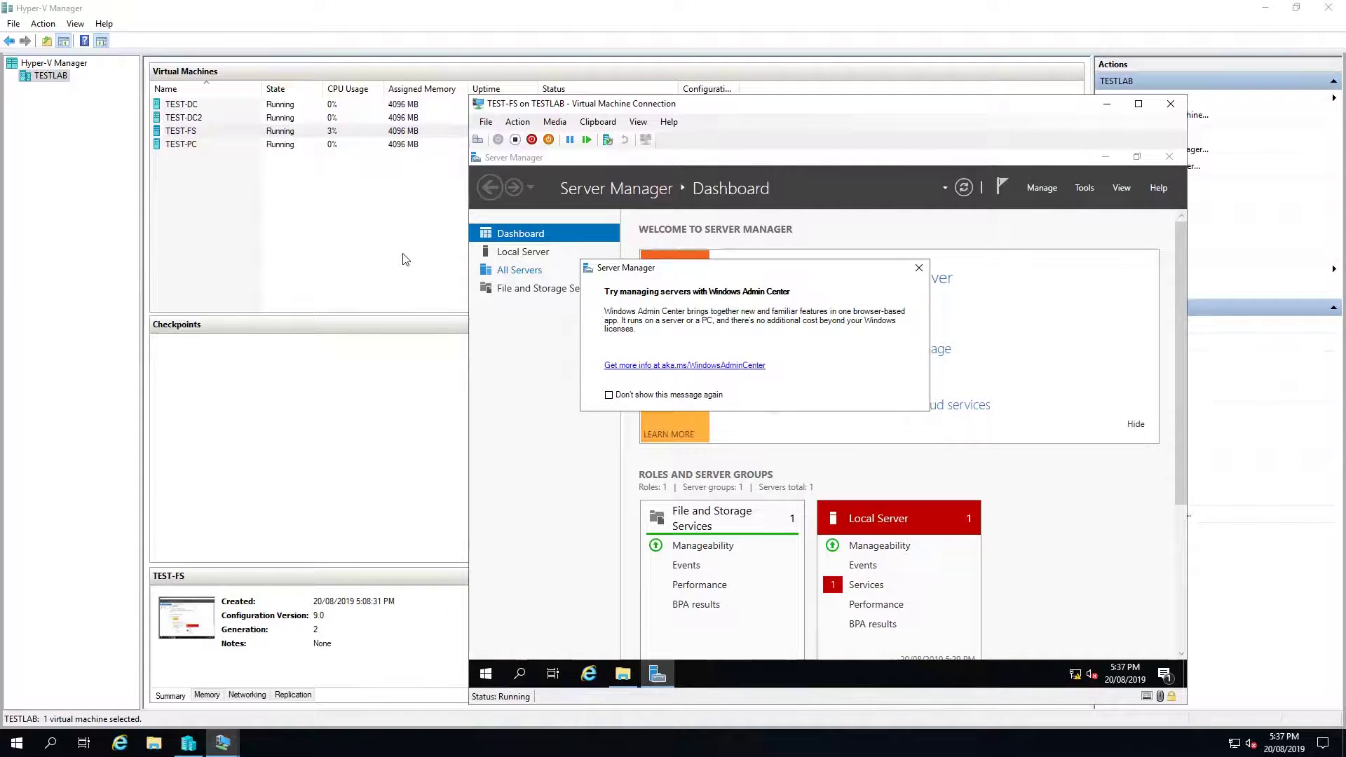
pyautogui.click(344, 237)
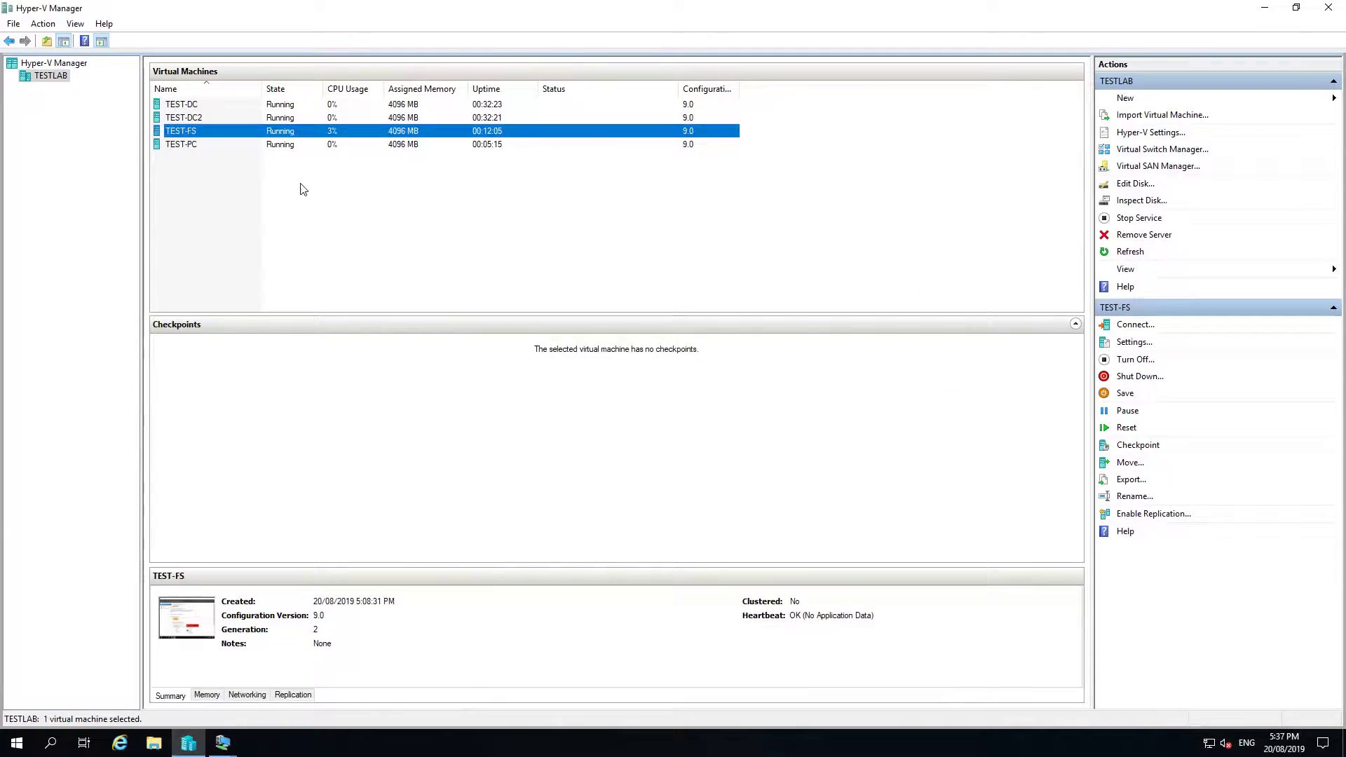
# Step: Set the new drive map location to \\TEST-FS\HomeDrives\ with reconnect and label 'Home Drives'
pyautogui.click(252, 140)
pyautogui.doubleClick(208, 106)
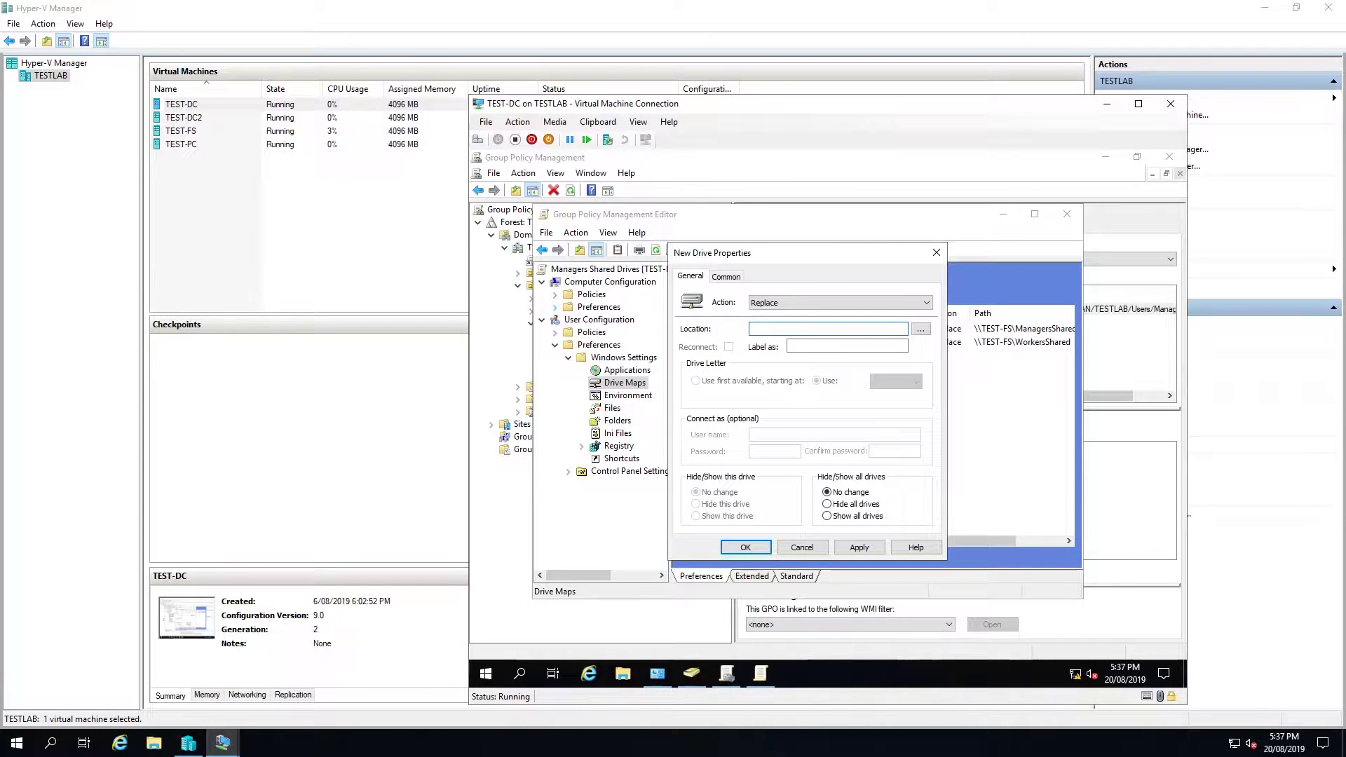
pyautogui.write('\\\\TEST-F')
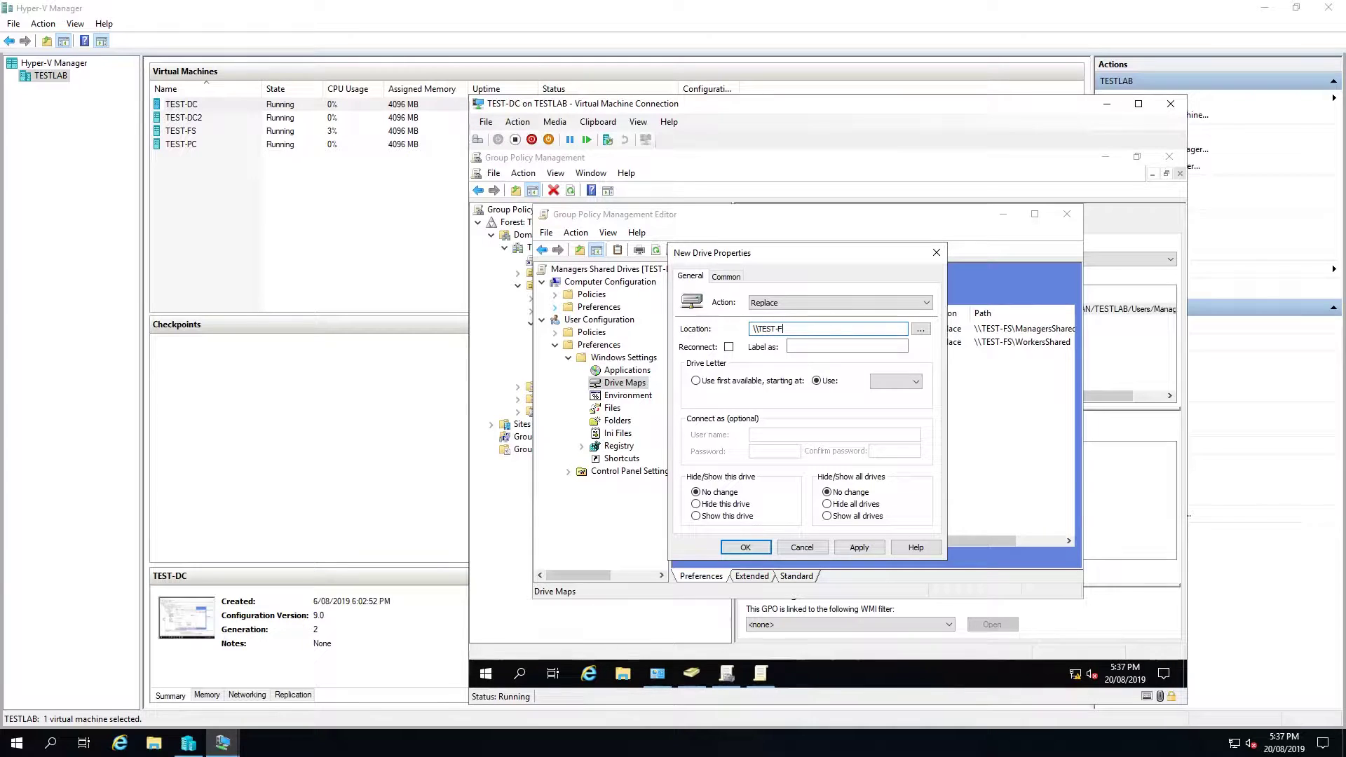
pyautogui.write('S')
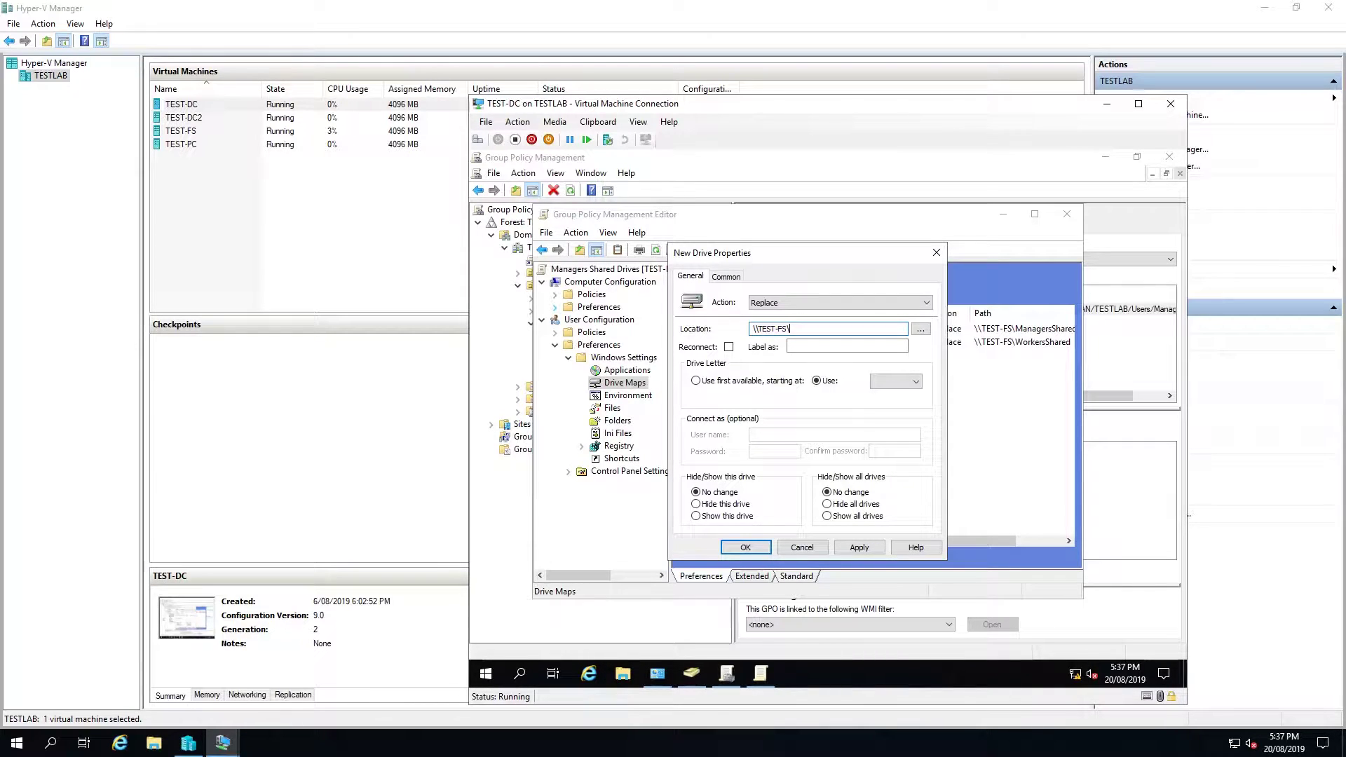
pyautogui.write('\\HomeDrivv')
pyautogui.press('BackSpace')
pyautogui.click(729, 347)
pyautogui.click(806, 346)
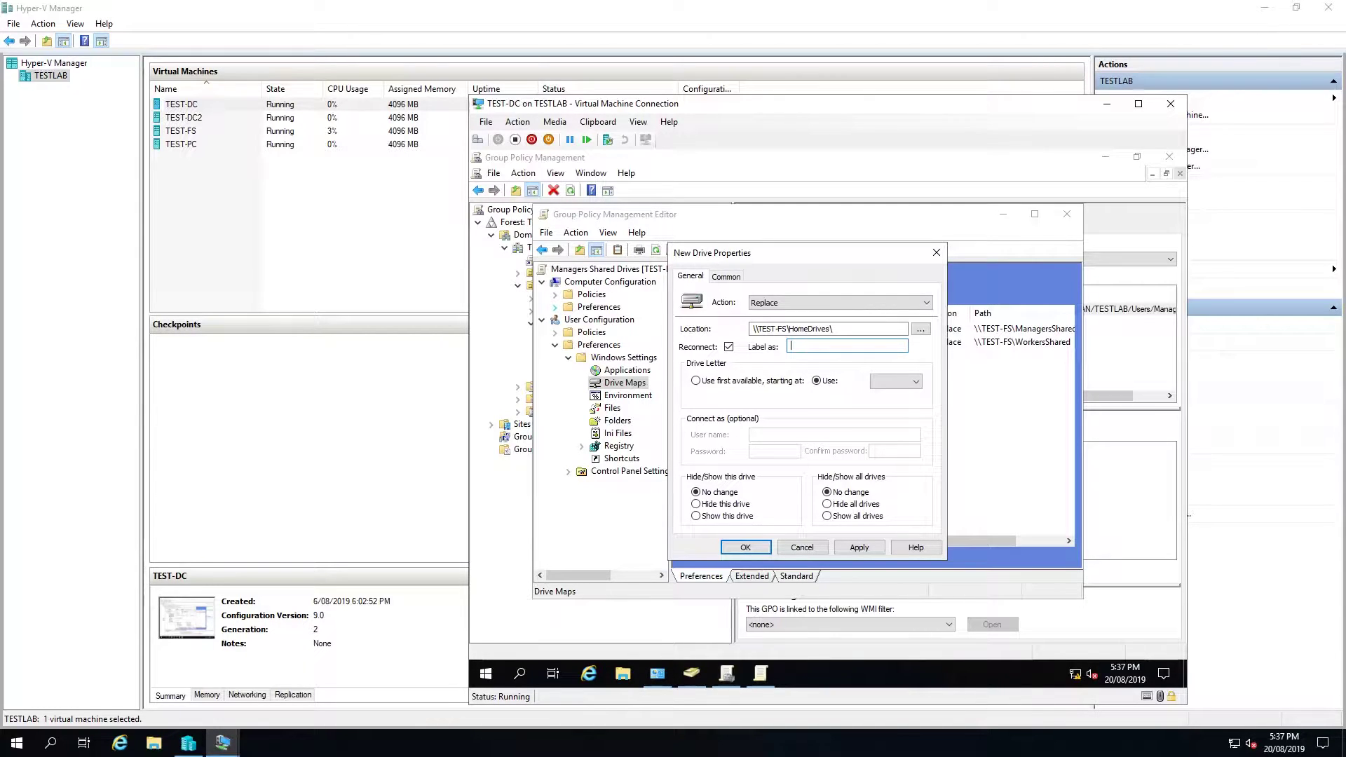
pyautogui.write('Home Drives')
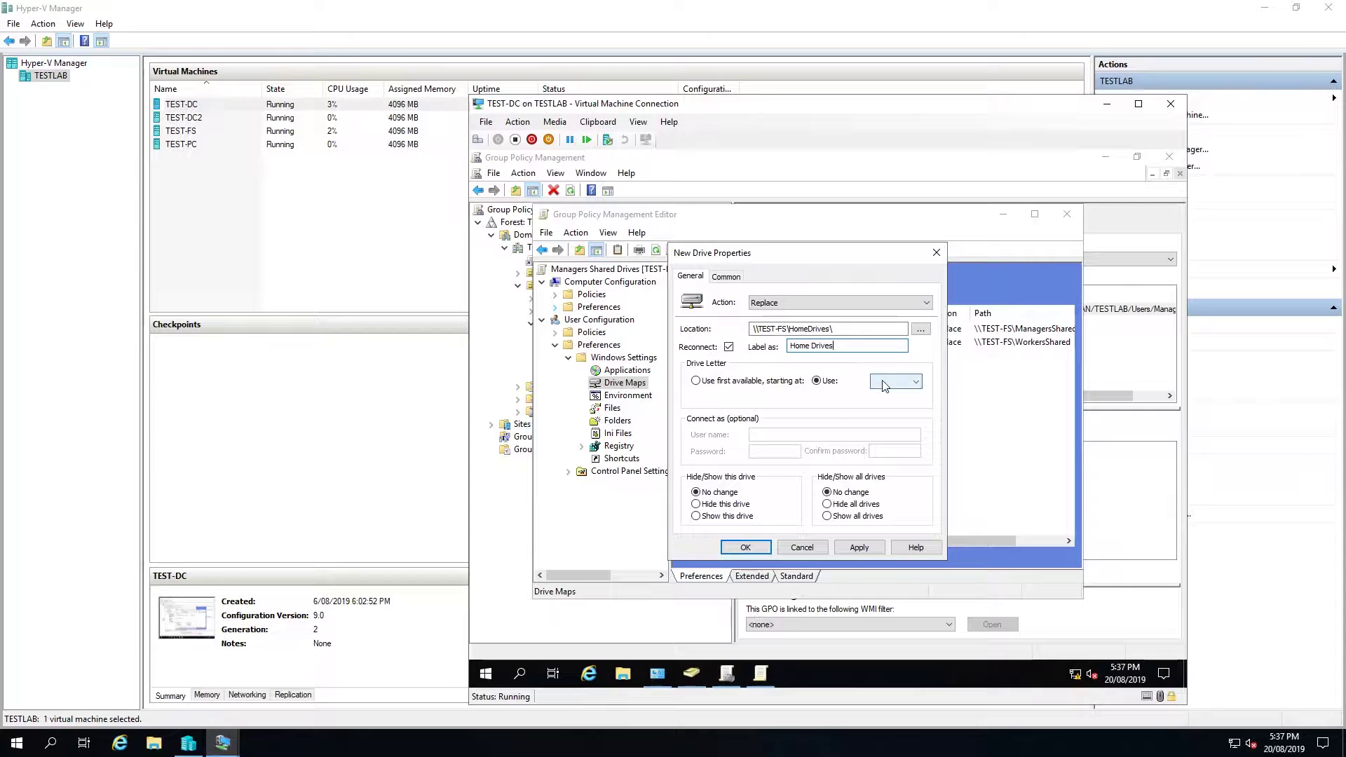
# Step: Assign drive letter H, save the mapping, and close the policy editor
pyautogui.click(885, 386)
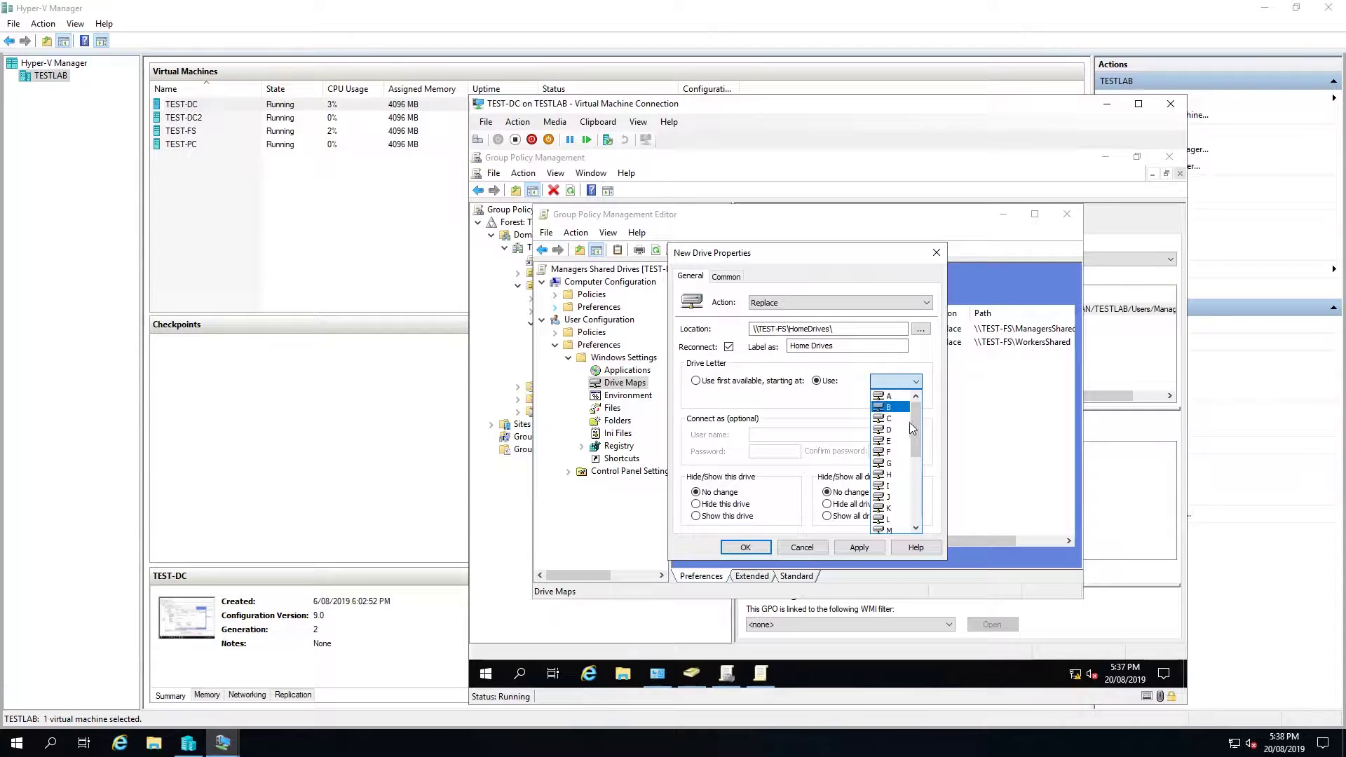
pyautogui.click(898, 479)
pyautogui.click(860, 550)
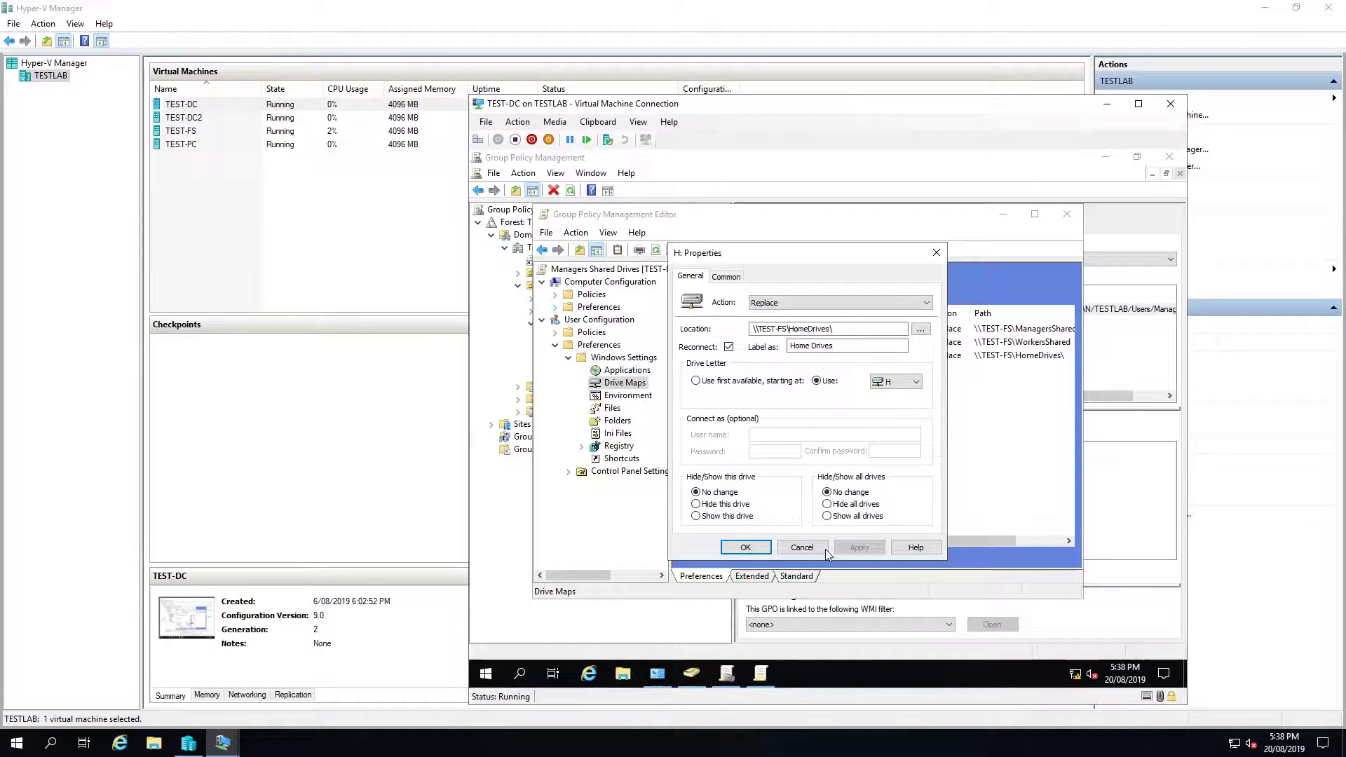
pyautogui.click(744, 547)
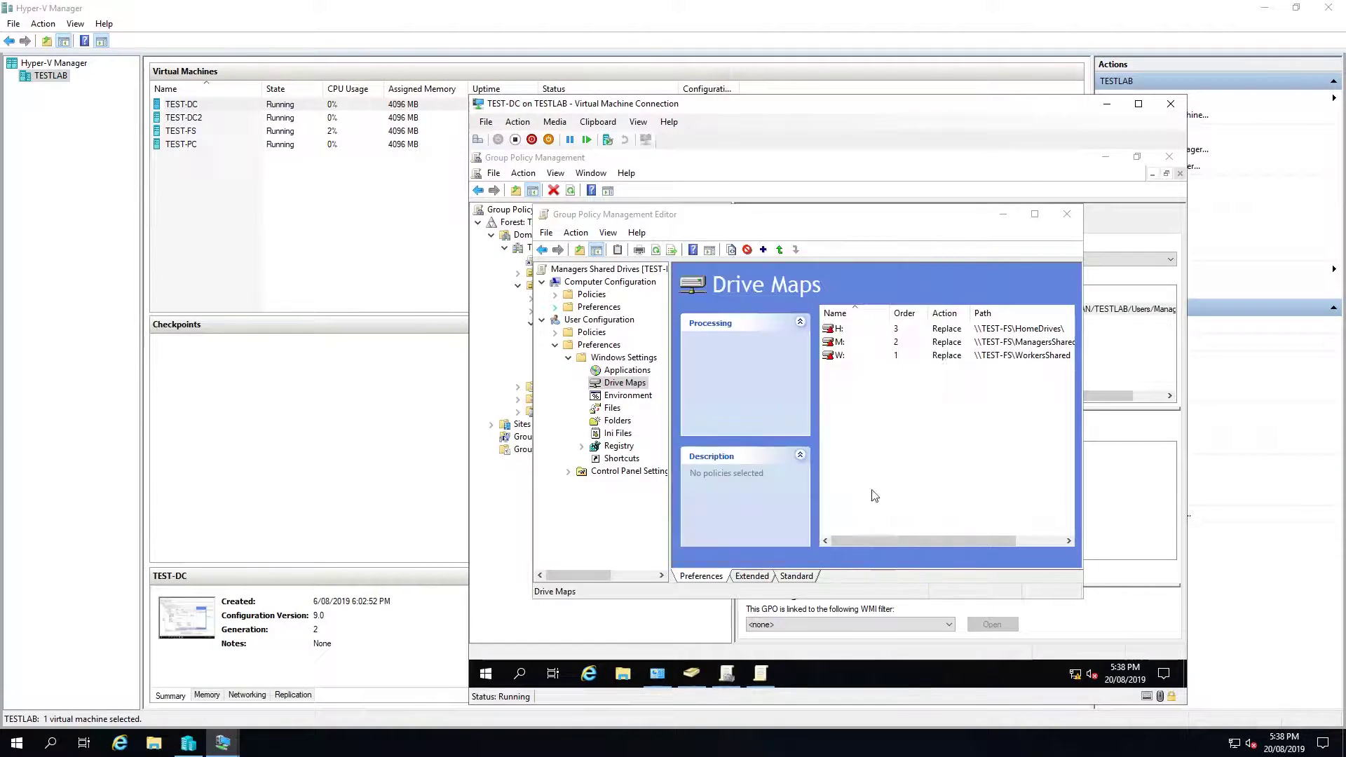
pyautogui.click(1066, 215)
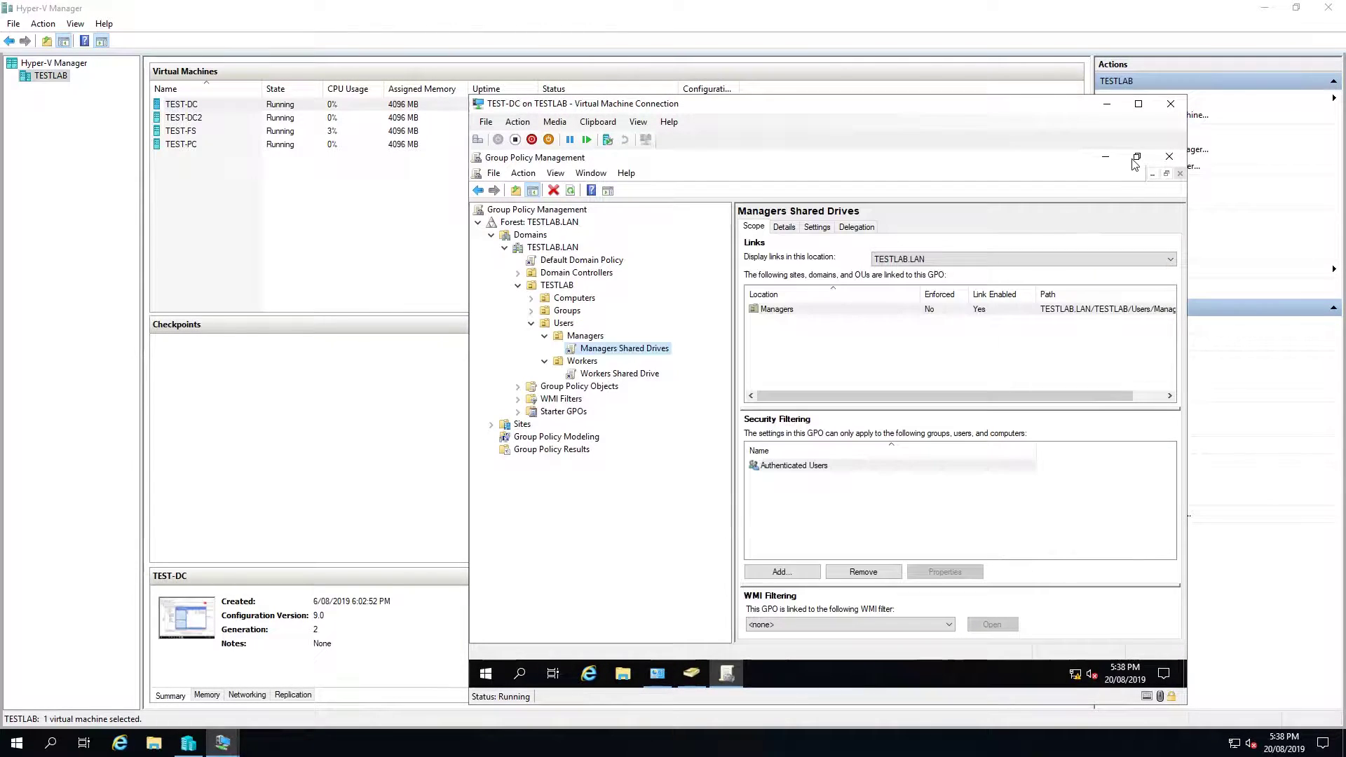
# Step: In Active Directory Users and Computers, open the Profile properties of all three Workers users
pyautogui.click(1169, 157)
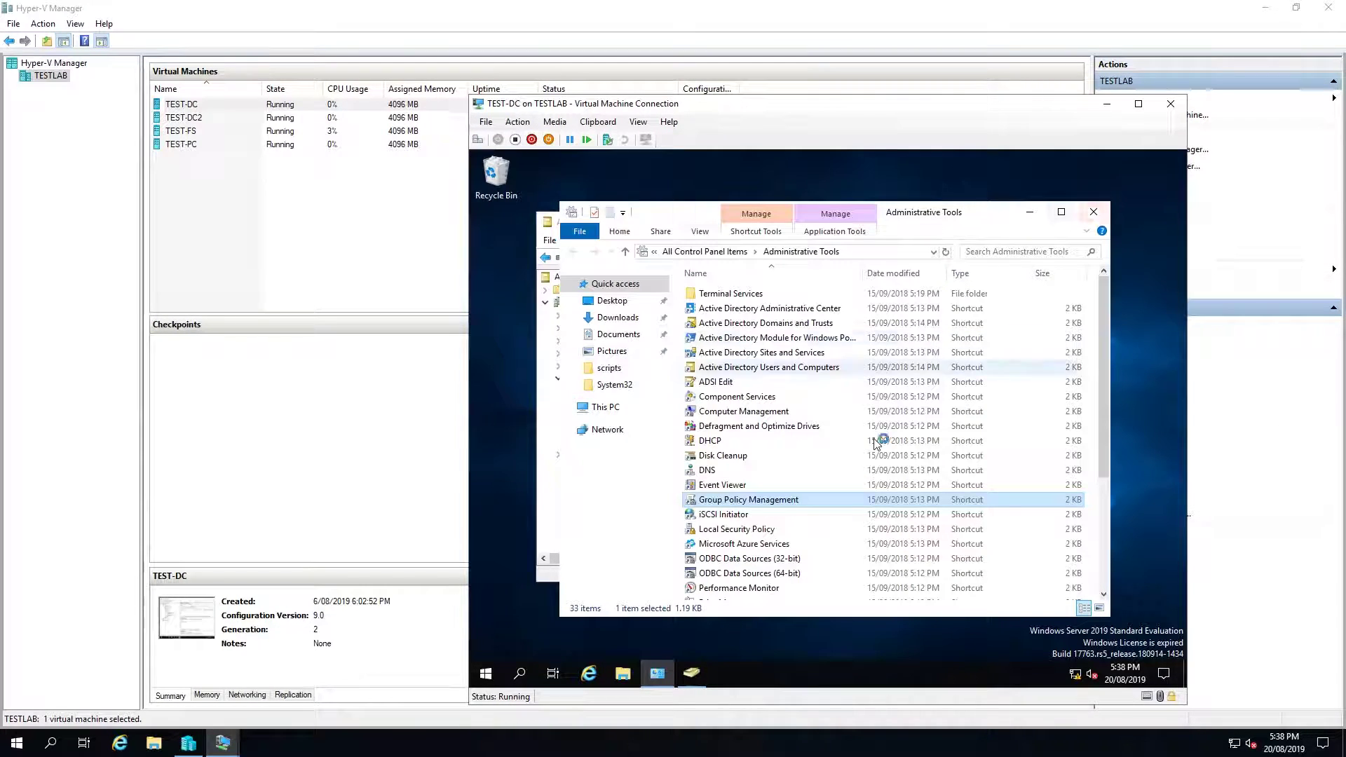
pyautogui.click(691, 675)
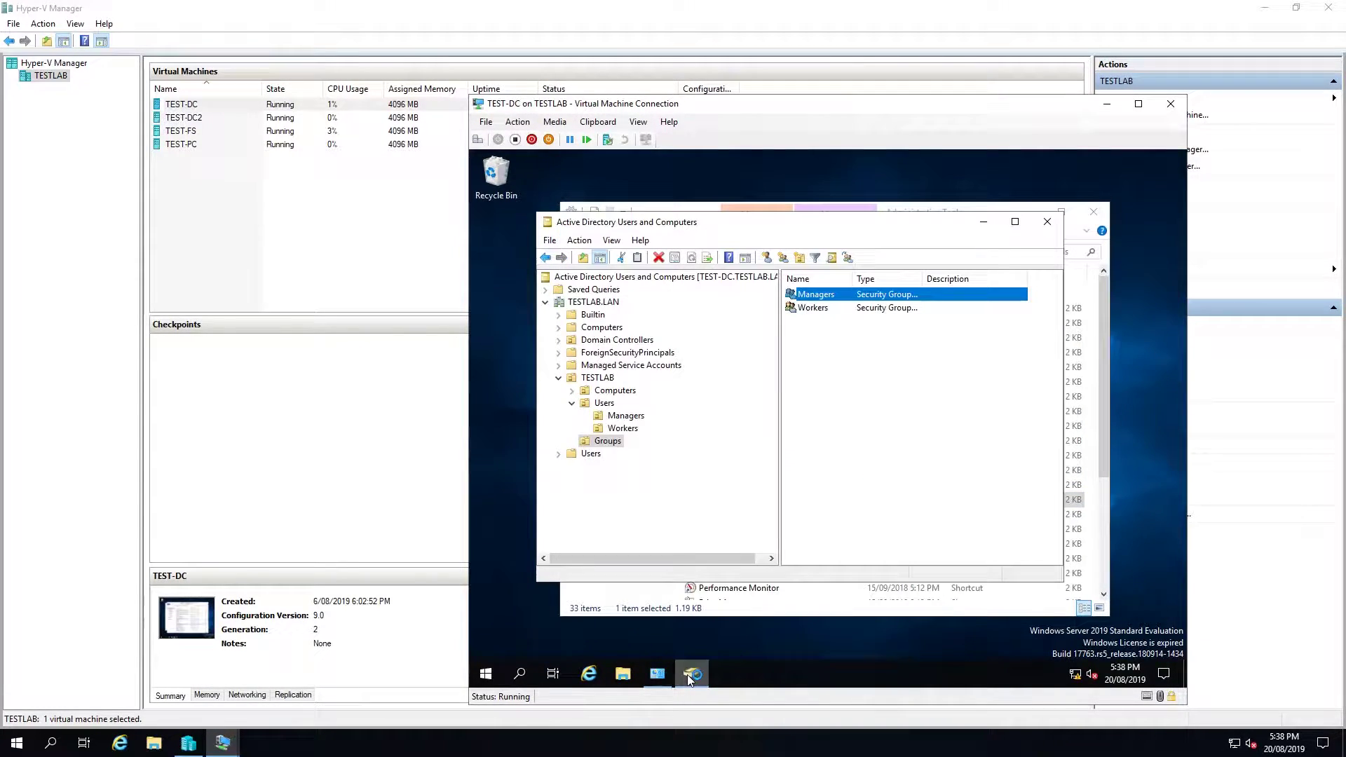
pyautogui.click(623, 427)
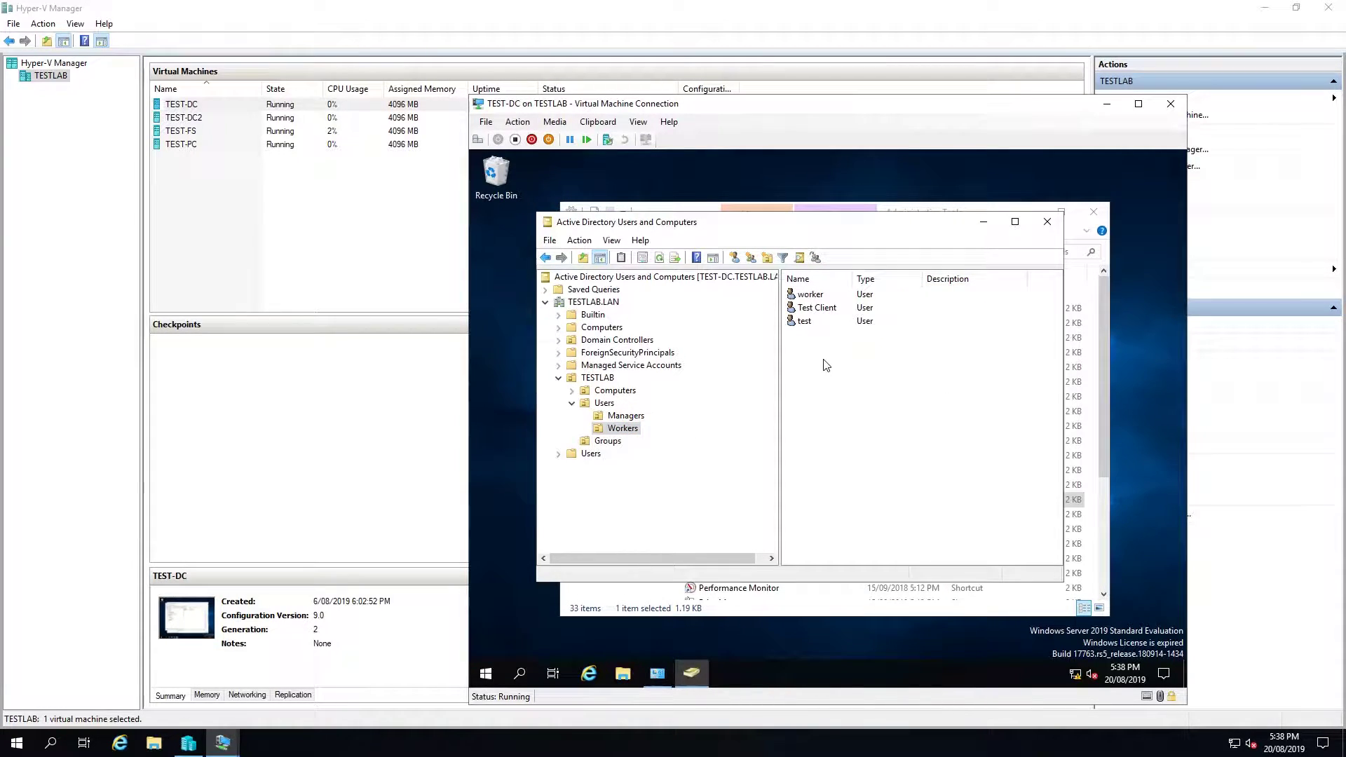
pyautogui.moveTo(832, 375); pyautogui.dragTo(786, 282)
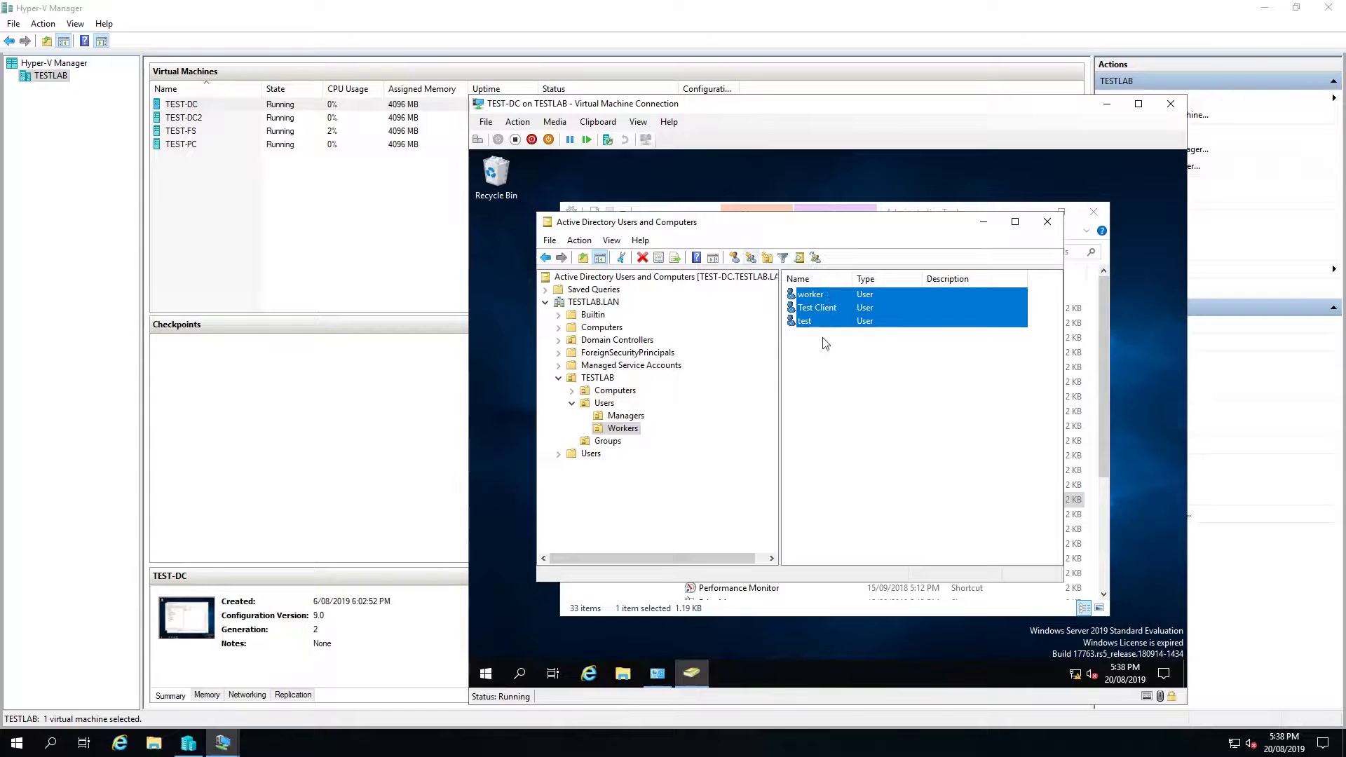
pyautogui.rightClick(822, 308)
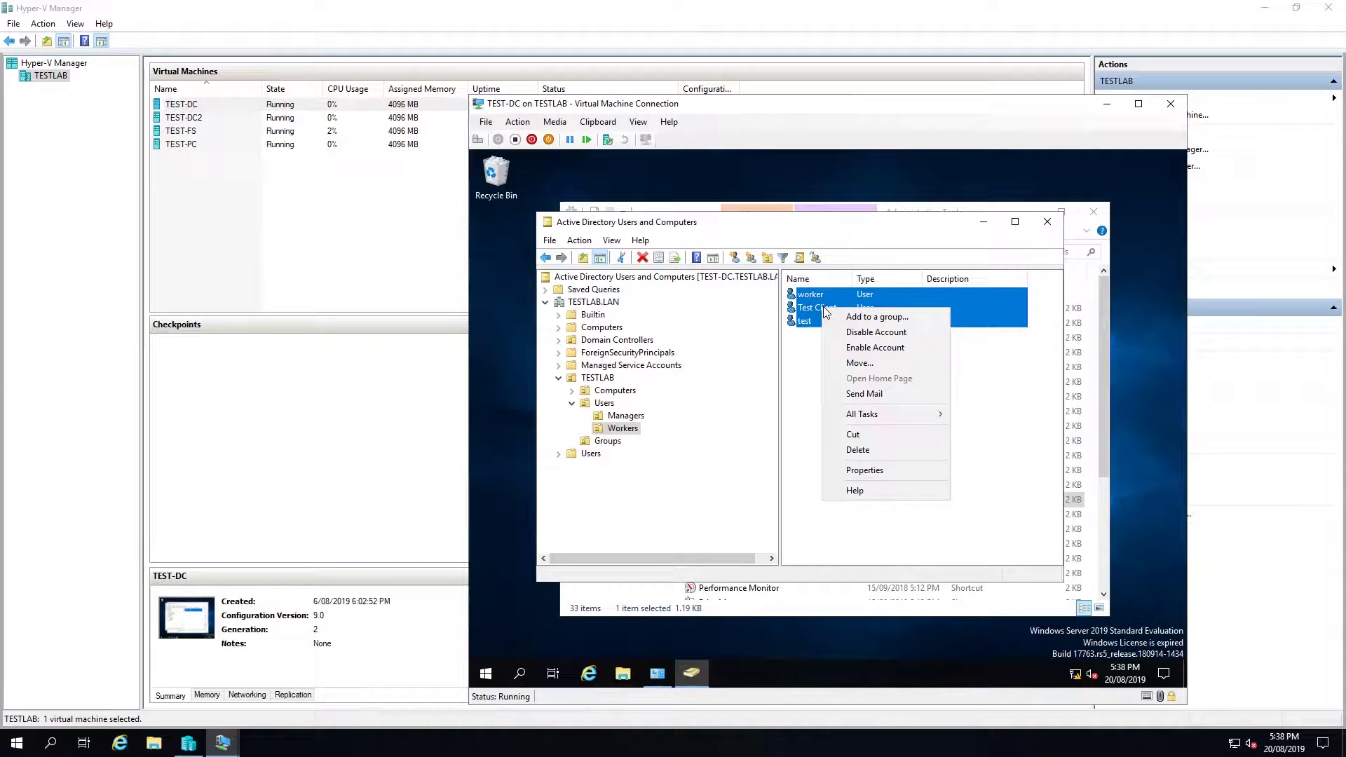
pyautogui.click(861, 468)
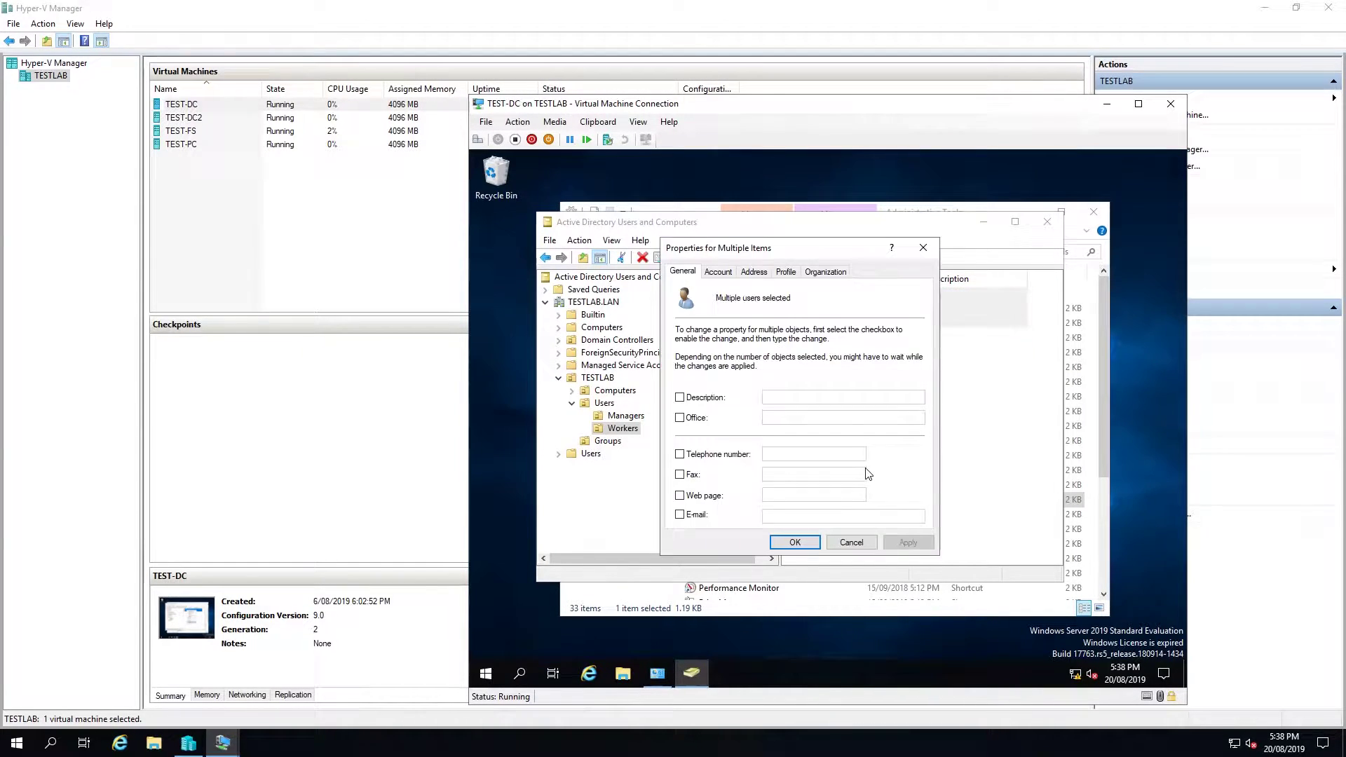
pyautogui.click(785, 273)
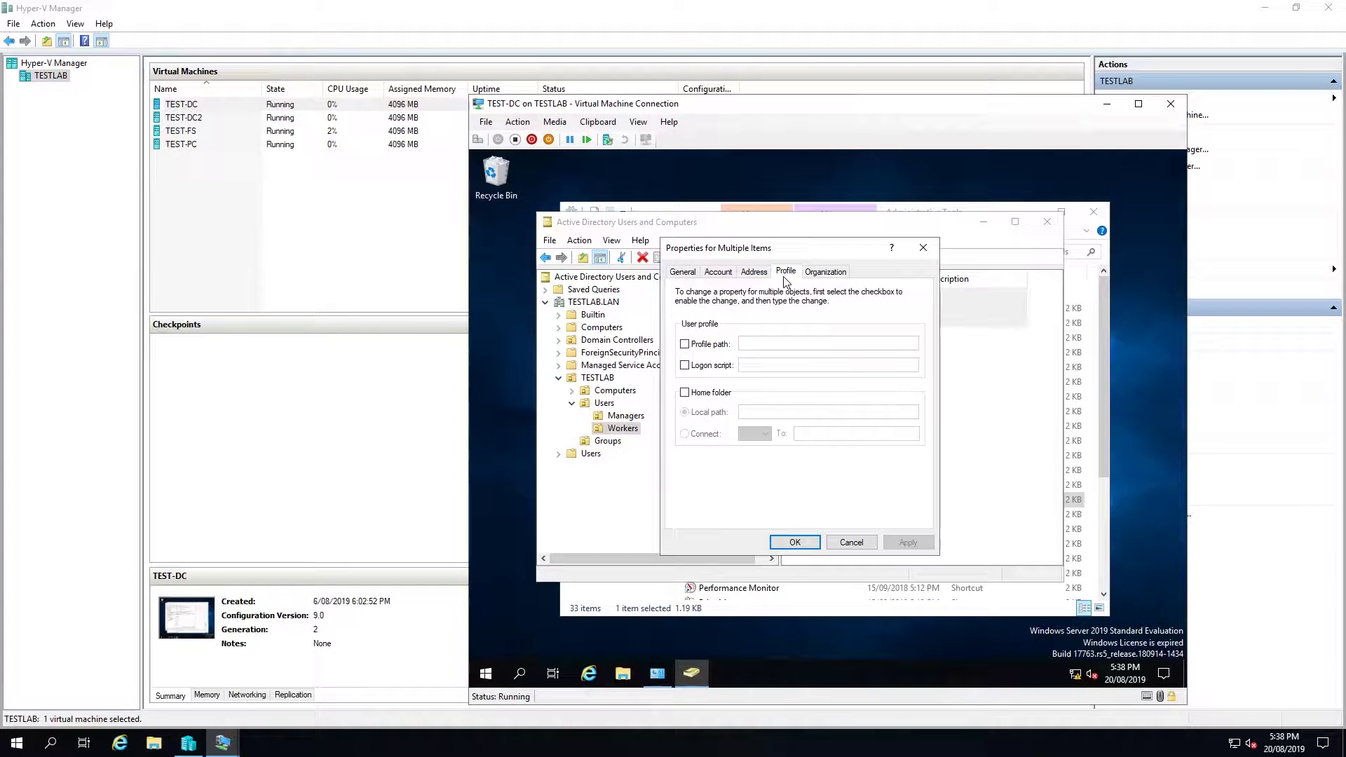
# Step: Set their home folder to connect U: to \\TEST-FS\HomeDrives\Workers\%Username% and apply
pyautogui.click(687, 394)
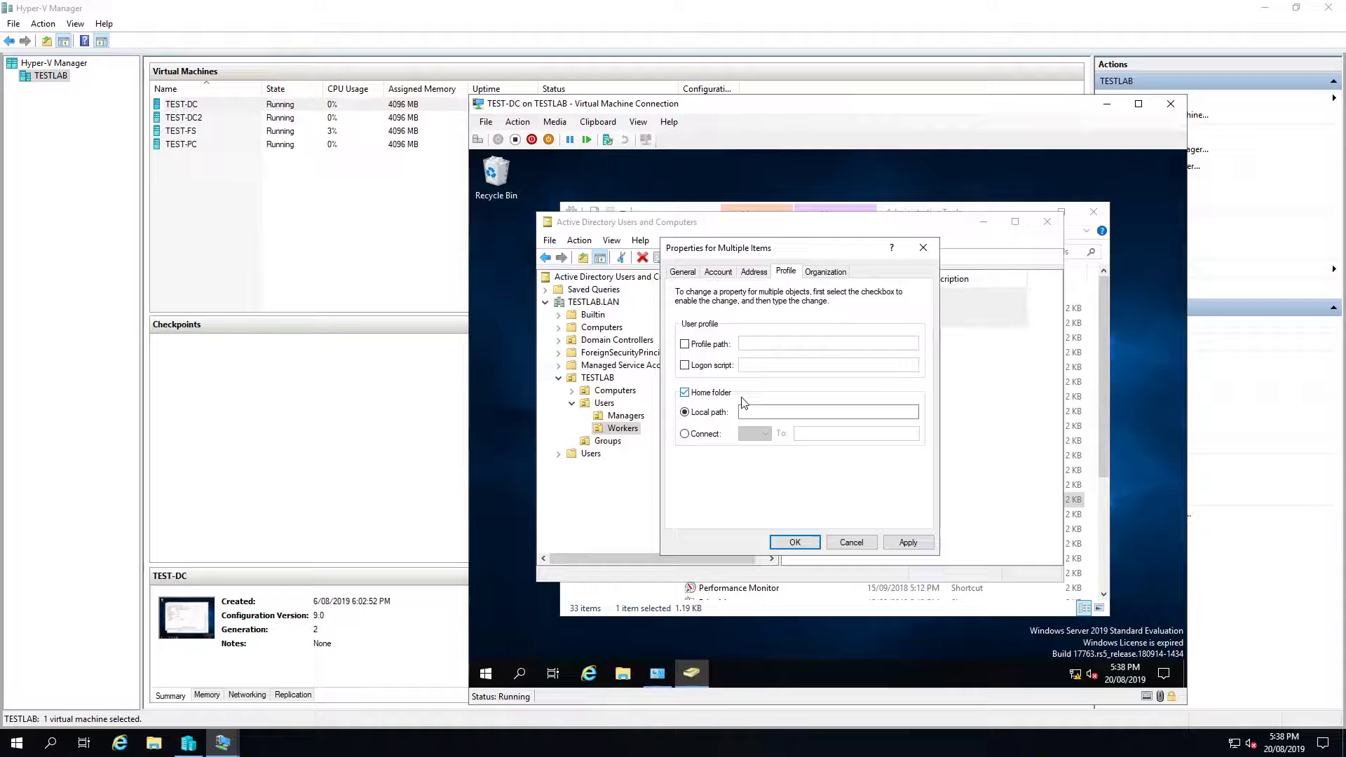
pyautogui.click(685, 434)
pyautogui.click(756, 434)
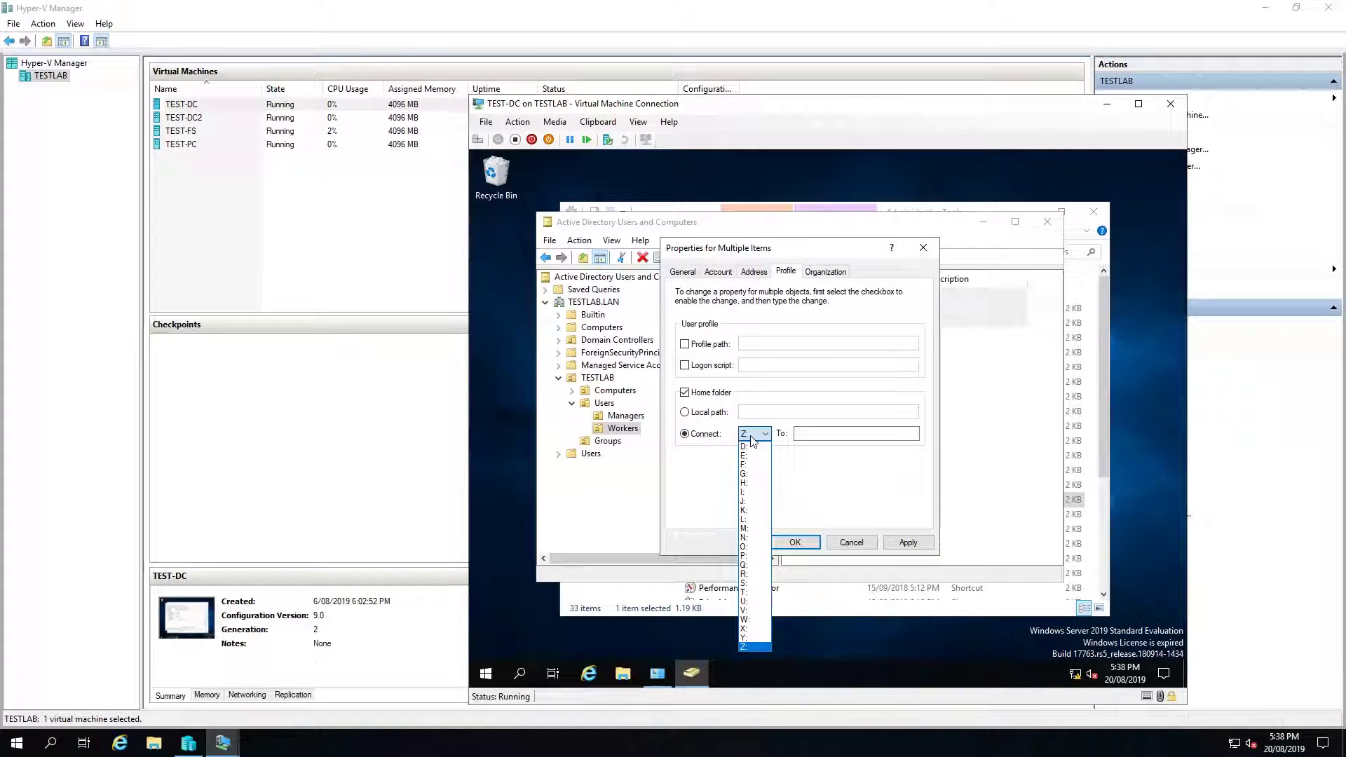
pyautogui.click(750, 607)
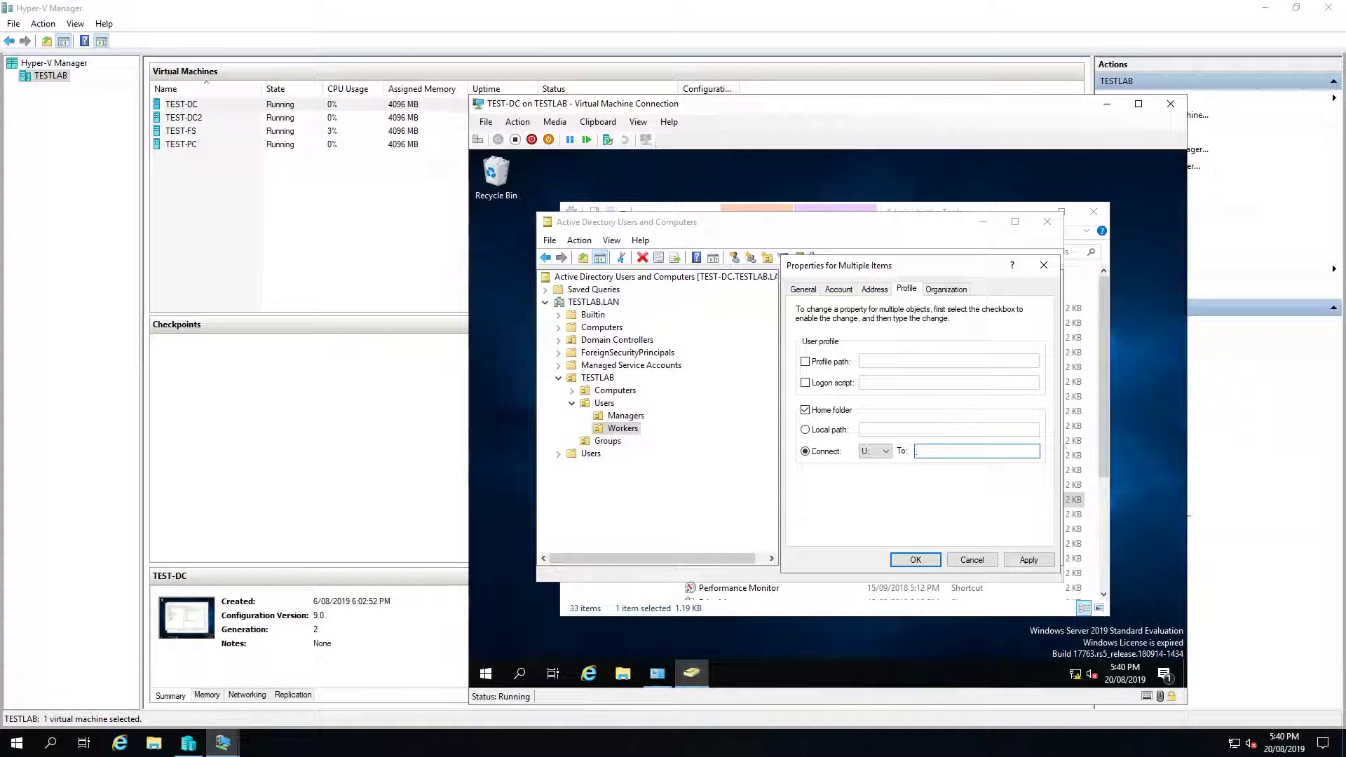
pyautogui.write('T-F')
pyautogui.write('S\\H')
pyautogui.write('omeDrive')
pyautogui.write('s\\Workers')
pyautogui.write('\\')
pyautogui.write('%')
pyautogui.write('Username')
pyautogui.write('%')
pyautogui.click(1027, 561)
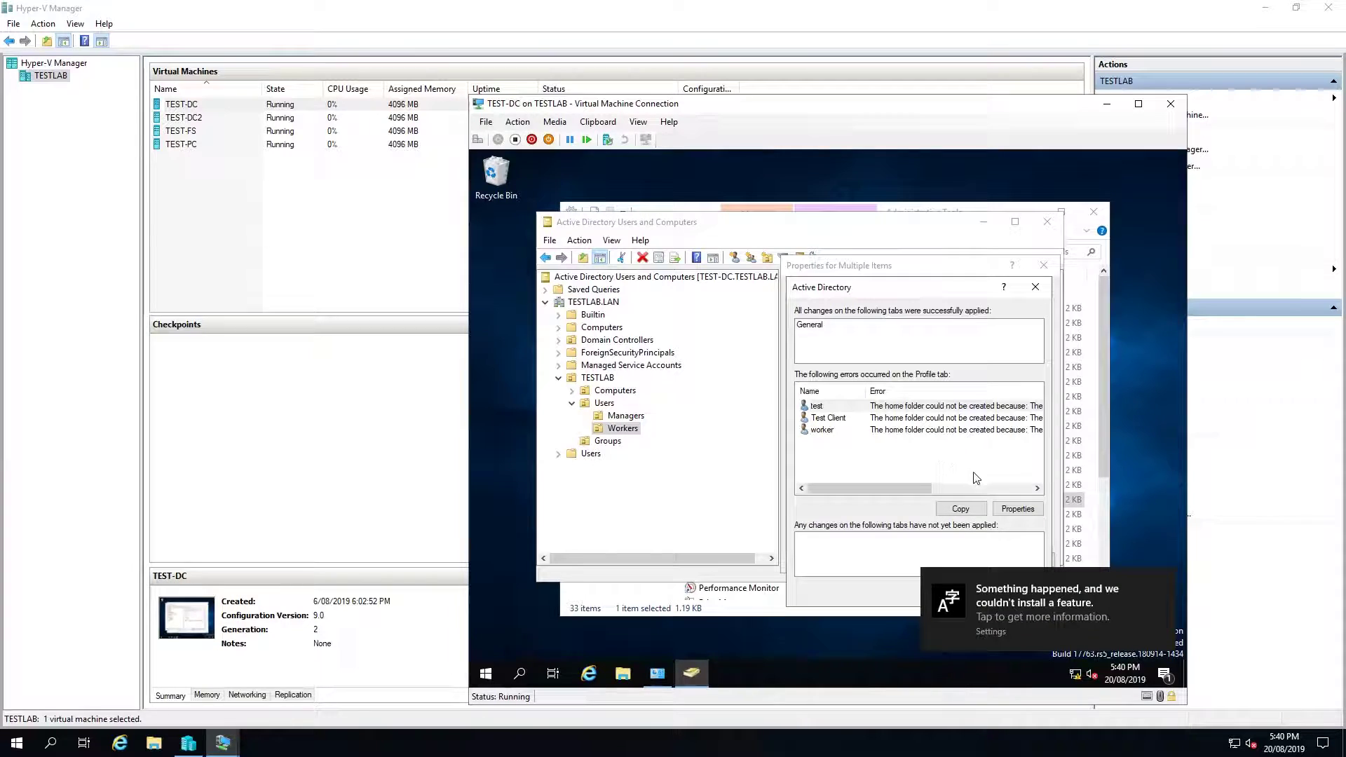
# Step: Dismiss the home folder creation error and open File Explorer to check the share path
pyautogui.moveTo(897, 486); pyautogui.dragTo(1138, 559)
pyautogui.click(1161, 583)
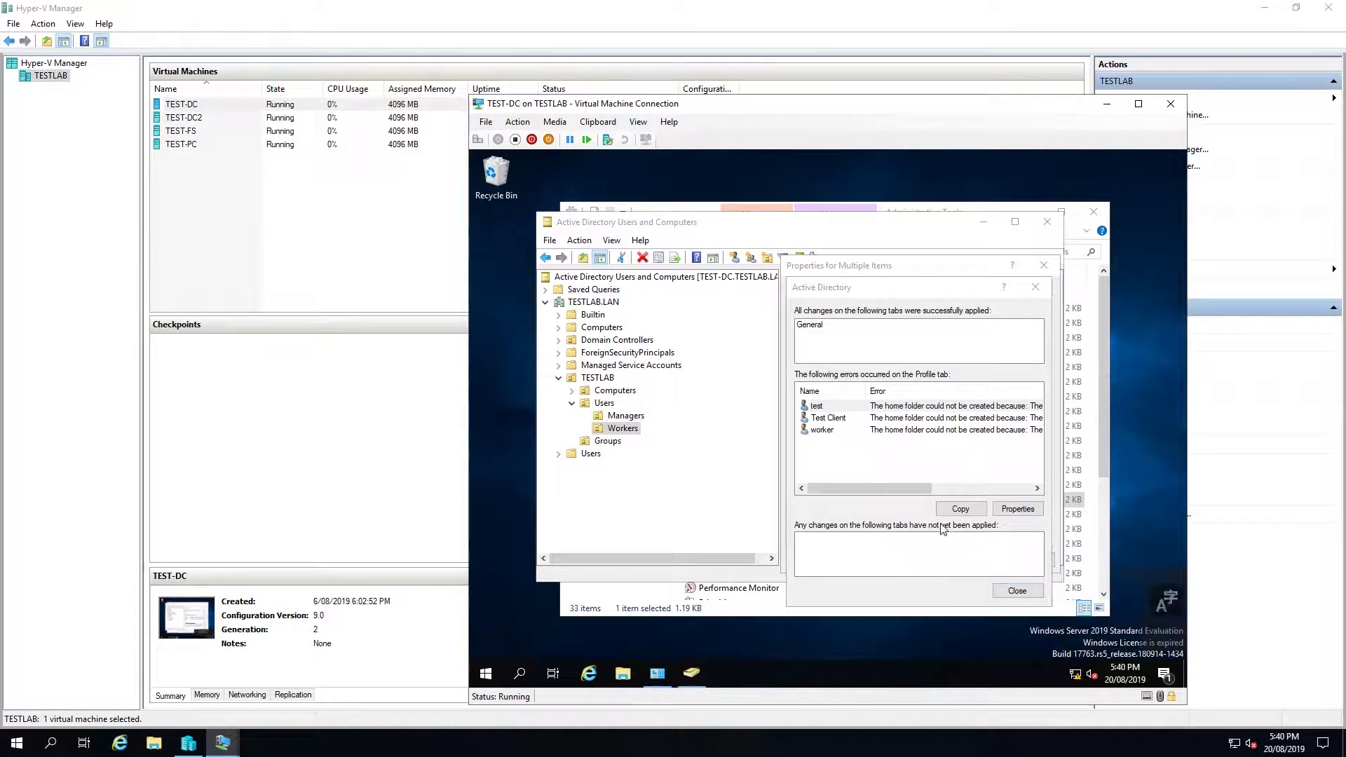
pyautogui.click(1018, 591)
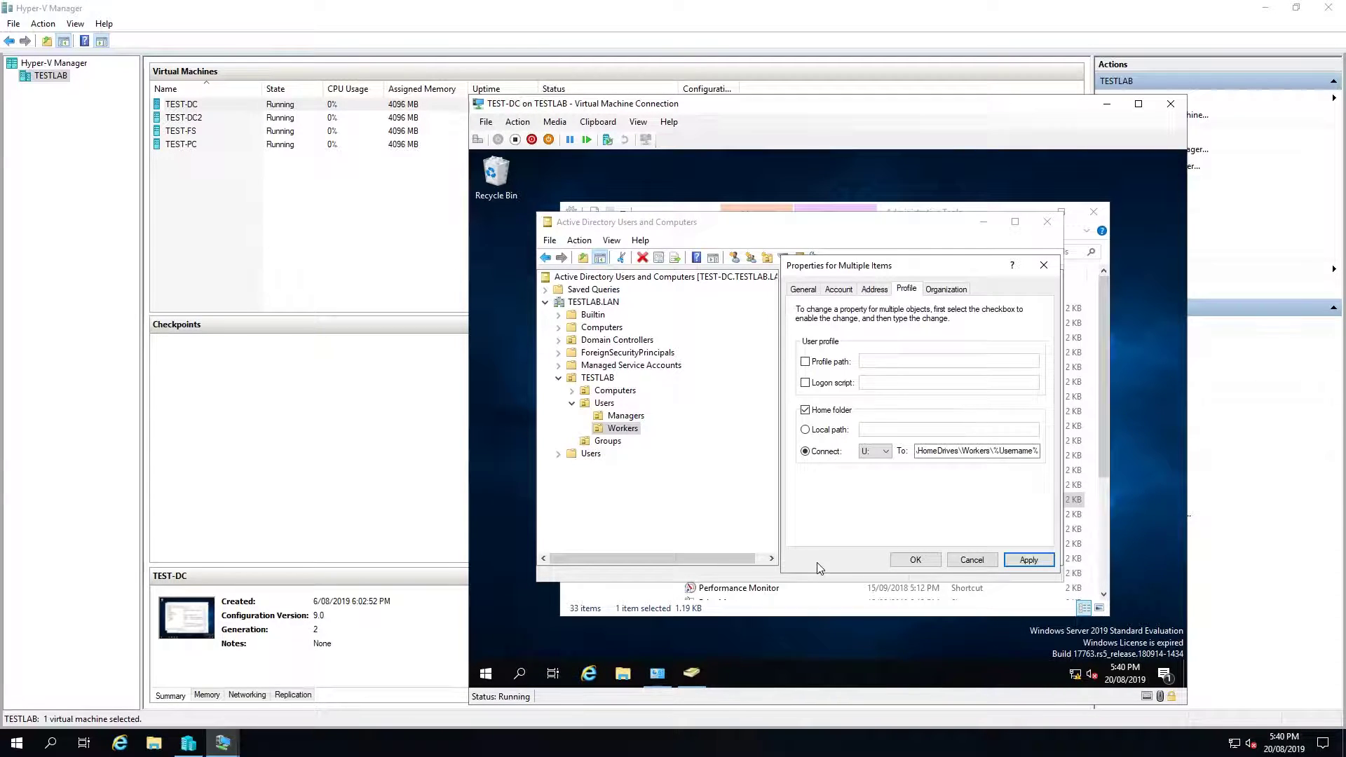
pyautogui.click(623, 673)
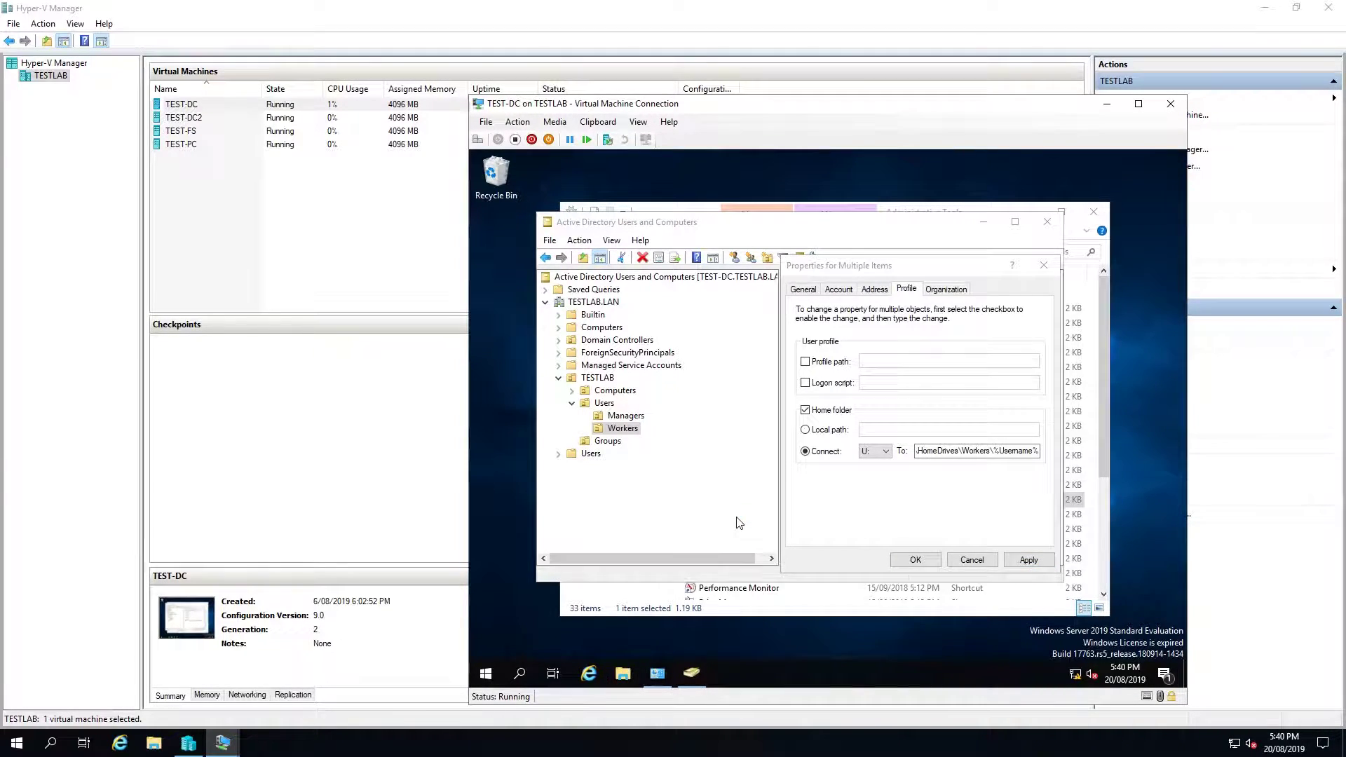
pyautogui.click(837, 289)
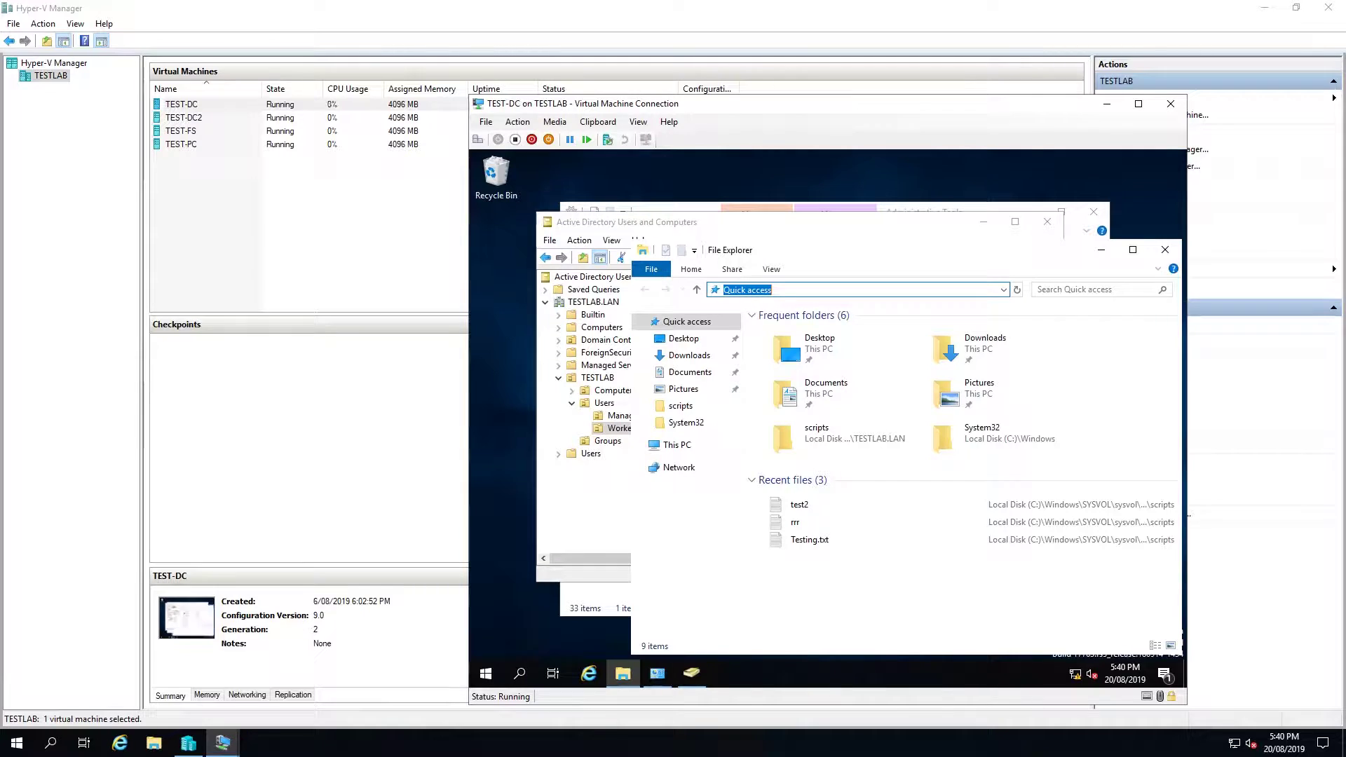
# Step: Copy the \\test-fs\Home Drives\Workers path into the user's home folder To field, then apply and confirm
pyautogui.write('\\\\')
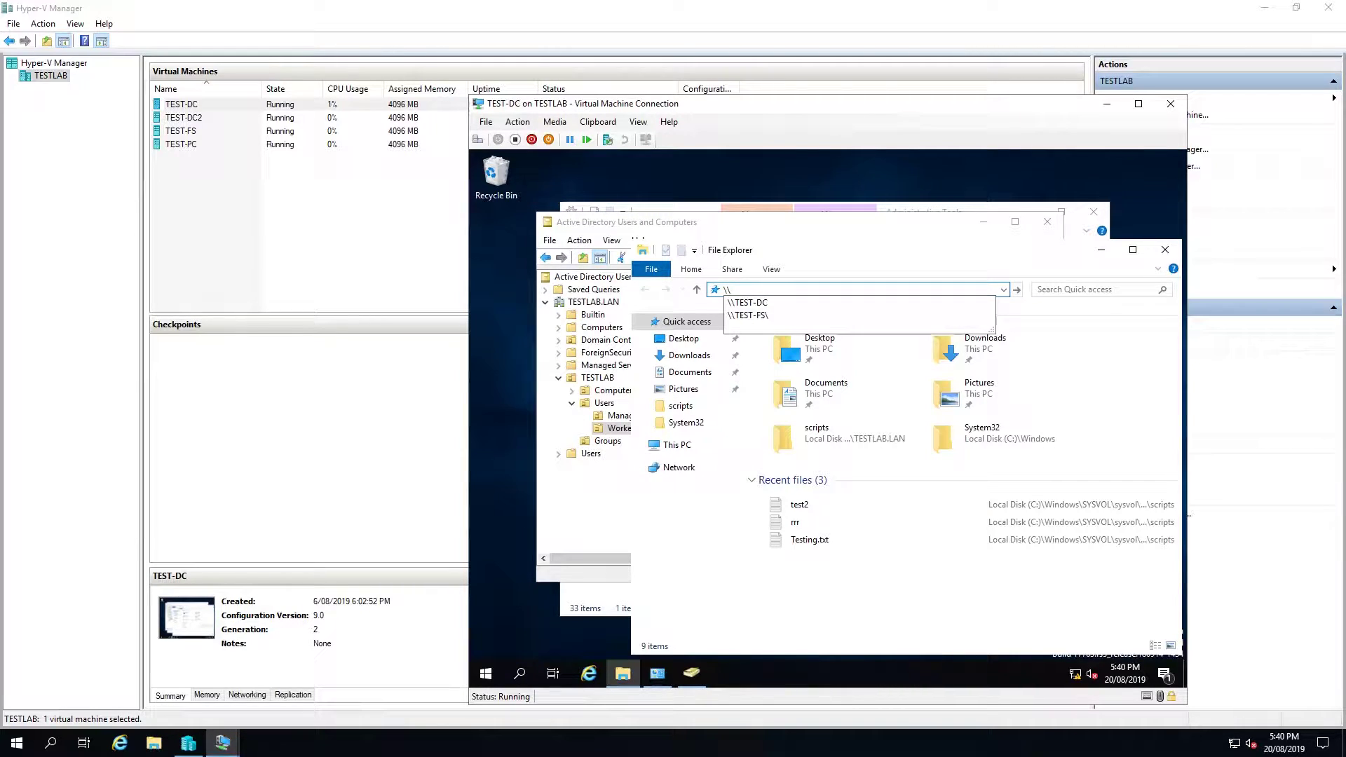
pyautogui.write('test-fs')
pyautogui.press('Return')
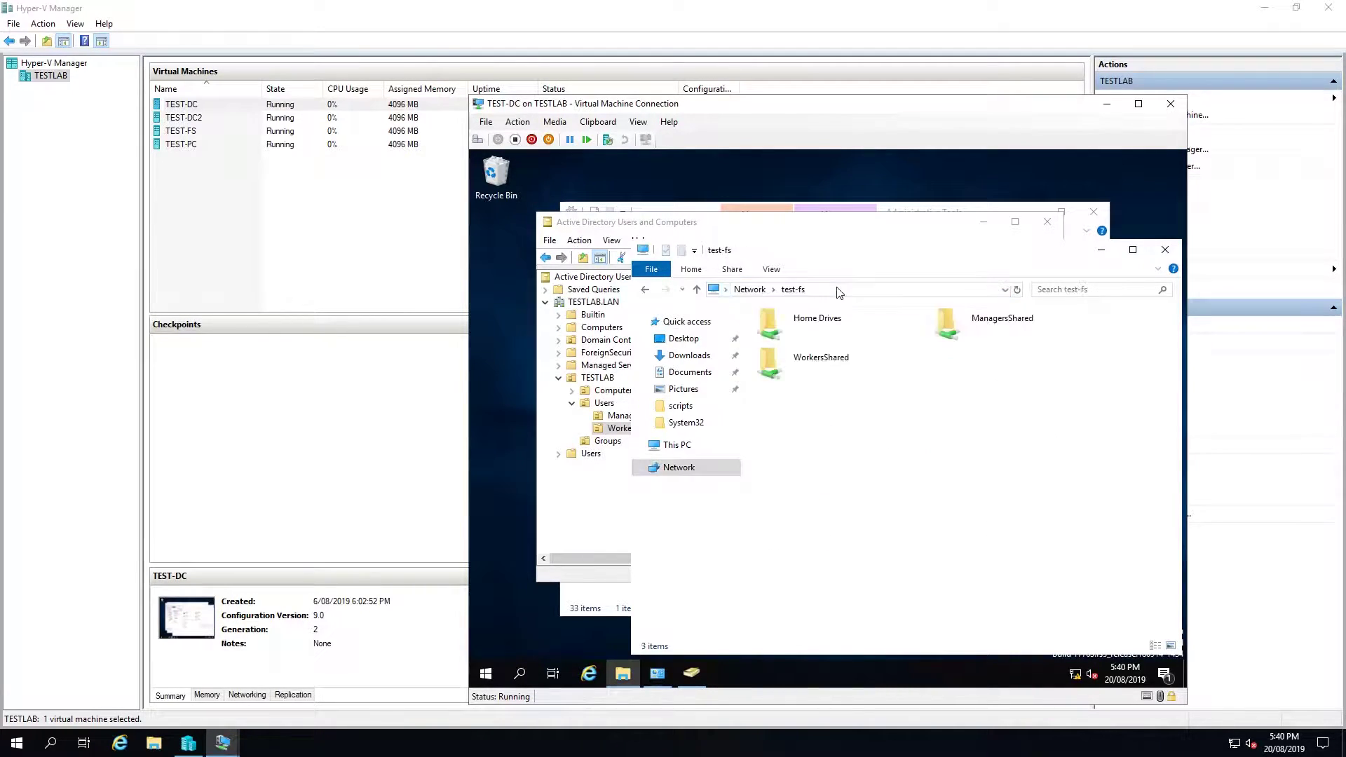
pyautogui.doubleClick(774, 321)
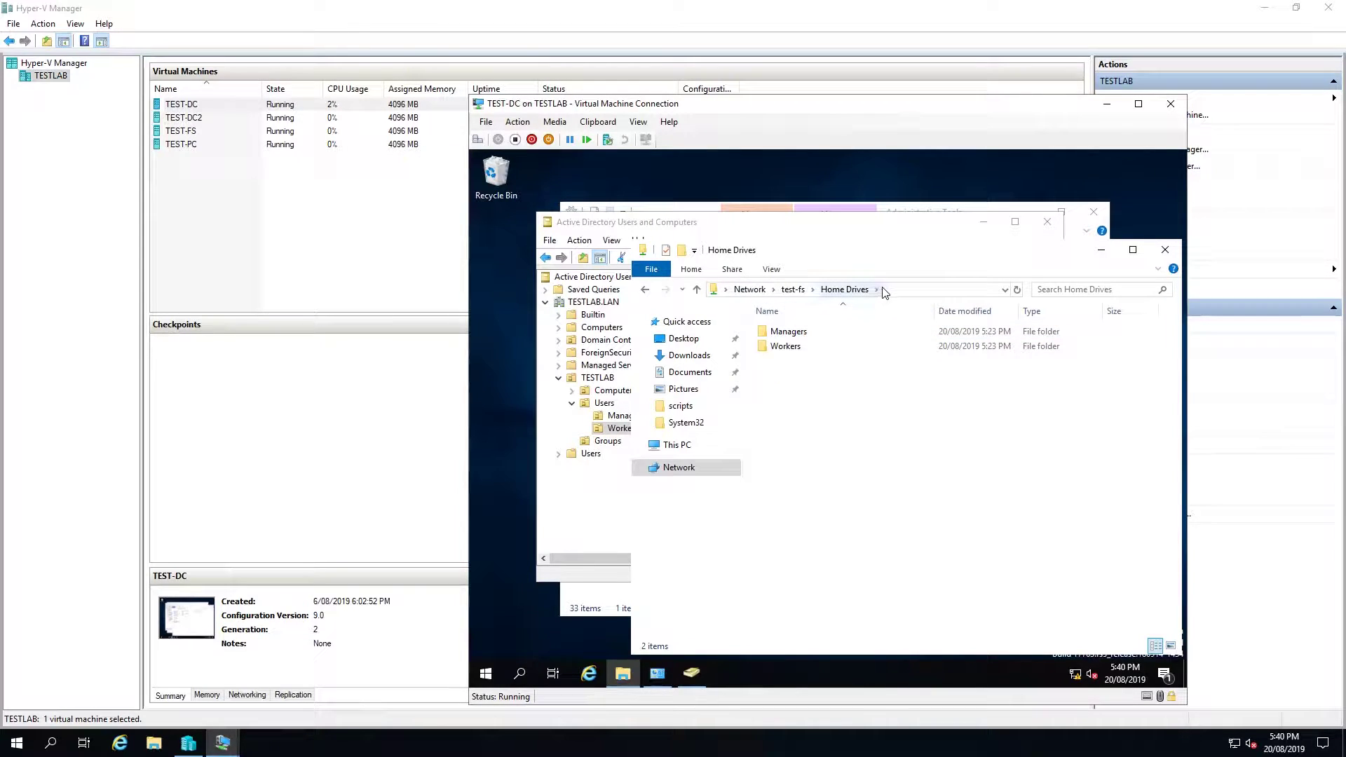
pyautogui.doubleClick(817, 348)
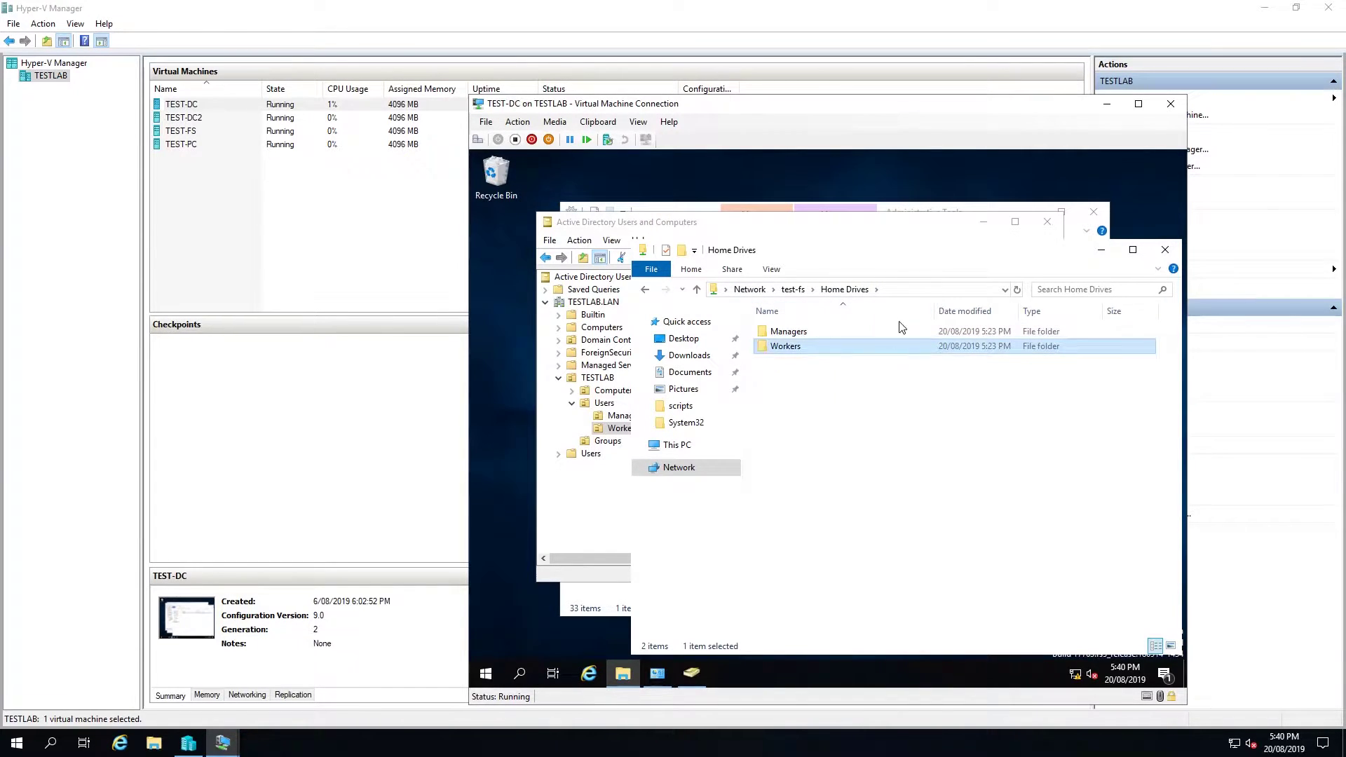
pyautogui.click(995, 289)
pyautogui.hotkey('ctrl', 'c')
pyautogui.click(1101, 251)
pyautogui.hotkey('ctrl', 'v')
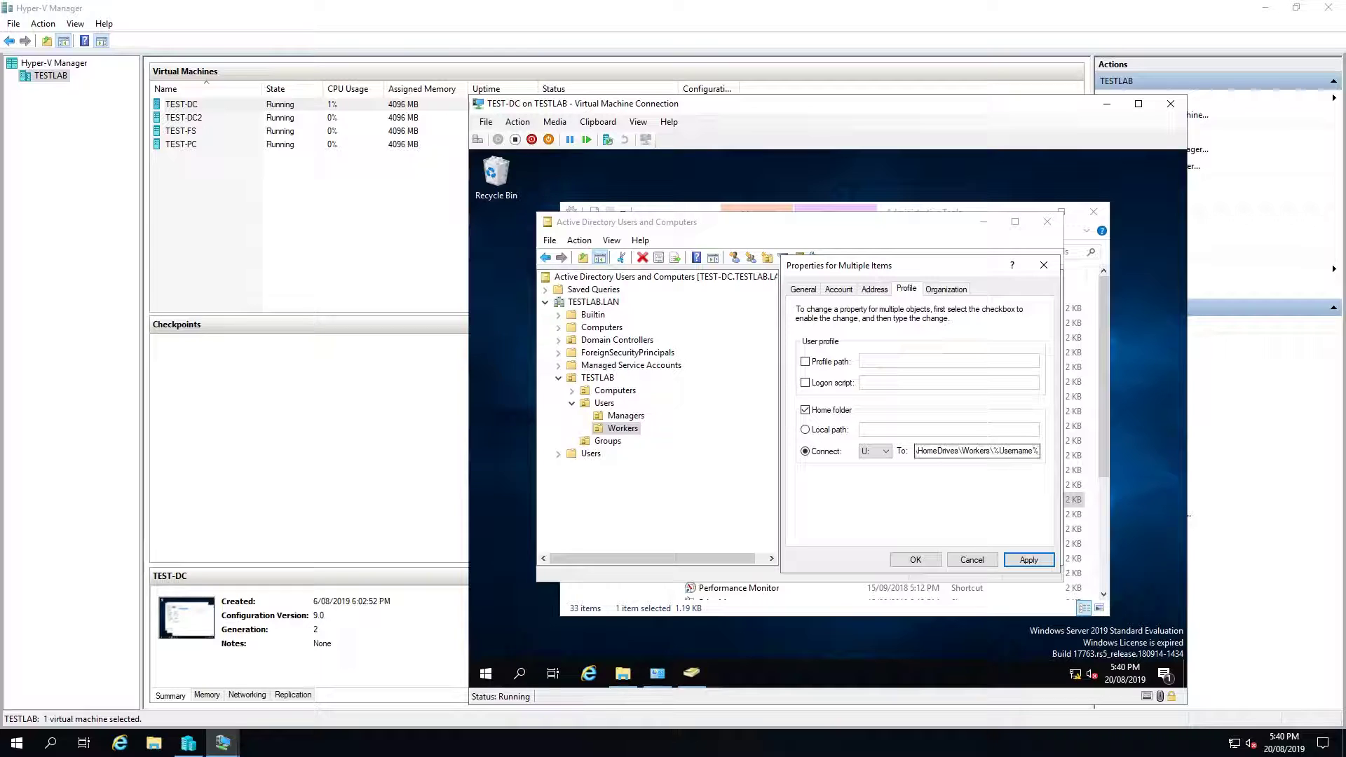
pyautogui.click(1015, 558)
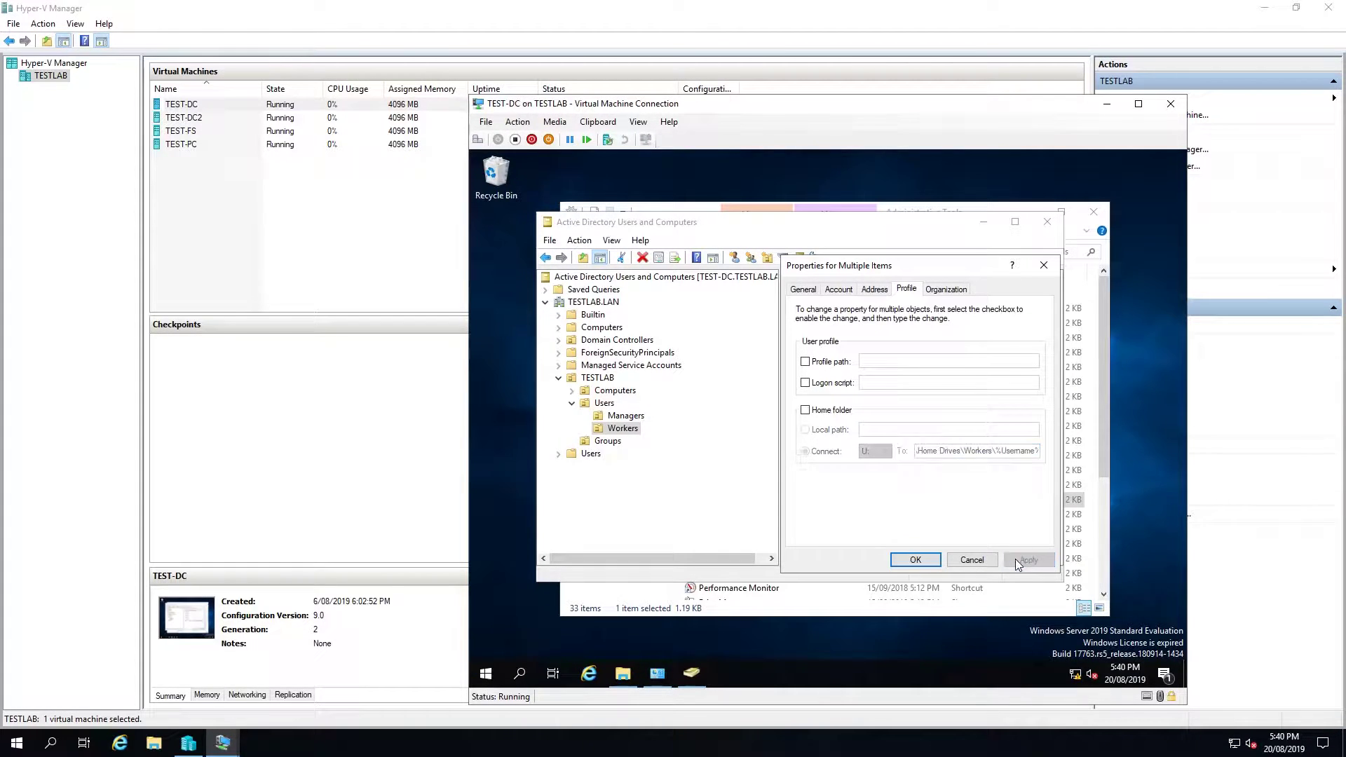
pyautogui.click(935, 555)
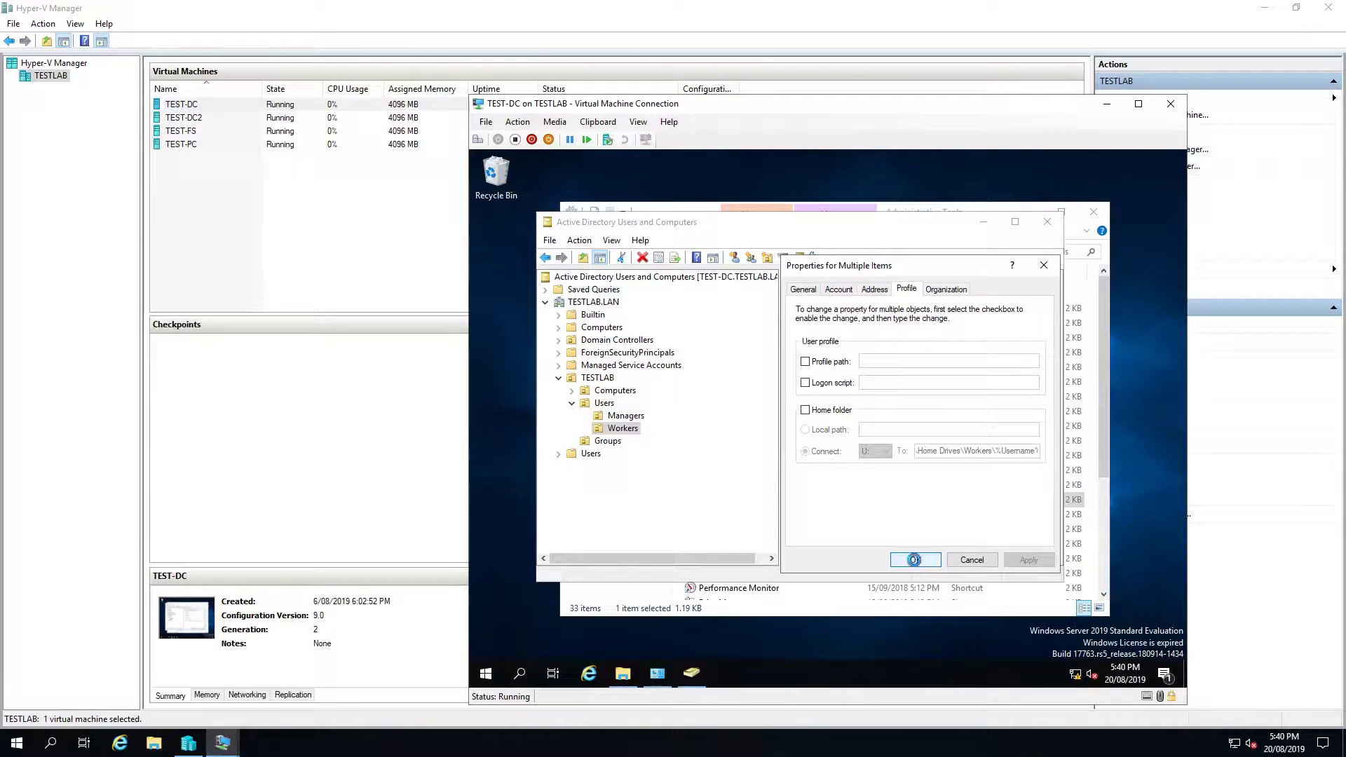
# Step: Check the test, testclient and worker folders under Workers, then close Explorer, ADUC and Administrative Tools
pyautogui.click(622, 673)
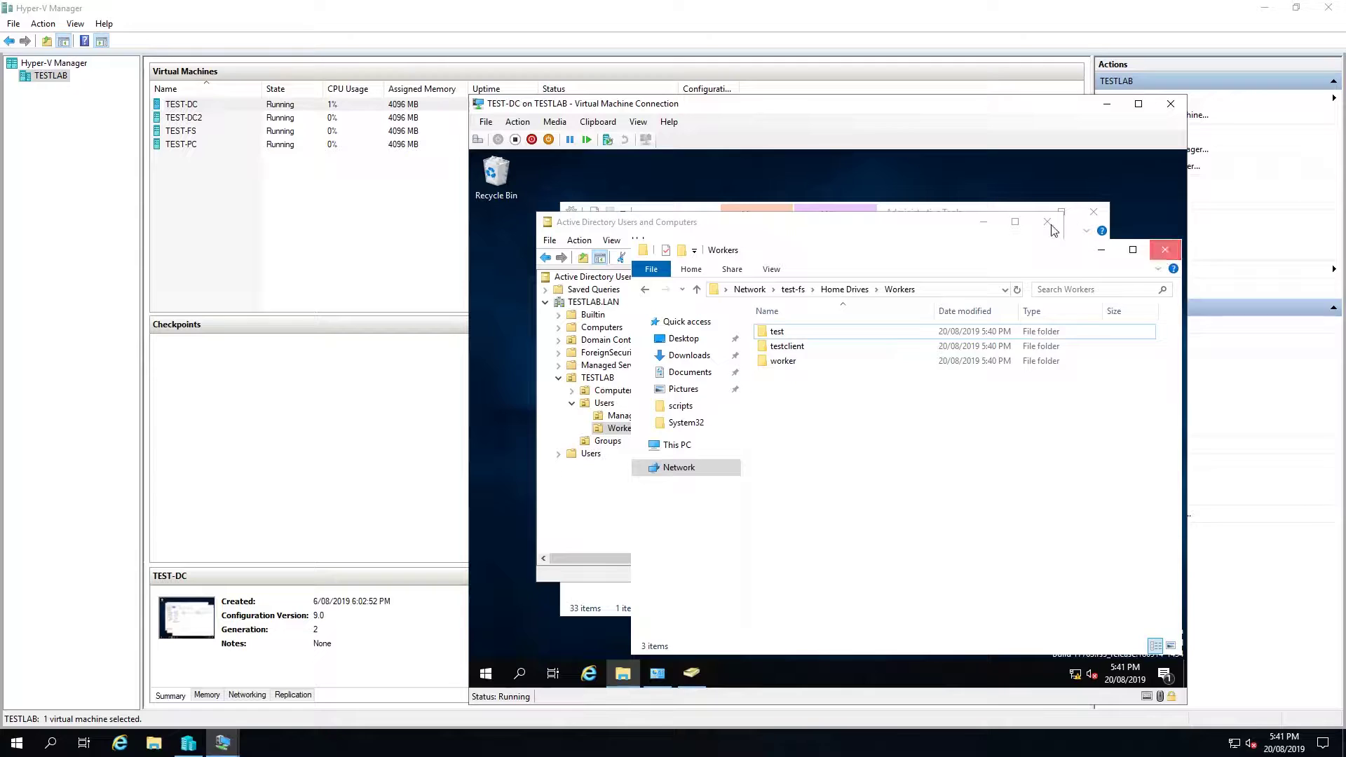
pyautogui.click(1165, 250)
pyautogui.click(1047, 221)
pyautogui.click(1093, 212)
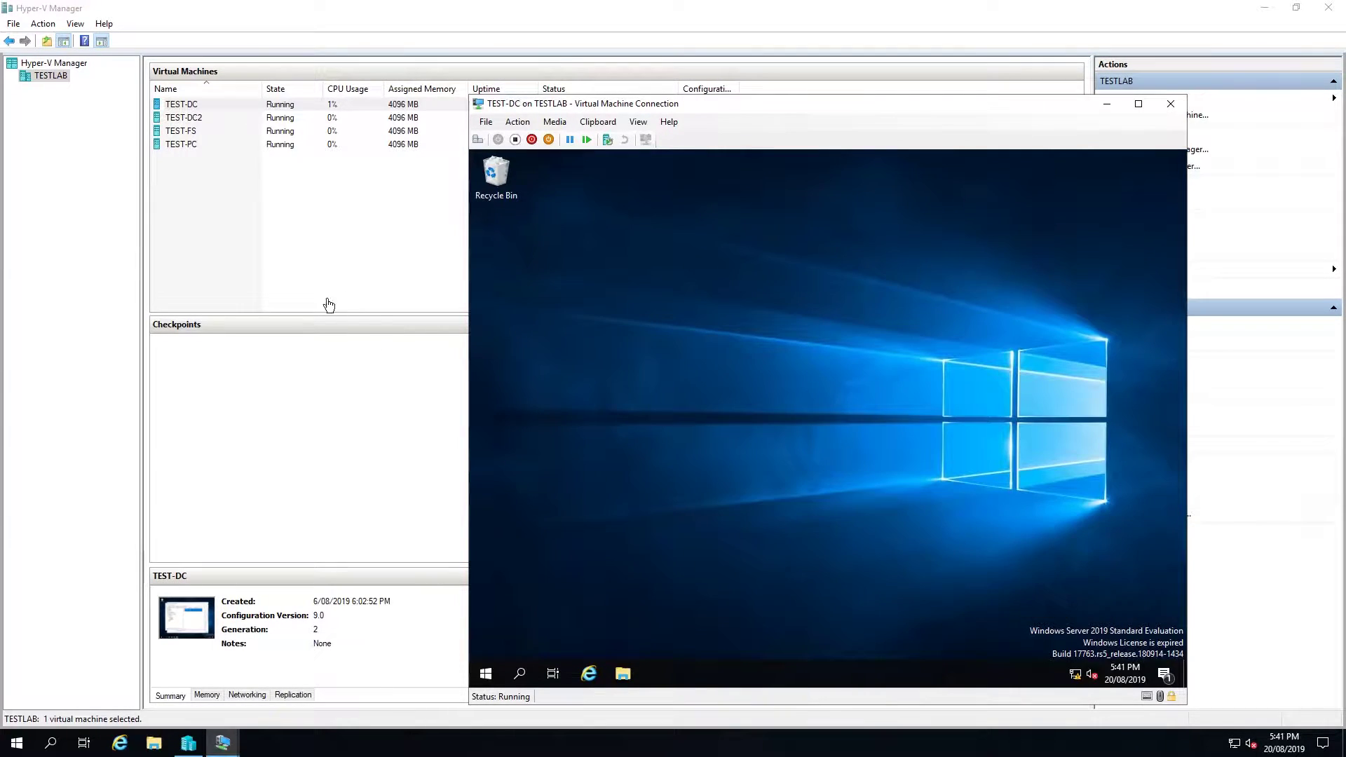
# Step: Connect to the TEST-PC virtual machine and bring up its sign-in screen
pyautogui.click(330, 198)
pyautogui.click(272, 144)
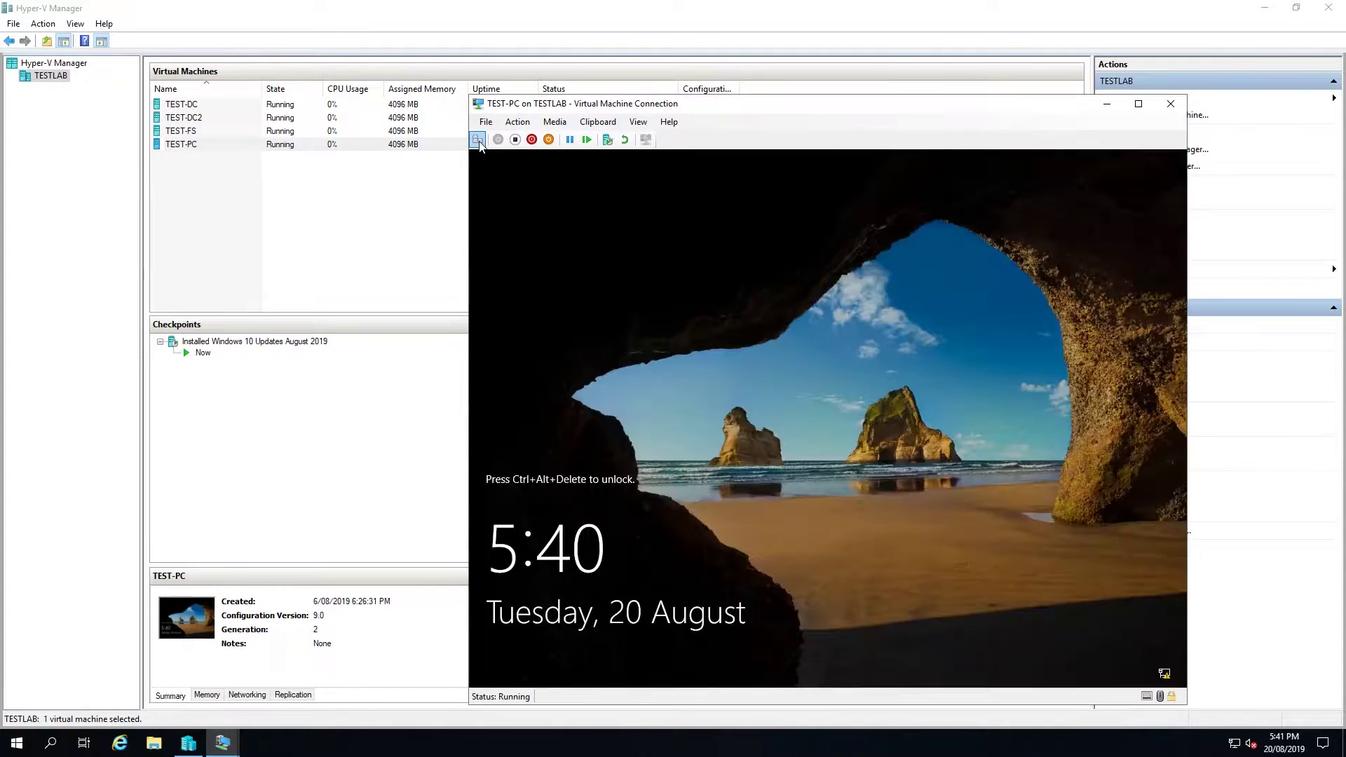
pyautogui.hotkey('ctrl', 'alt', 'End')
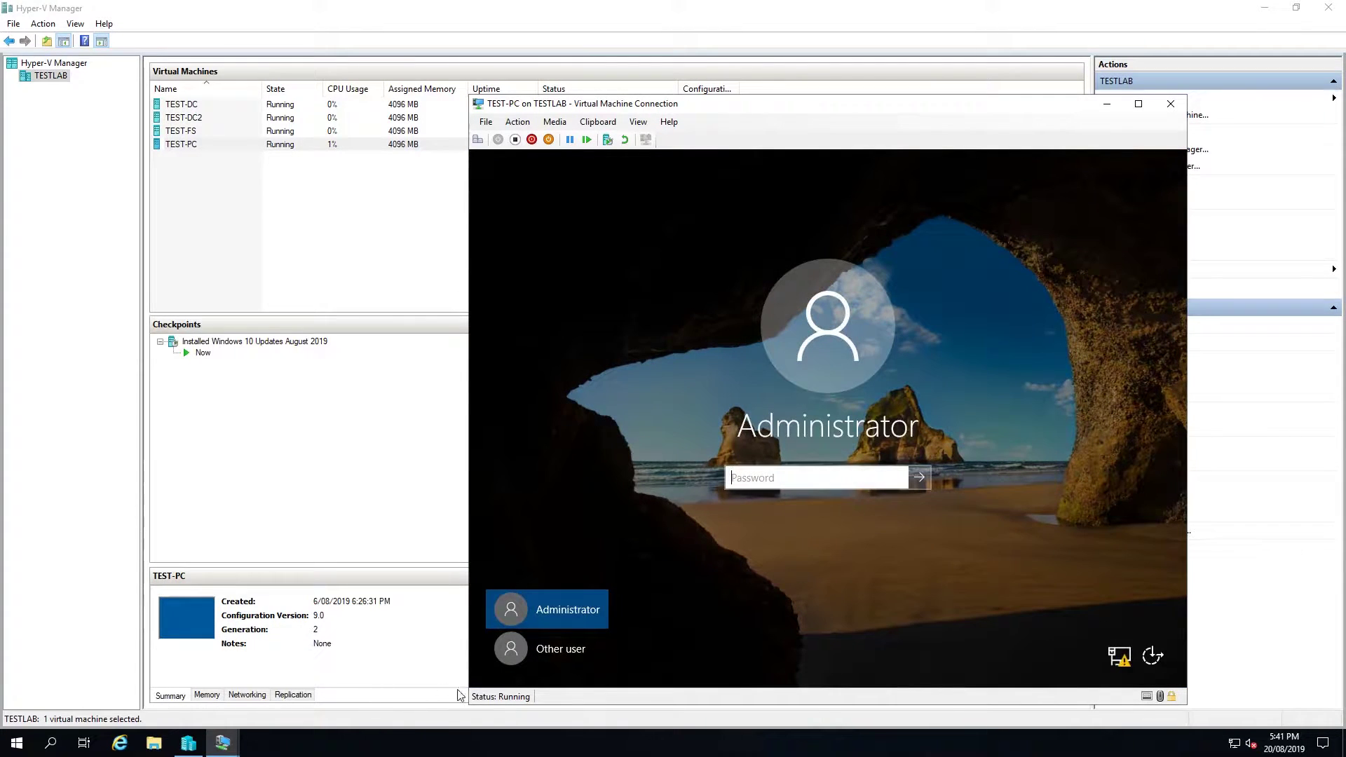
# Step: Sign in to TEST-PC as the worker user through Other user, entering its password
pyautogui.click(565, 650)
pyautogui.write('wwork')
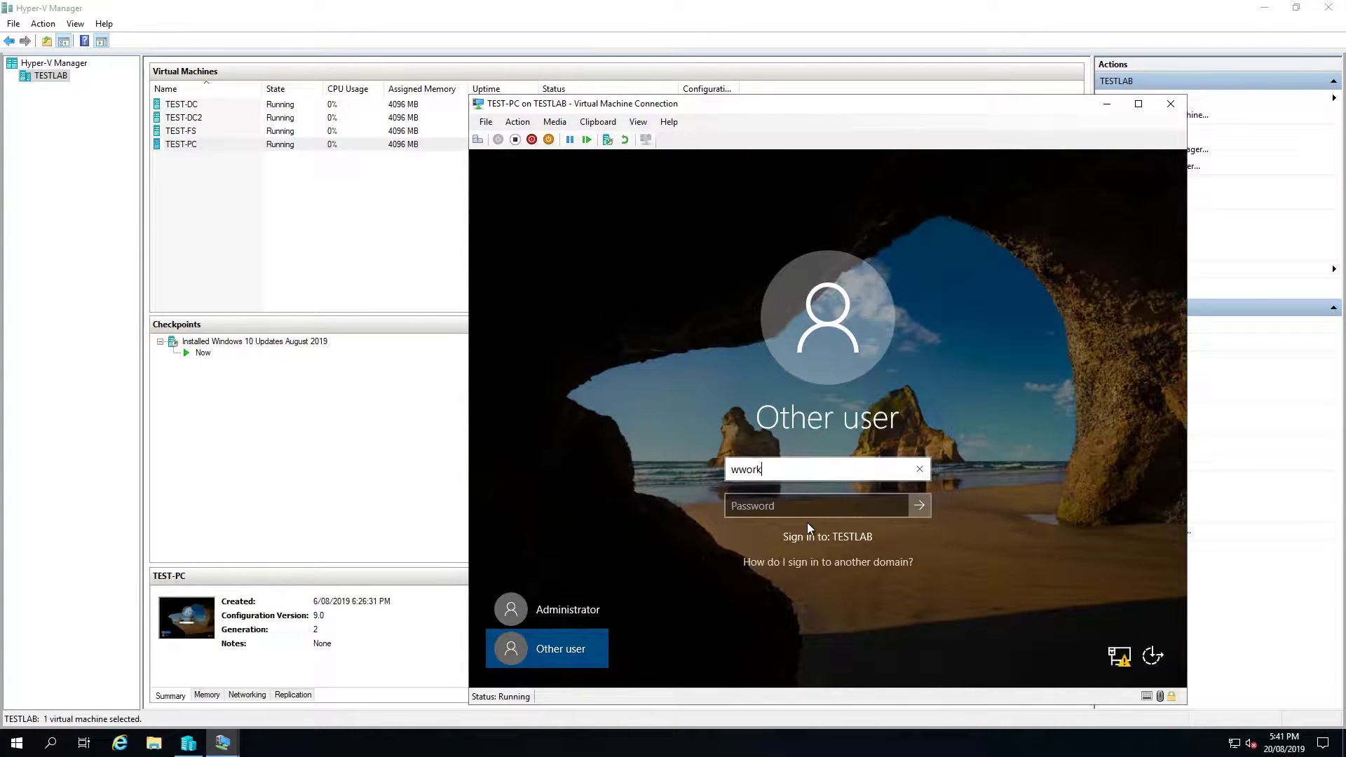
pyautogui.write('e')
pyautogui.press('BackSpace')
pyautogui.press('BackSpace')
pyautogui.press('BackSpace')
pyautogui.press('BackSpace')
pyautogui.press('BackSpace')
pyautogui.write('orker')
pyautogui.press('Tab')
pyautogui.write('*****')
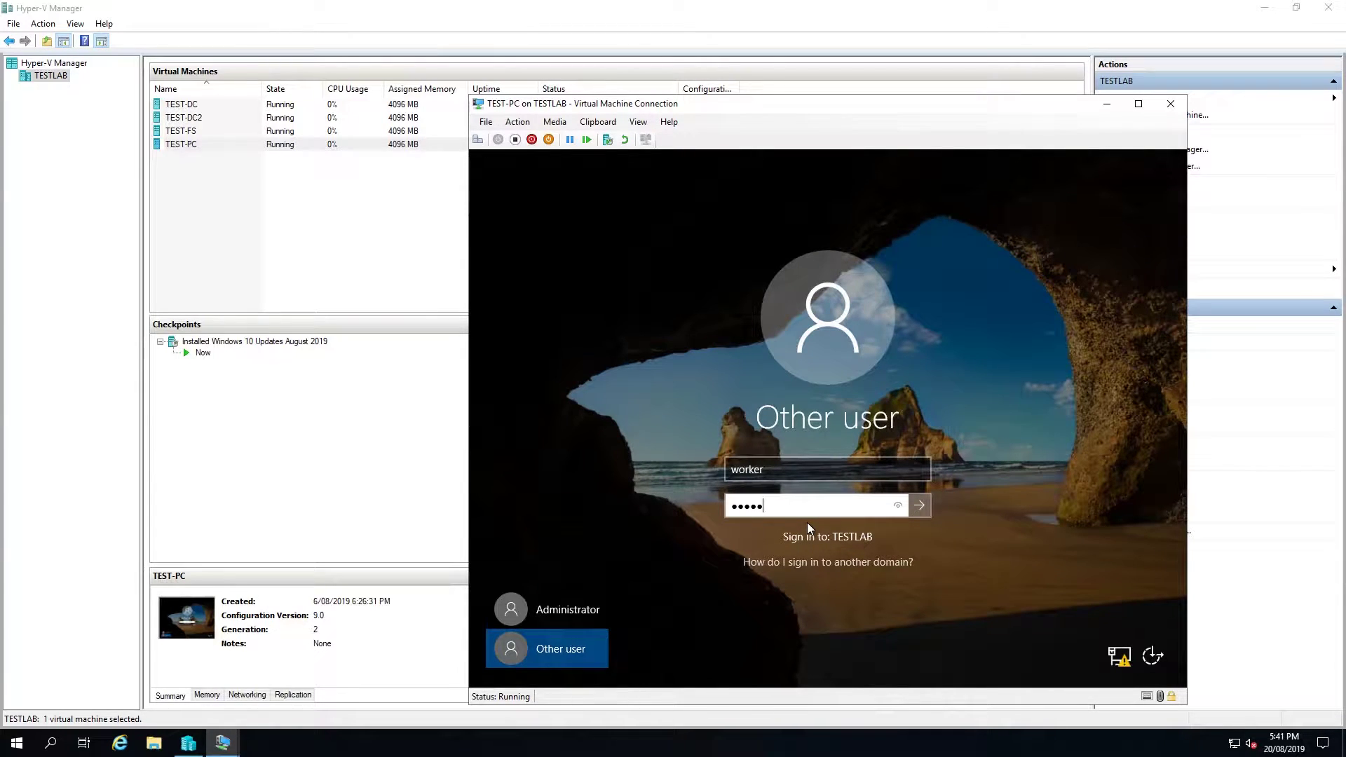
pyautogui.press('Return')
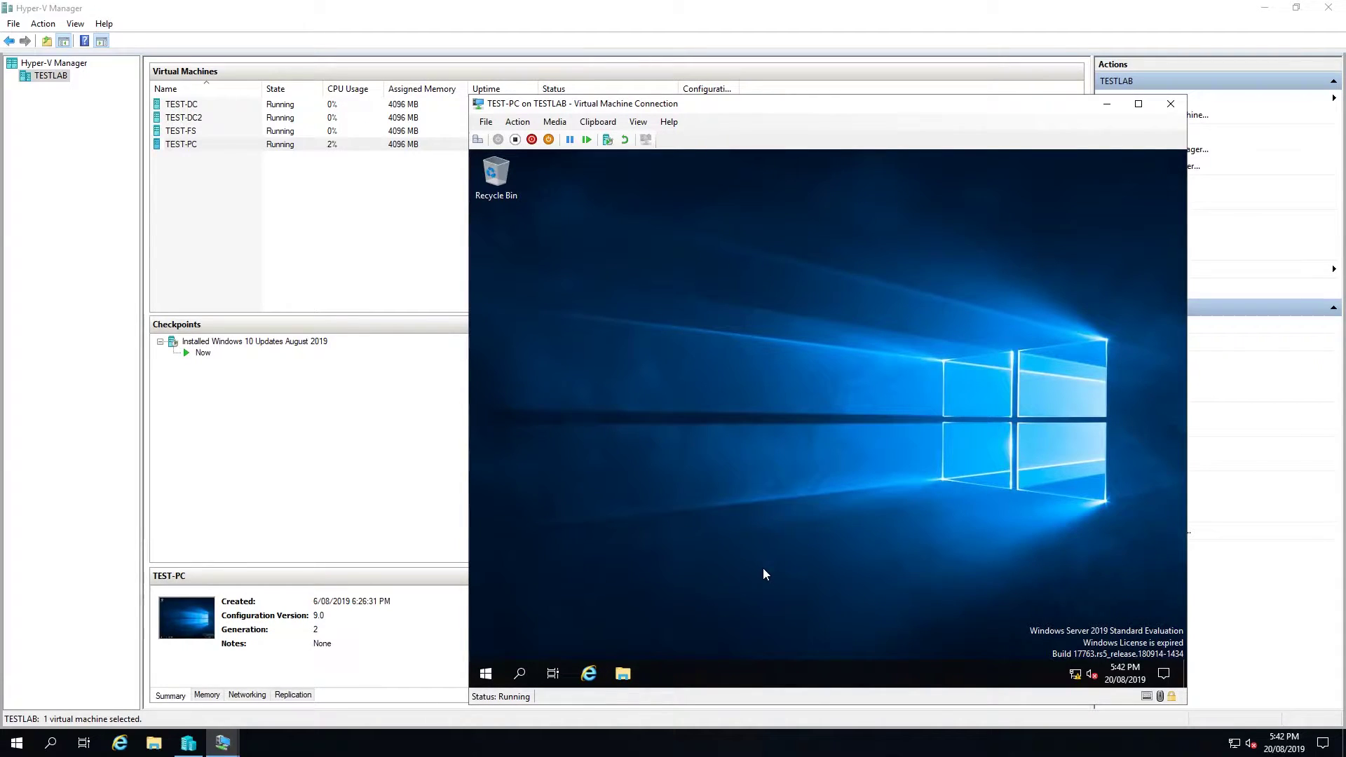
# Step: Create a new folder named test on Workers Shared Drive (W:) from This PC
pyautogui.press('super+e')
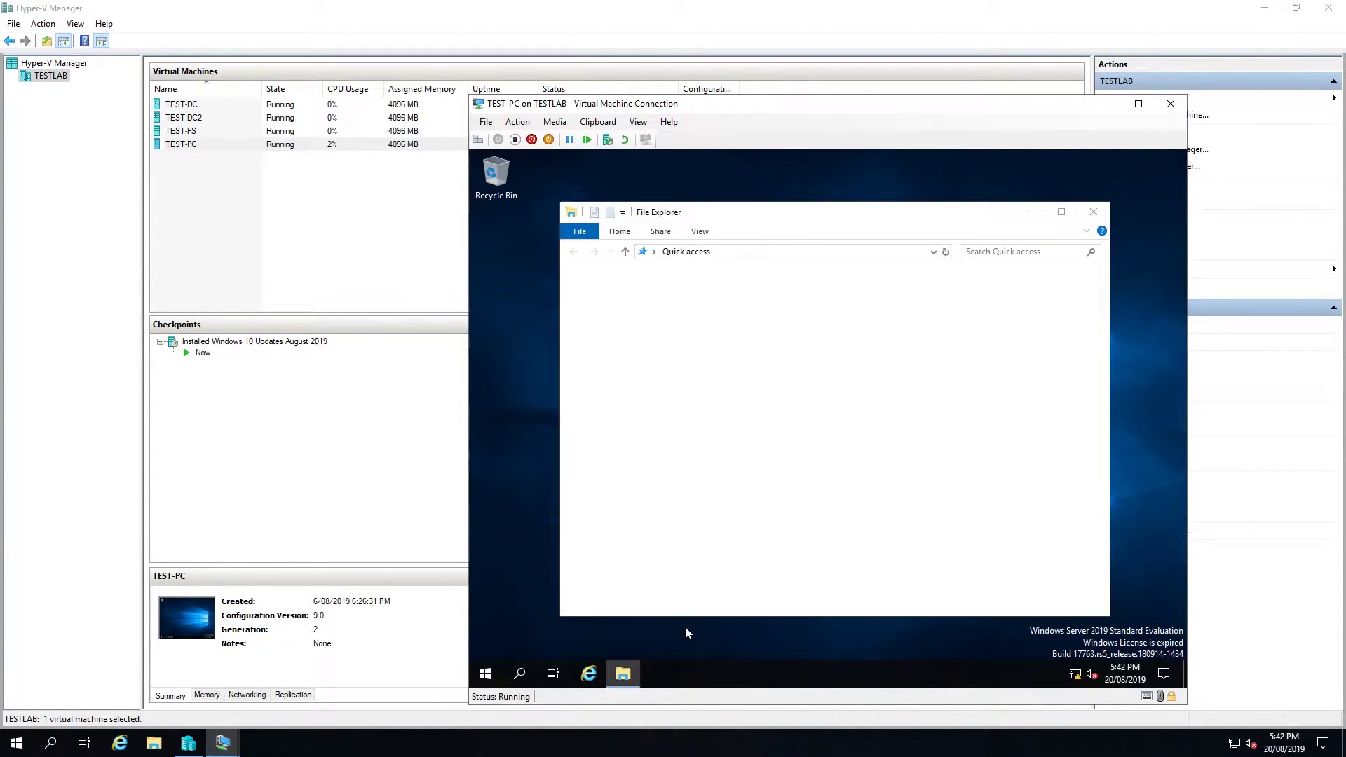
pyautogui.click(605, 378)
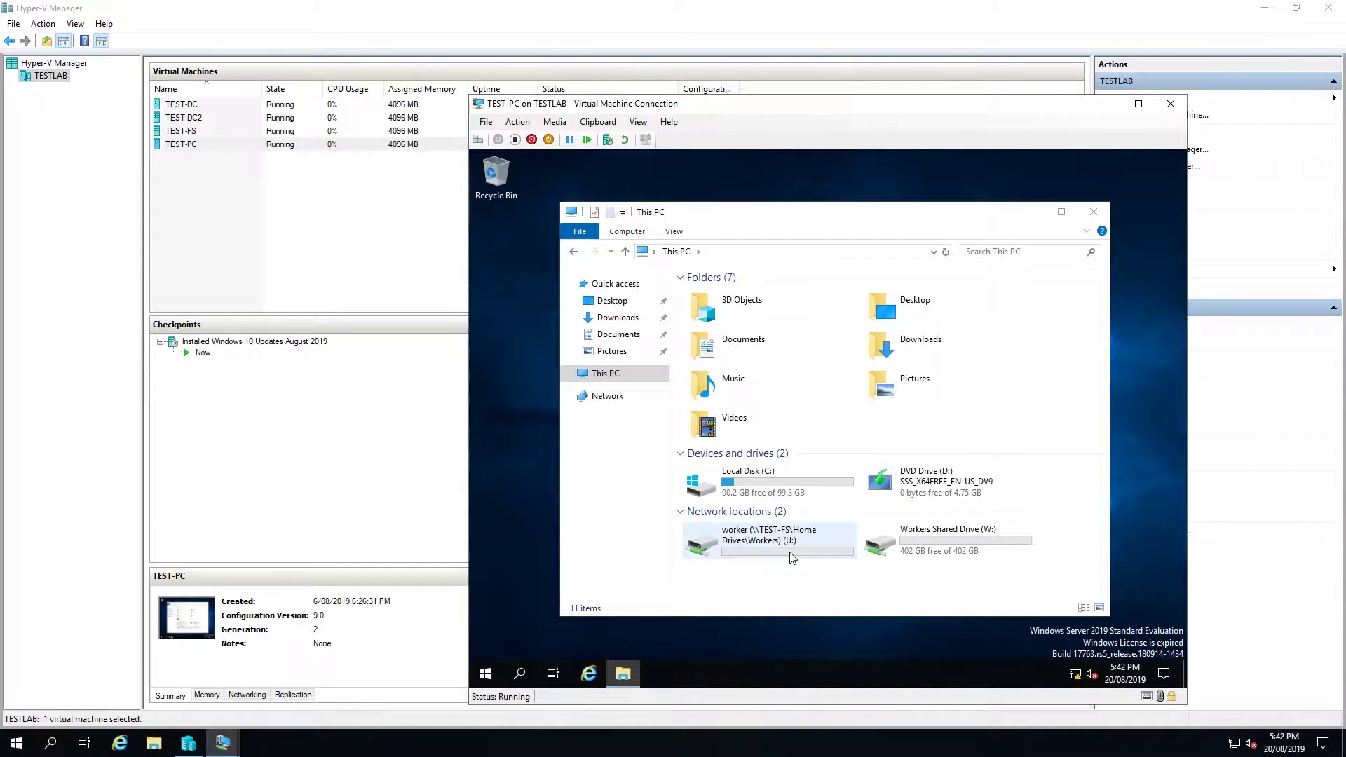
pyautogui.click(942, 539)
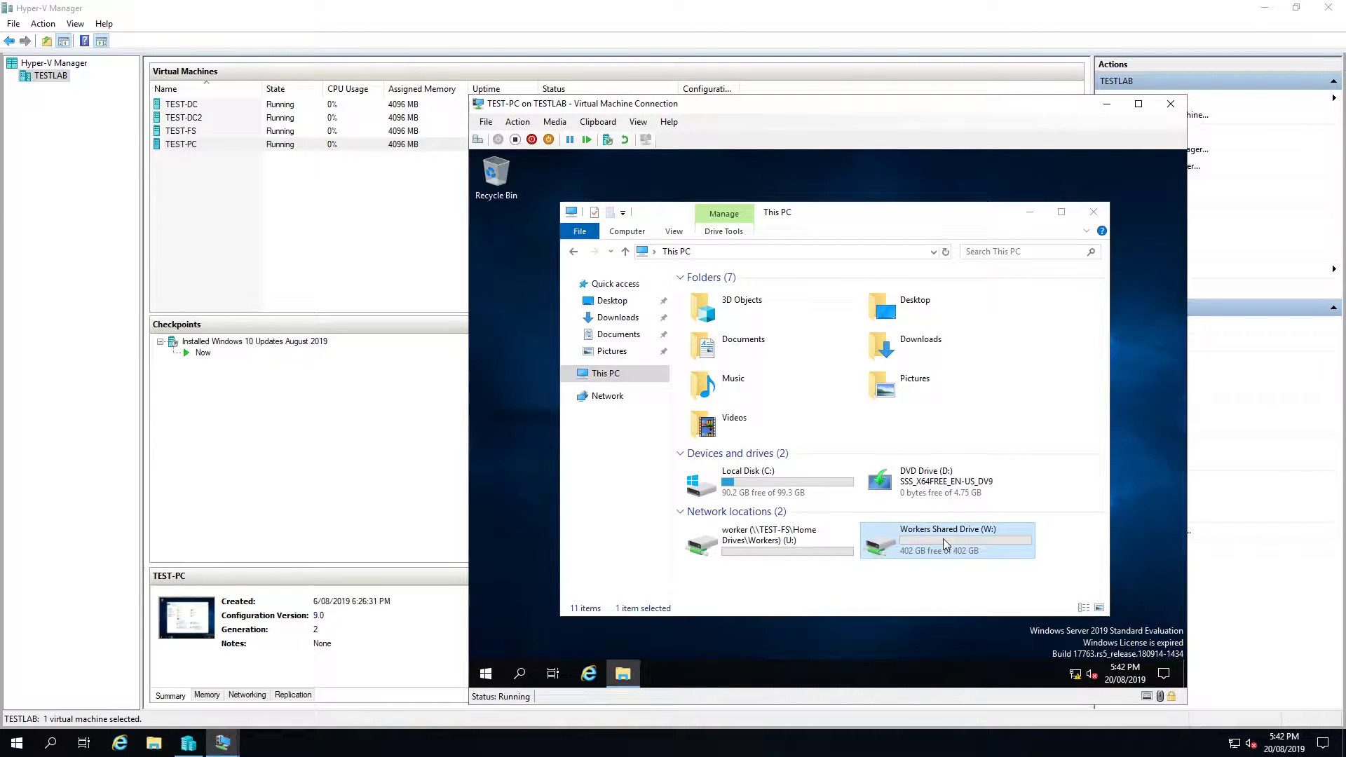
pyautogui.doubleClick(943, 538)
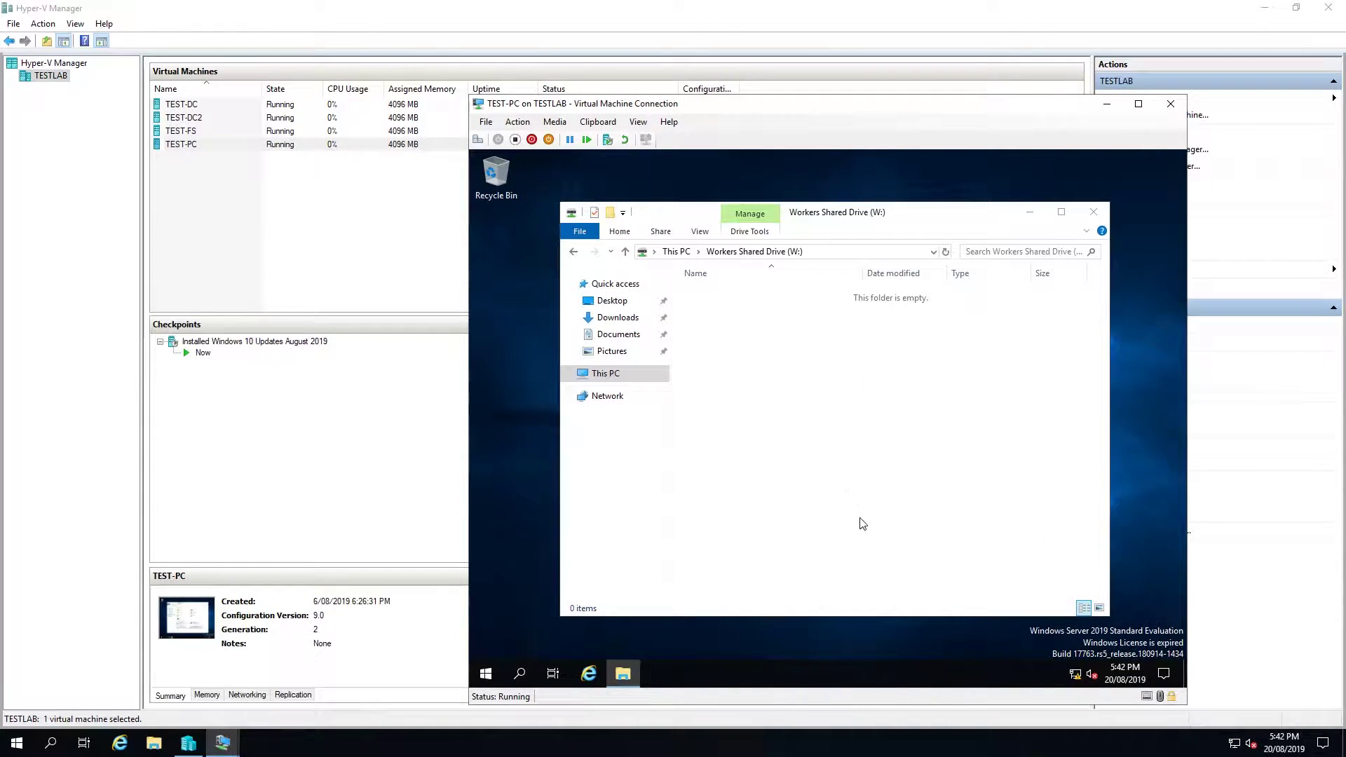
pyautogui.rightClick(811, 454)
pyautogui.moveTo(882, 587)
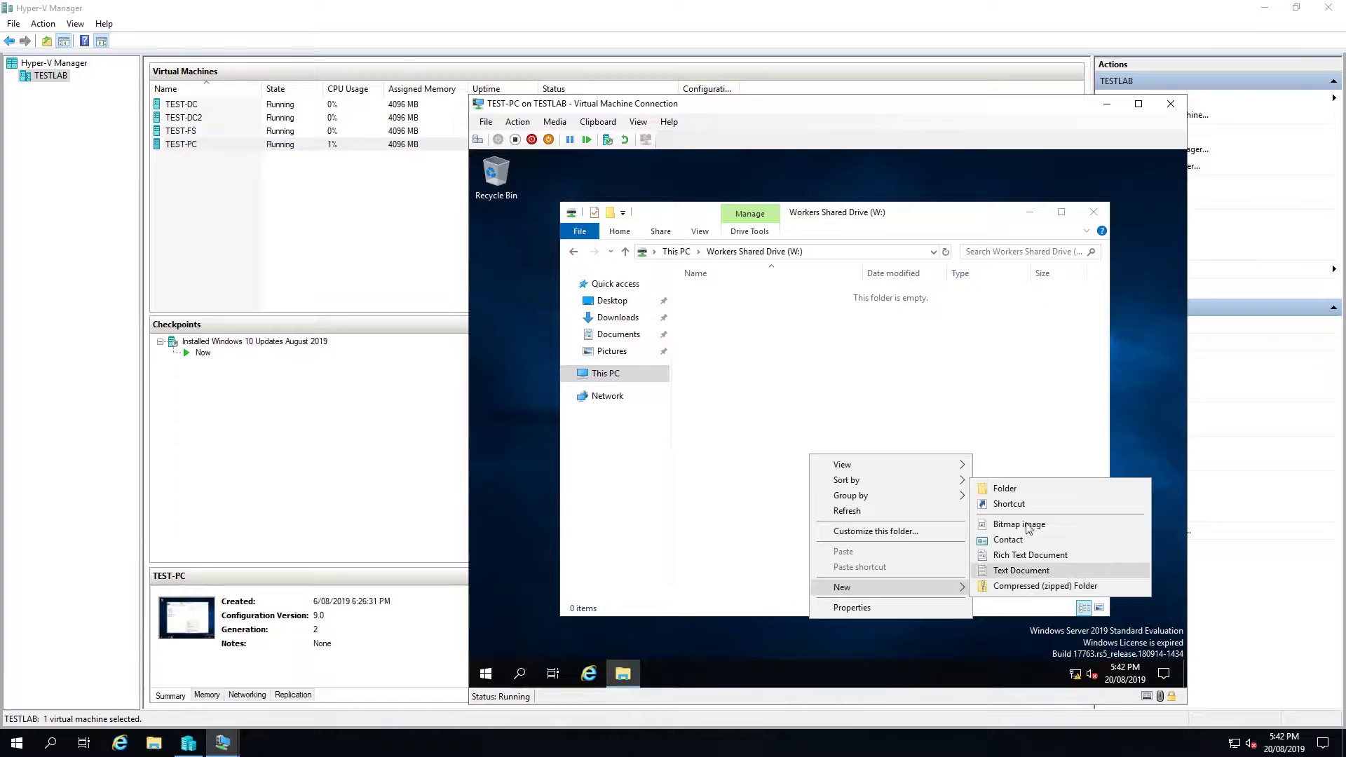
pyautogui.click(1020, 486)
pyautogui.write('test')
pyautogui.press('Return')
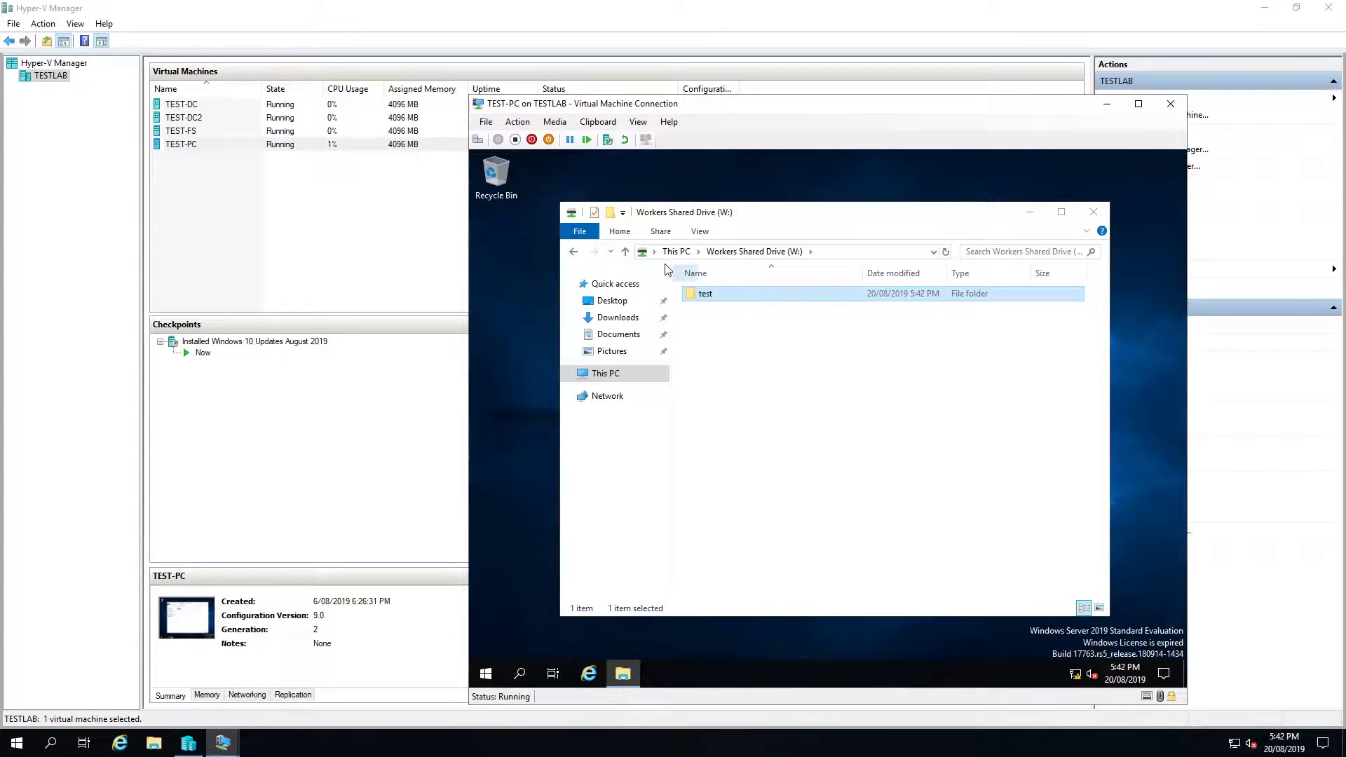
# Step: Create a test folder on the worker's U: home drive and close File Explorer
pyautogui.hotkey('alt', 'Left')
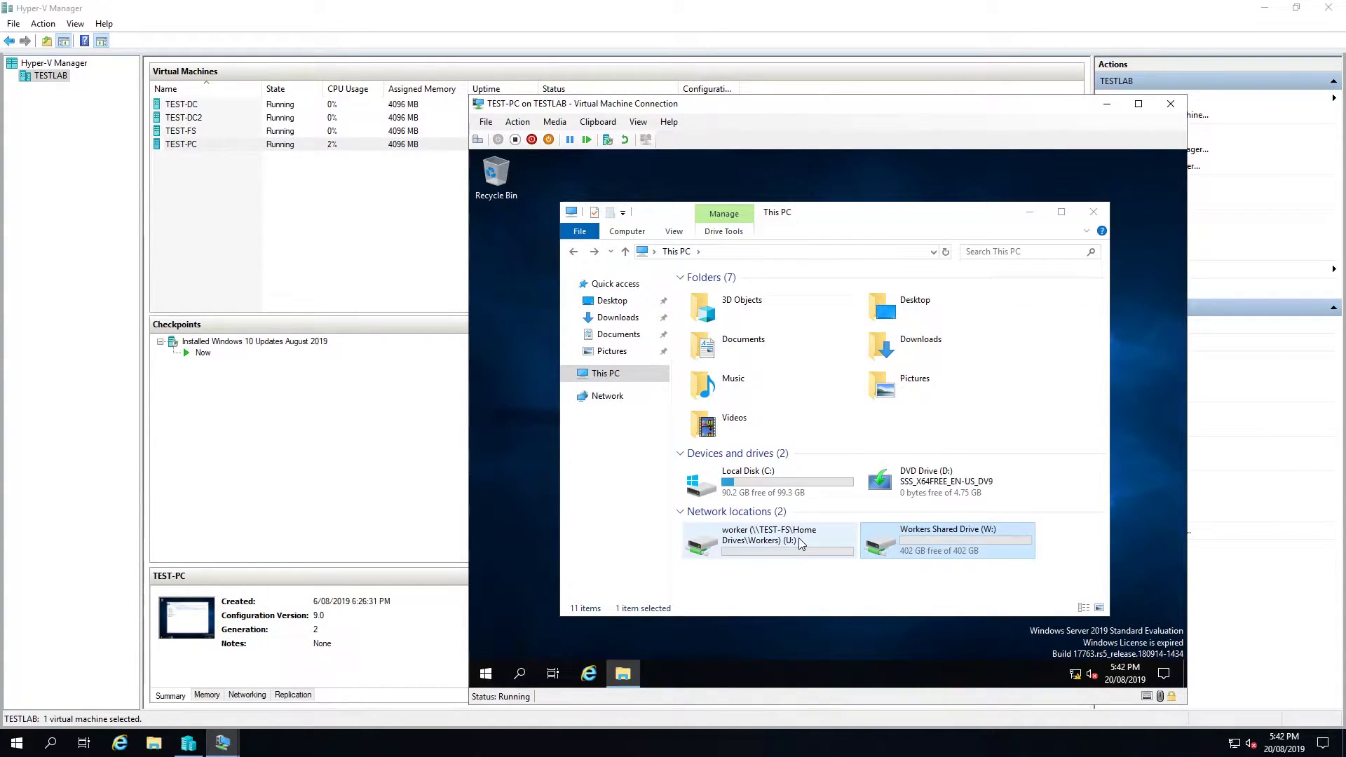
pyautogui.doubleClick(798, 537)
pyautogui.rightClick(803, 417)
pyautogui.moveTo(838, 561)
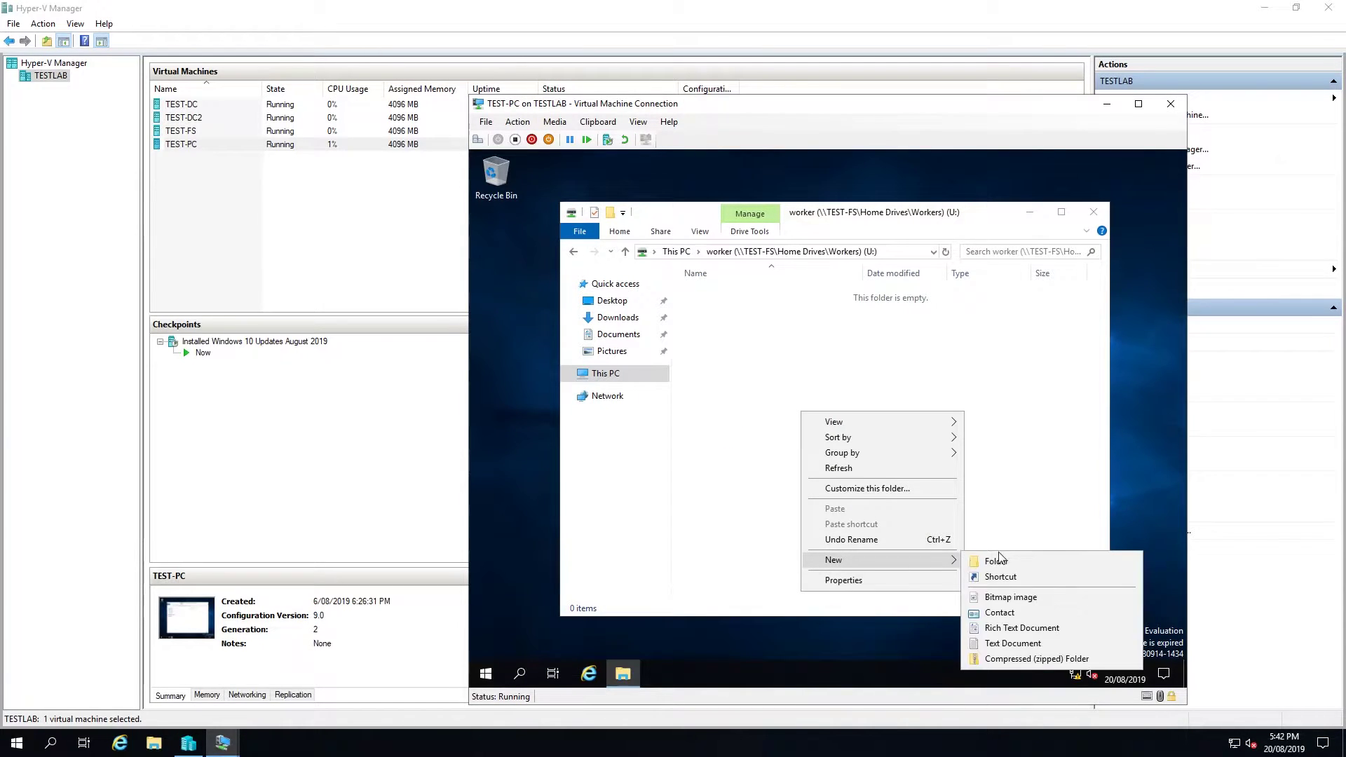
pyautogui.click(1014, 563)
pyautogui.write('test')
pyautogui.press('Return')
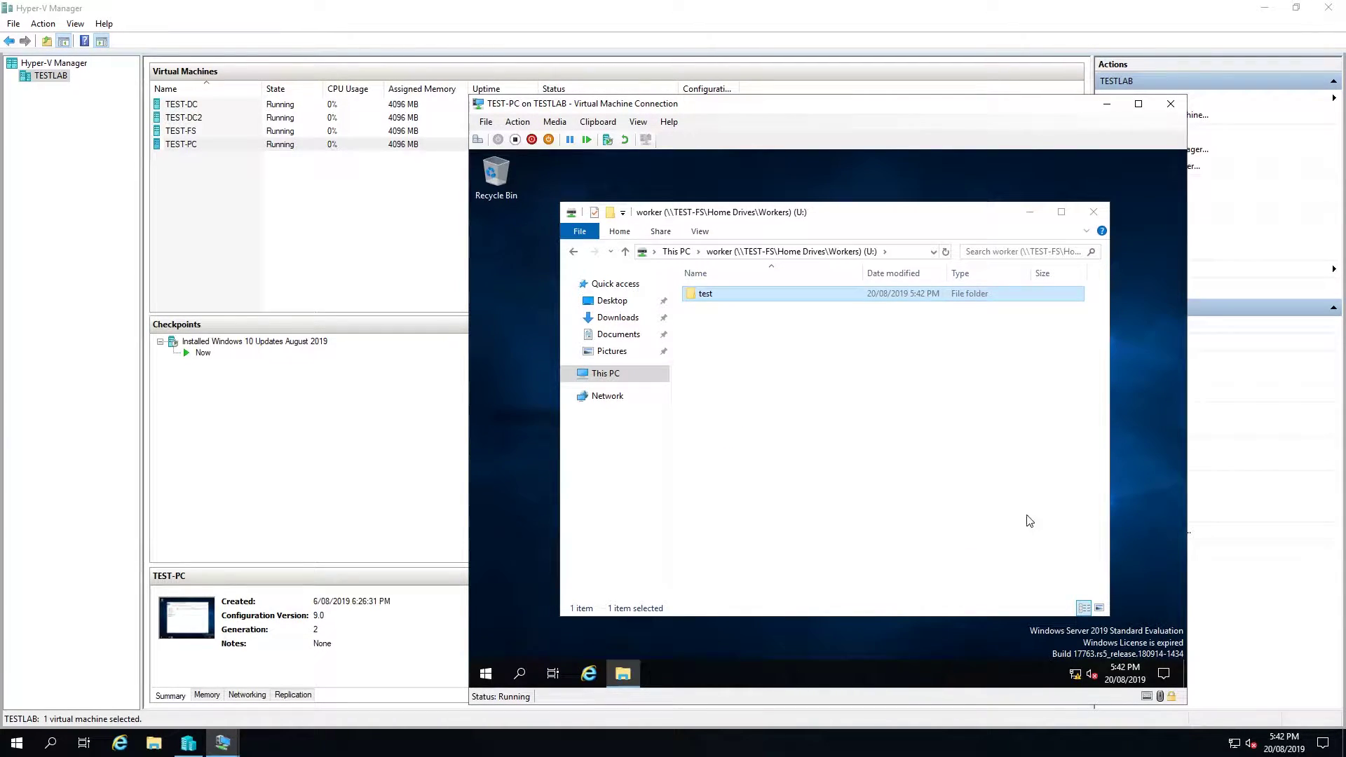
pyautogui.click(1096, 213)
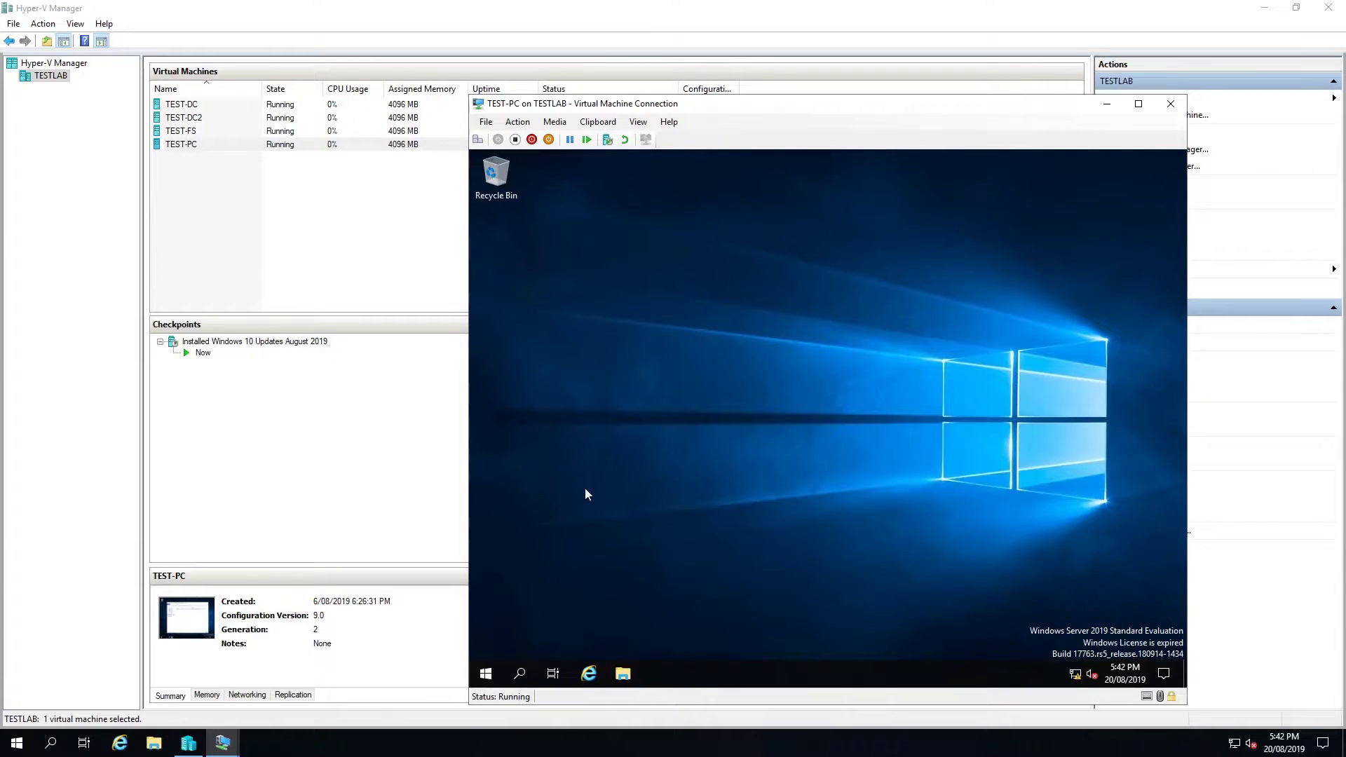
# Step: Sign the worker out of TEST-PC and sign back in with the manager account and password
pyautogui.click(485, 673)
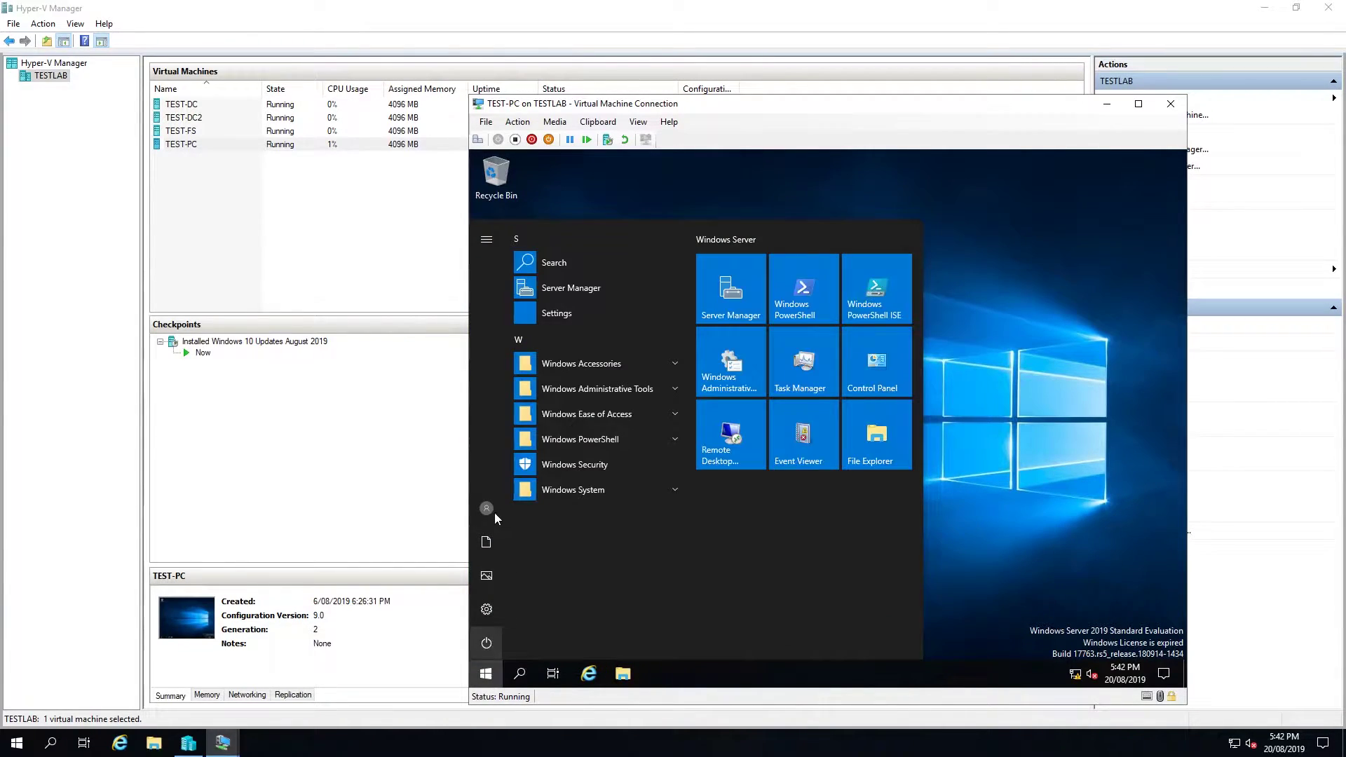
pyautogui.click(489, 511)
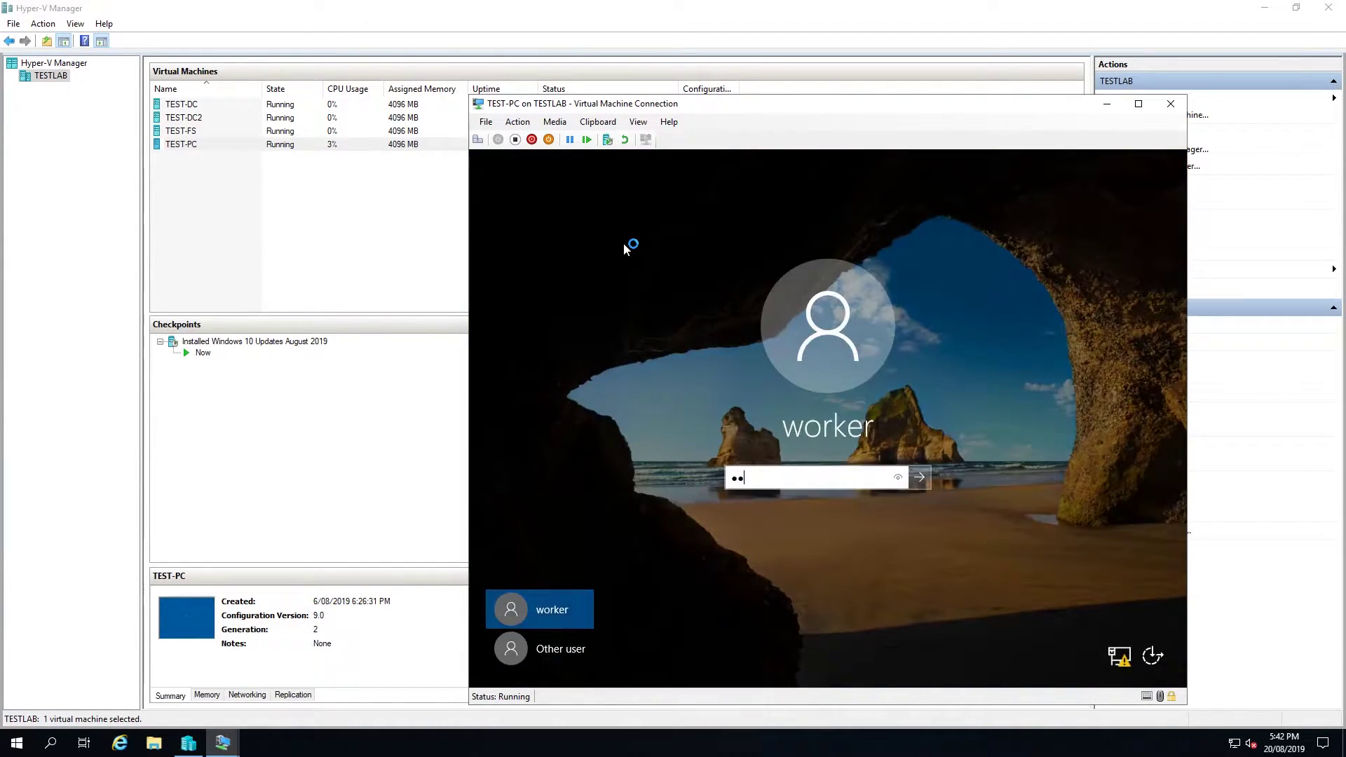
pyautogui.write('••')
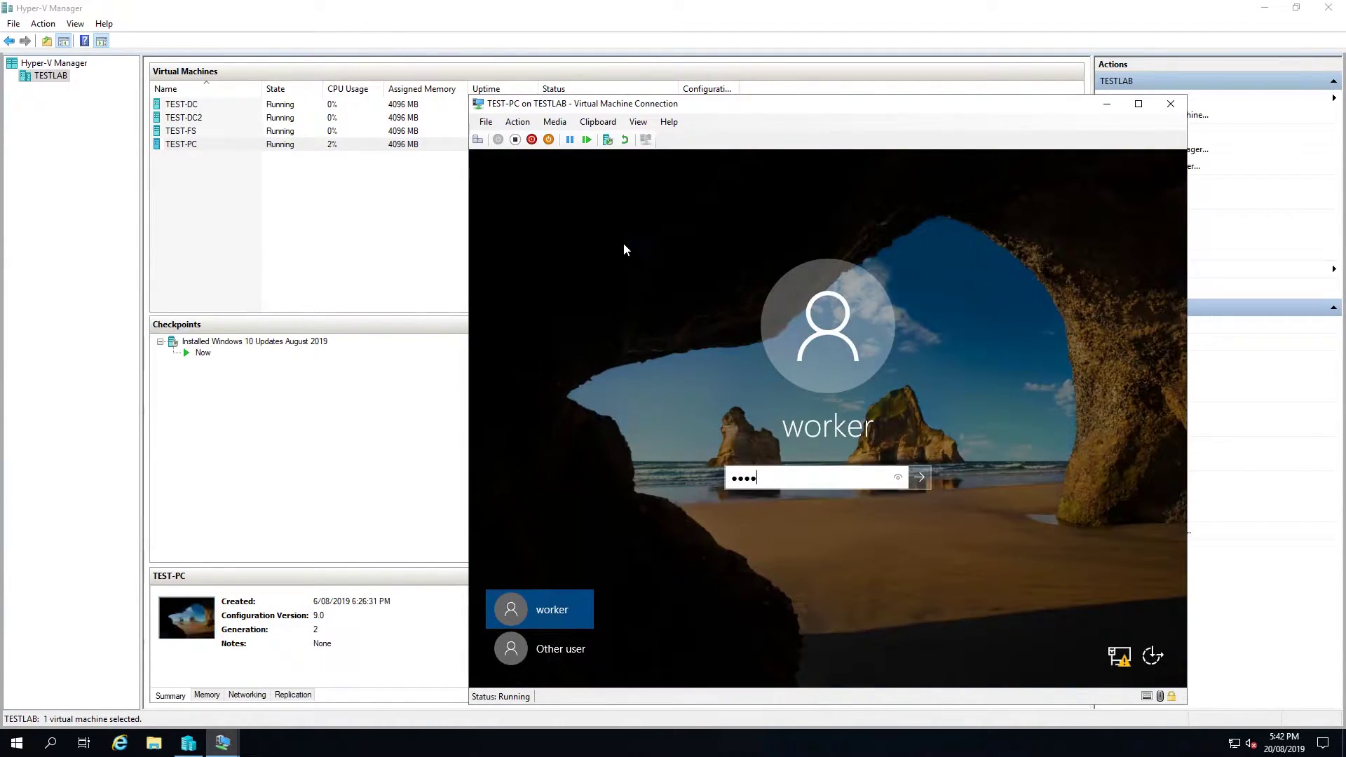
pyautogui.click(537, 652)
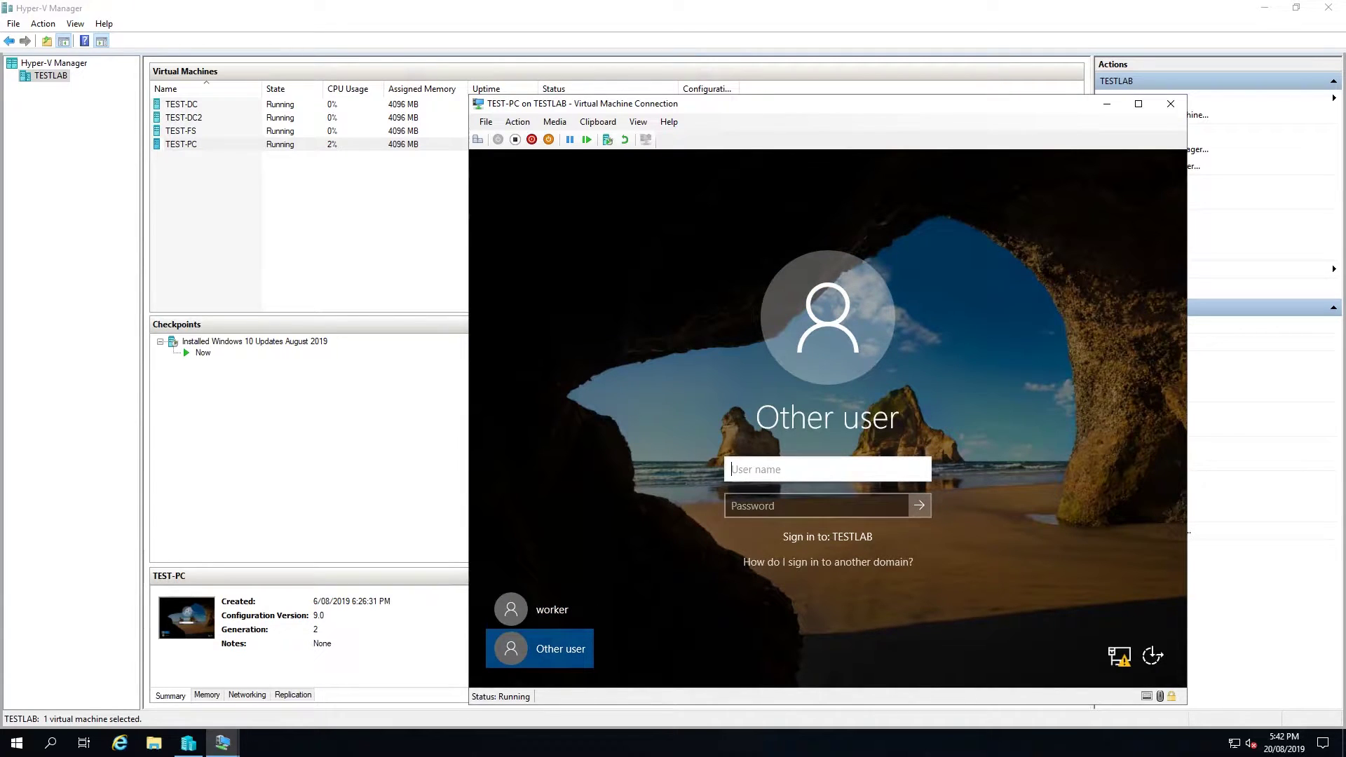
pyautogui.write('manager')
pyautogui.press('Tab')
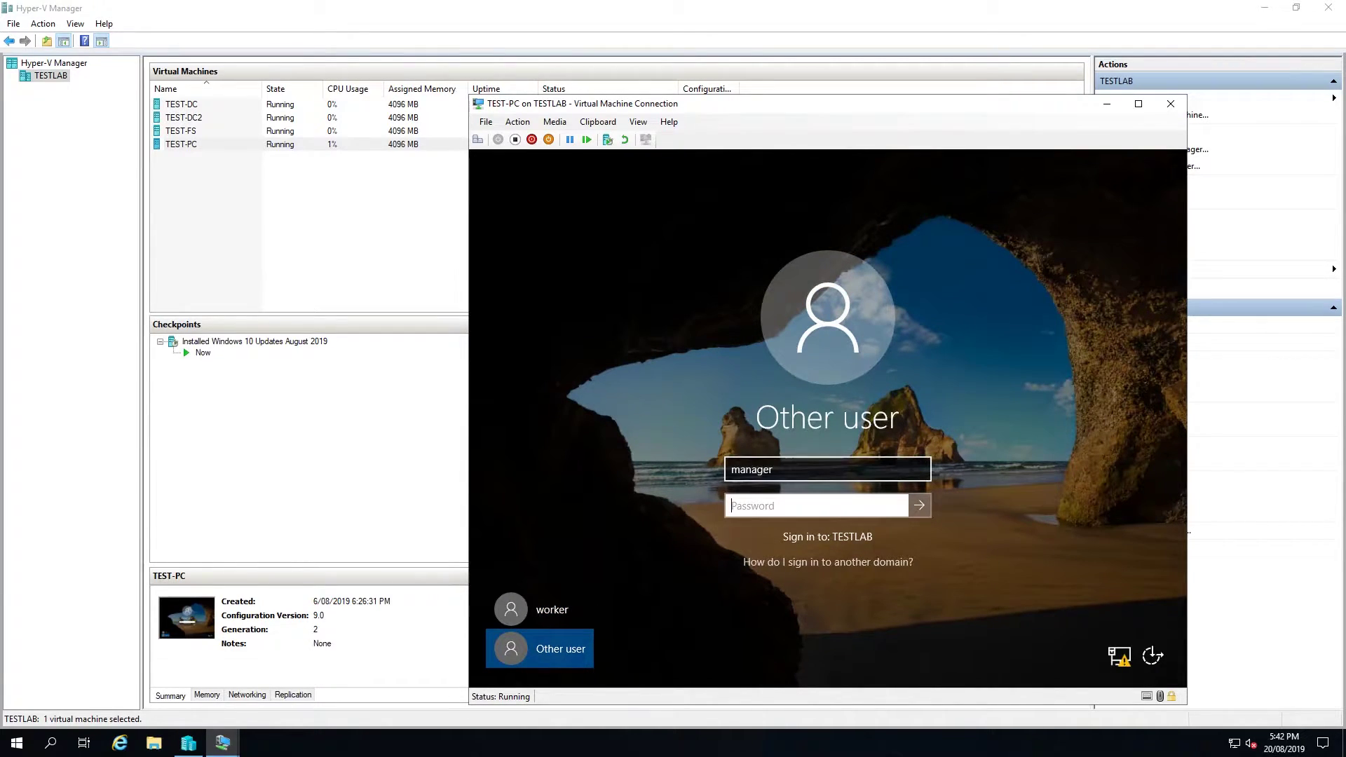
pyautogui.write('••••••')
pyautogui.press('Return')
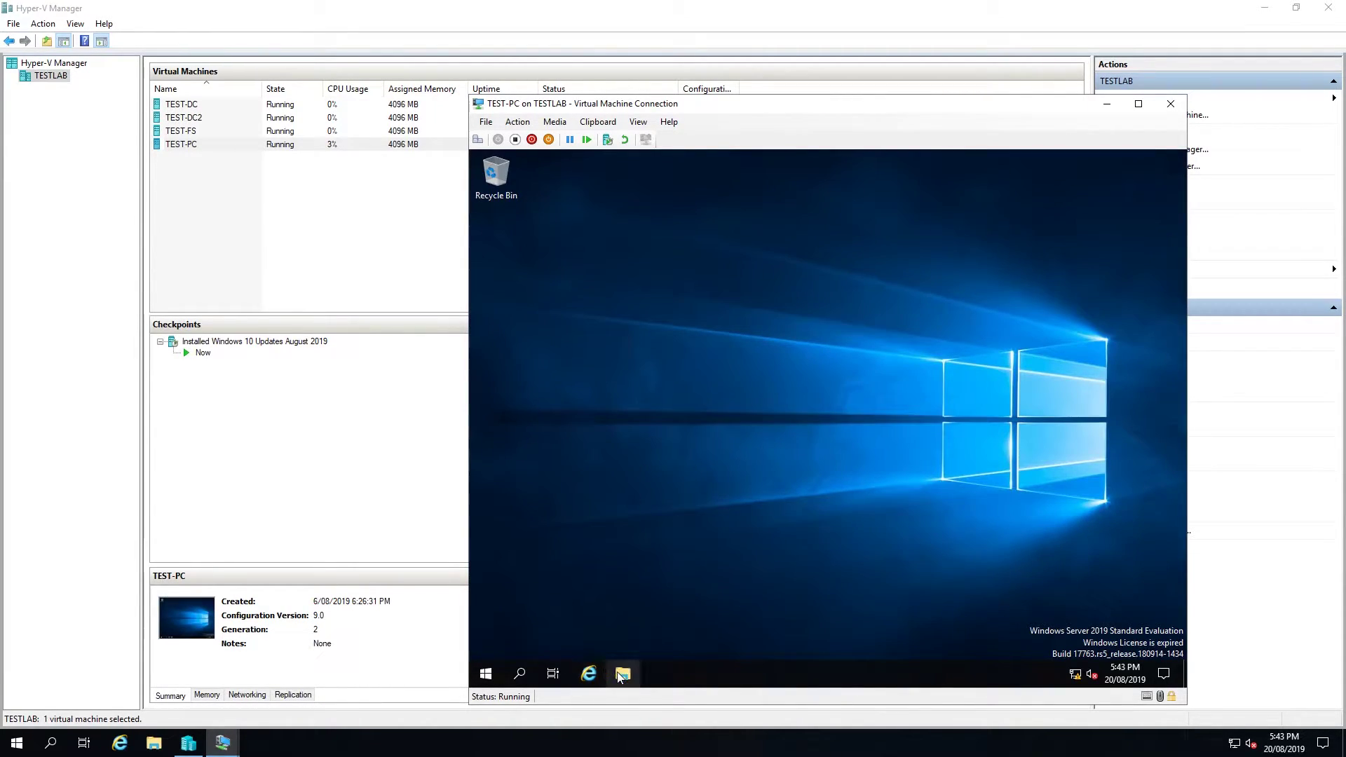
# Step: As the manager, check that W: holds the test folder and M: is empty
pyautogui.click(621, 675)
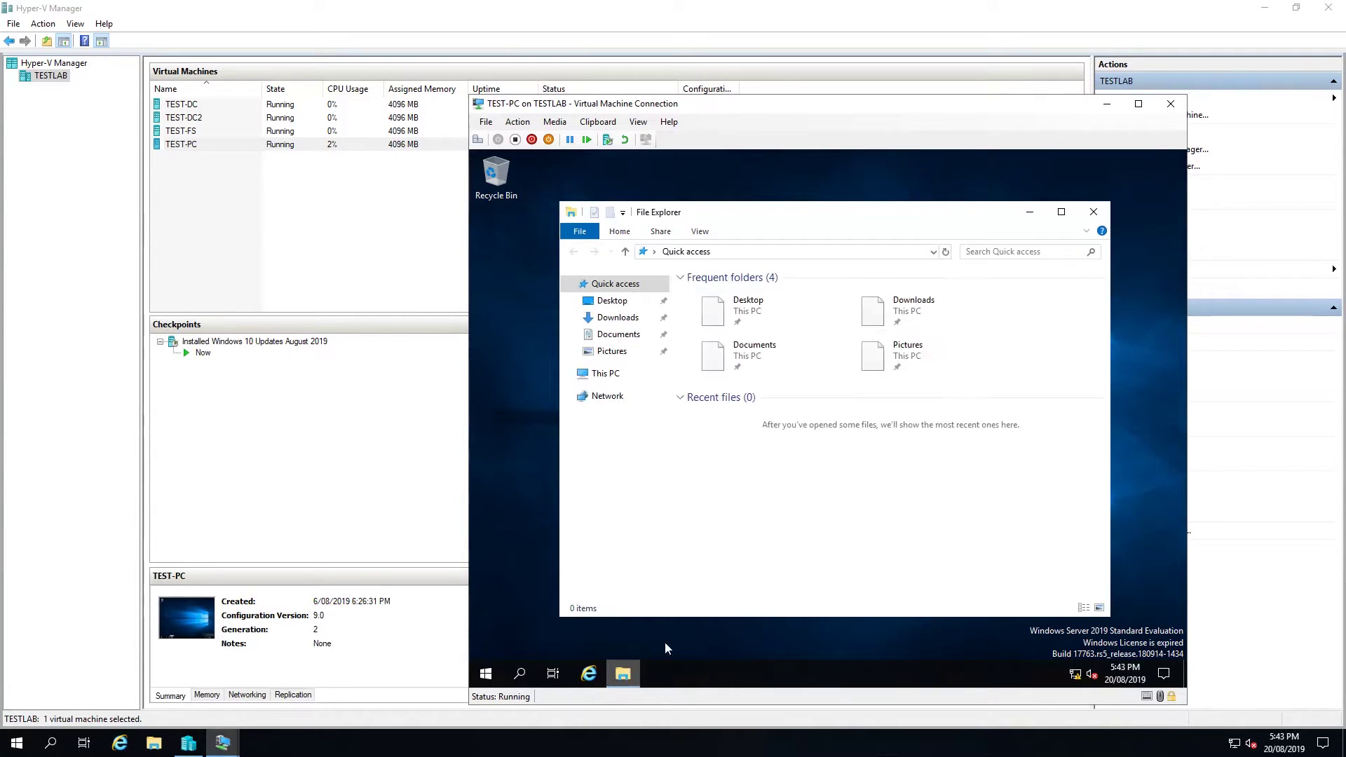
pyautogui.click(604, 374)
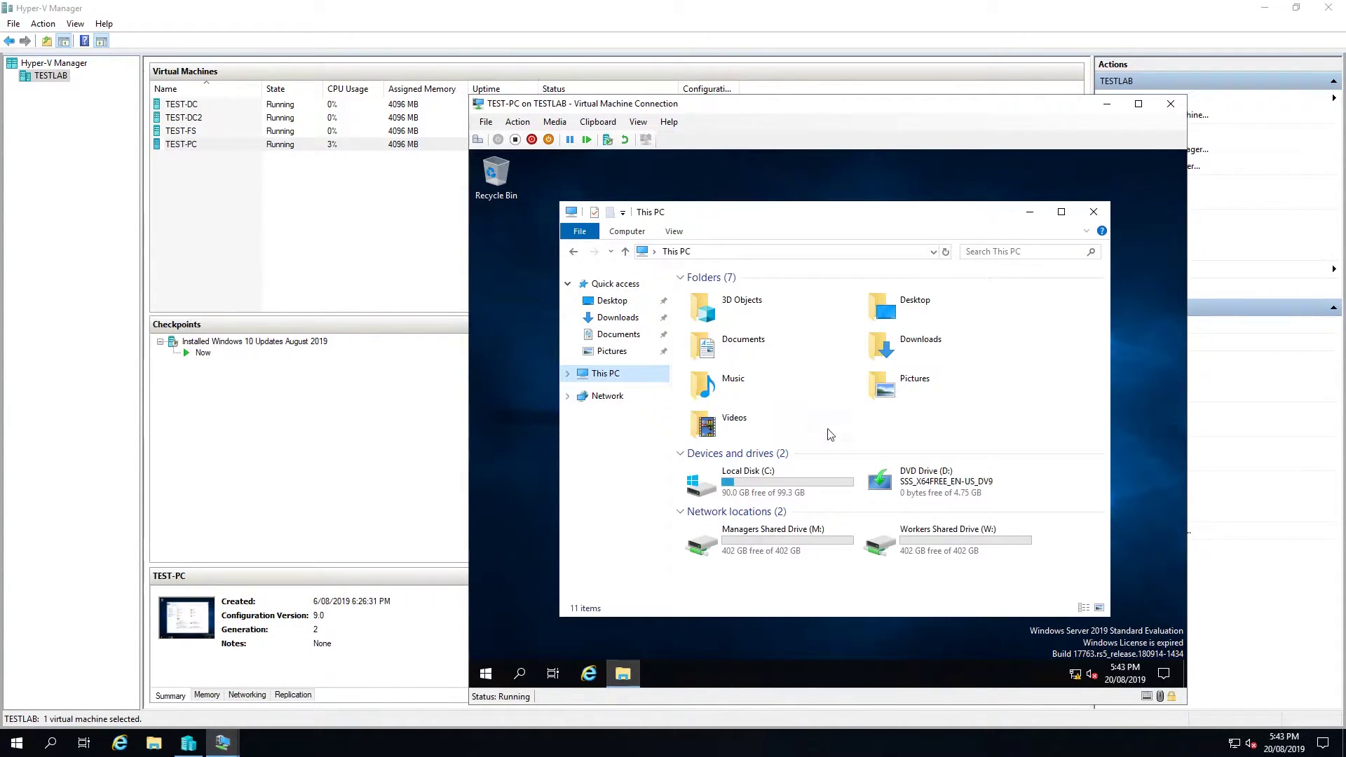
pyautogui.click(876, 584)
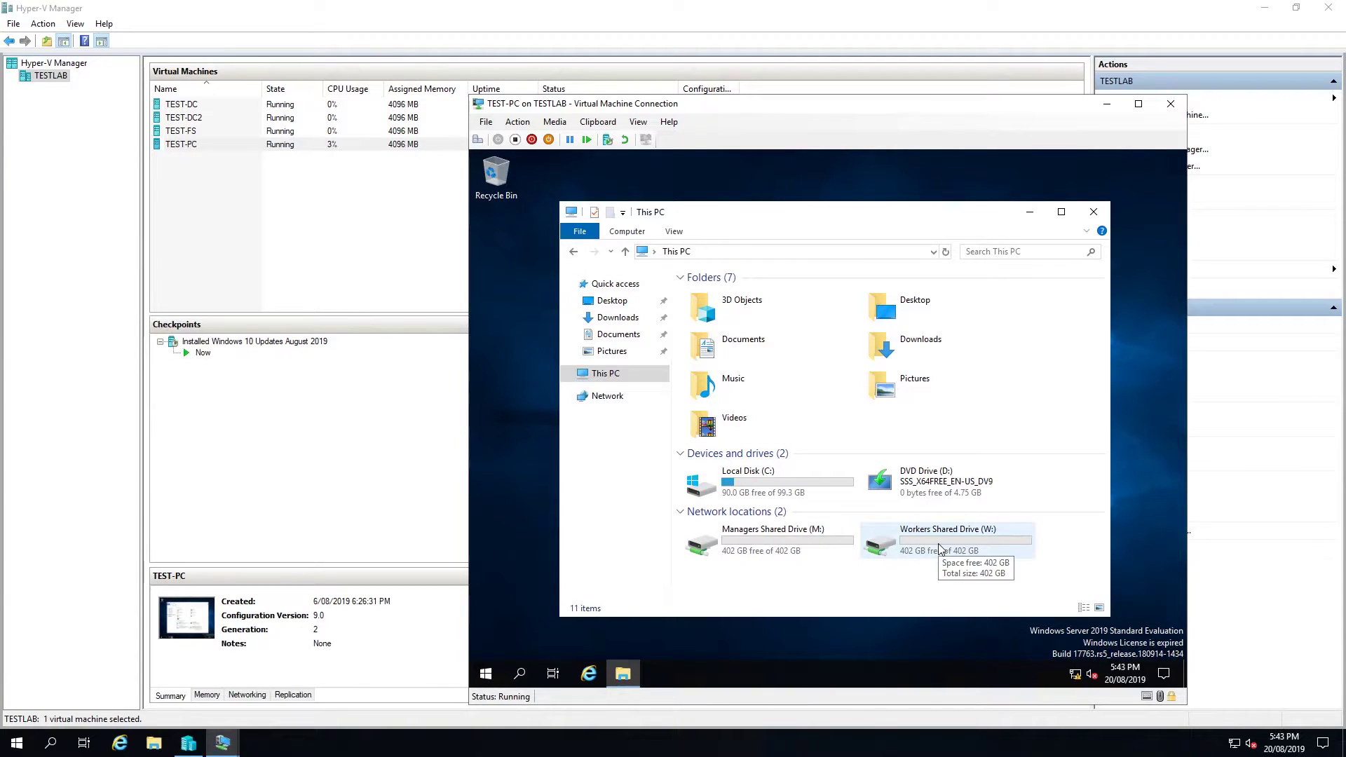
pyautogui.doubleClick(941, 549)
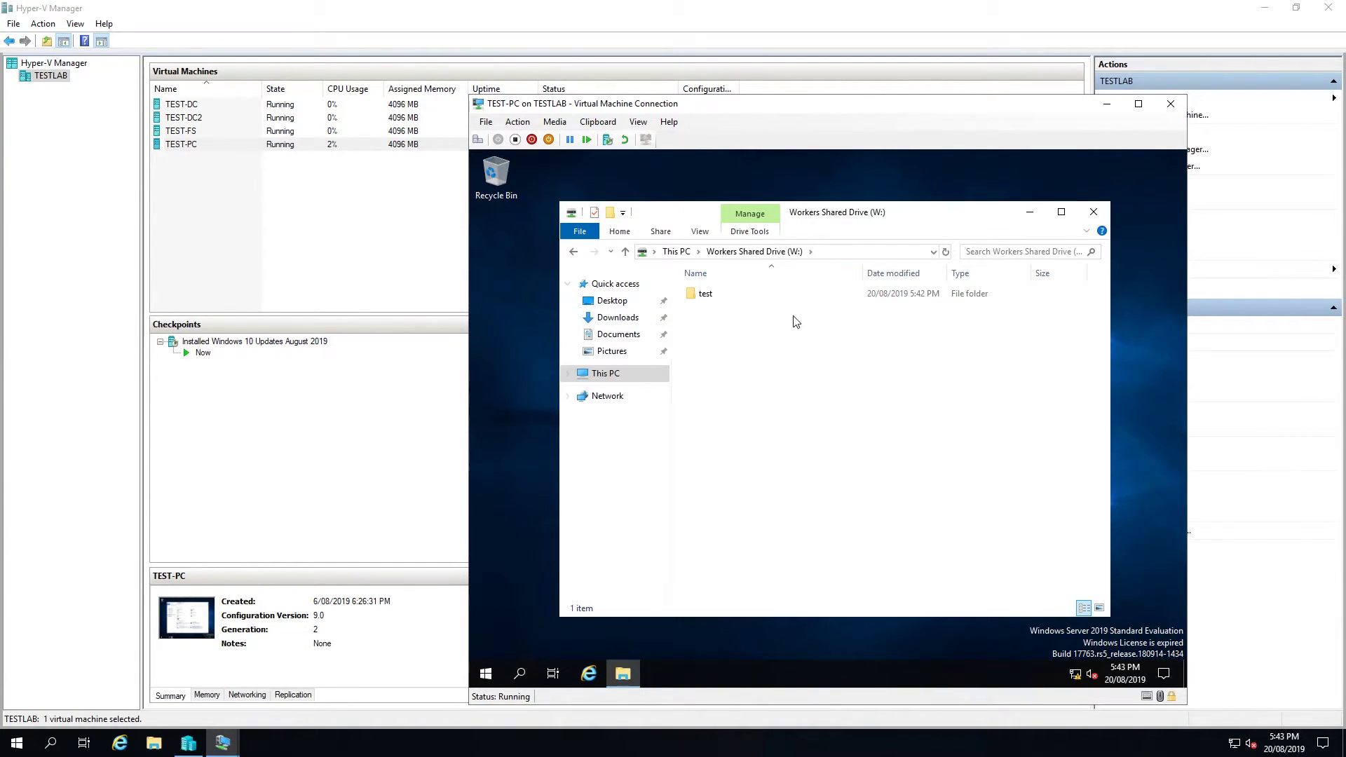
pyautogui.click(574, 251)
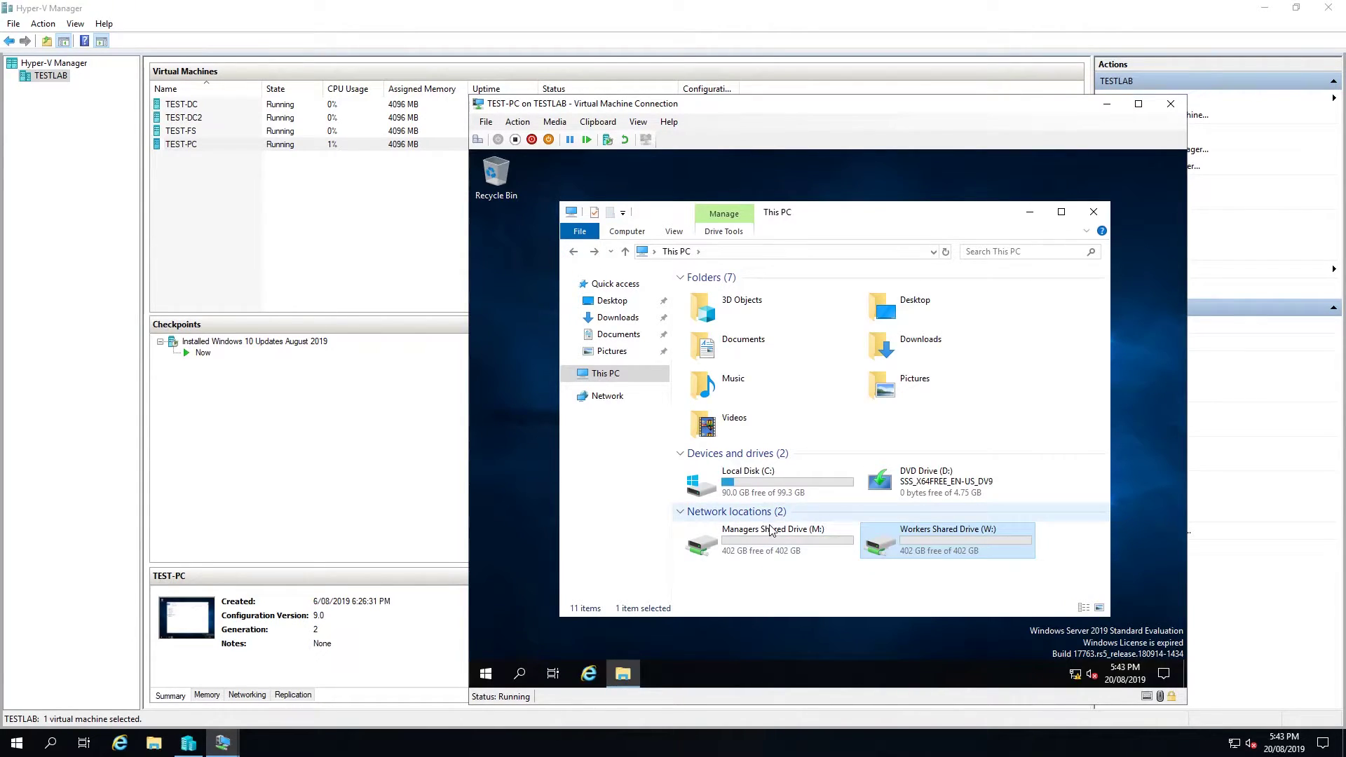
pyautogui.doubleClick(803, 533)
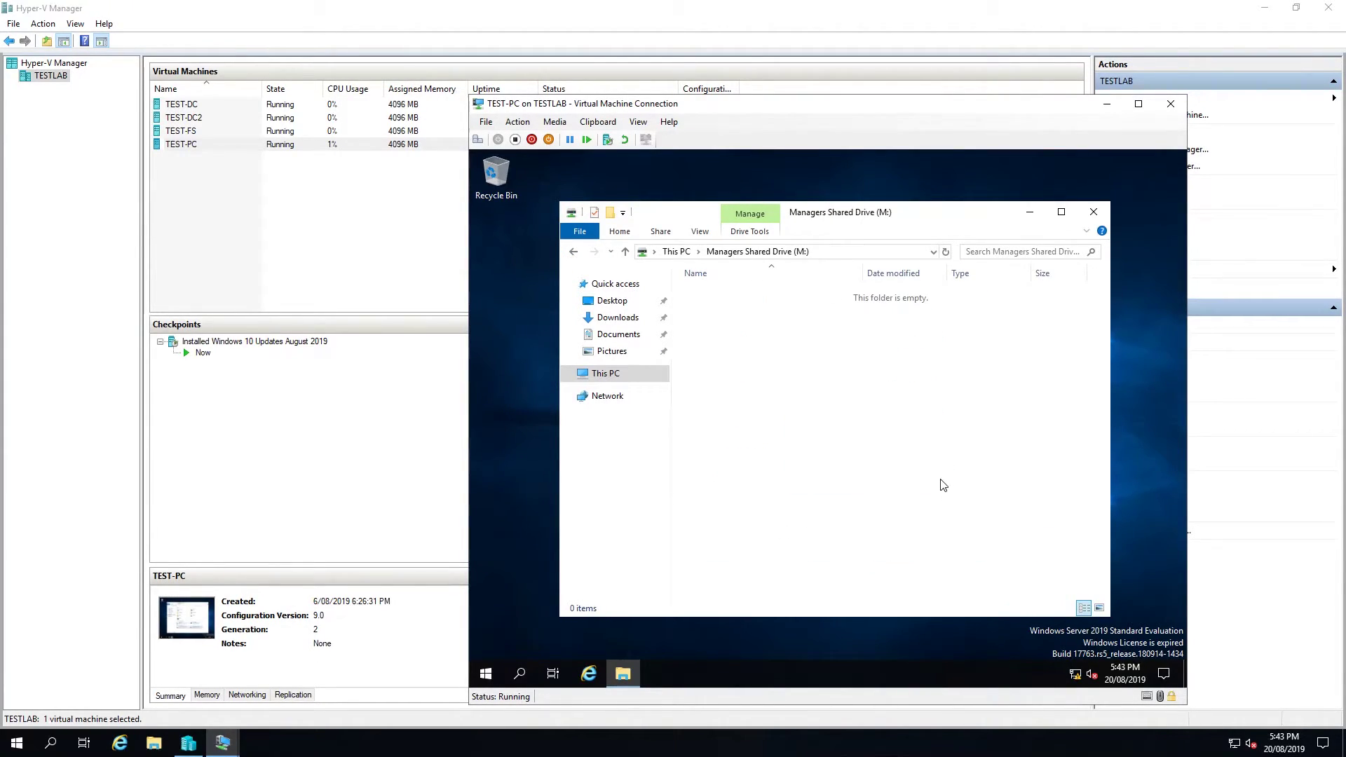
# Step: Close File Explorer and the TEST-PC connection window, leaving no VM selected in Hyper-V Manager
pyautogui.click(1093, 211)
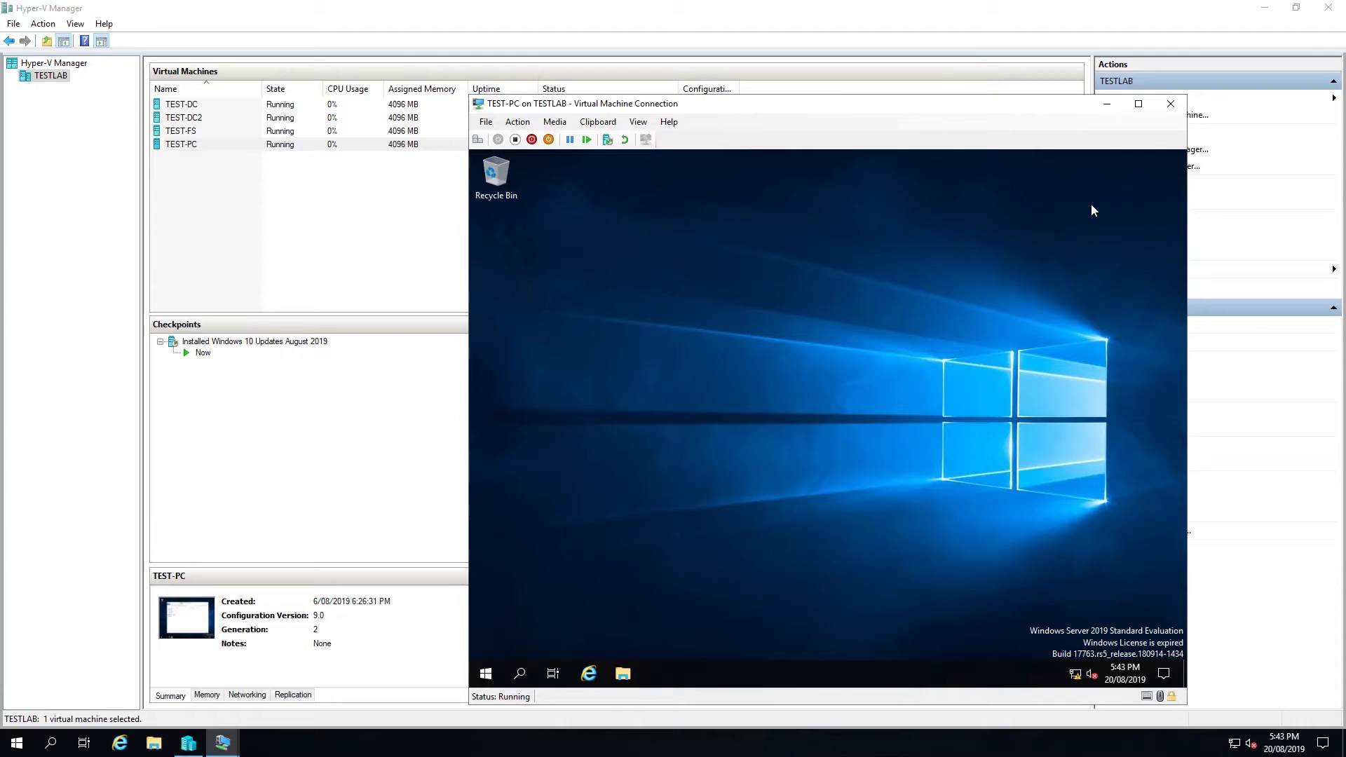
pyautogui.click(1170, 105)
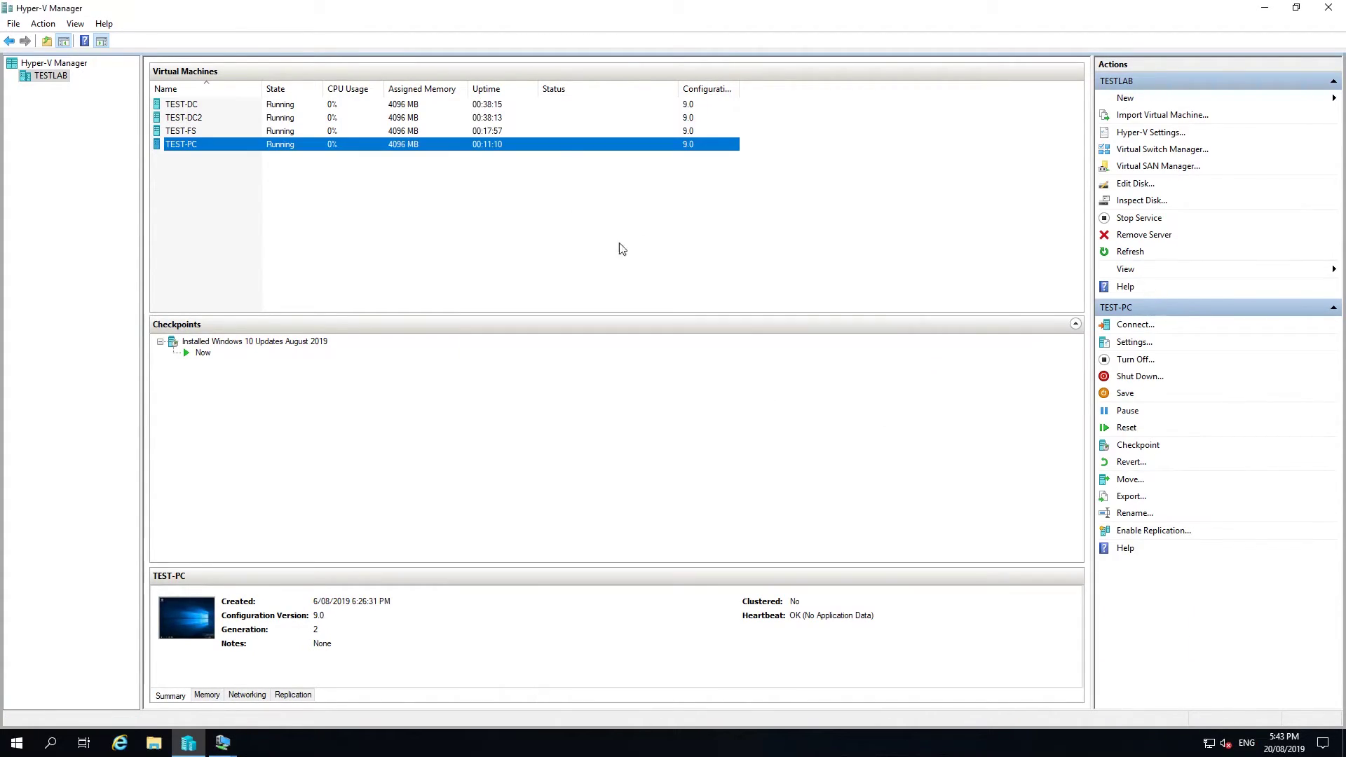
pyautogui.click(677, 284)
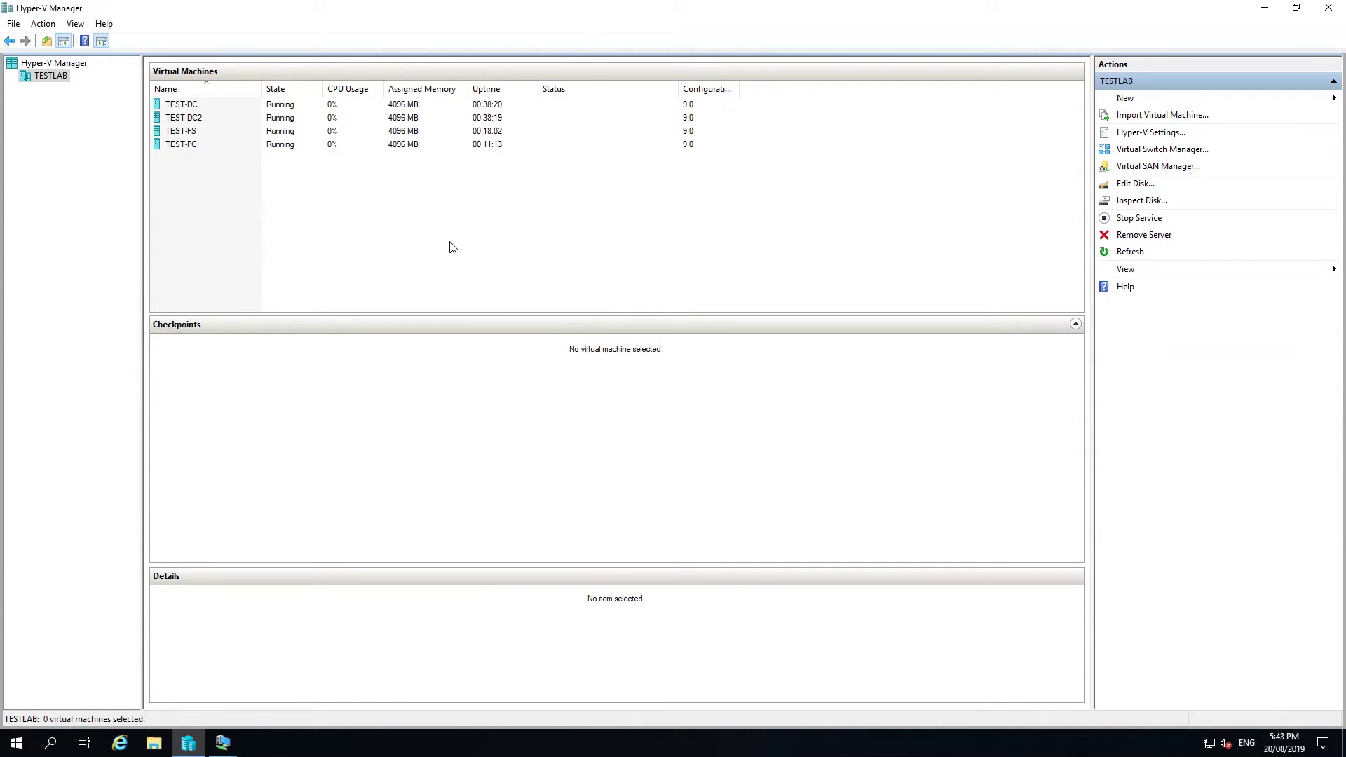